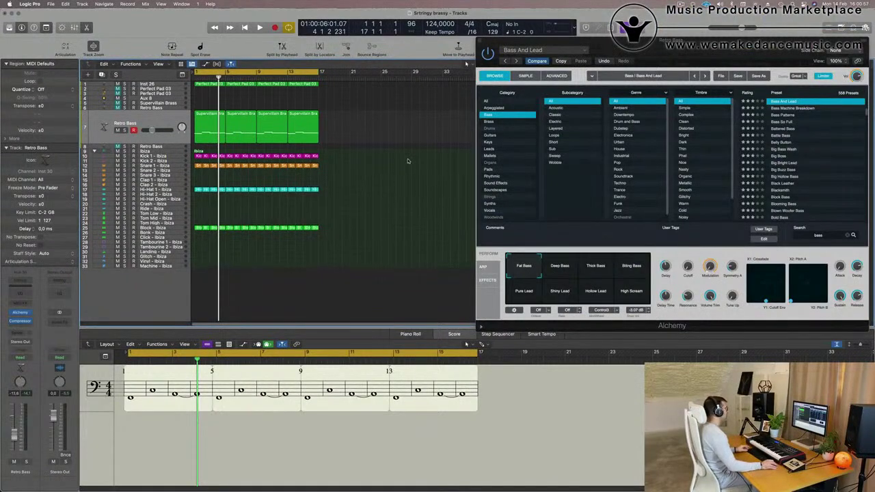
# Step: Play the arrangement from the beginning to hear the bass together with the pads and drums
pyautogui.press('Return')
pyautogui.press('space')
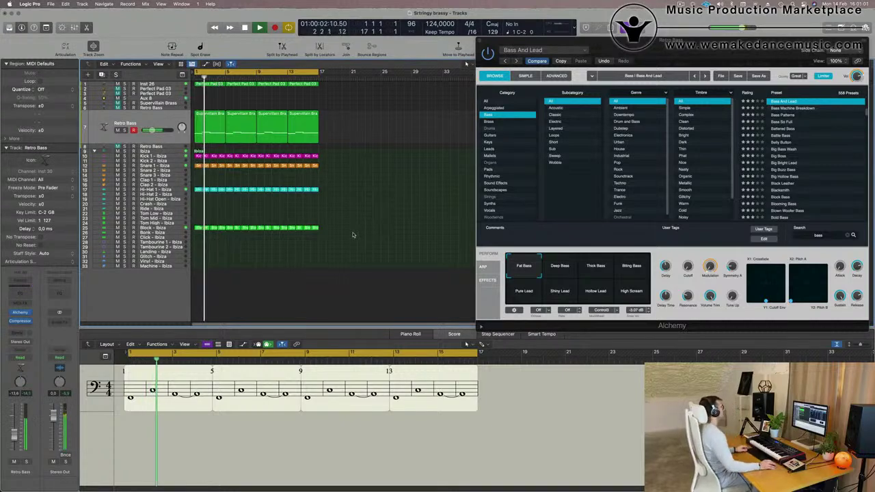
pyautogui.scroll(5, 353, 235)
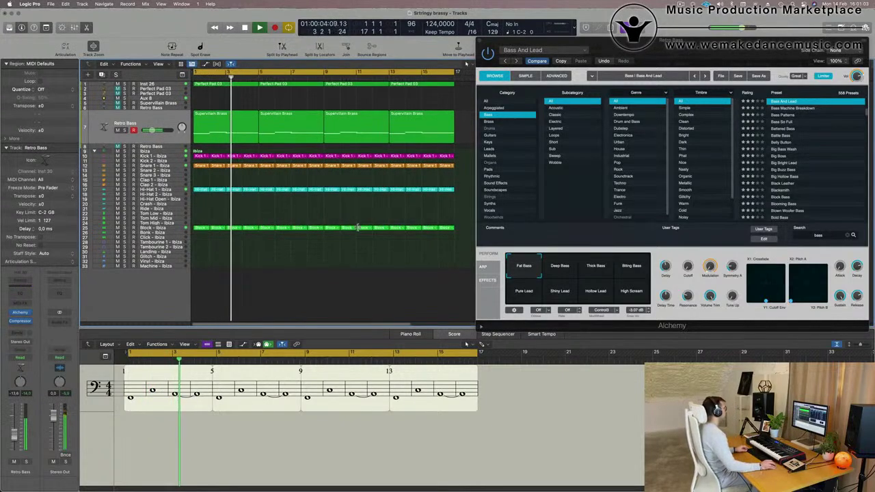
pyautogui.scroll(5, 355, 227)
pyautogui.scroll(-1, 362, 202)
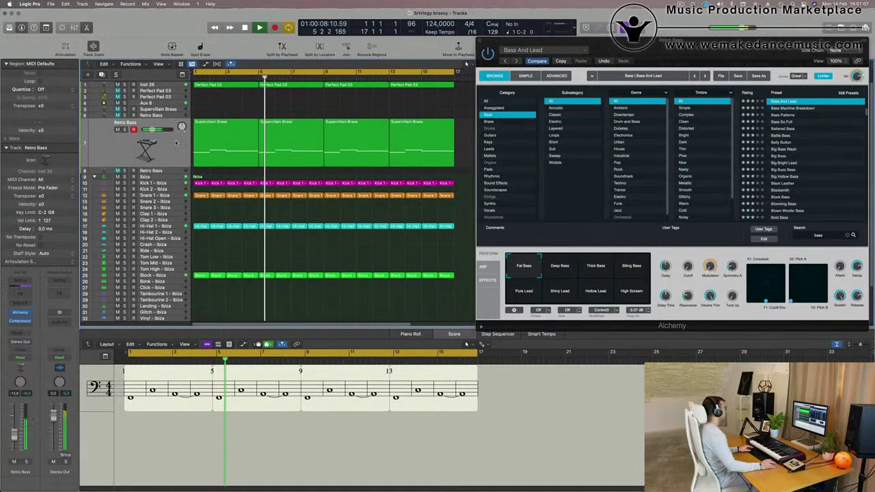
# Step: Solo the Retro Bass on track 7 to hear it alone, remove the solo and stop playback
pyautogui.click(124, 140)
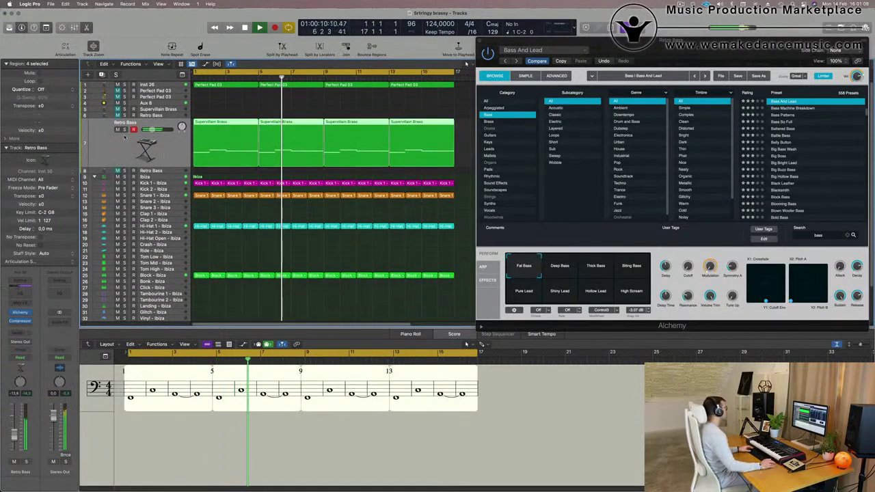
pyautogui.hotkey('ctrl', 's')
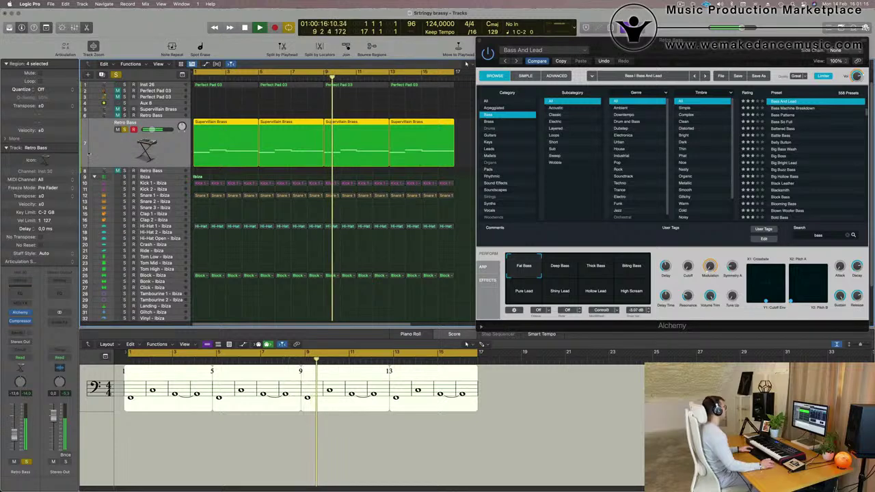
pyautogui.click(124, 129)
pyautogui.scroll(-3, 264, 110)
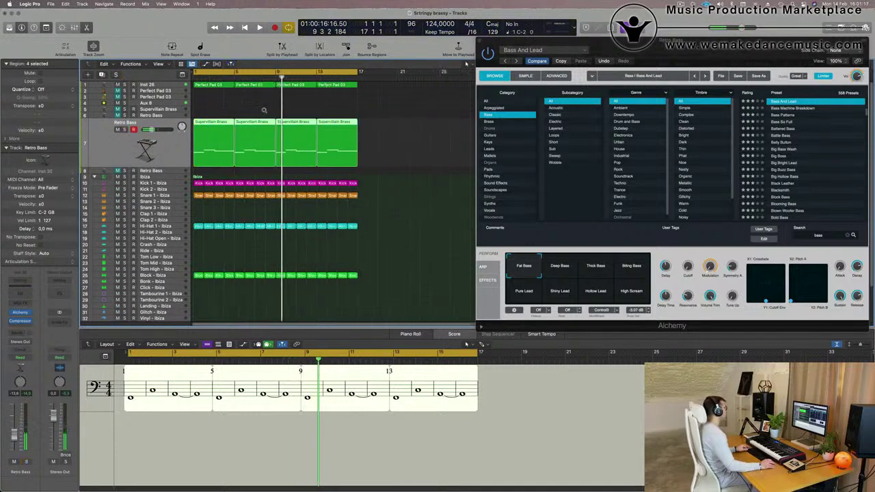
# Step: Select the Inst 26 track with the Perfect Pad 03 regions and play the project from the beginning
pyautogui.click(336, 85)
pyautogui.click(164, 85)
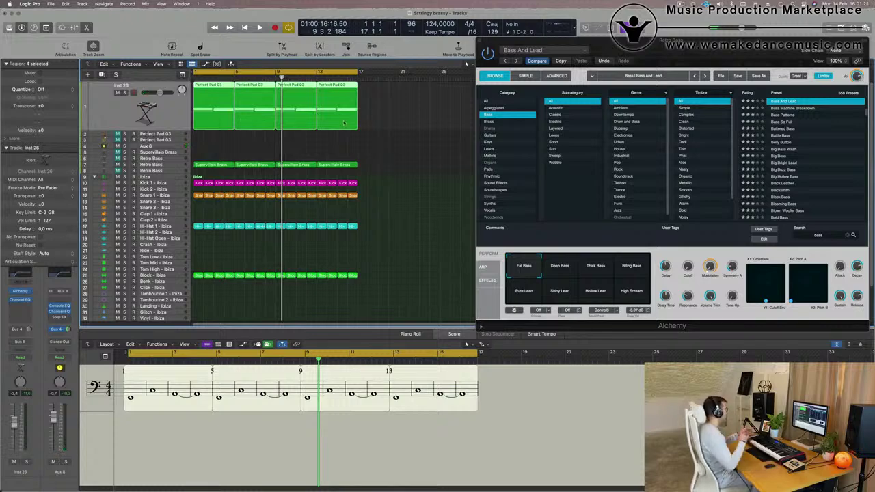
pyautogui.click(384, 140)
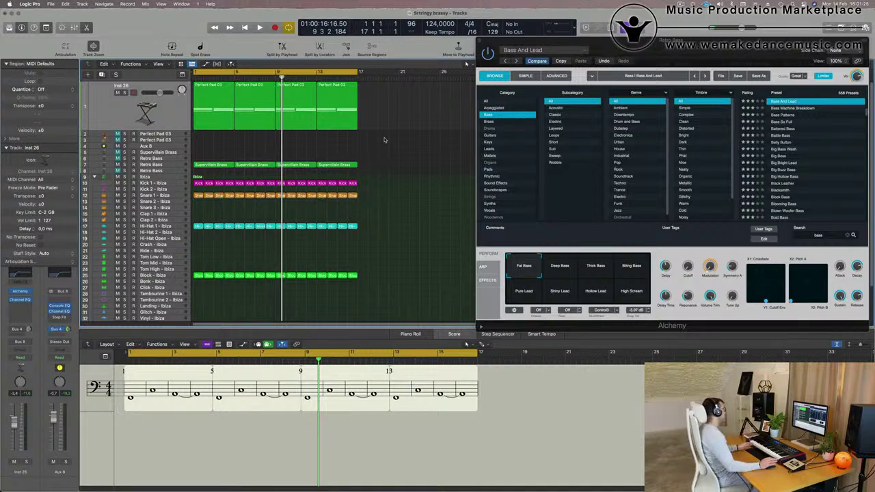
pyautogui.press('Return')
pyautogui.press('space')
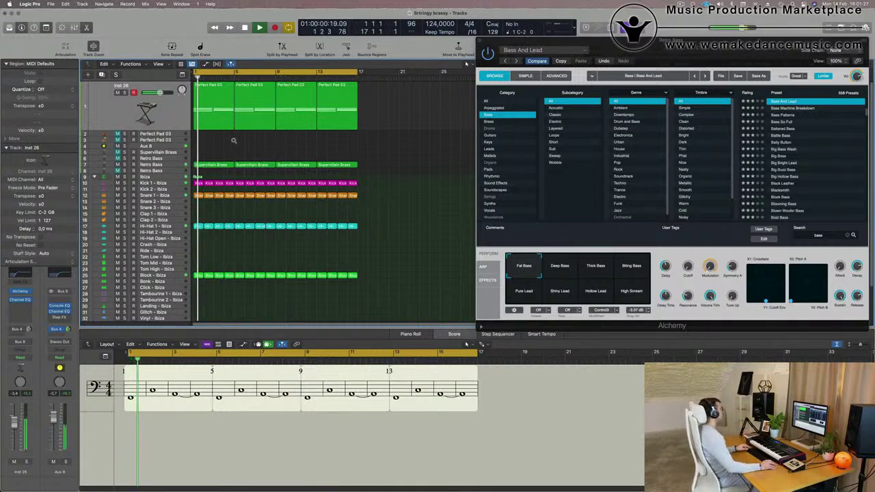
pyautogui.scroll(2, 233, 141)
pyautogui.hscroll(3, 234, 142)
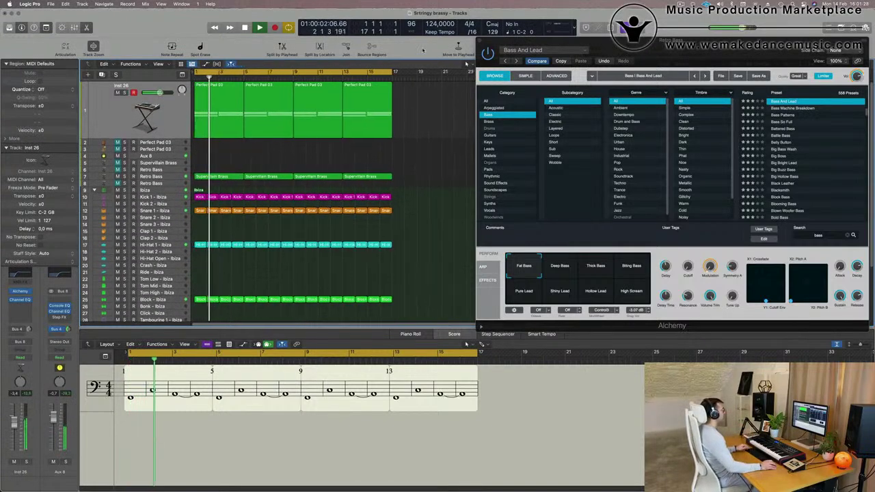
# Step: Examine the advanced settings and glide control of Alchemy on the Retro Bass track 7 during playback, and close the plug-in window
pyautogui.click(480, 41)
pyautogui.click(152, 177)
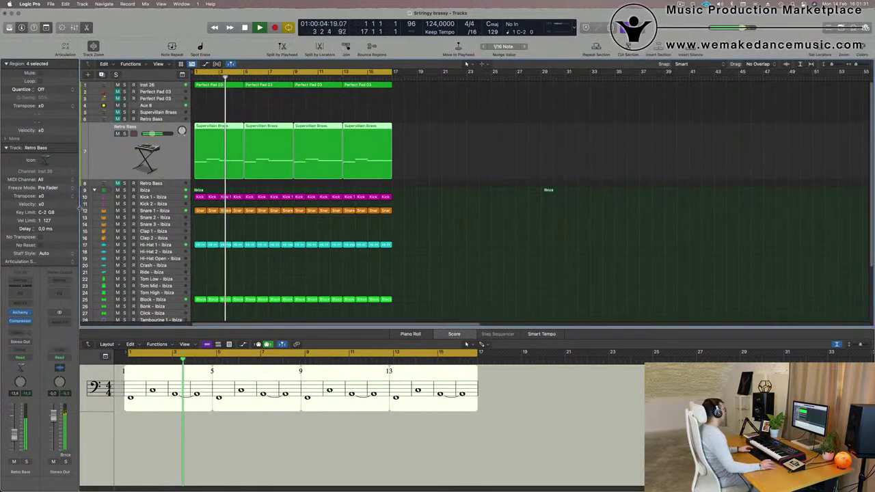
pyautogui.press('Return')
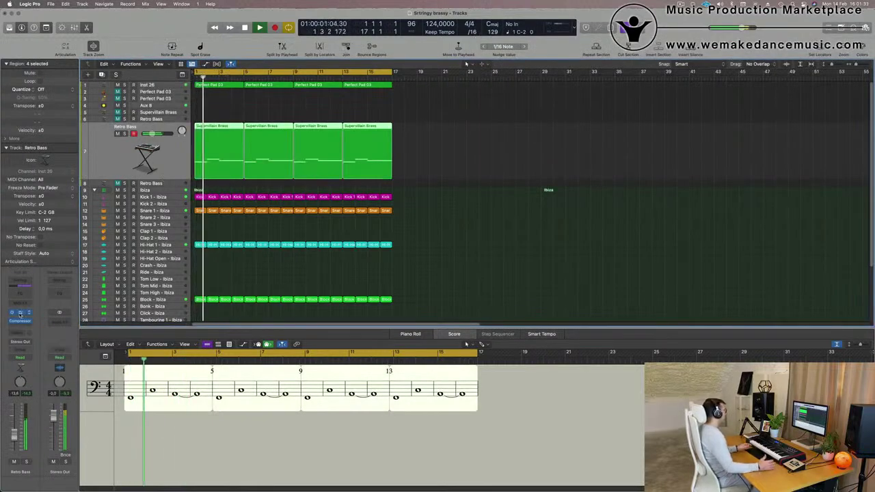
pyautogui.click(20, 312)
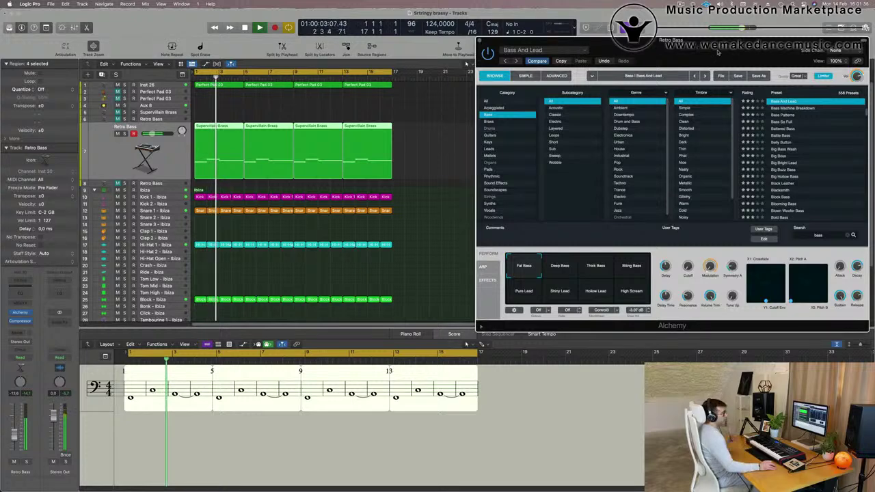
pyautogui.moveTo(717, 52); pyautogui.dragTo(583, 44)
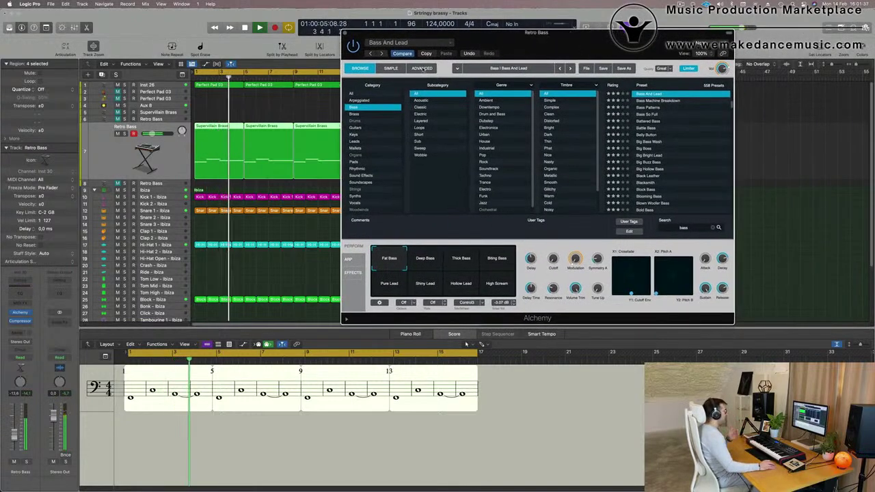
pyautogui.click(422, 69)
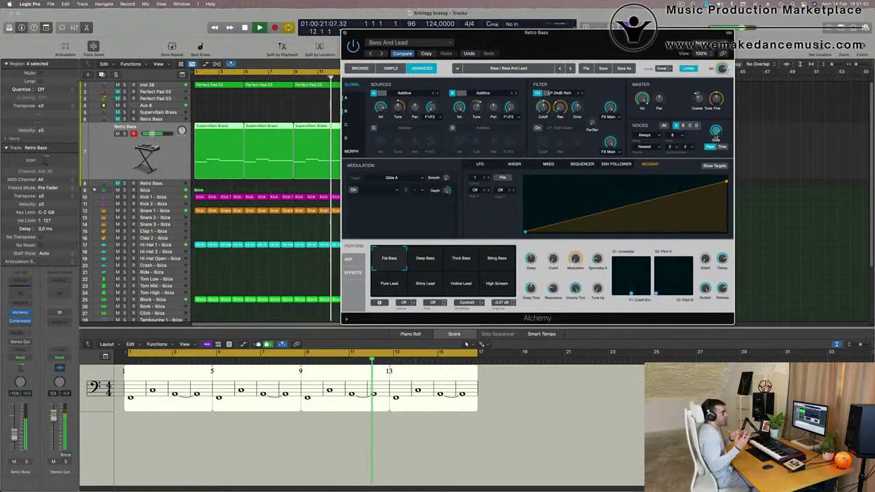
pyautogui.moveTo(600, 37); pyautogui.dragTo(492, 57)
pyautogui.click(260, 47)
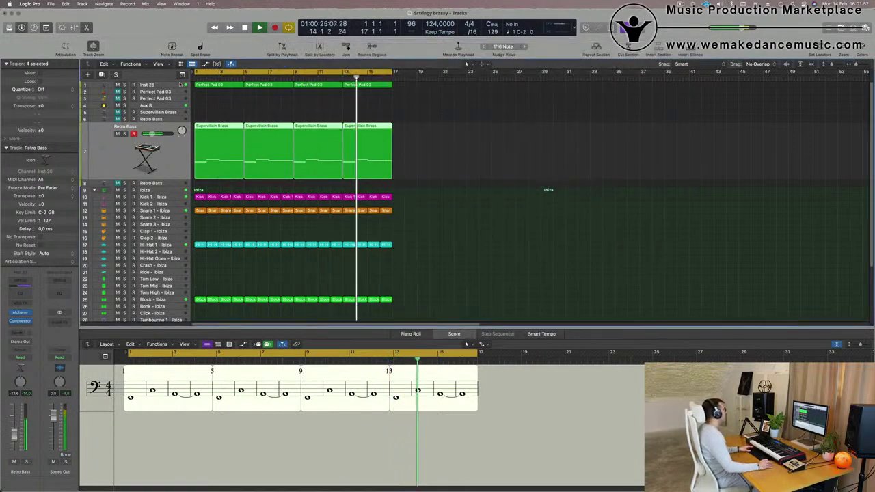
# Step: Solo the Inst 26 pad track briefly to hear it alone, and remove the solo
pyautogui.click(148, 86)
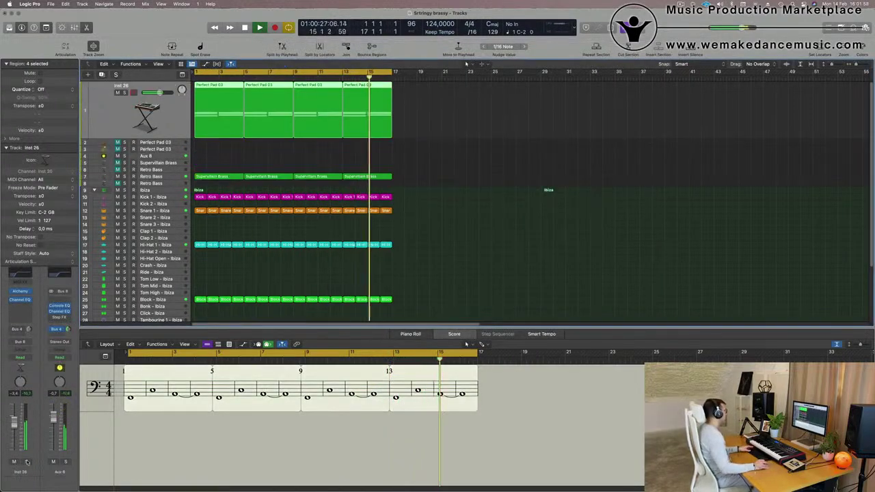
pyautogui.click(26, 462)
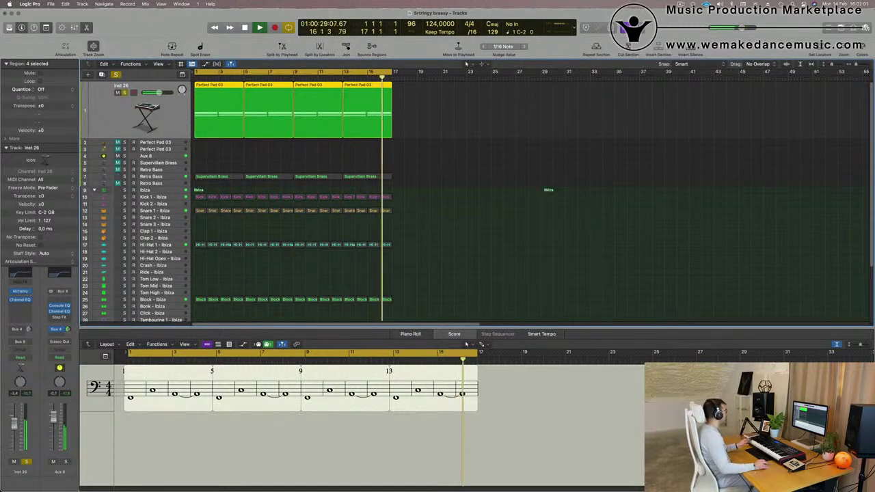
pyautogui.click(26, 462)
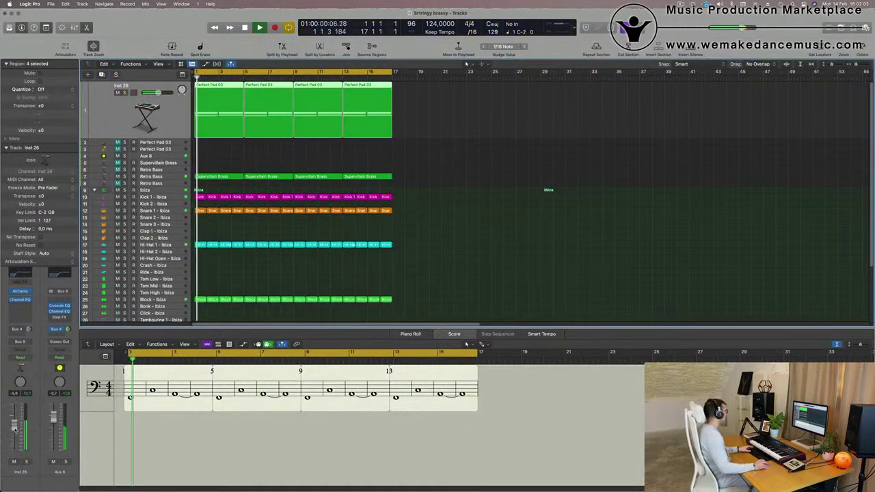
# Step: Lower the Inst 26 channel volume to -10.0 dB, set its Bus 4 send to about -10.7 dB and replay from the start
pyautogui.click(29, 328)
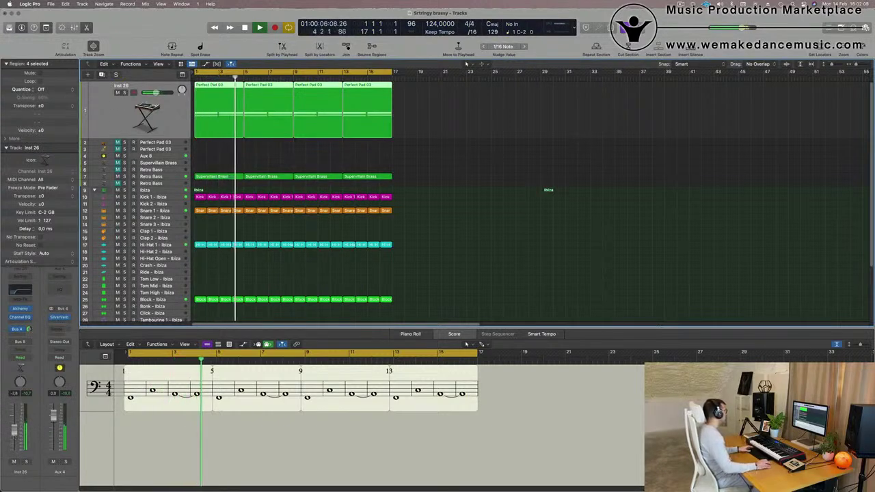
pyautogui.moveTo(29, 328); pyautogui.dragTo(2, 435)
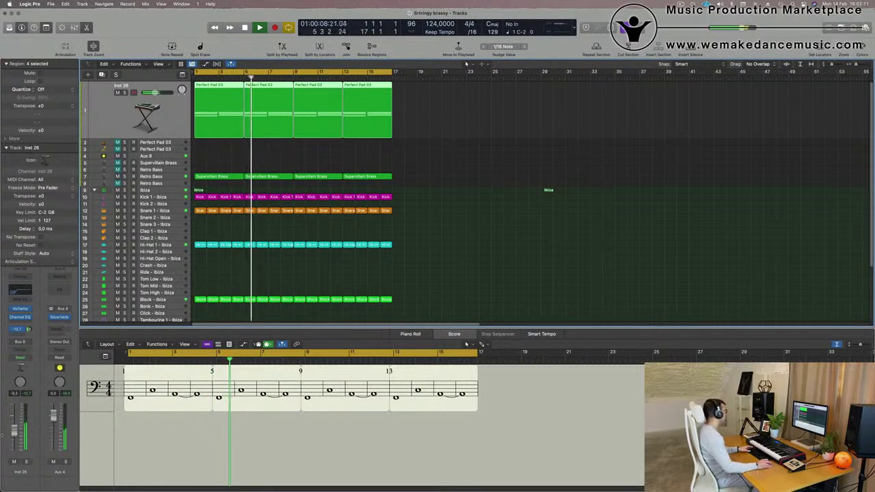
pyautogui.click(504, 159)
pyautogui.press('Return')
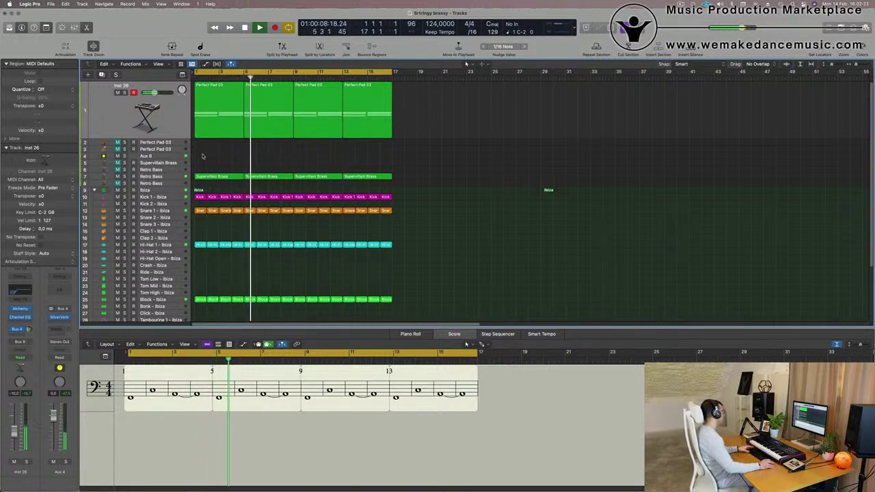
# Step: Select the muted, empty Retro Bass track 6 and play the project from the beginning
pyautogui.click(163, 163)
pyautogui.click(165, 171)
pyautogui.press('Return')
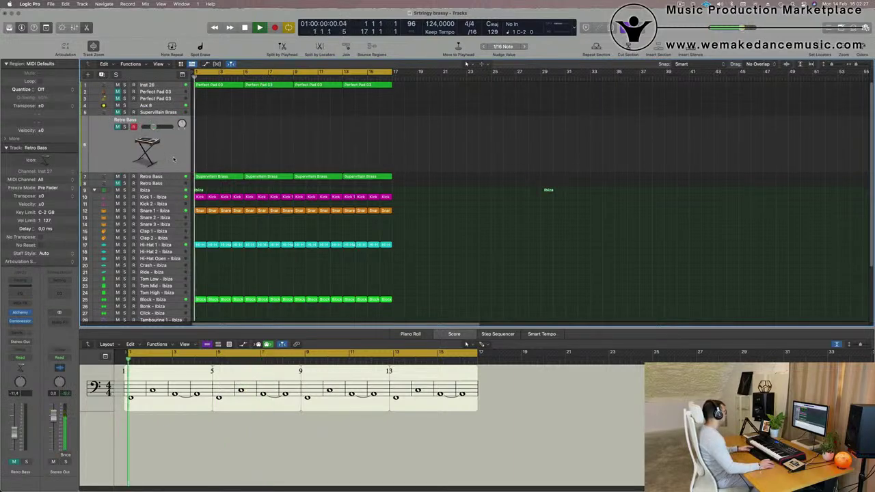
pyautogui.press('space')
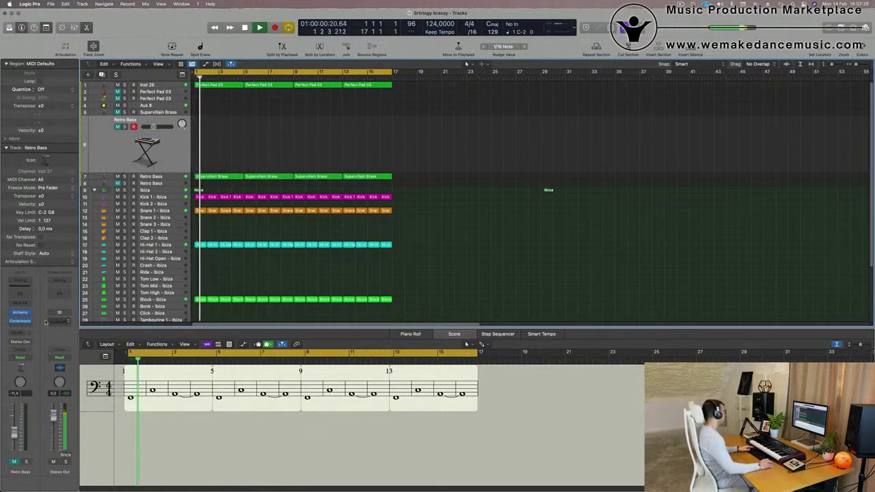
pyautogui.click(22, 311)
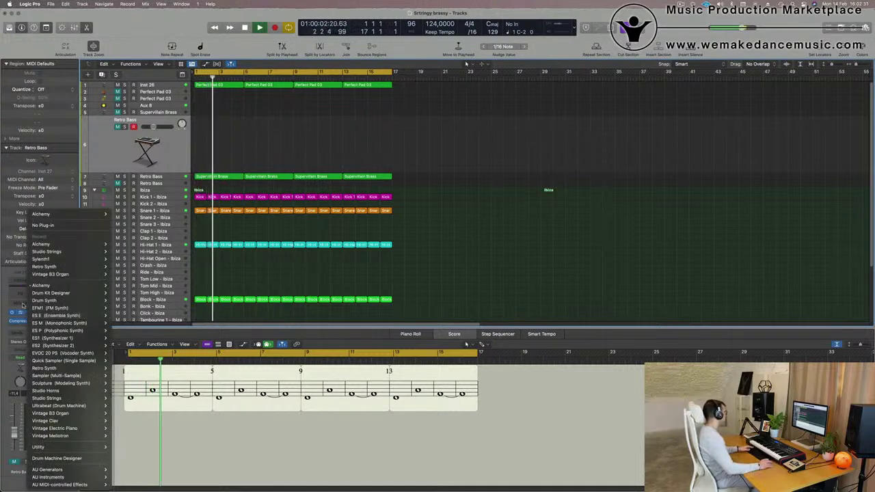
pyautogui.click(23, 306)
pyautogui.click(26, 312)
pyautogui.click(3, 302)
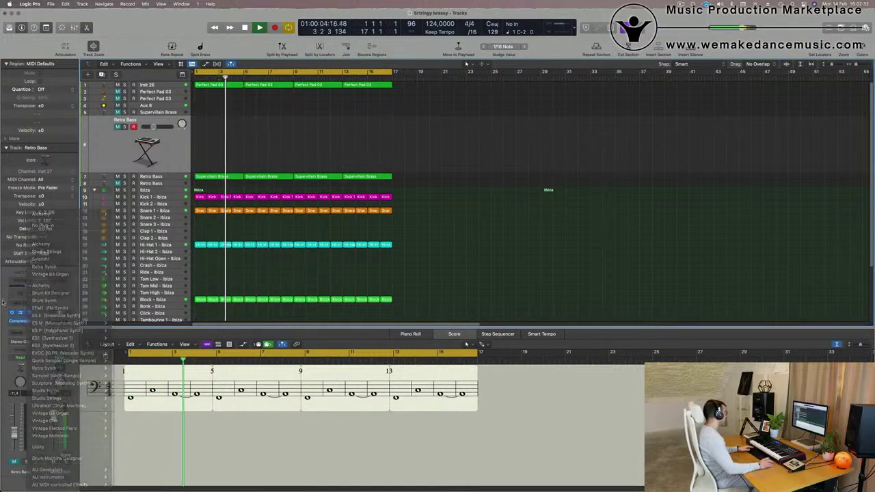
pyautogui.click(47, 276)
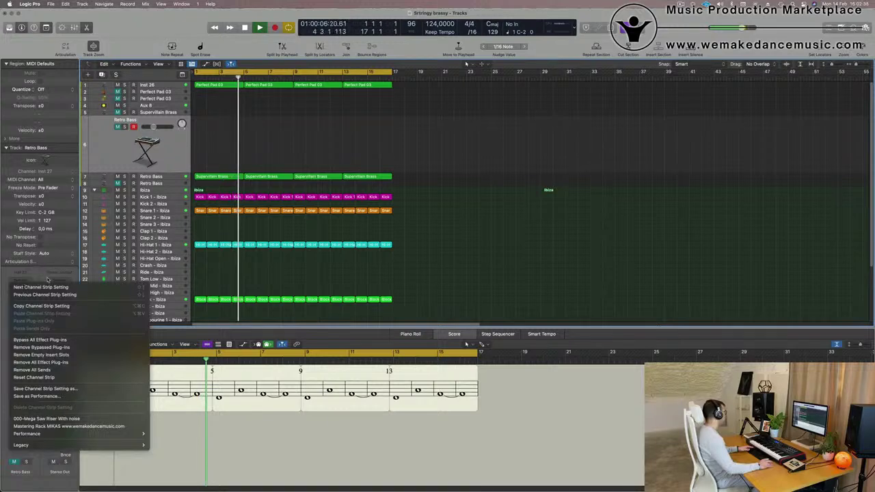
pyautogui.click(29, 304)
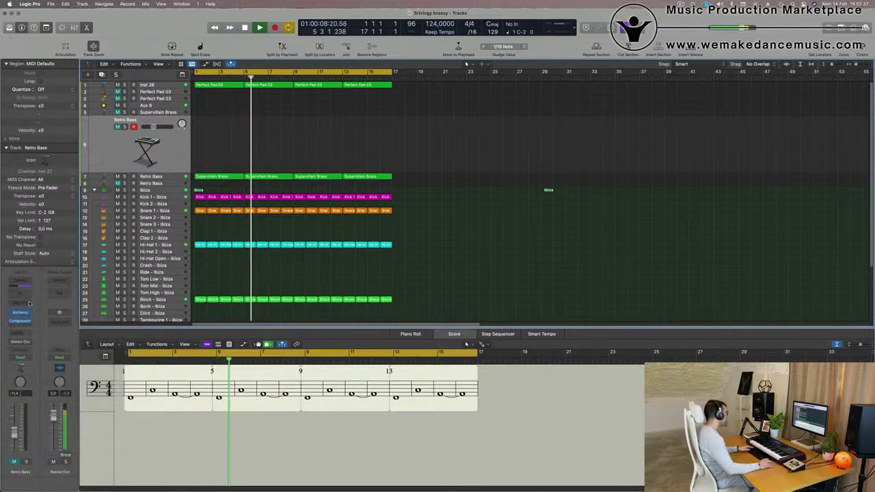
# Step: Insert an Arpeggiator MIDI effect on the Retro Bass track 6
pyautogui.click(30, 304)
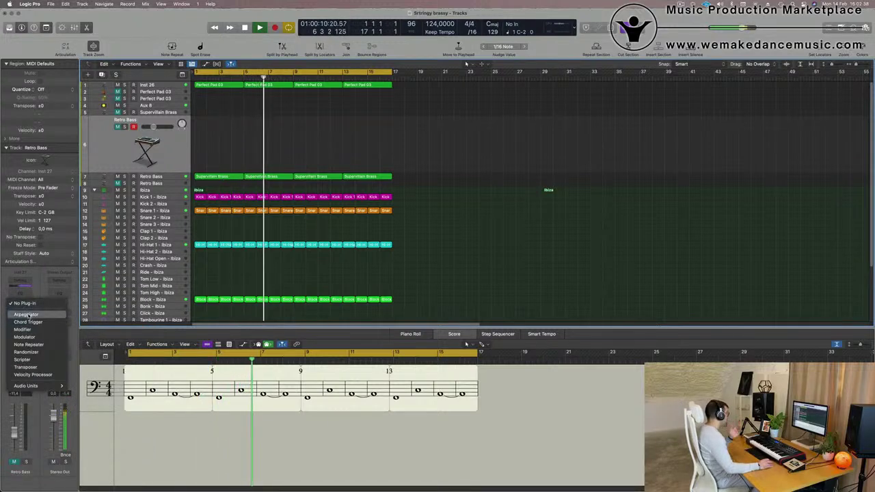
pyautogui.click(29, 315)
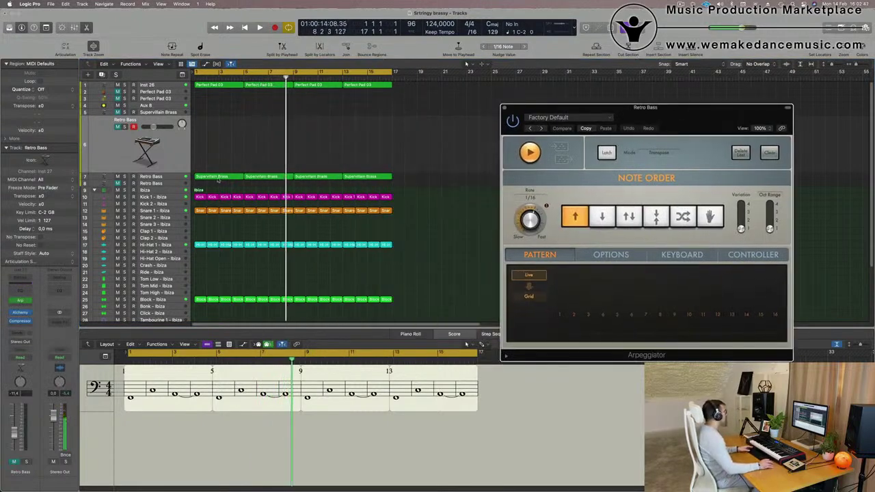
# Step: Copy the first Supervillain Brass region from track 7 to track 6 and duplicate its three notes one octave higher
pyautogui.moveTo(218, 179); pyautogui.dragTo(219, 146)
pyautogui.doubleClick(230, 121)
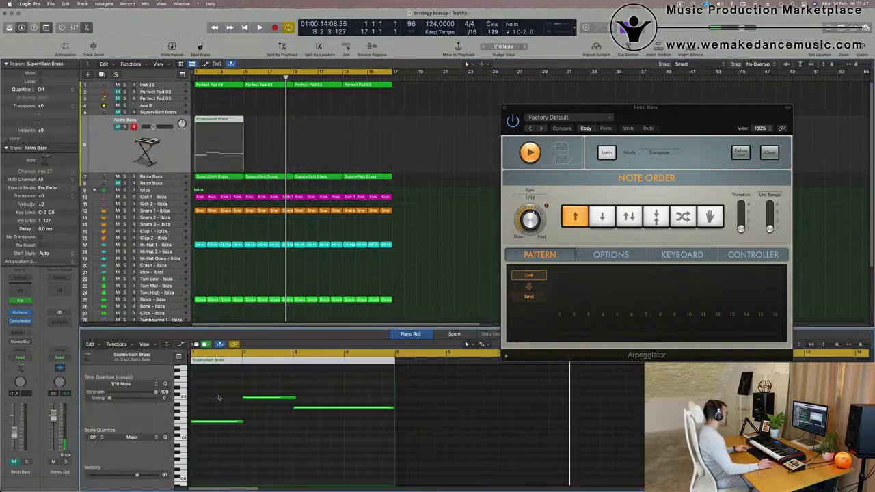
pyautogui.press('cmd+a')
pyautogui.moveTo(223, 420); pyautogui.dragTo(222, 442)
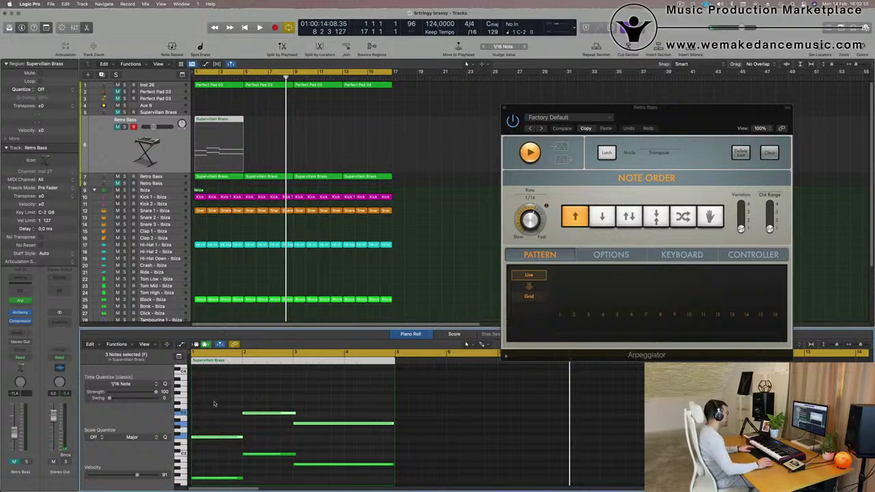
# Step: Unmute the Retro Bass track 6 and play its arpeggiated region from the beginning, keeping the Arpeggiator window in view
pyautogui.click(116, 128)
pyautogui.hotkey('shift', 'space')
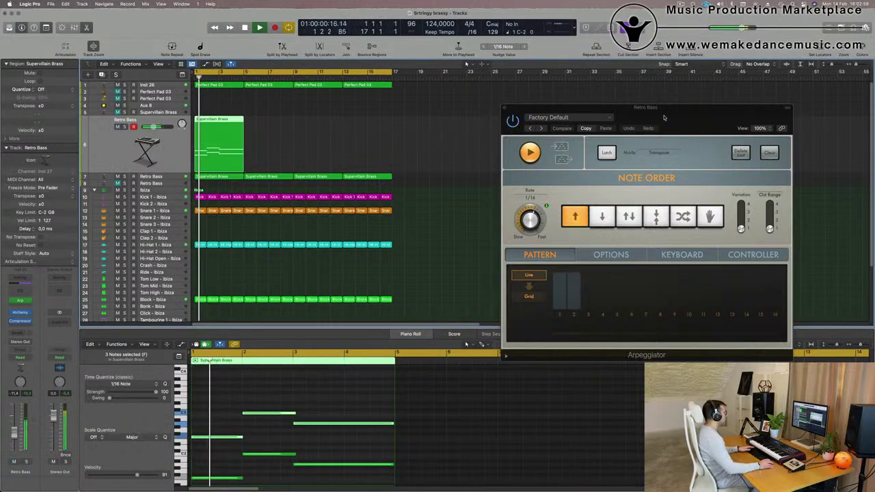
pyautogui.moveTo(703, 118); pyautogui.dragTo(620, 103)
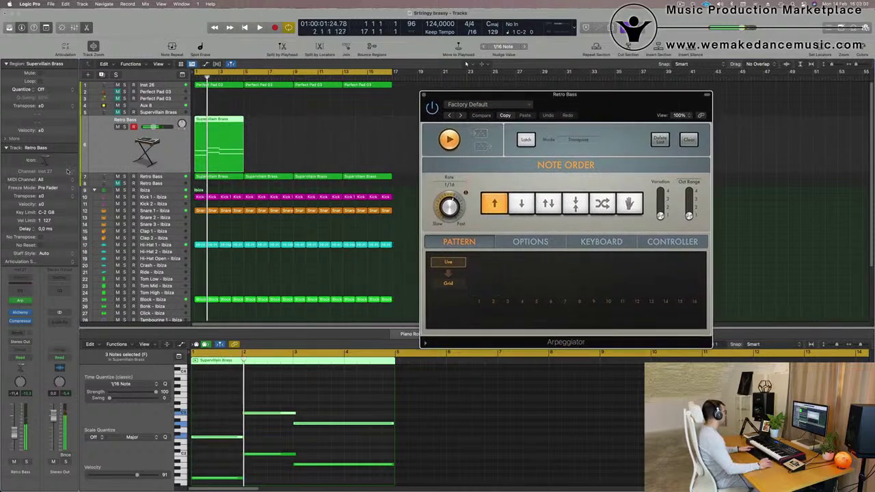
pyautogui.hotkey('shift', 'space')
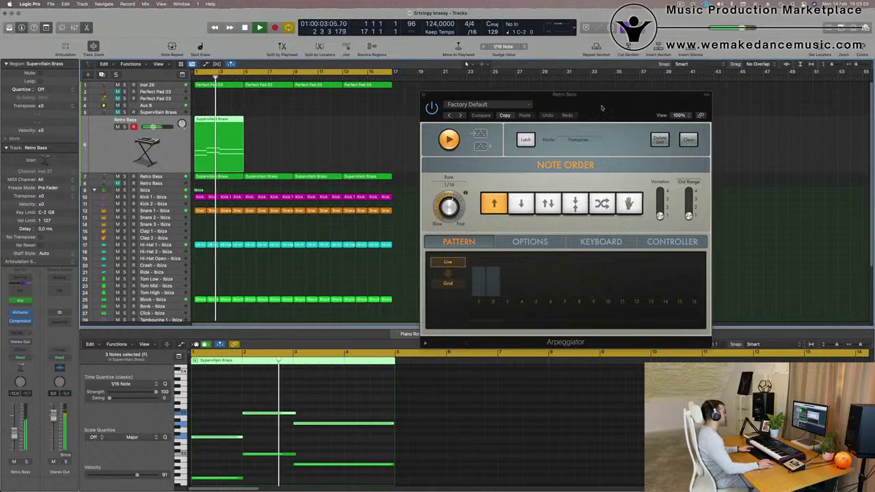
# Step: Close the Arpeggiator window, raise all six notes of the Retro Bass track 6 region by one octave, and play from the beginning
pyautogui.click(424, 94)
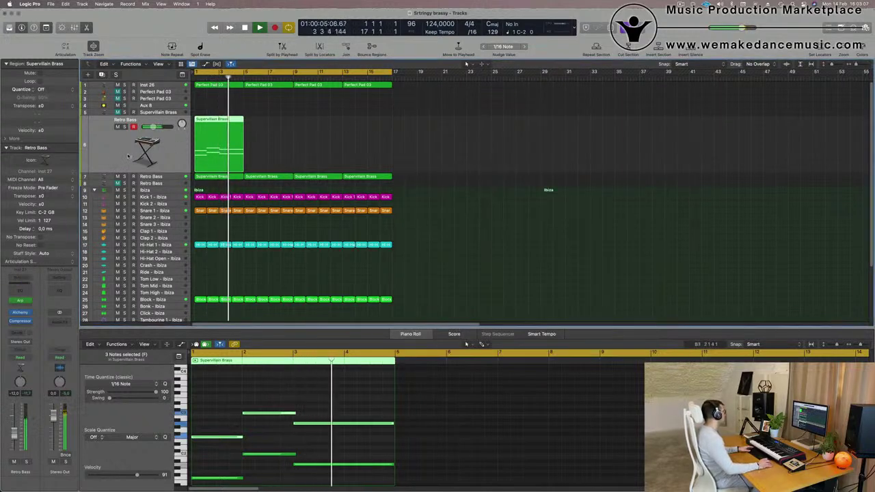
pyautogui.press('space')
pyautogui.click(230, 408)
pyautogui.press('super+a')
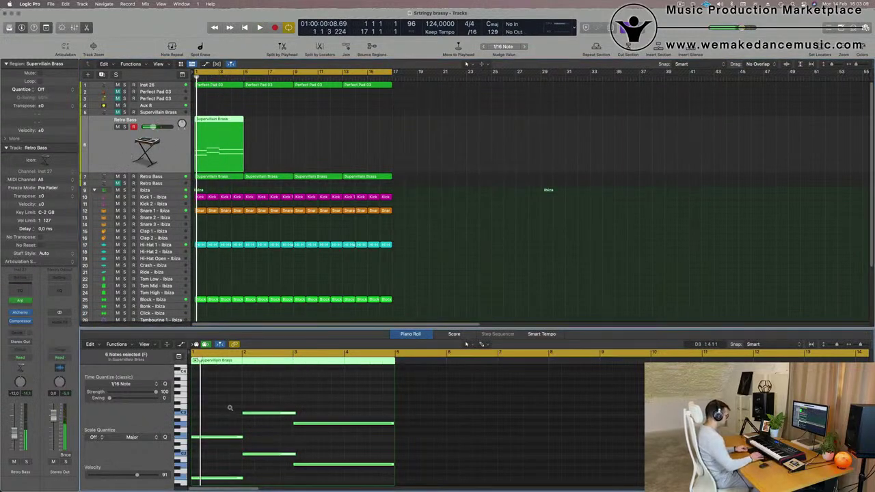
pyautogui.hotkey('alt', 'shift', 'Up')
pyautogui.press('space')
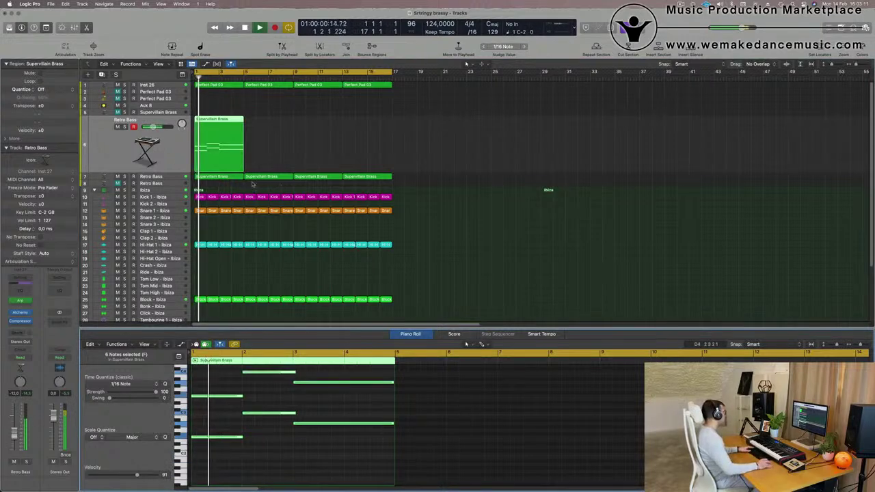
pyautogui.press('Return')
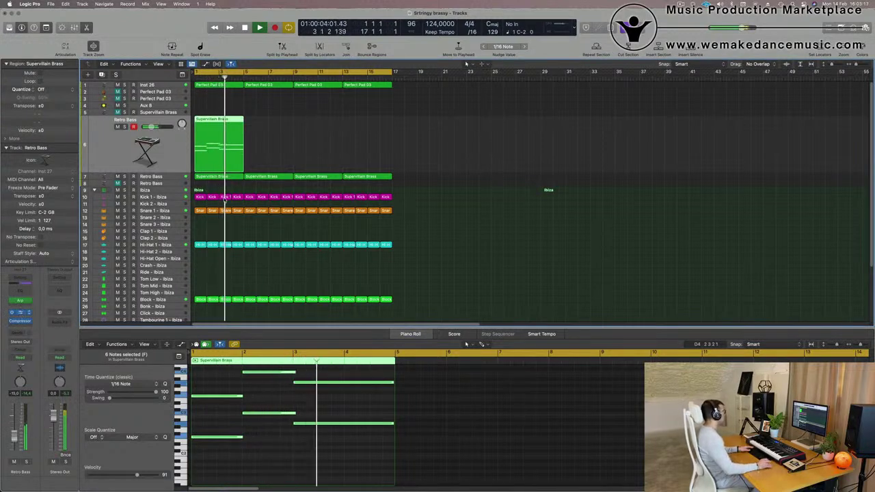
# Step: Open the Alchemy instrument of the Retro Bass track 6, stop playback, and move its window clear of the regions
pyautogui.click(21, 313)
pyautogui.press('space')
pyautogui.moveTo(458, 95); pyautogui.dragTo(617, 97)
# Step: Repeat the Supervillain Brass region on the Retro Bass track 6 three times so it fills bars 1 to 17
pyautogui.moveTo(337, 127); pyautogui.dragTo(208, 150)
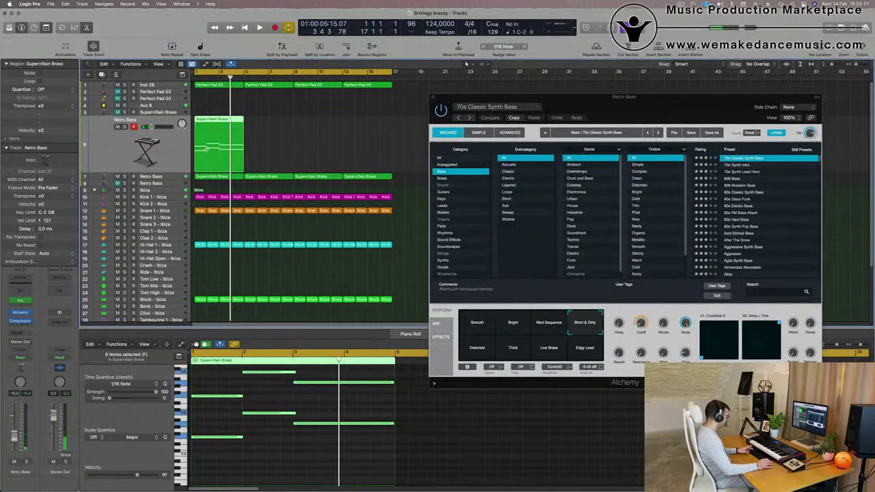
pyautogui.press('super+r')
pyautogui.press('super+r')
pyautogui.press('super+r')
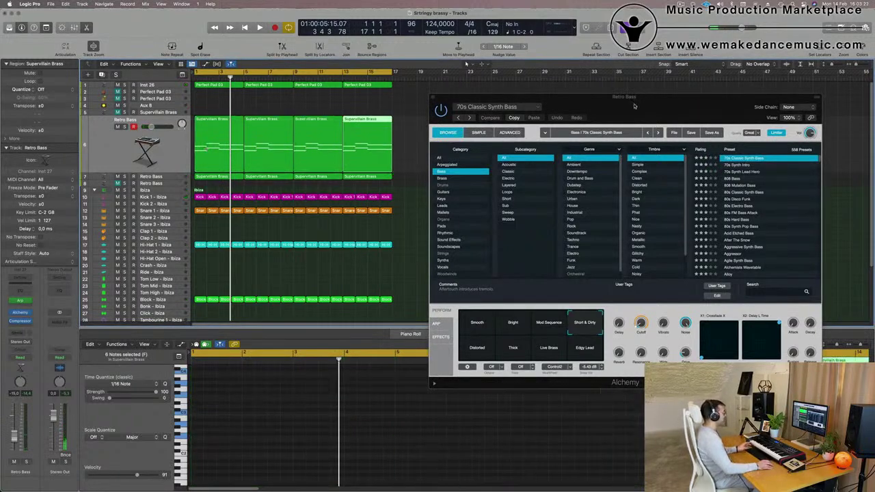
# Step: Play the arpeggiated Retro Bass track 6 from the beginning with Alchemy in view, then close the Alchemy window
pyautogui.moveTo(634, 106); pyautogui.dragTo(690, 60)
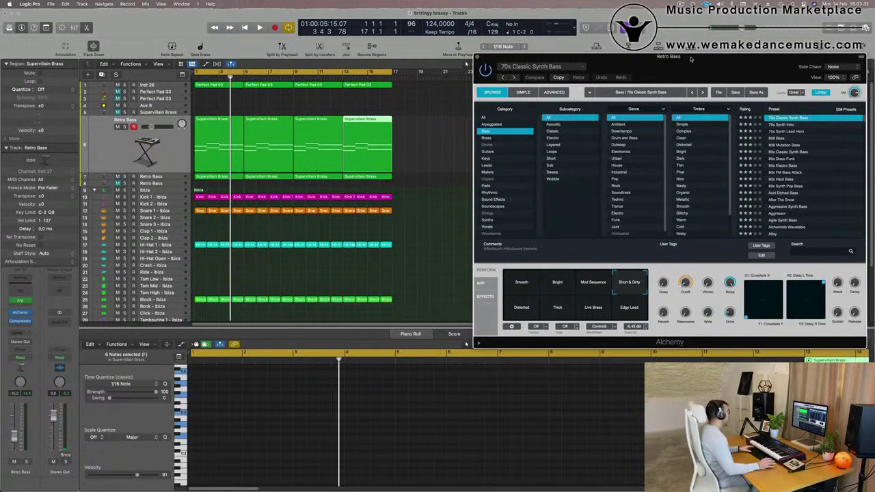
pyautogui.press('Return')
pyautogui.press('space')
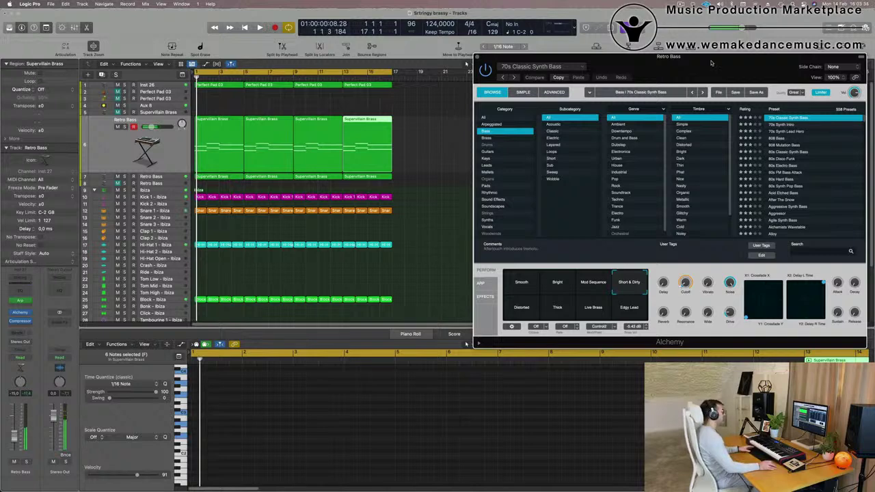
pyautogui.moveTo(710, 62); pyautogui.dragTo(682, 75)
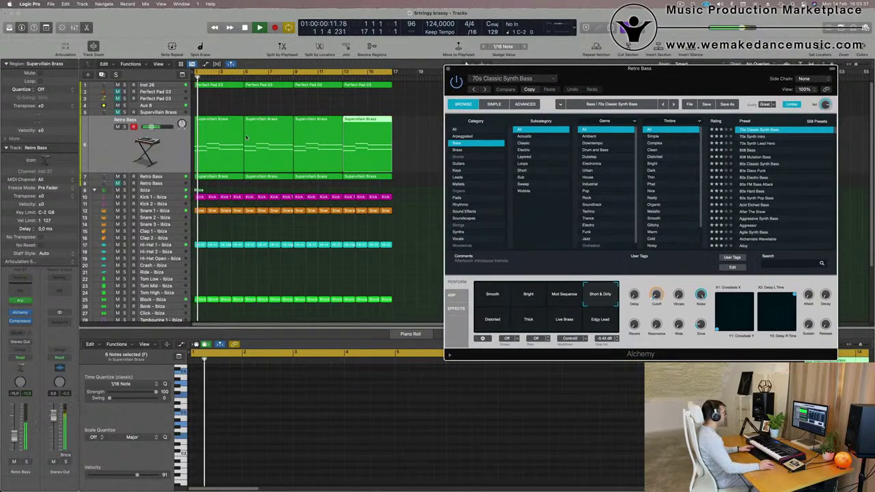
pyautogui.click(157, 142)
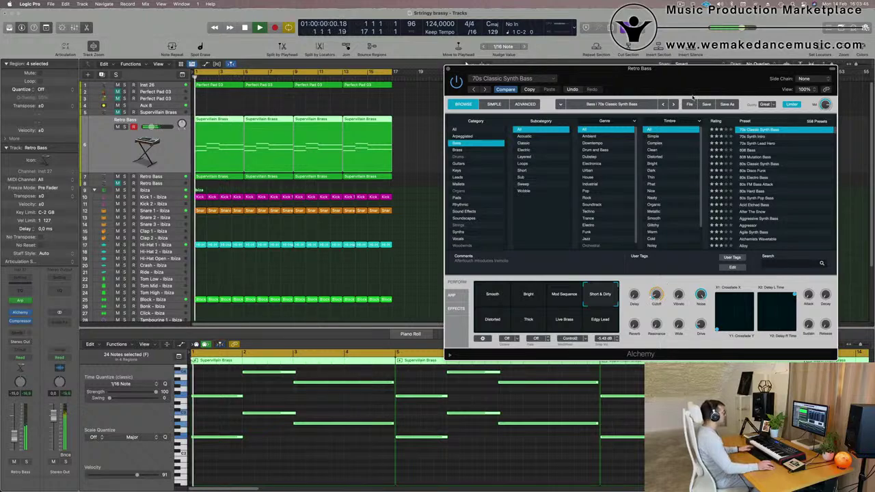
pyautogui.moveTo(615, 68); pyautogui.dragTo(509, 126)
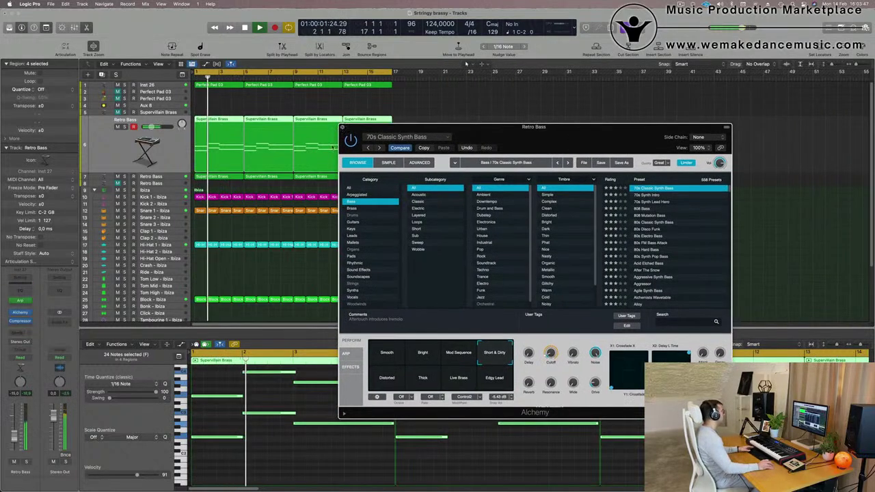
pyautogui.click(343, 127)
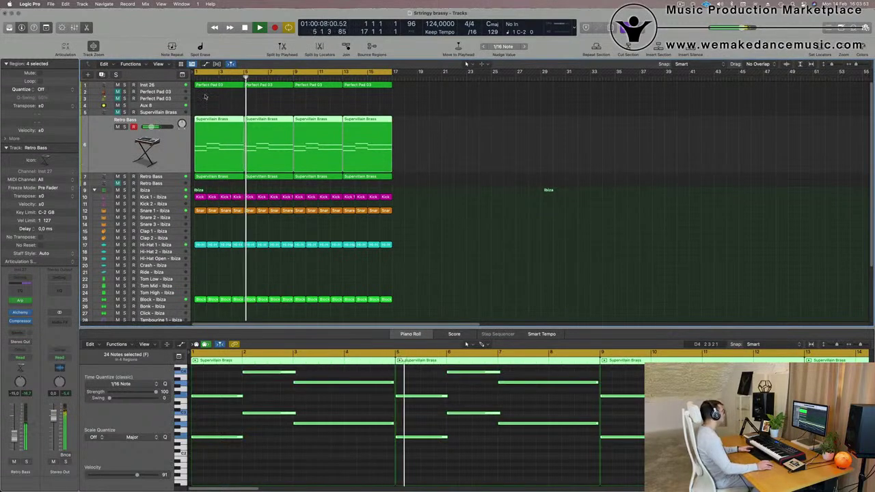
# Step: Copy the first Supervillain Brass region from track 6 to the Perfect Pad 03 track 2 and raise its notes one octave
pyautogui.click(222, 121)
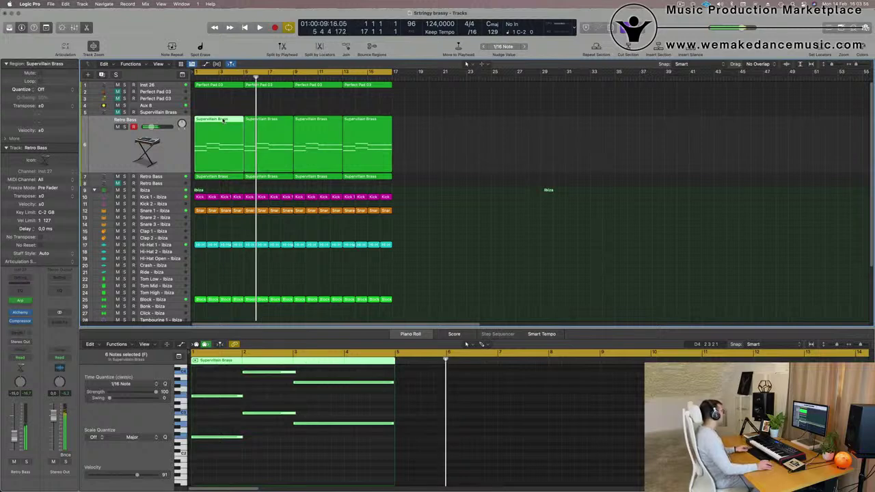
pyautogui.moveTo(223, 120); pyautogui.dragTo(224, 98)
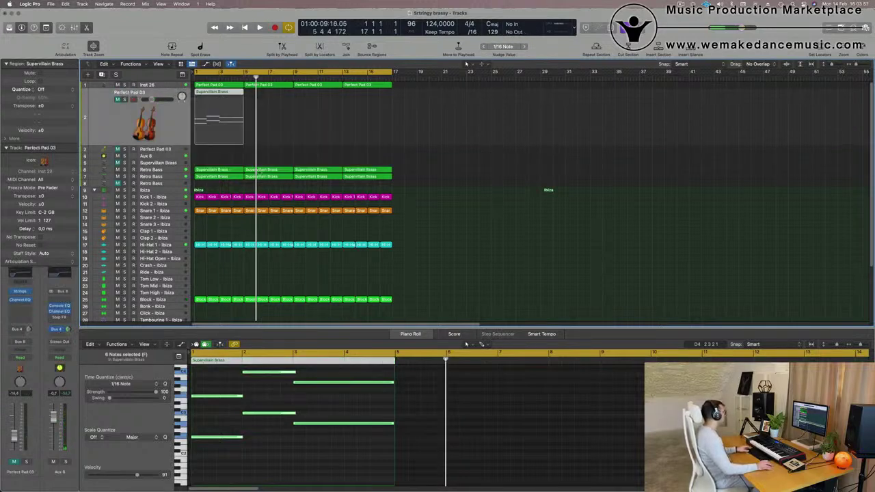
pyautogui.click(235, 414)
pyautogui.press('super+a')
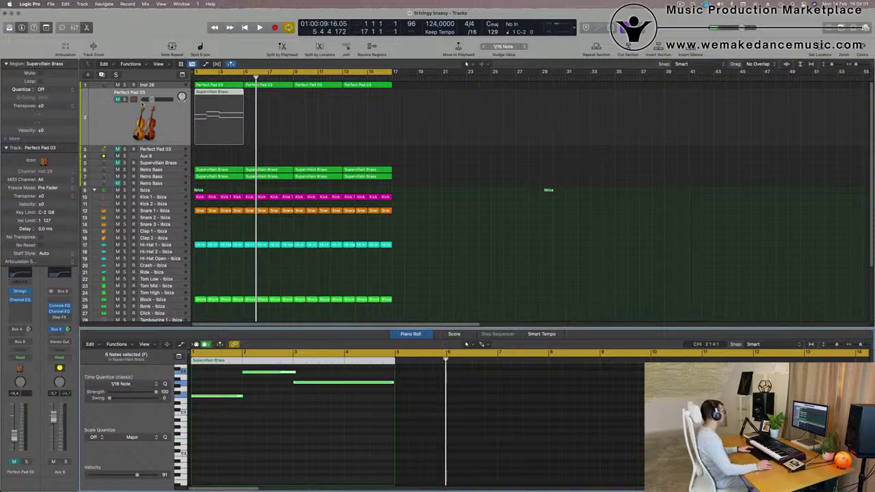
# Step: Unmute the Perfect Pad 03 track 2, activate its Bus 4 send, and play the project
pyautogui.click(112, 125)
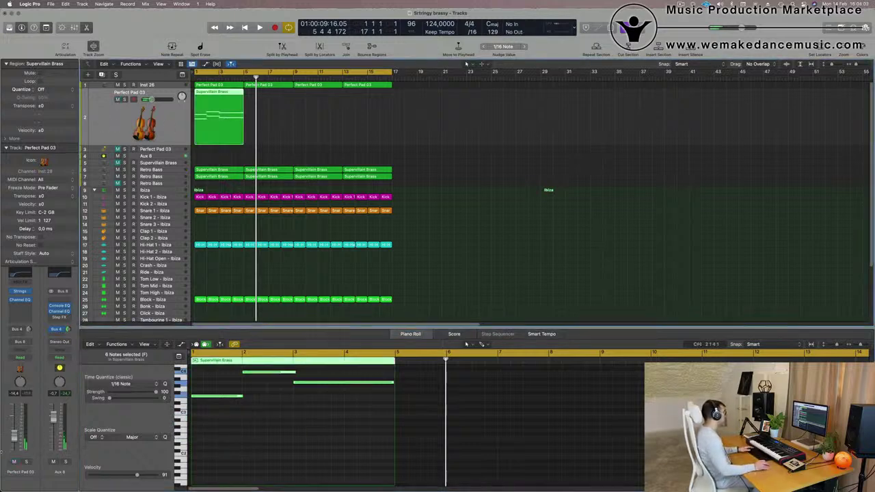
pyautogui.click(28, 329)
pyautogui.press('space')
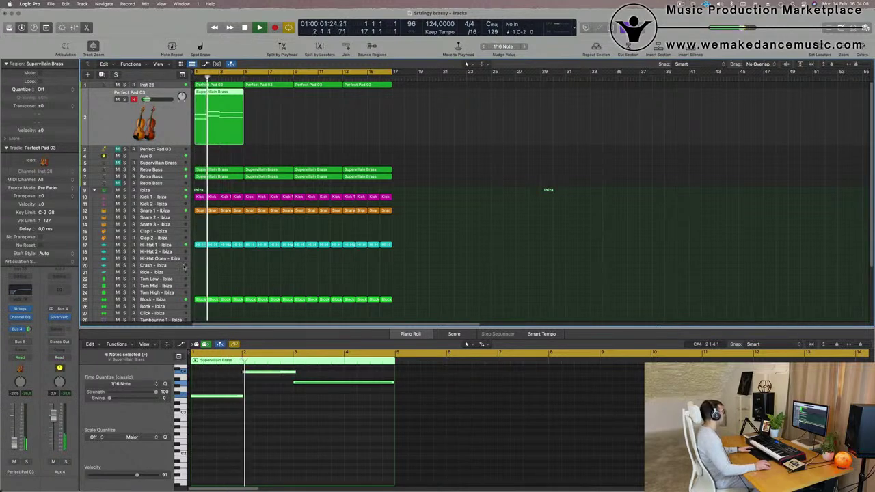
# Step: Lower the six notes of the Perfect Pad 03 track 2 region by two octaves and play from the beginning
pyautogui.click(305, 433)
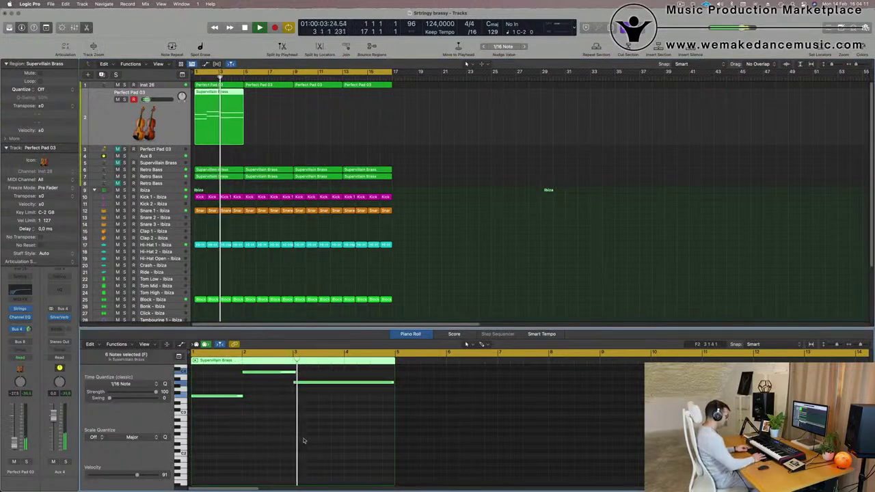
pyautogui.hotkey('alt', 'shift', 'Down')
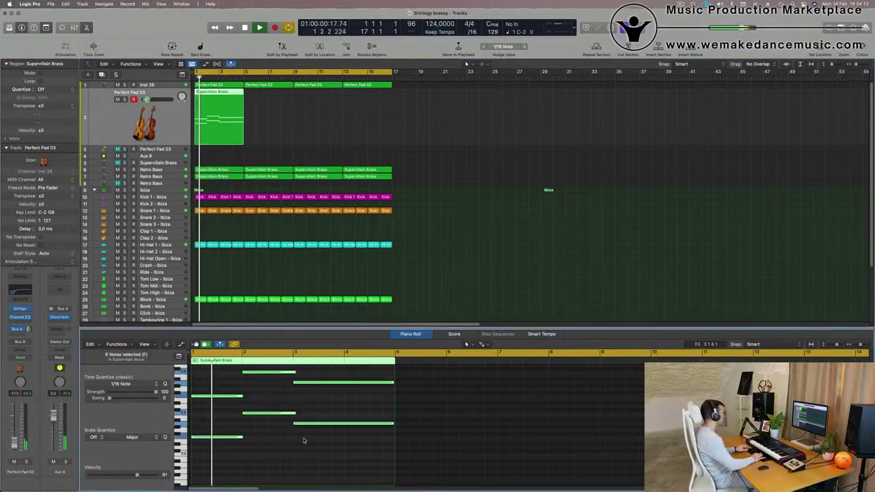
pyautogui.hotkey('alt', 'shift', 'Down')
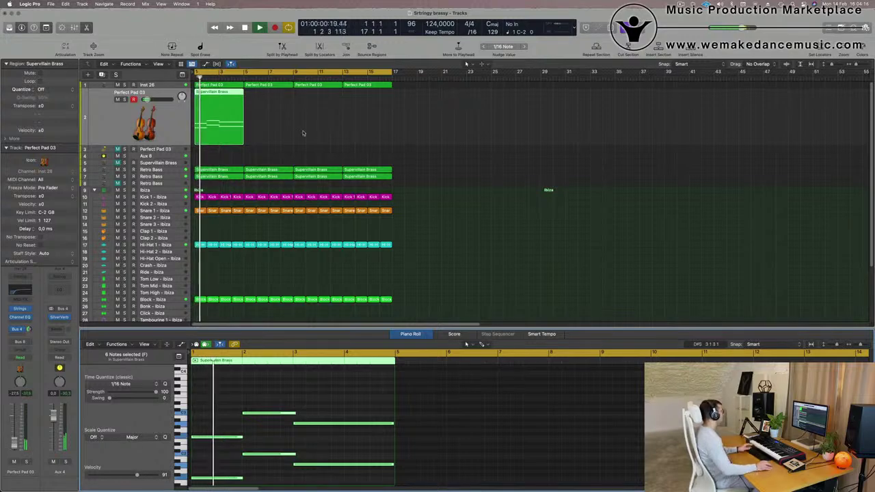
pyautogui.press('Return')
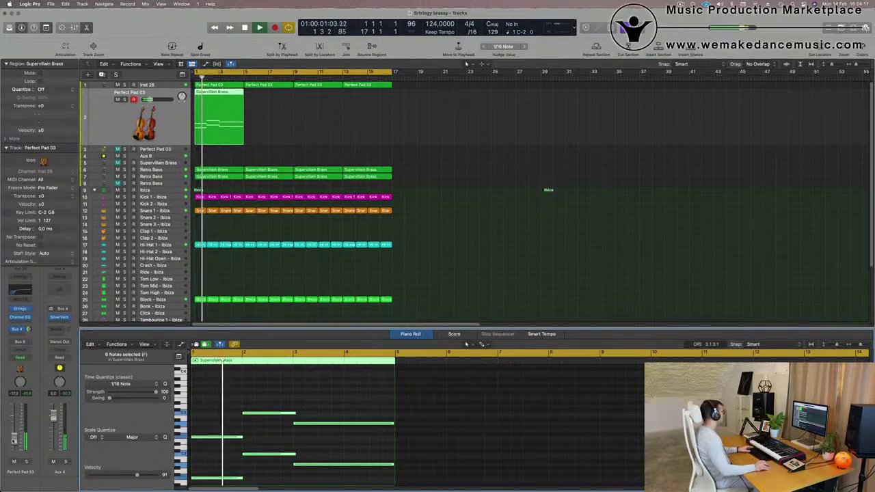
# Step: Raise the track 2 region's six notes by one octave and replay the project from the beginning
pyautogui.scroll(-2, 283, 423)
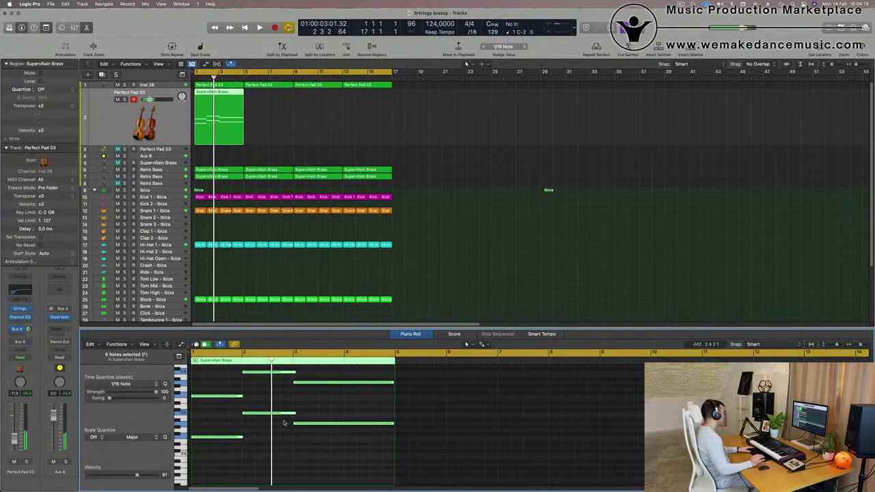
pyautogui.press('Return')
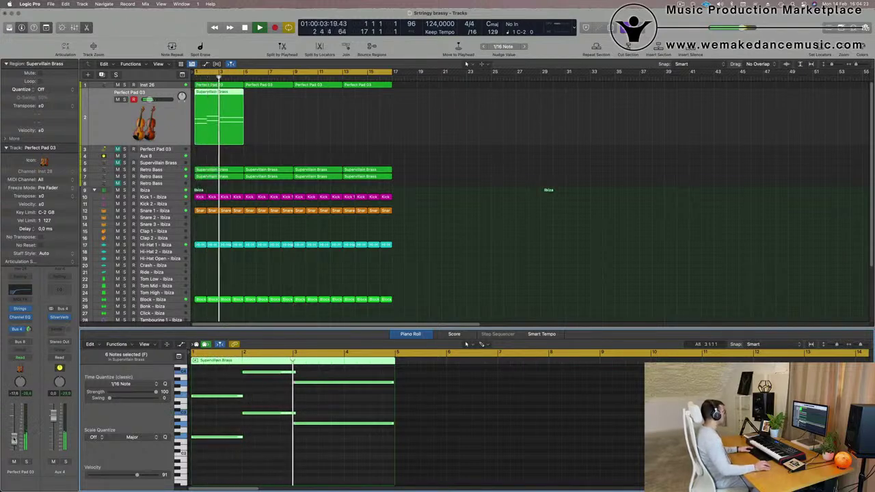
pyautogui.press('Return')
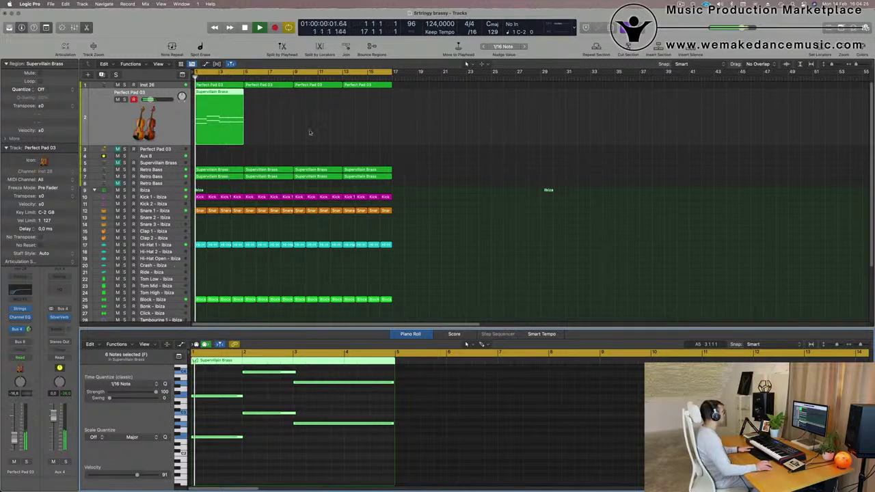
# Step: Repeat the Supervillain Brass region on the Perfect Pad 03 track 2 three times to fill bars 1 to 17
pyautogui.press('super+r')
pyautogui.press('super+r')
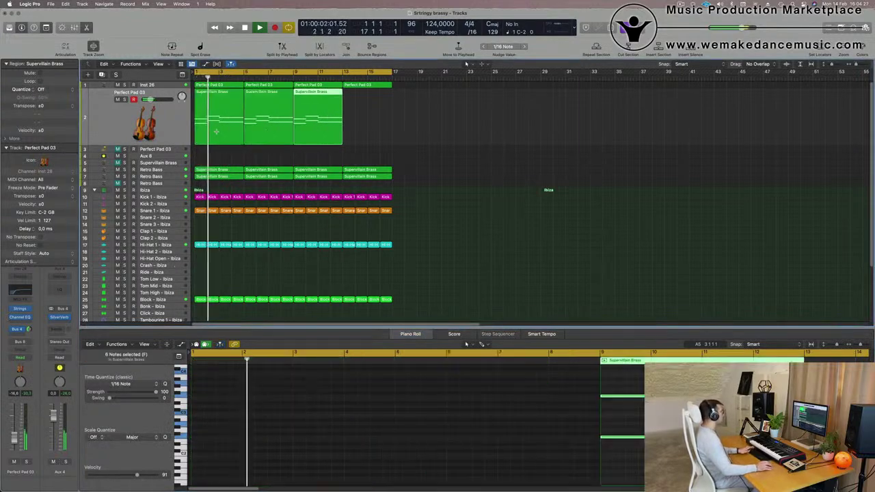
pyautogui.click(407, 131)
pyautogui.click(340, 118)
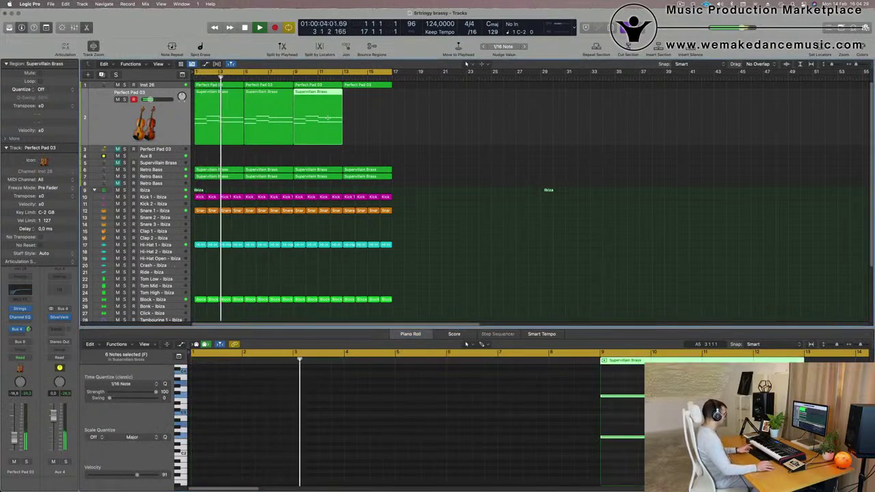
pyautogui.press('super+r')
pyautogui.click(174, 127)
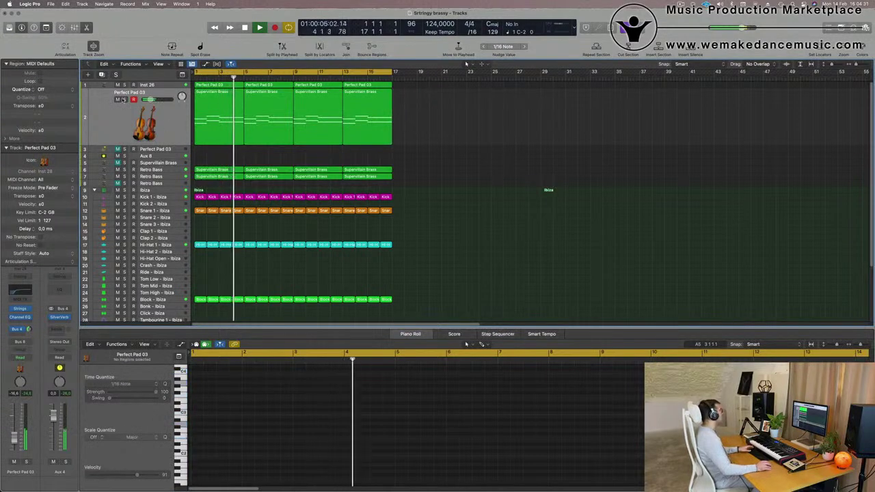
# Step: Briefly solo the Perfect Pad 03 track 2, turn solo off again, and select all of its regions
pyautogui.click(124, 100)
pyautogui.click(124, 99)
pyautogui.click(113, 120)
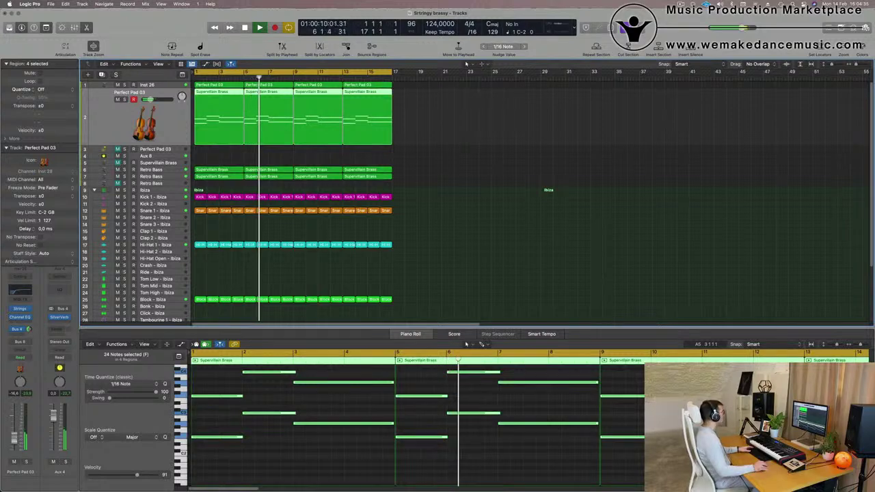
# Step: Play the four string regions on the Perfect Pad 03 track 2 together with the mix from the beginning
pyautogui.click(462, 118)
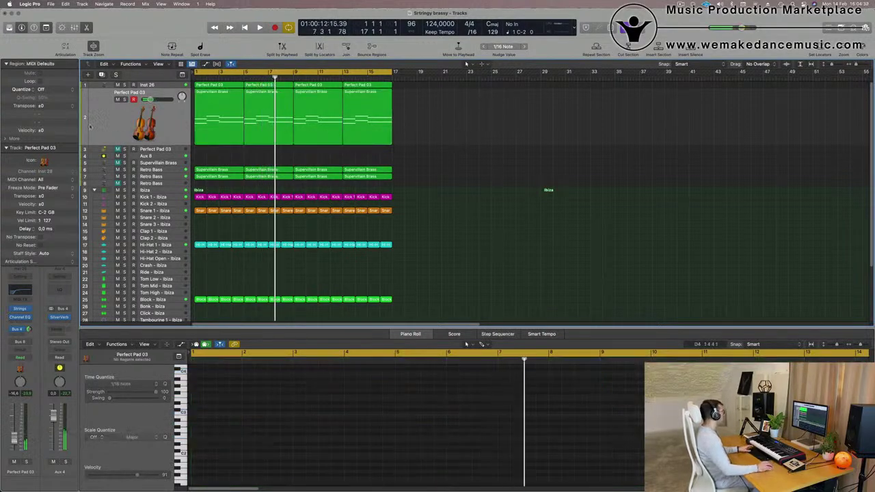
pyautogui.click(95, 125)
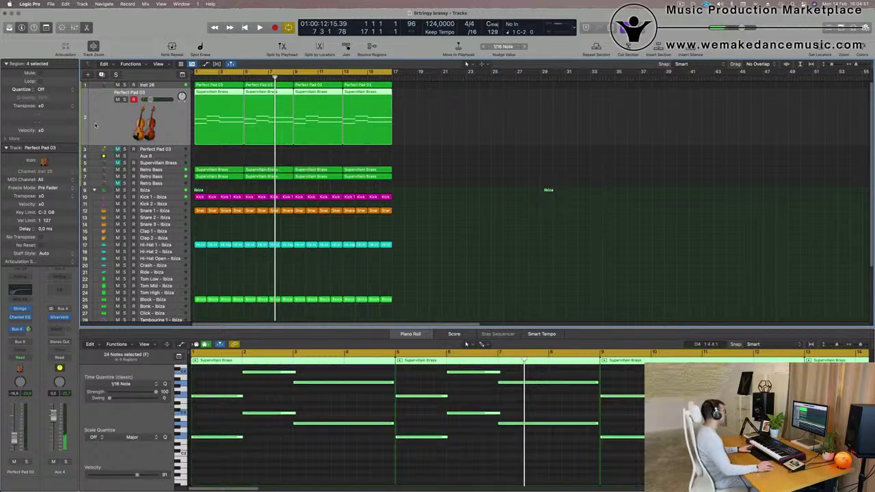
pyautogui.press('Return')
pyautogui.press('space')
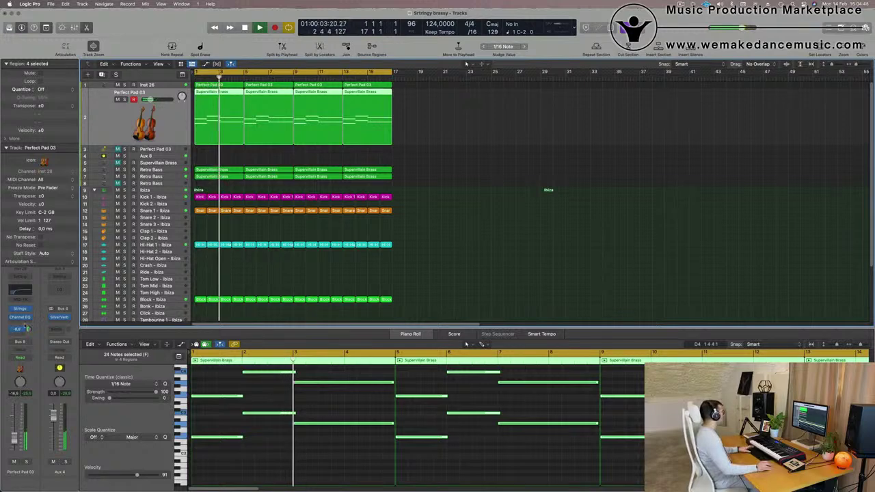
pyautogui.press('Return')
# Step: Open the Studio Strings instrument of the Perfect Pad 03 track 2 and load the single-instrument preset Studio Violins 2
pyautogui.click(21, 308)
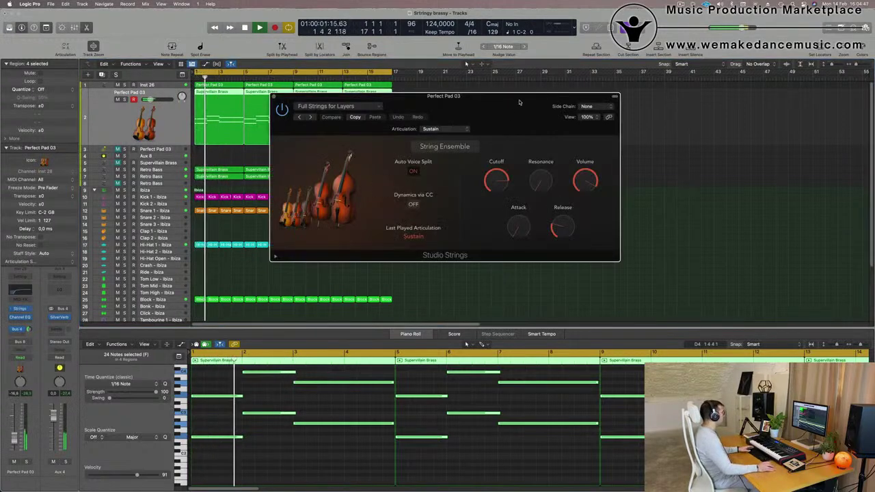
pyautogui.moveTo(519, 102); pyautogui.dragTo(507, 102)
pyautogui.click(314, 105)
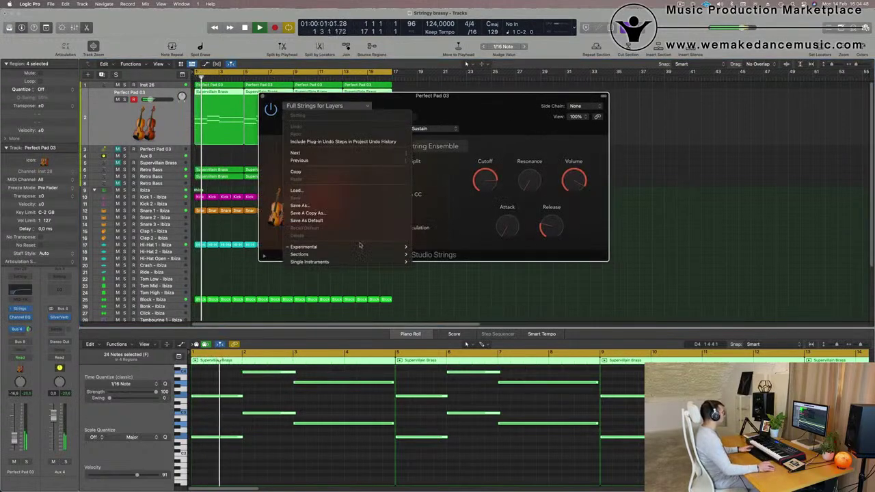
pyautogui.moveTo(367, 247)
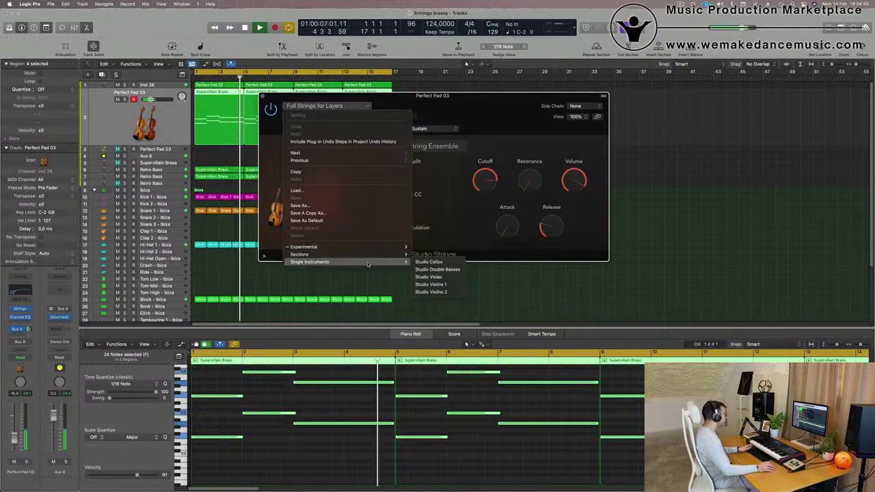
pyautogui.click(431, 292)
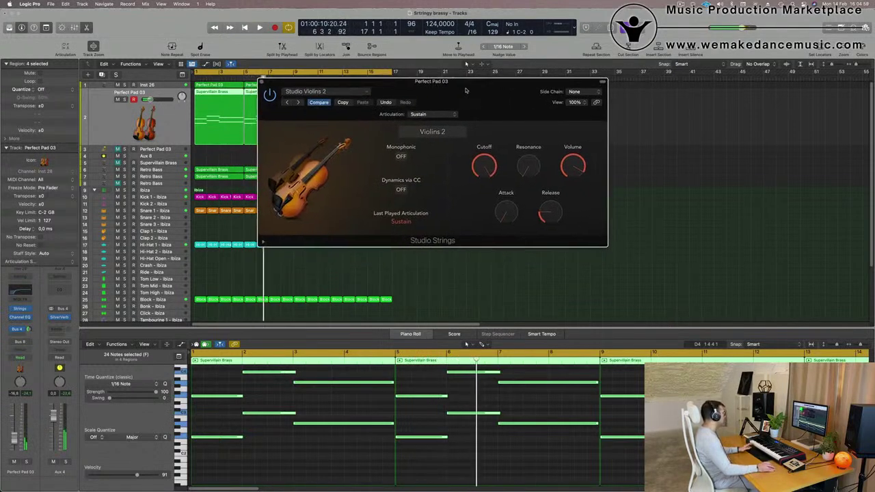
# Step: Play the mix from the beginning with Studio Violins 2 and fine-tune the volume of the Perfect Pad 03 channel
pyautogui.moveTo(466, 90); pyautogui.dragTo(502, 111)
pyautogui.press('space')
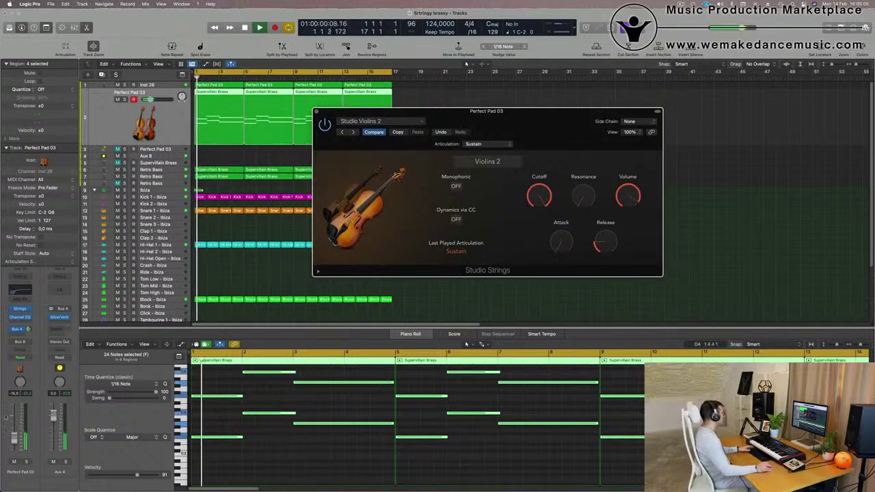
pyautogui.moveTo(14, 437); pyautogui.dragTo(13, 437)
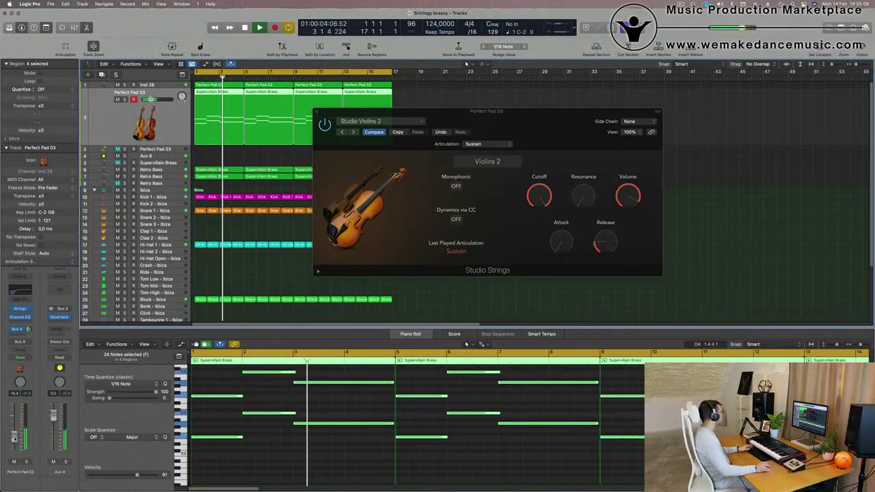
pyautogui.moveTo(558, 113); pyautogui.dragTo(551, 116)
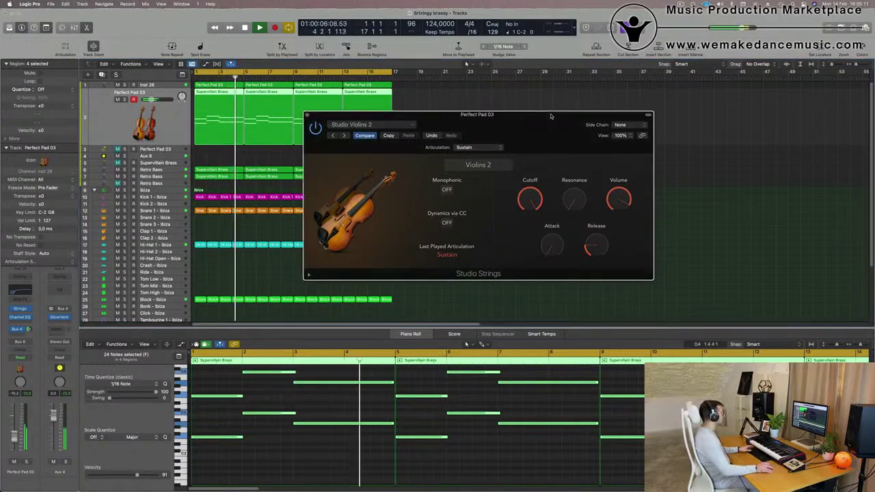
# Step: Try Monophonic mode on Violins 2 while playing from the beginning, and switch it off again
pyautogui.click(446, 190)
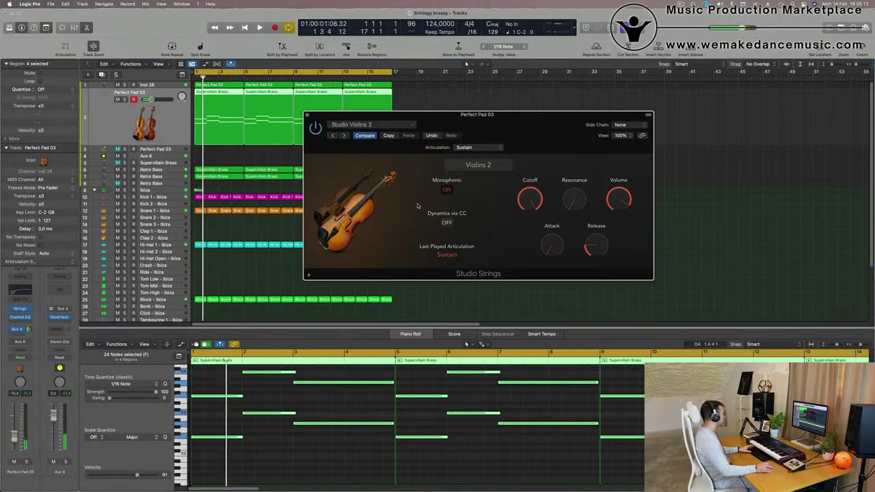
pyautogui.press('Return')
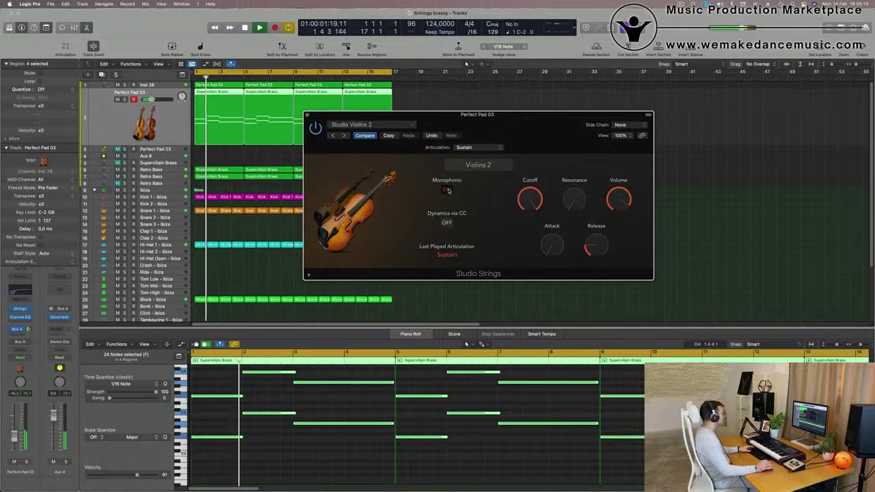
pyautogui.click(446, 190)
pyautogui.press('Return')
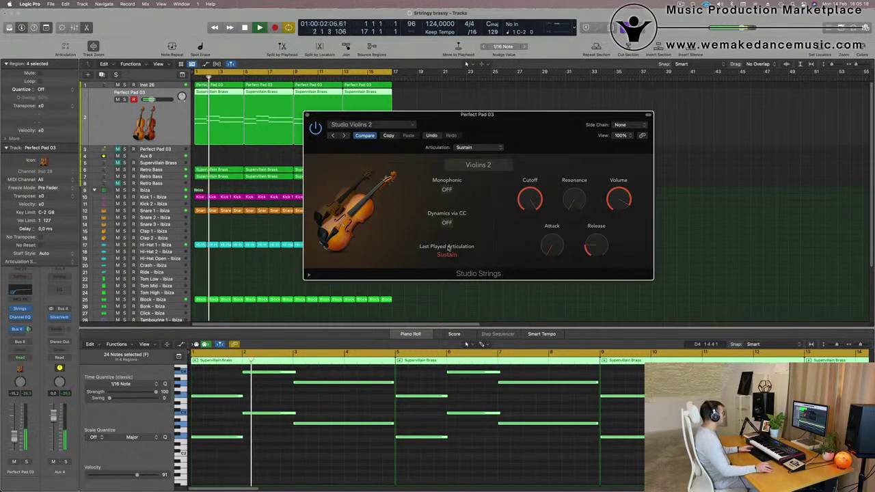
# Step: Raise the attack of Violins 2 to about 21% and the release to about 75% during playback
pyautogui.moveTo(561, 134); pyautogui.dragTo(587, 116)
pyautogui.moveTo(578, 239)
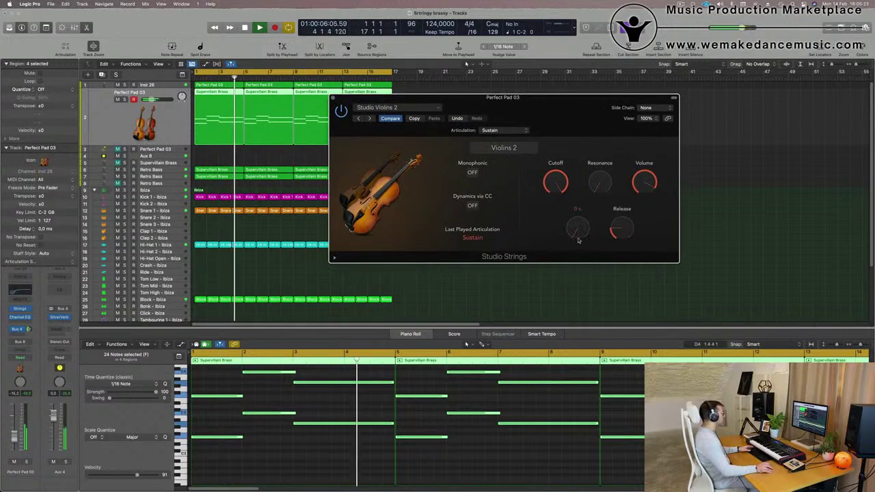
pyautogui.moveTo(580, 227)
pyautogui.mouseDown()
pyautogui.moveTo(579, 211)
pyautogui.moveTo(578, 222)
pyautogui.mouseUp()
pyautogui.press('Return')
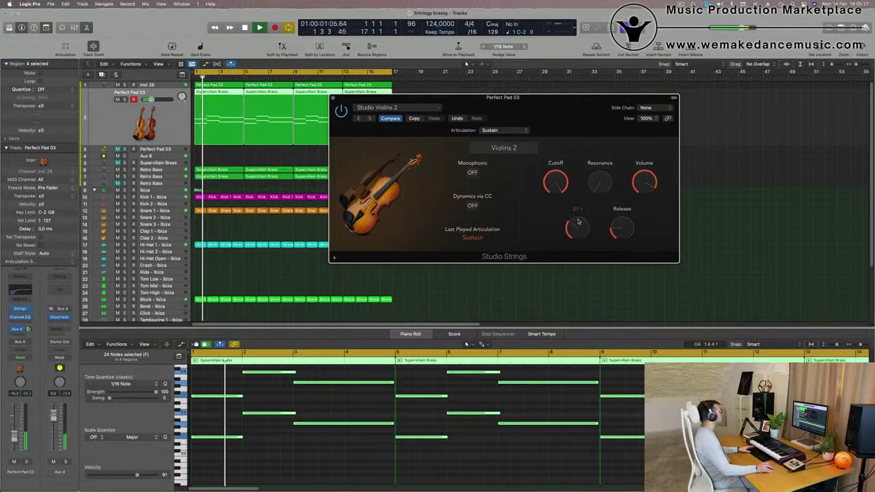
pyautogui.press('Return')
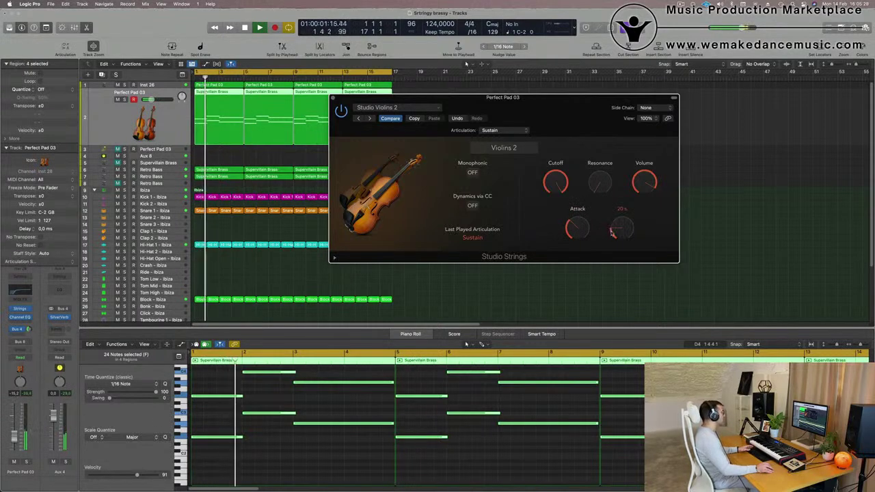
pyautogui.moveTo(623, 197); pyautogui.dragTo(624, 169)
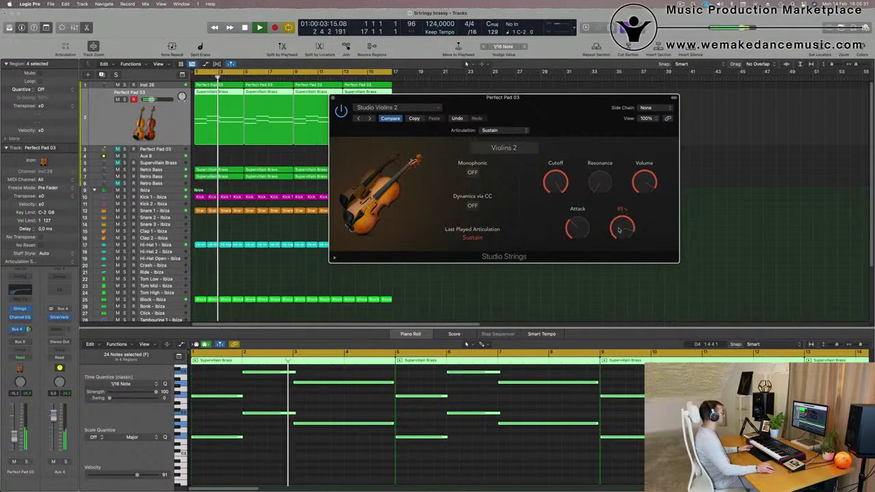
pyautogui.moveTo(623, 228); pyautogui.dragTo(623, 239)
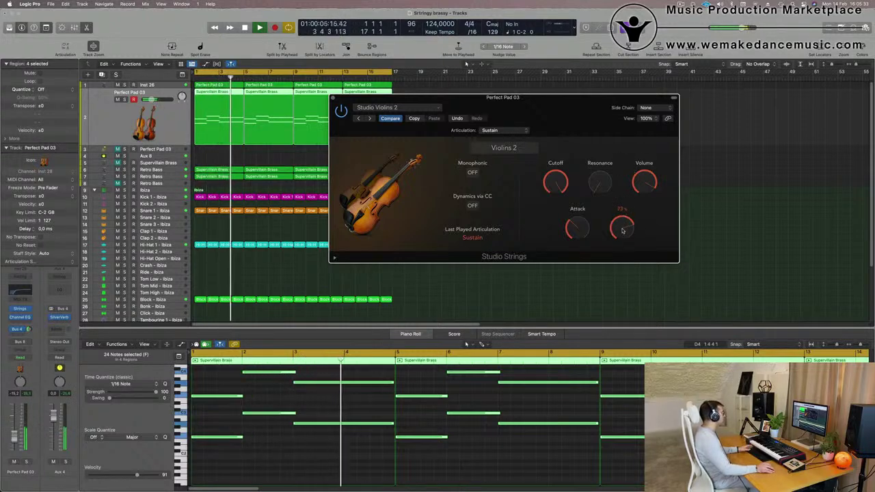
pyautogui.moveTo(570, 98); pyautogui.dragTo(567, 102)
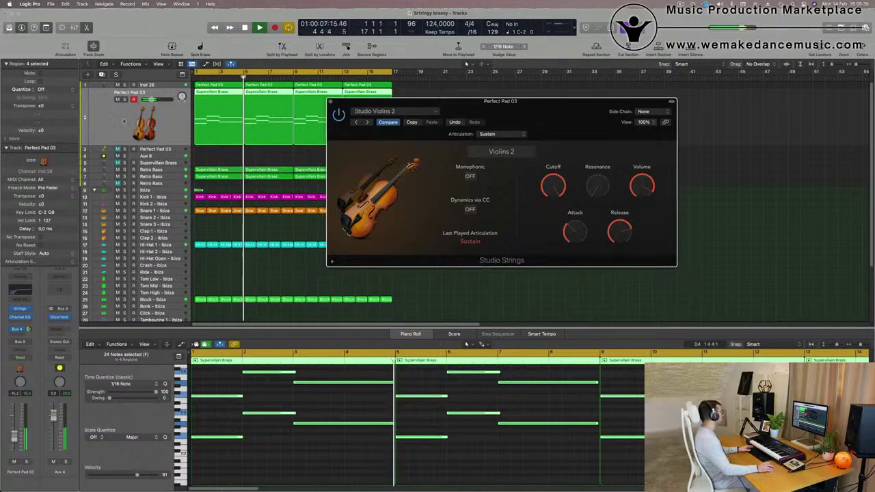
# Step: Adjust the Perfect Pad 03 channel volume slightly and shorten the attack of Violins 2
pyautogui.moveTo(14, 437); pyautogui.dragTo(15, 440)
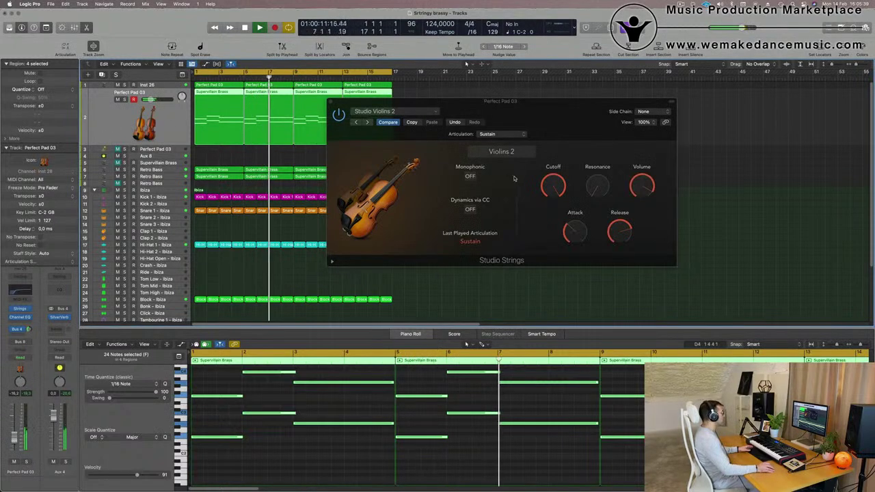
pyautogui.moveTo(574, 232); pyautogui.dragTo(575, 239)
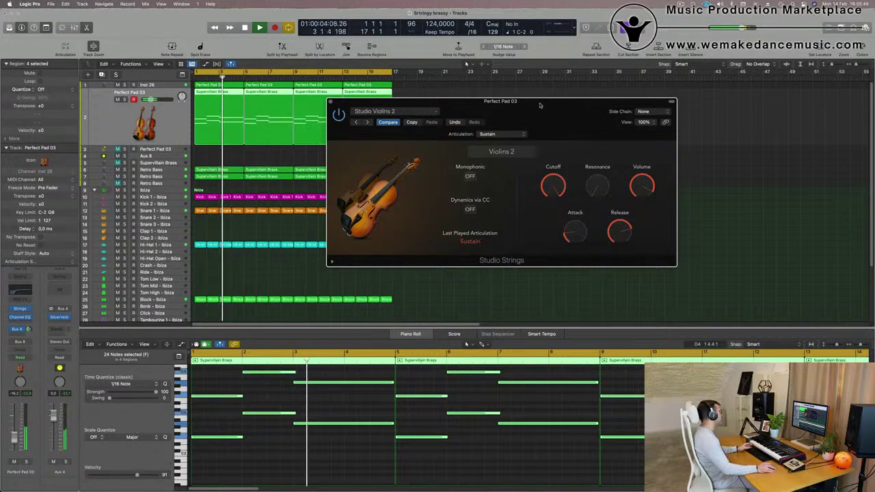
pyautogui.moveTo(550, 105); pyautogui.dragTo(562, 104)
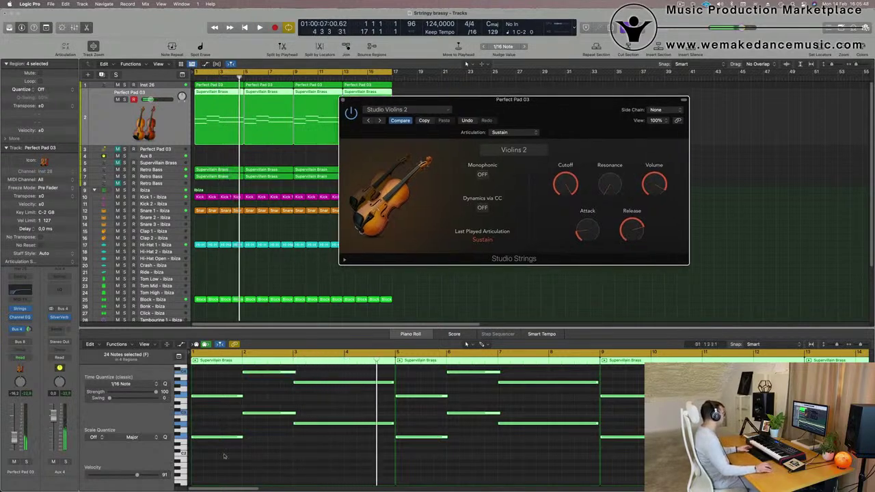
# Step: Shorten the ends of the four string notes in bars 1 and 2 slightly, check them in playback, and close the Studio Strings window
pyautogui.moveTo(207, 458); pyautogui.dragTo(273, 368)
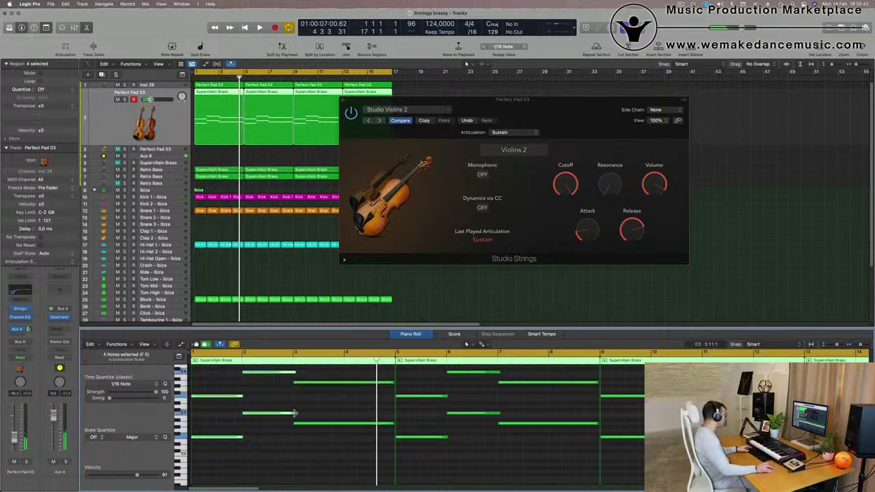
pyautogui.moveTo(294, 413); pyautogui.dragTo(266, 424)
pyautogui.press('space')
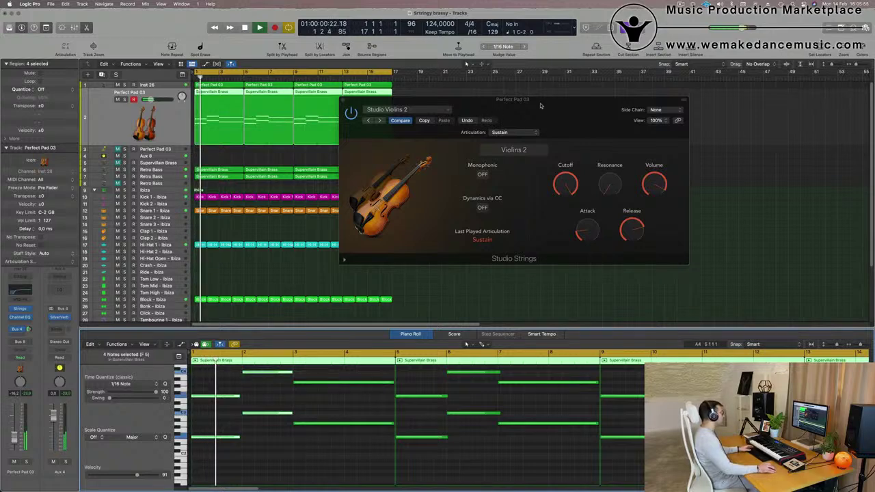
pyautogui.moveTo(542, 106); pyautogui.dragTo(567, 138)
pyautogui.click(368, 132)
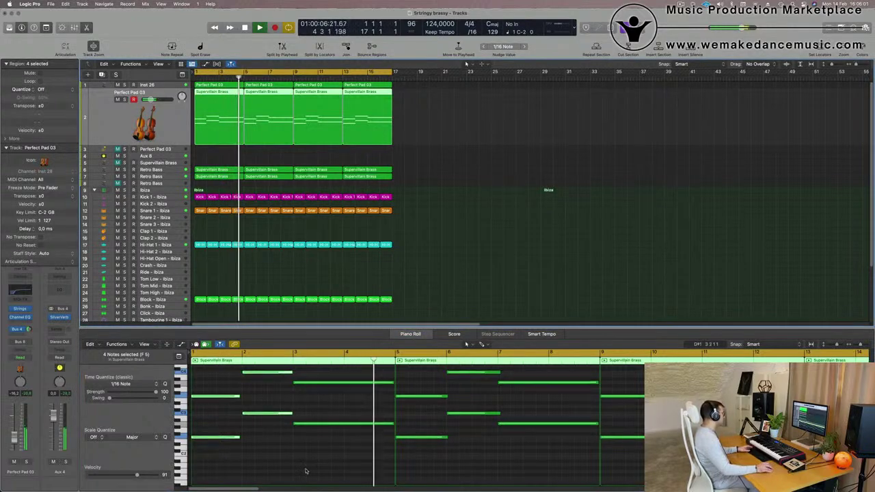
# Step: Show the note velocity lane for the string region and lower the velocity of the long notes starting at bar 3
pyautogui.scroll(-2, 239, 372)
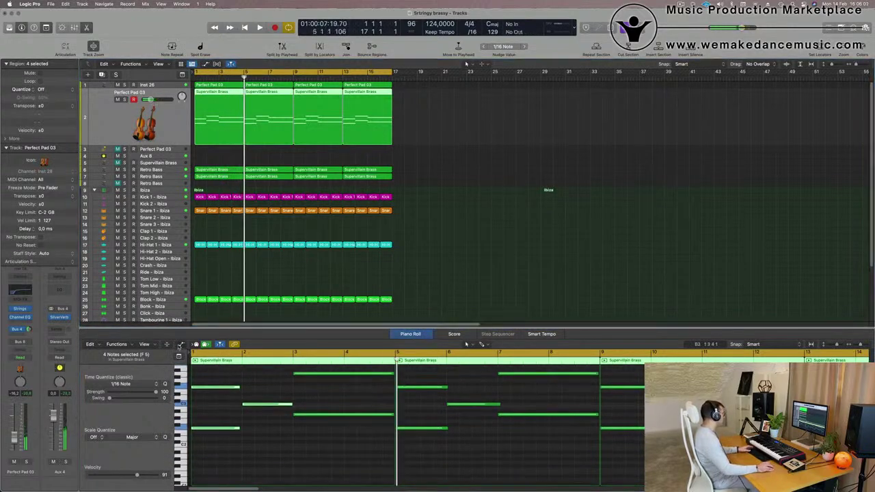
pyautogui.click(180, 345)
pyautogui.scroll(3, 316, 449)
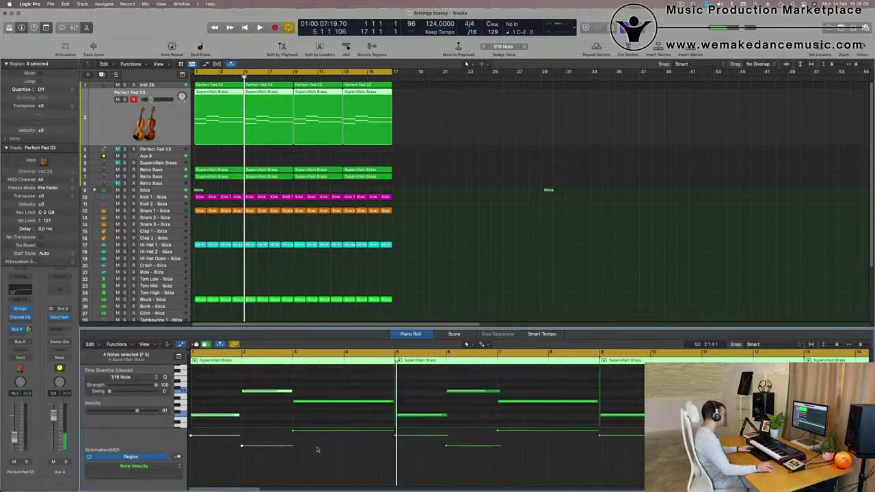
pyautogui.moveTo(292, 431); pyautogui.dragTo(292, 434)
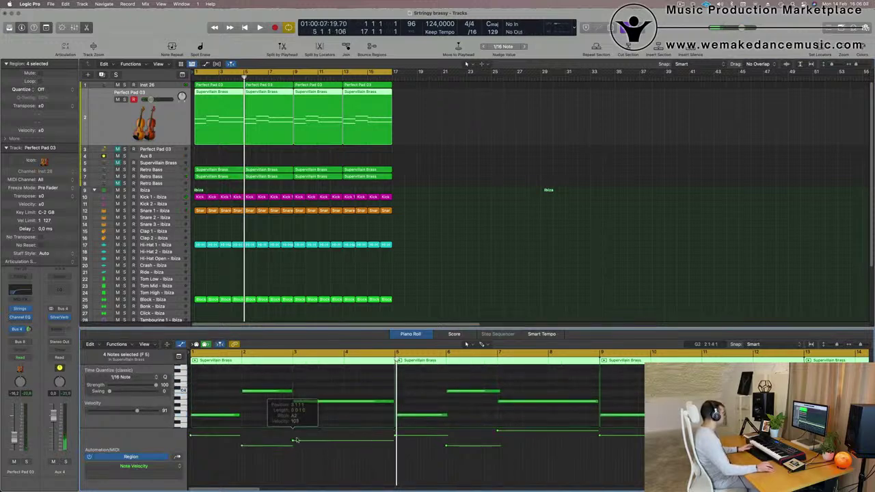
# Step: Replace the last three string regions on track 2 with three repeats of the edited first Supervillain Brass region
pyautogui.moveTo(462, 130); pyautogui.dragTo(280, 141)
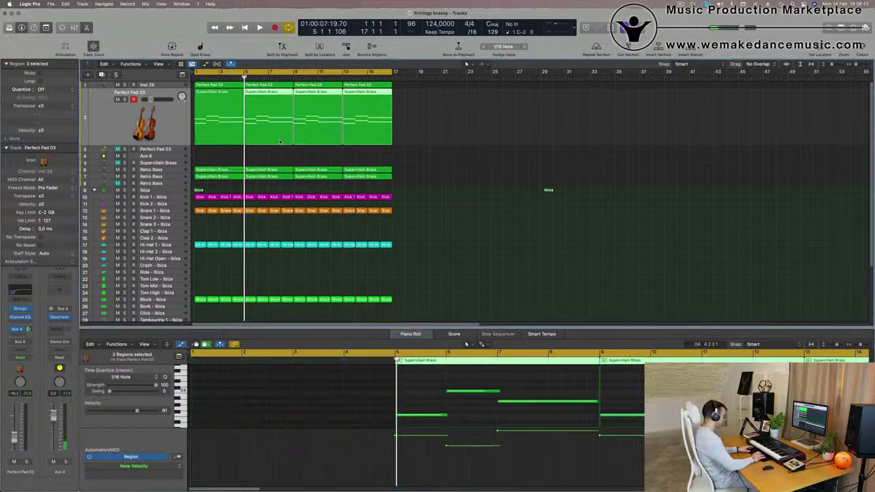
pyautogui.press('Delete')
pyautogui.press('space')
pyautogui.click(226, 113)
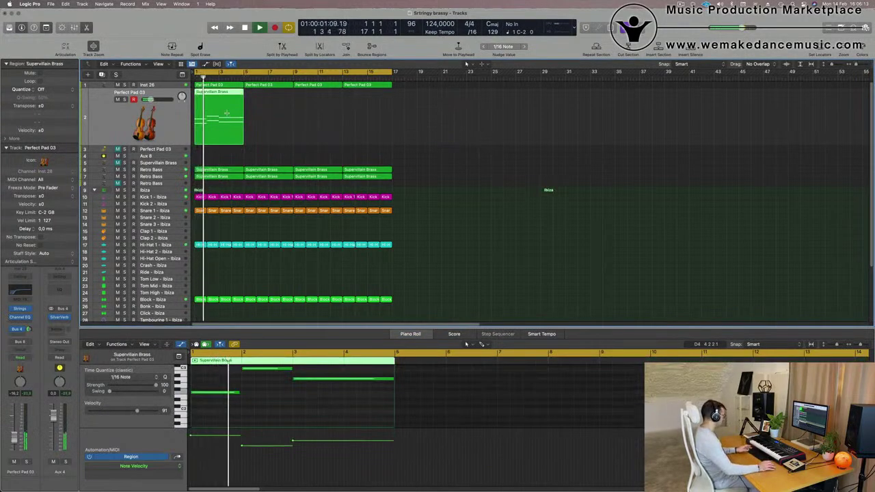
pyautogui.press('super+r')
pyautogui.press('super+r')
pyautogui.press('super+r')
pyautogui.click(429, 129)
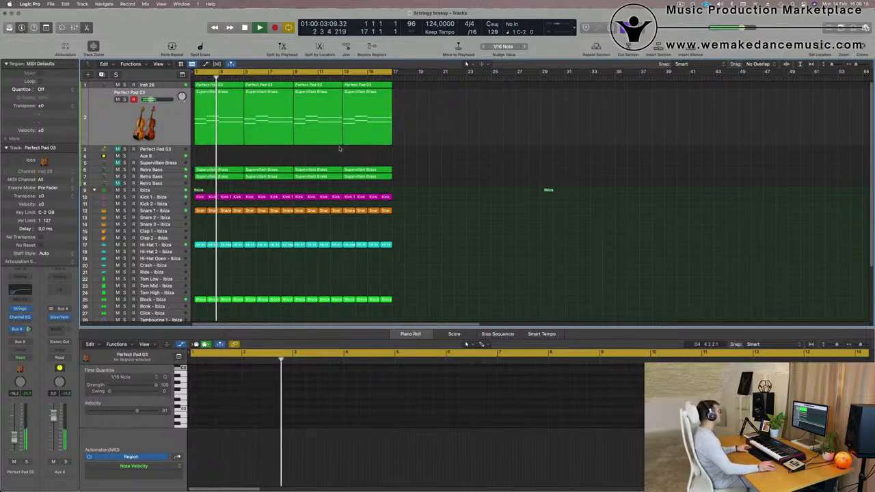
# Step: Mute the Perfect Pad 03 track 2 and play the remaining tracks from the beginning
pyautogui.press('super+Right')
pyautogui.press('super+Right')
pyautogui.press('super+Left')
pyautogui.press('super+Left')
pyautogui.press('super+Left')
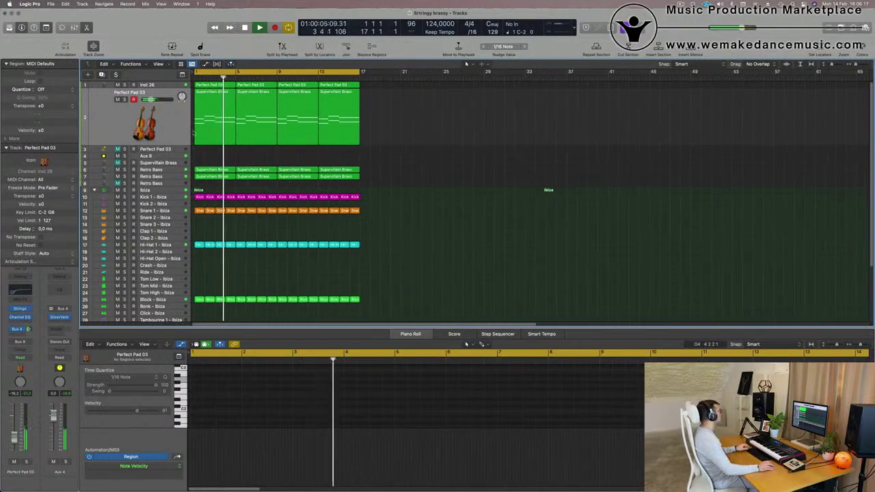
pyautogui.click(167, 88)
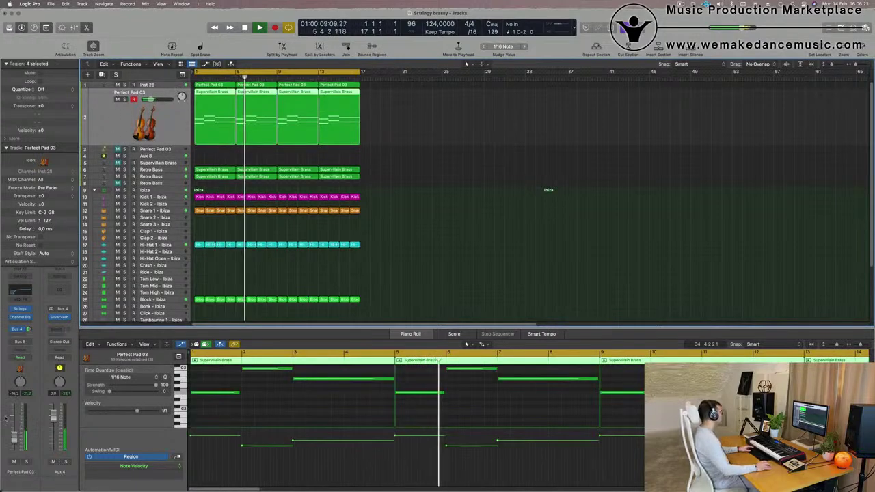
pyautogui.click(320, 236)
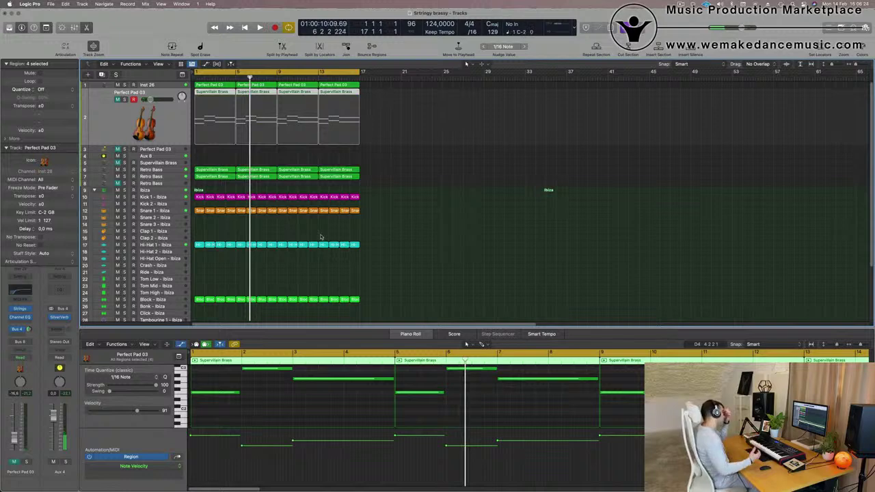
pyautogui.press('Return')
pyautogui.press('space')
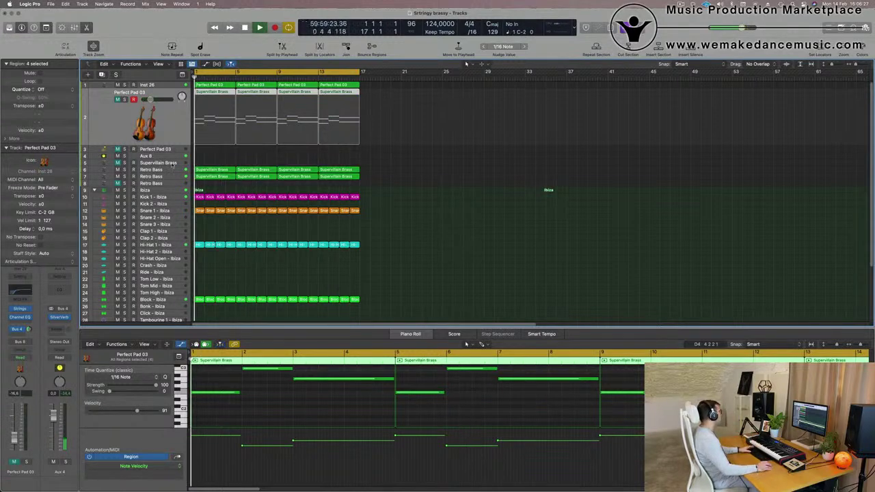
# Step: Open the Alchemy instrument of the Retro Bass track 6, add some delay, and raise the channel volume to -11.8 dB during playback
pyautogui.click(155, 170)
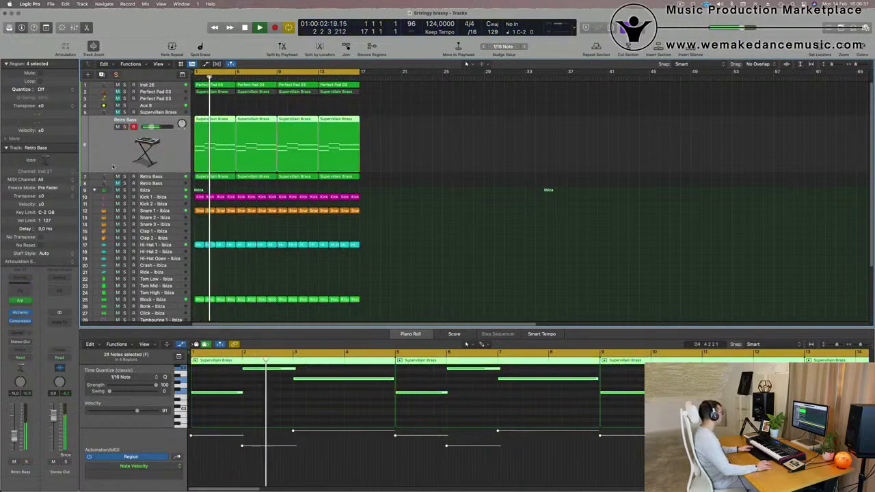
pyautogui.press('Return')
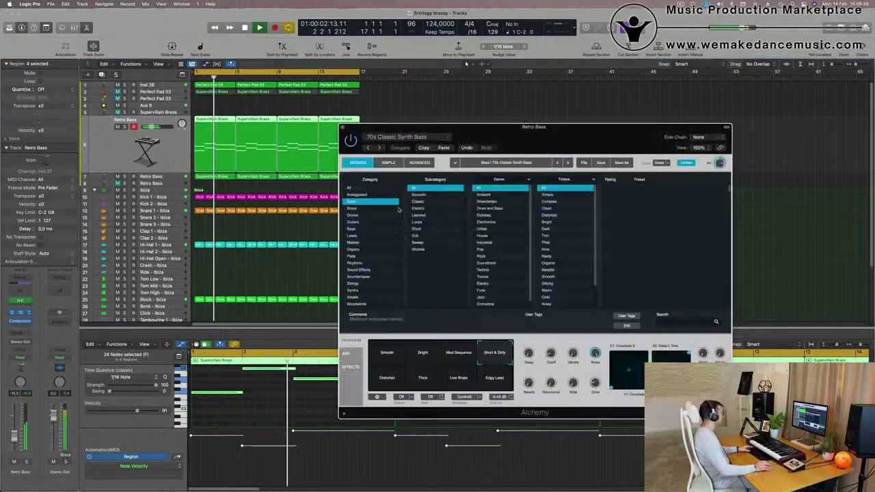
pyautogui.moveTo(558, 132); pyautogui.dragTo(568, 100)
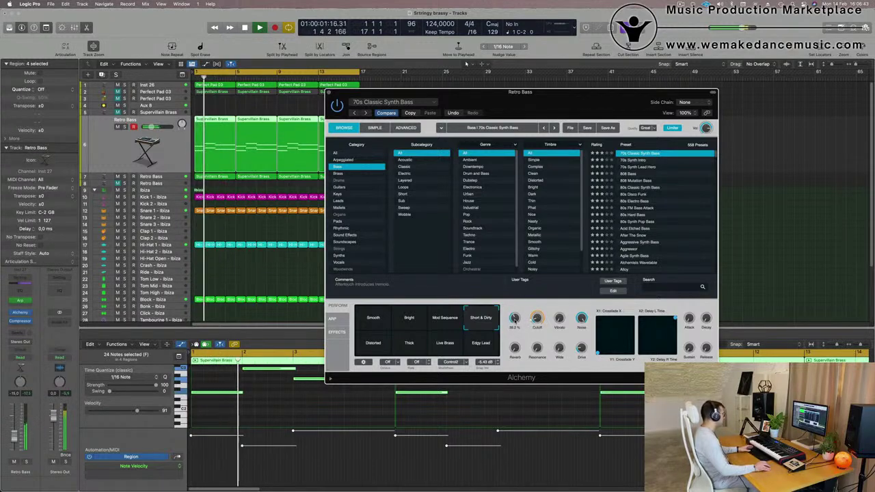
pyautogui.press('Return')
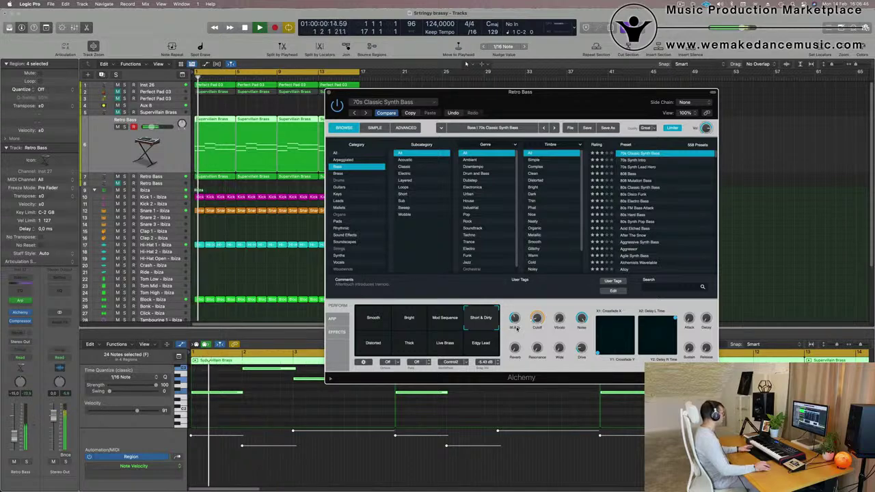
pyautogui.press('Return')
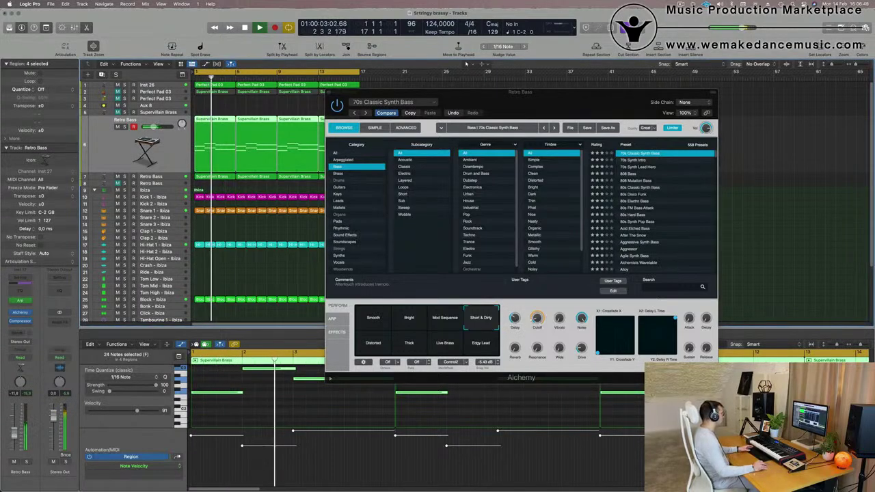
# Step: Copy the current Alchemy settings of the Retro Bass and audition the Mod Sequence, Bright and Smooth performance snapshots during playback
pyautogui.click(411, 113)
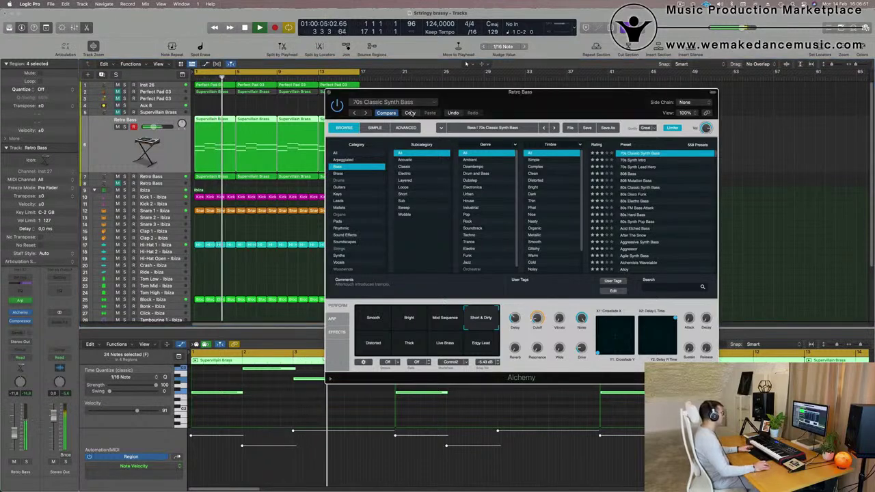
pyautogui.click(445, 318)
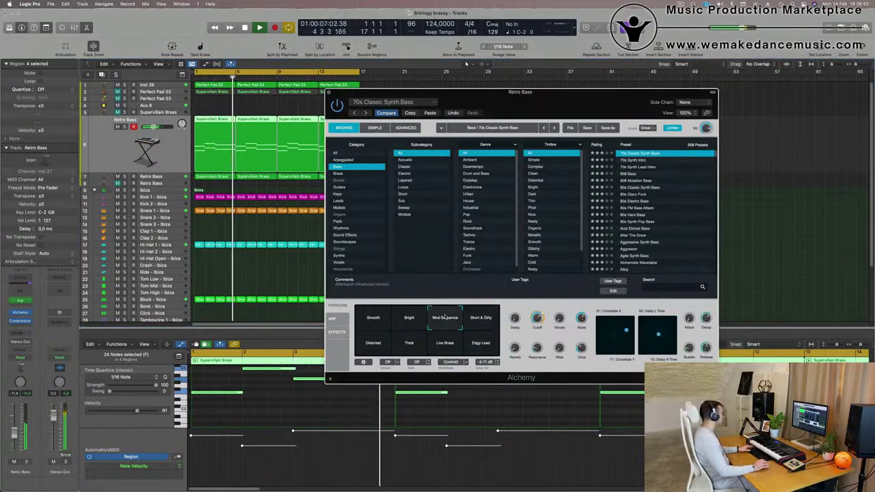
pyautogui.click(407, 320)
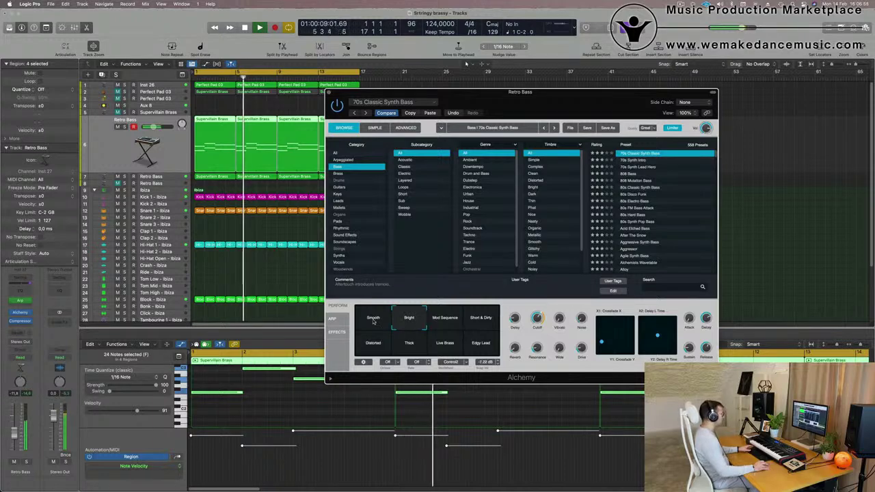
pyautogui.click(373, 322)
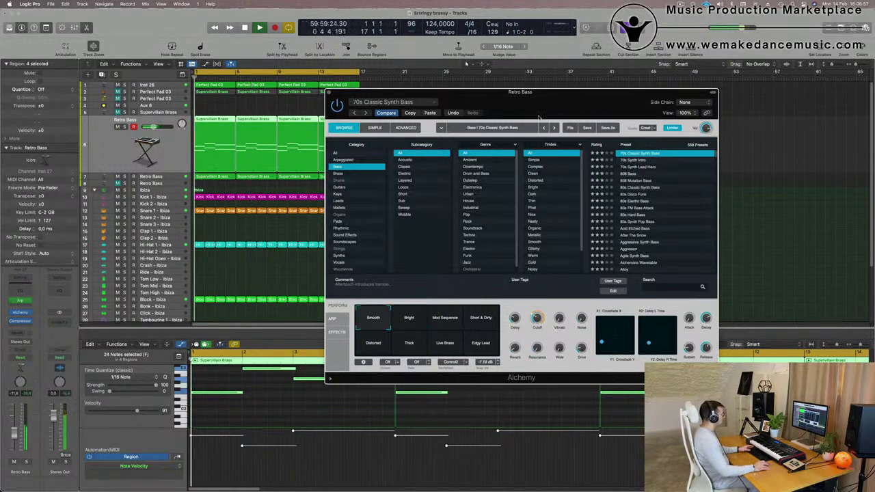
# Step: Audition the Distorted, Thick, Live Brass, Edgy Lead and Short & Dirty snapshots of the Retro Bass's Alchemy instrument
pyautogui.moveTo(554, 106); pyautogui.dragTo(499, 78)
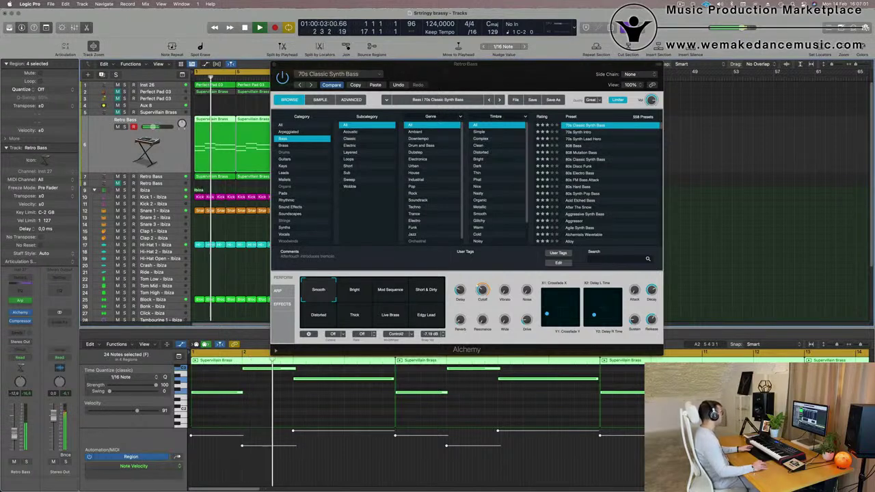
pyautogui.click(329, 315)
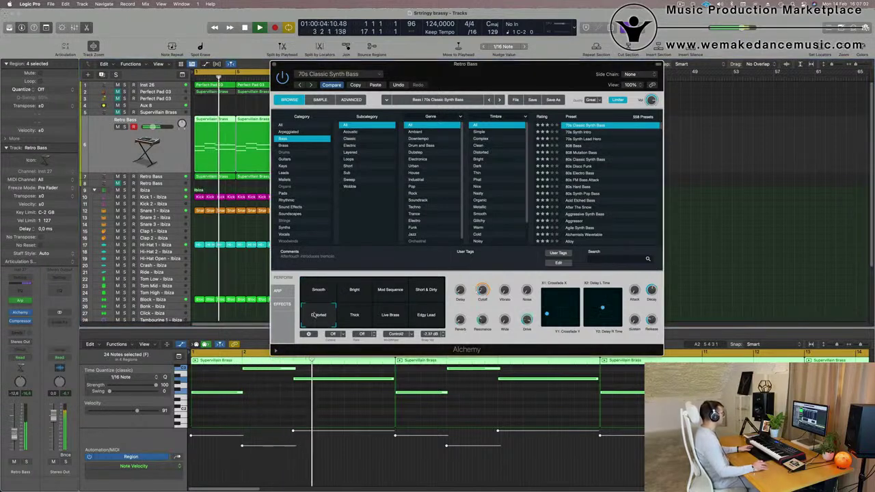
pyautogui.click(349, 315)
pyautogui.click(402, 317)
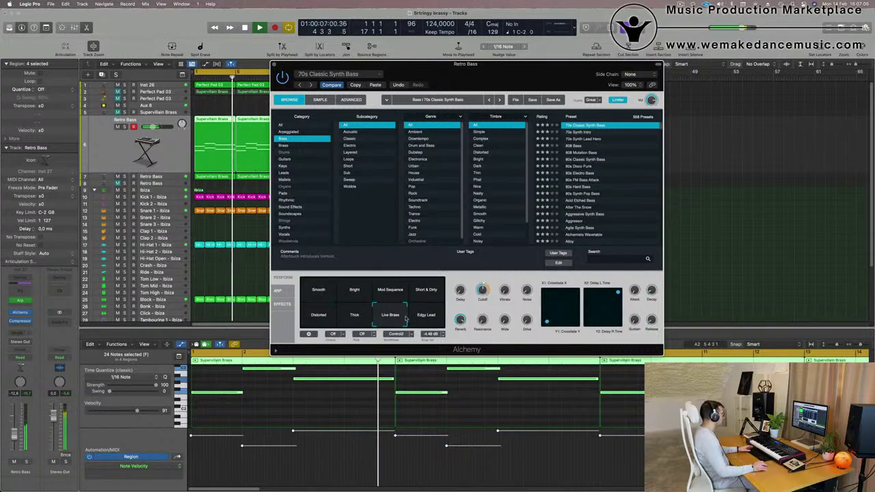
pyautogui.click(431, 318)
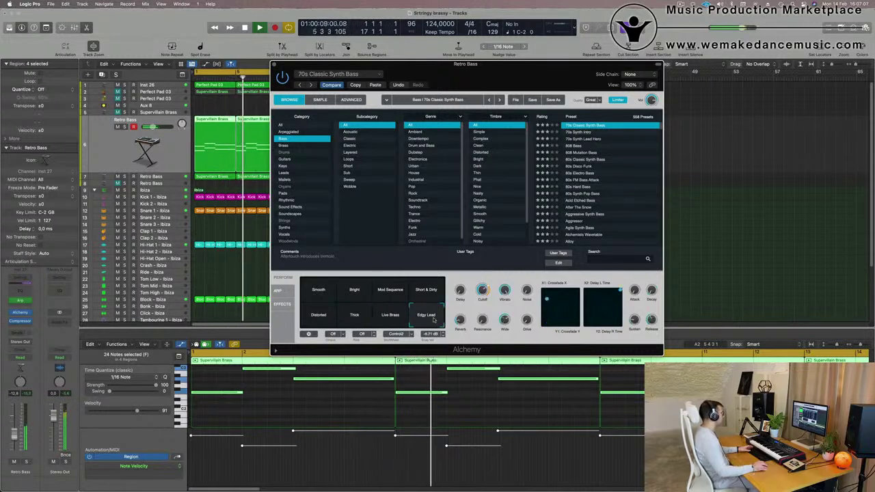
pyautogui.click(426, 290)
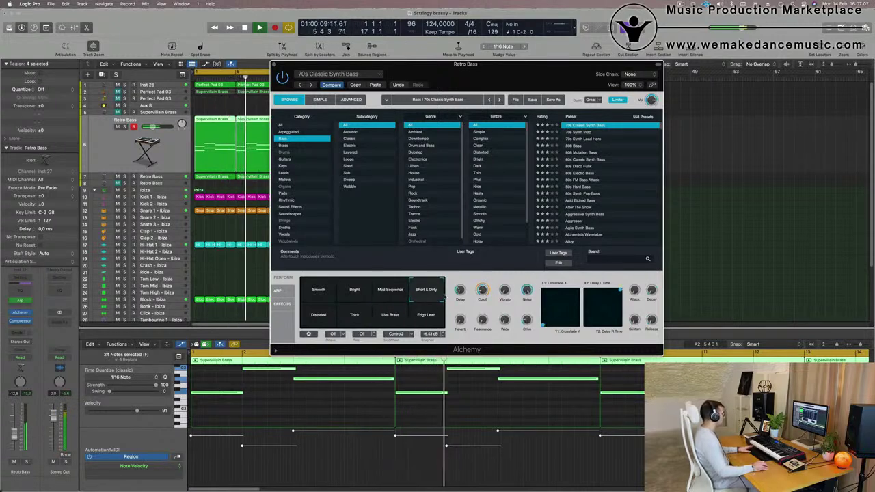
# Step: Paste the copied settings back into the Retro Bass's Alchemy instrument and close the plug-in window
pyautogui.click(375, 85)
pyautogui.moveTo(530, 86); pyautogui.dragTo(493, 120)
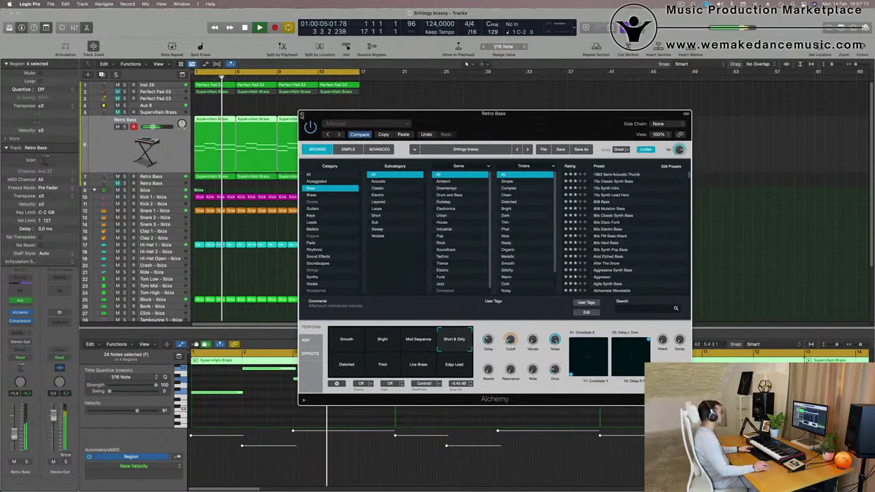
pyautogui.click(302, 114)
pyautogui.scroll(5, 459, 199)
pyautogui.scroll(-8, 457, 207)
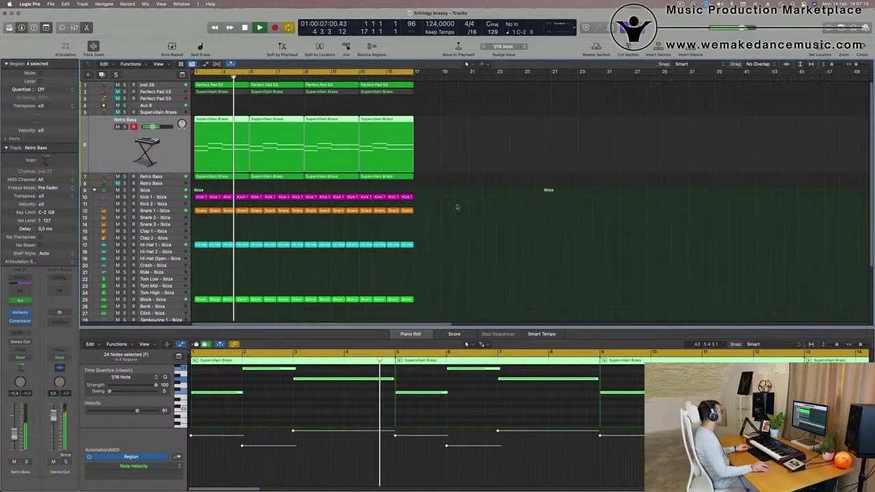
pyautogui.scroll(-2, 341, 181)
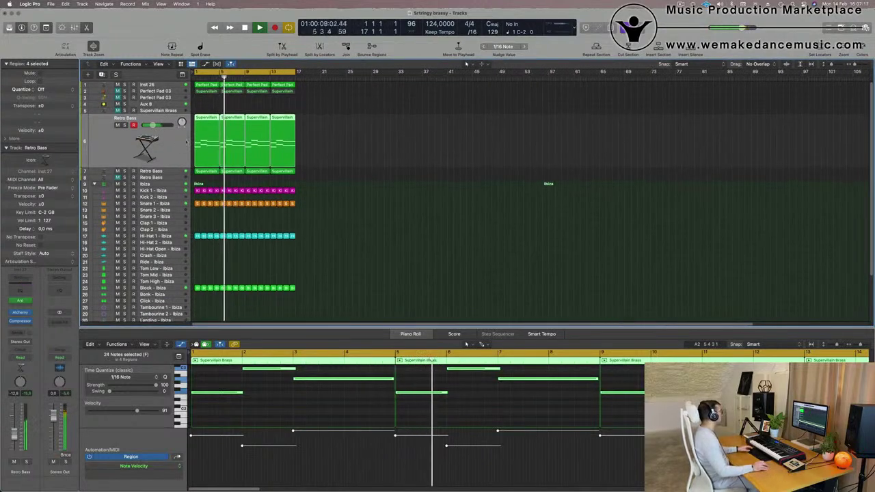
# Step: Select the empty Supervillain Brass track 5 and play the arrangement from the beginning
pyautogui.click(147, 111)
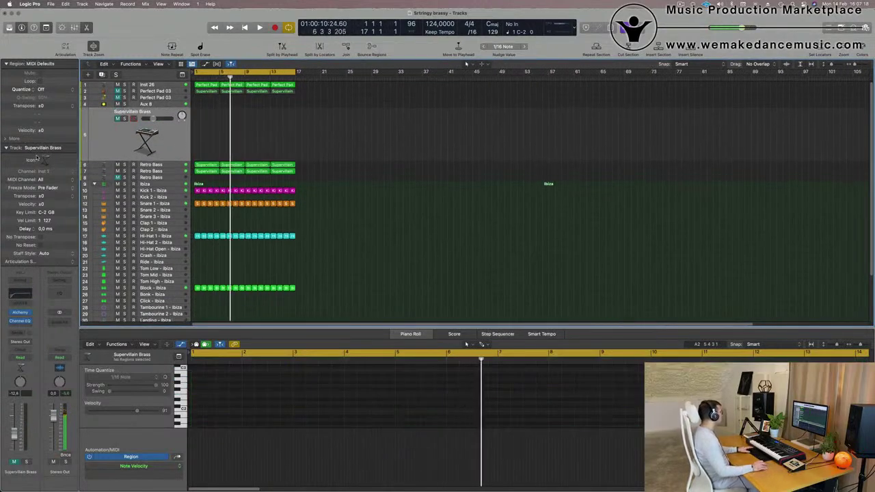
pyautogui.press('Return')
pyautogui.press('space')
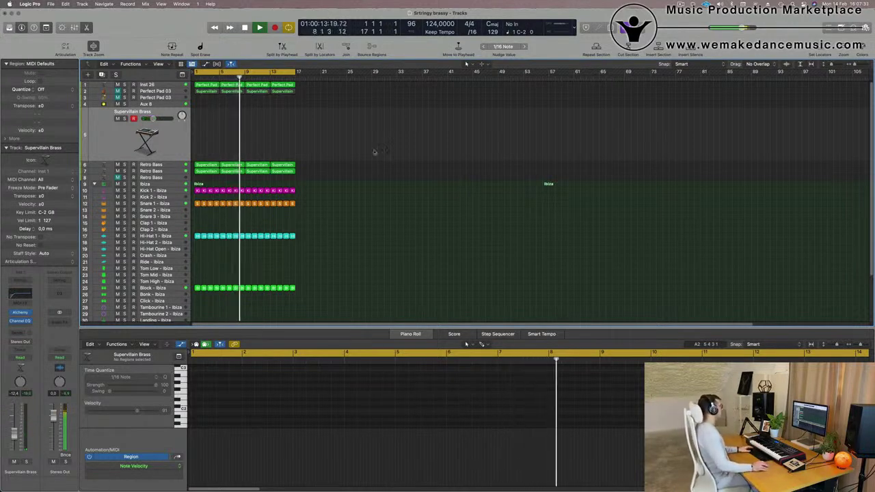
pyautogui.press('Return')
pyautogui.scroll(3, 296, 129)
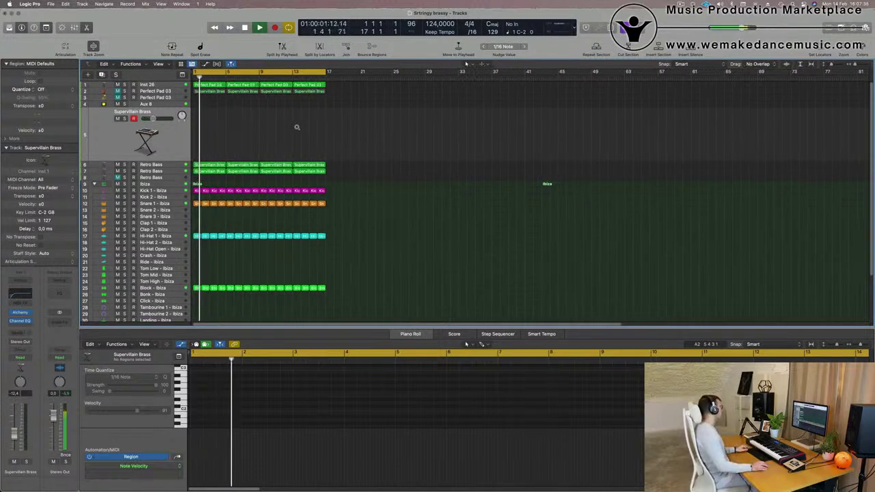
pyautogui.scroll(-3, 297, 129)
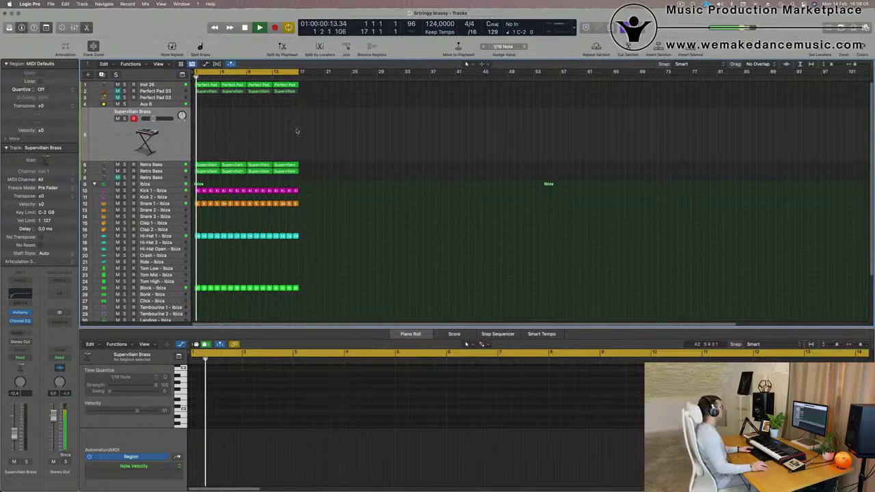
# Step: Mute the Inst 26 pad track during playback
pyautogui.click(176, 86)
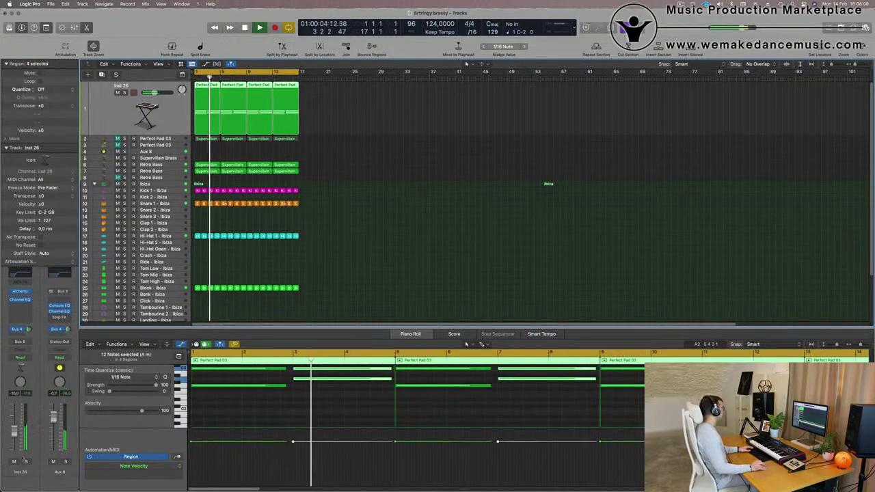
pyautogui.click(13, 461)
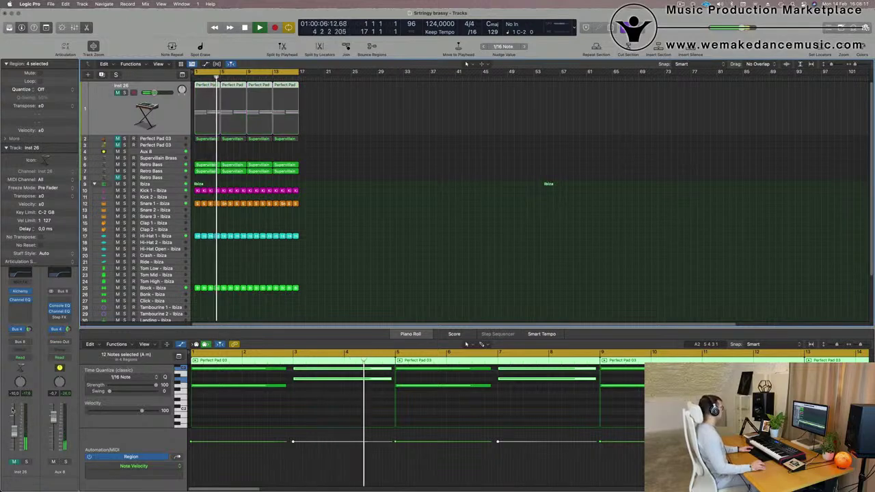
pyautogui.scroll(3, 344, 270)
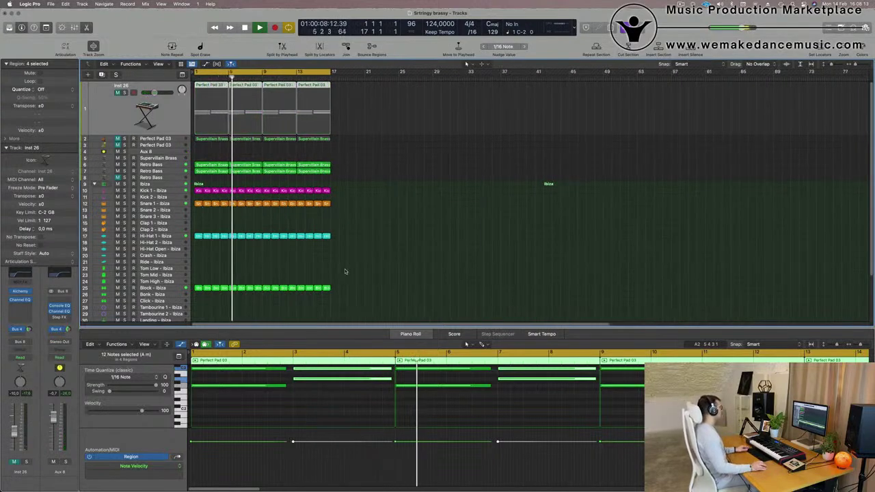
pyautogui.scroll(2, 344, 271)
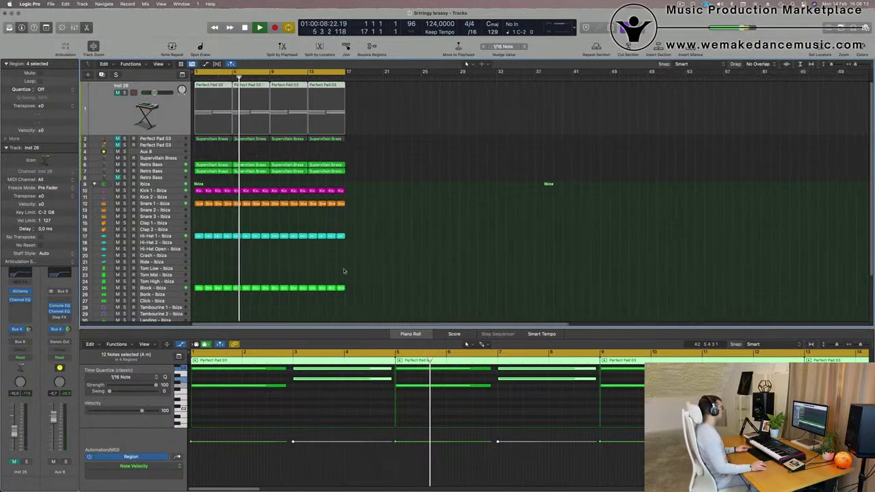
# Step: Copy the first Hi-Hat 1 region onto the Hi-Hat Open track at bar 1 and play it from the start
pyautogui.click(198, 236)
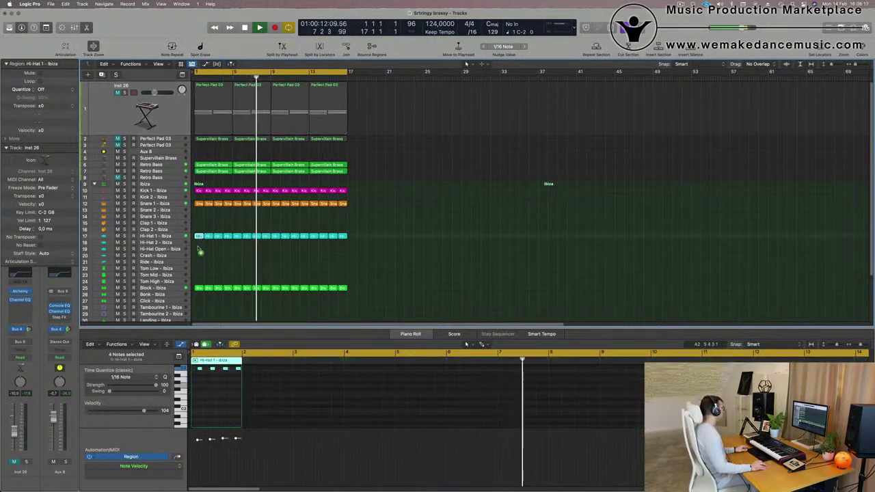
pyautogui.moveTo(200, 252); pyautogui.dragTo(199, 249)
pyautogui.press('Return')
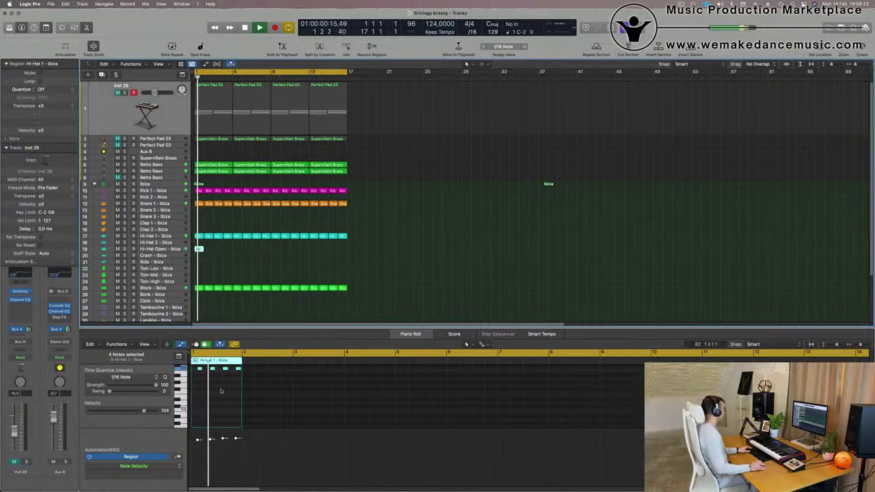
pyautogui.scroll(5, 220, 390)
pyautogui.press('space')
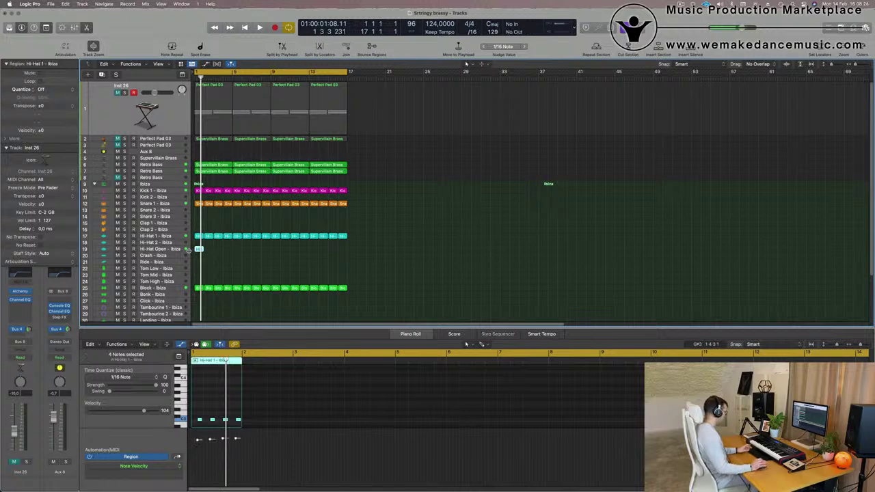
# Step: Repeat the one-bar Hi-Hat Open region up to bar 17 and play from the beginning
pyautogui.press('super+r')
pyautogui.press('super+r')
pyautogui.press('super+r')
pyautogui.press('super+r')
pyautogui.press('super+r')
pyautogui.press('super+r')
pyautogui.press('super+r')
pyautogui.press('super+r')
pyautogui.press('super+r')
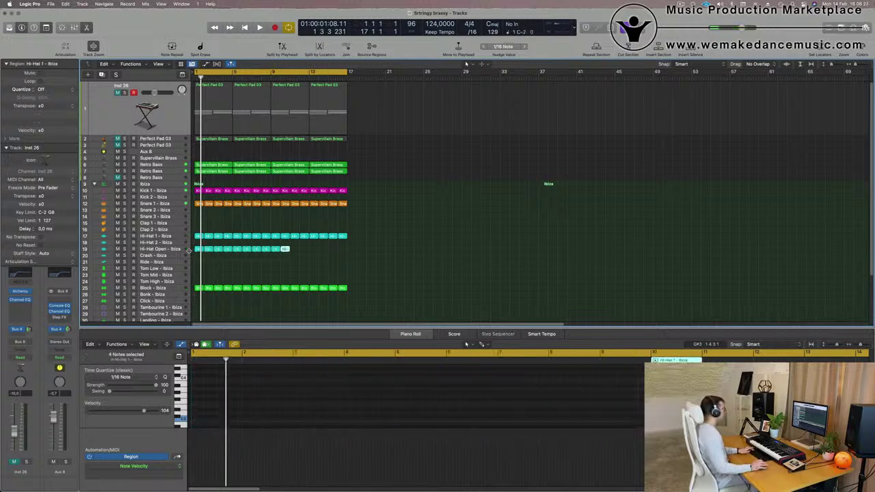
pyautogui.press('Return')
pyautogui.press('space')
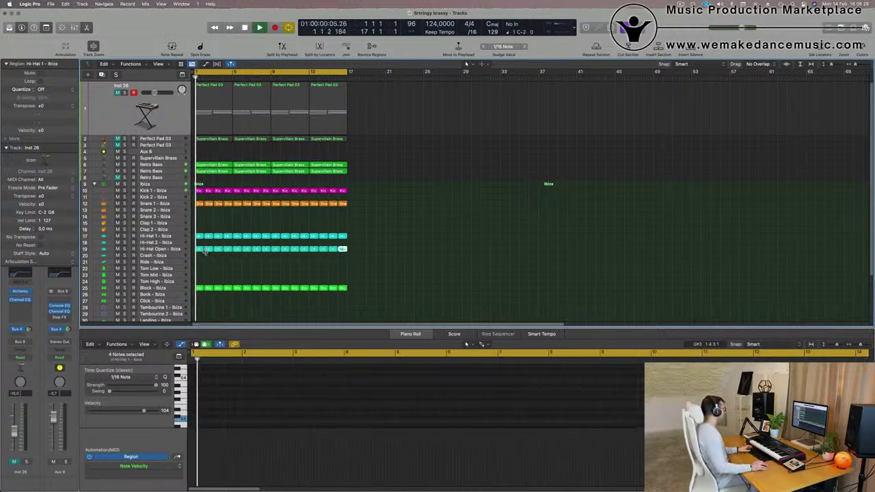
# Step: Select the Hi-Hat Open track and lower its channel volume to -17.0 dB during playback
pyautogui.click(179, 250)
pyautogui.press('Return')
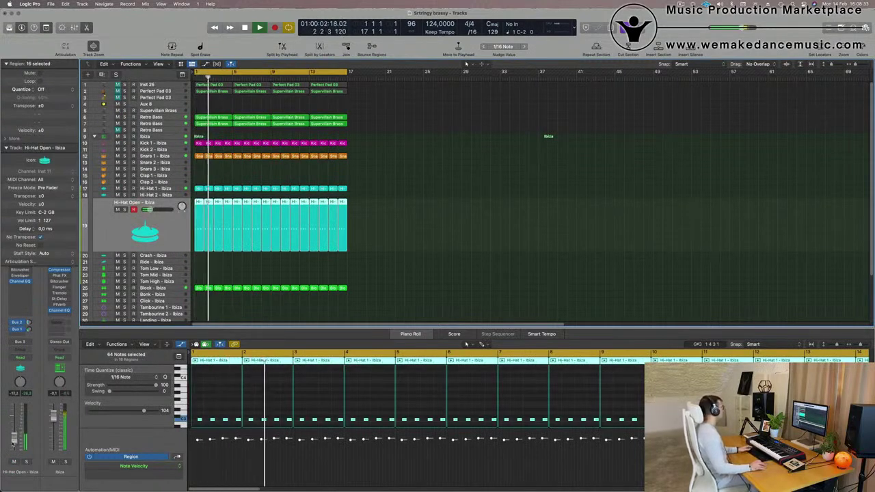
pyautogui.scroll(-2, 508, 242)
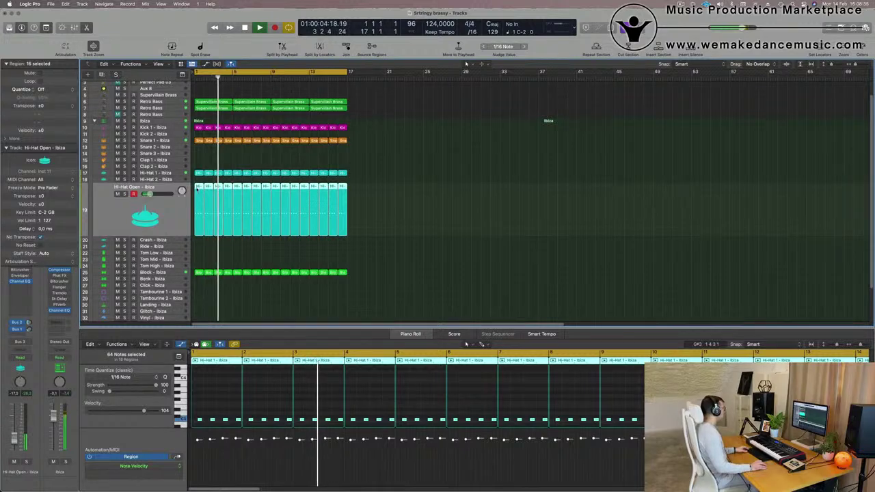
# Step: Copy the first Hi-Hat Open region onto the Tom Low track at bar 1 and restart playback
pyautogui.click(246, 247)
pyautogui.moveTo(199, 187); pyautogui.dragTo(199, 260)
pyautogui.press('space')
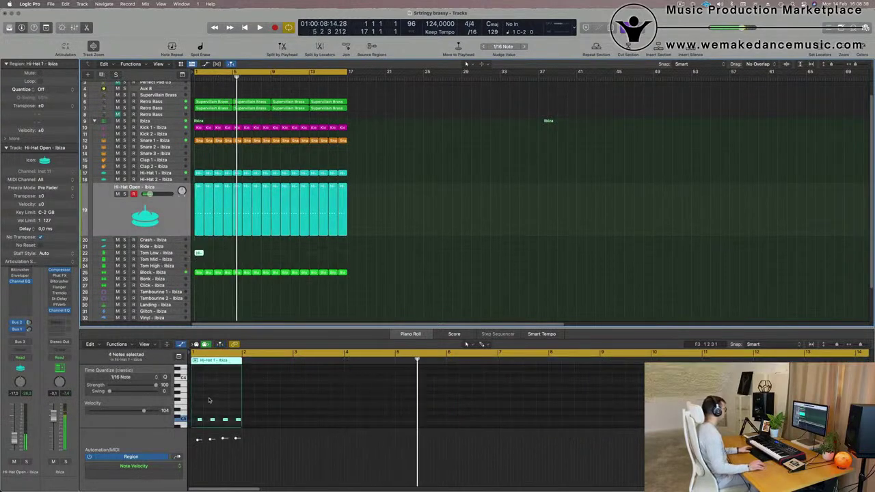
pyautogui.press('space')
# Step: Transpose the four notes of the new Tom Low region down to C1 and listen from the beginning
pyautogui.scroll(-3, 213, 403)
pyautogui.moveTo(196, 393); pyautogui.dragTo(255, 408)
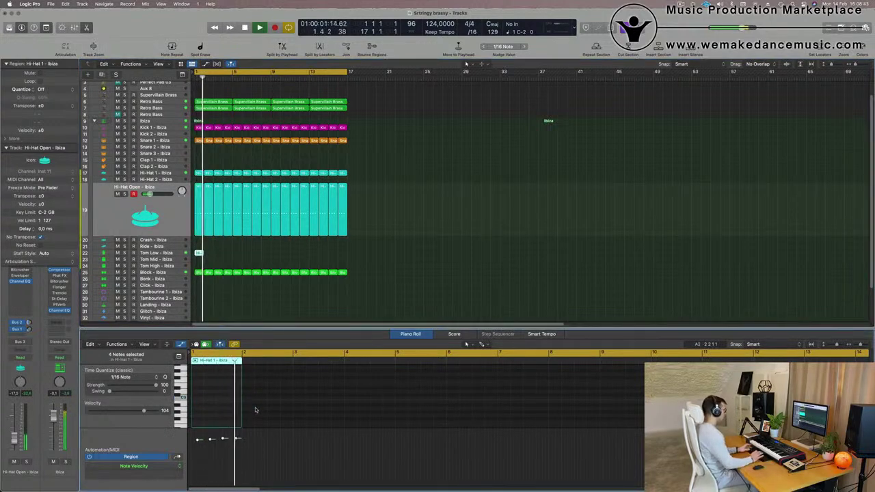
pyautogui.scroll(5, 253, 262)
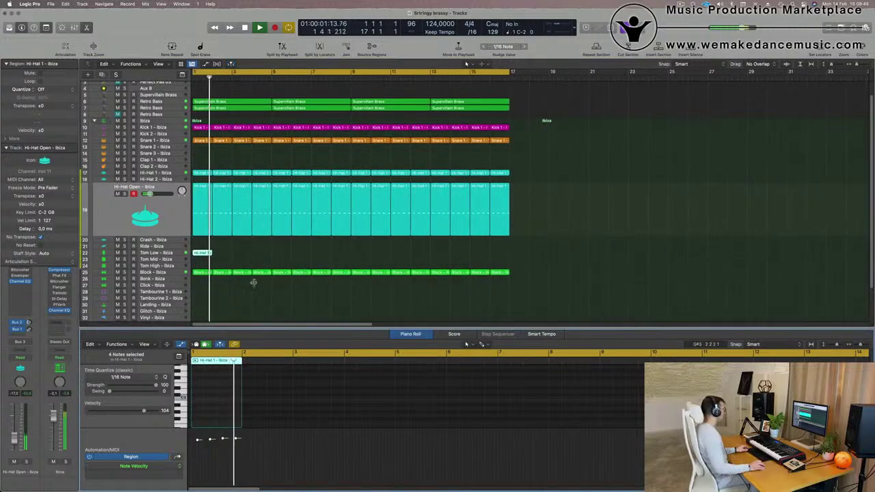
pyautogui.scroll(-8, 217, 393)
pyautogui.press('space')
pyautogui.press('space')
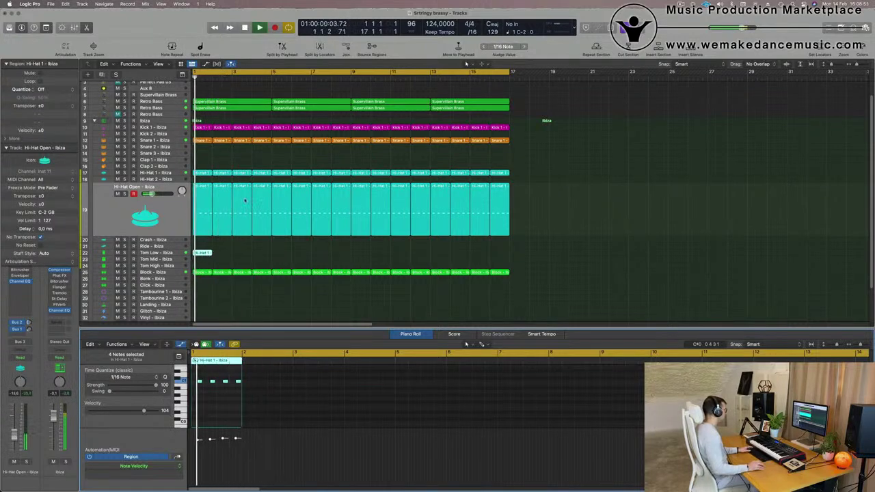
# Step: Compare the Tom Low and Hi-Hat Open tracks during playback and raise the Tom Low channel volume to -2.3 dB
pyautogui.click(175, 253)
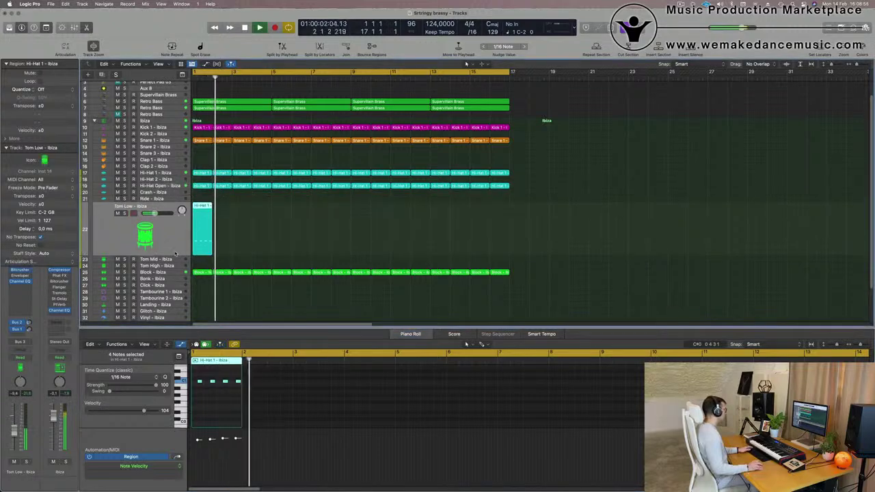
pyautogui.click(176, 185)
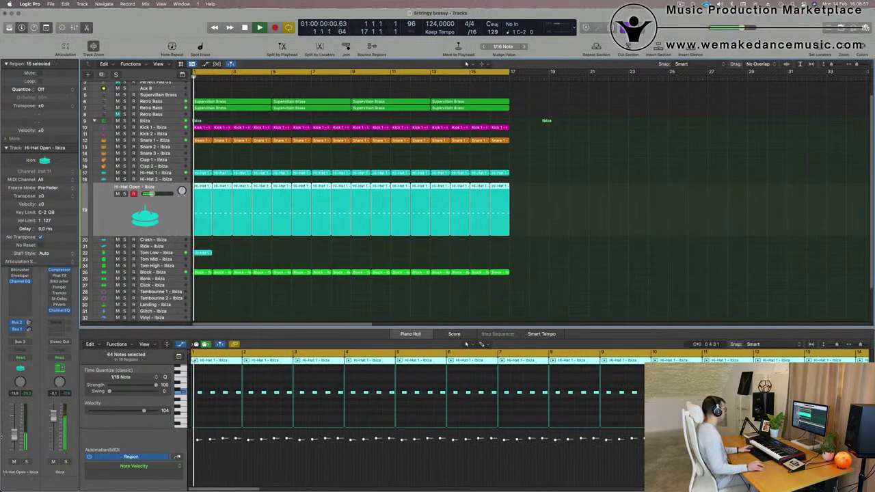
pyautogui.click(175, 253)
pyautogui.press('space')
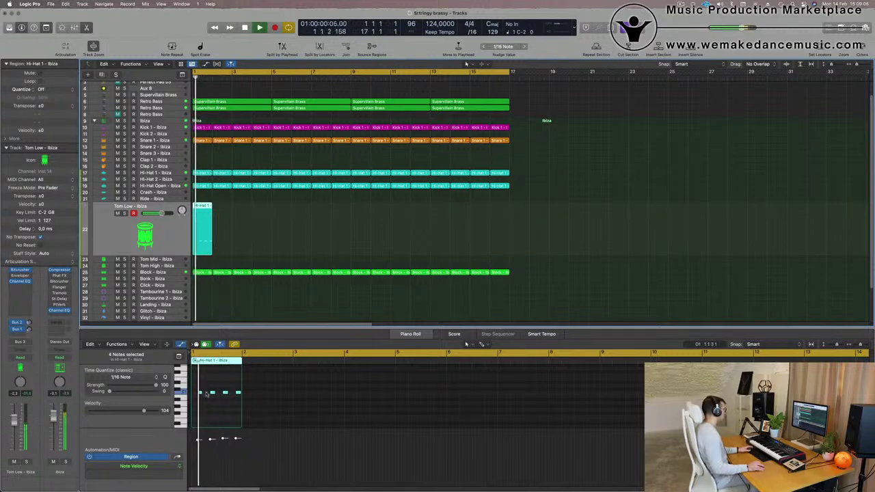
# Step: Remove the first three notes from the Tom Low region in bar 1 and stop playback
pyautogui.moveTo(197, 386); pyautogui.dragTo(230, 400)
pyautogui.press('space')
pyautogui.scroll(8, 213, 412)
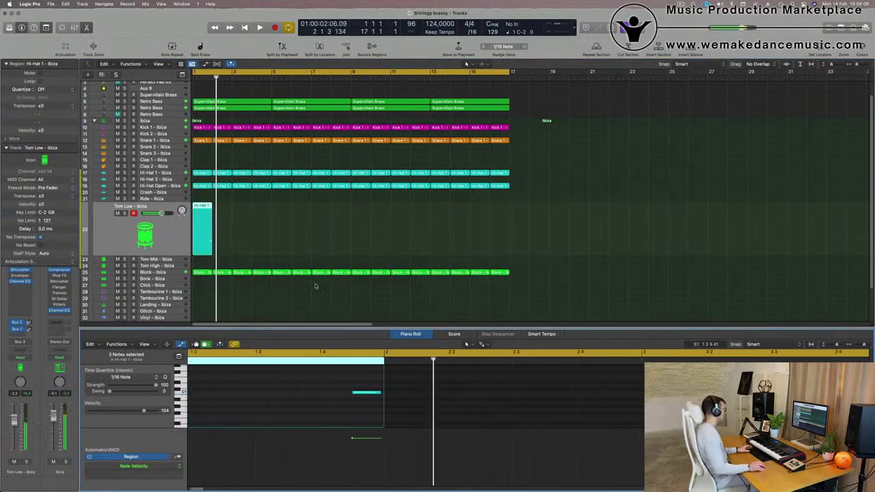
# Step: Repeat the Tom Low region from bar 1 through the end of bar 16 and listen from the beginning
pyautogui.moveTo(268, 214); pyautogui.dragTo(173, 236)
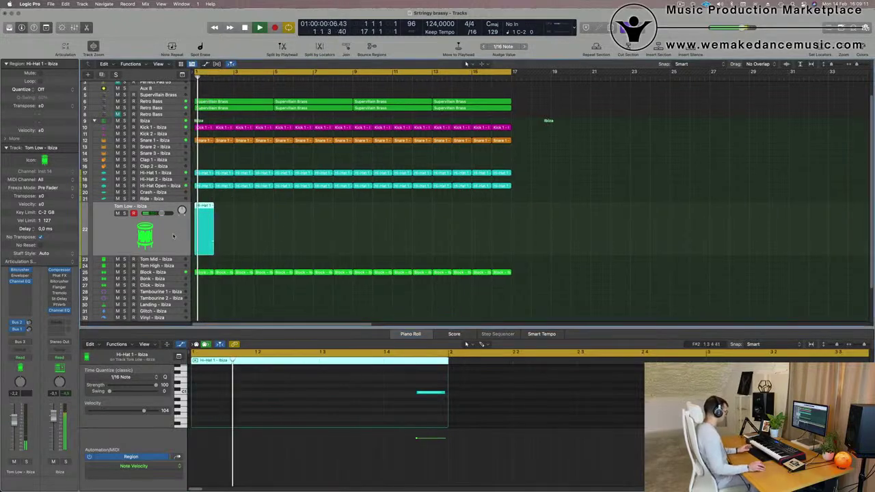
pyautogui.press('super+r')
pyautogui.press('super+r')
pyautogui.press('super+r')
pyautogui.press('super+r')
pyautogui.press('super+r')
pyautogui.press('super+r')
pyautogui.press('super+r')
pyautogui.press('super+r')
pyautogui.press('super+r')
pyautogui.press('super+r')
pyautogui.press('super+r')
pyautogui.press('super+r')
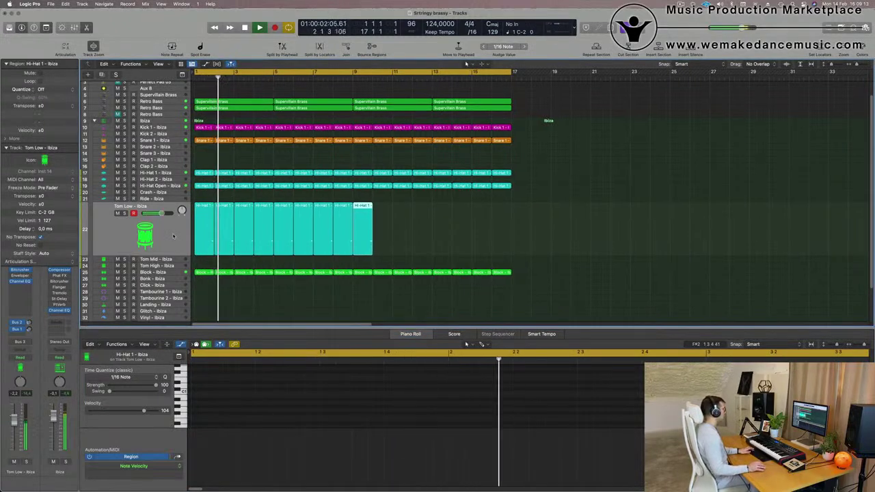
pyautogui.press('super+r')
pyautogui.press('super+r')
pyautogui.press('super+r')
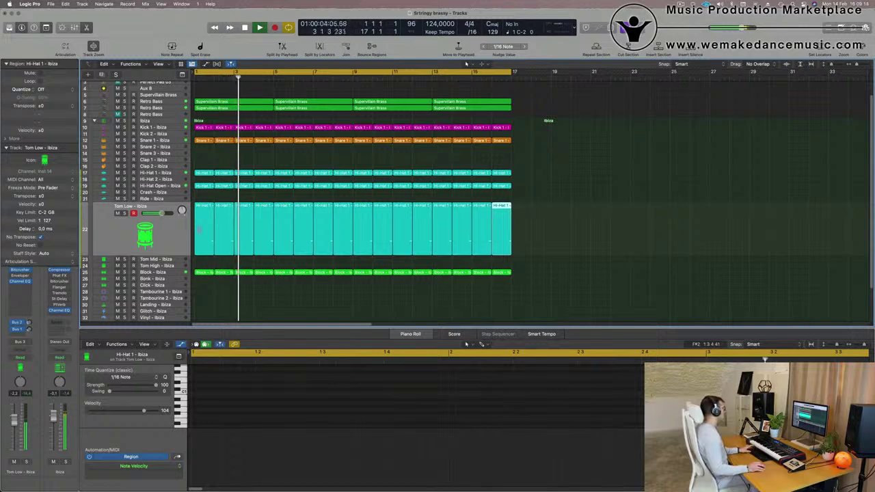
pyautogui.click(174, 232)
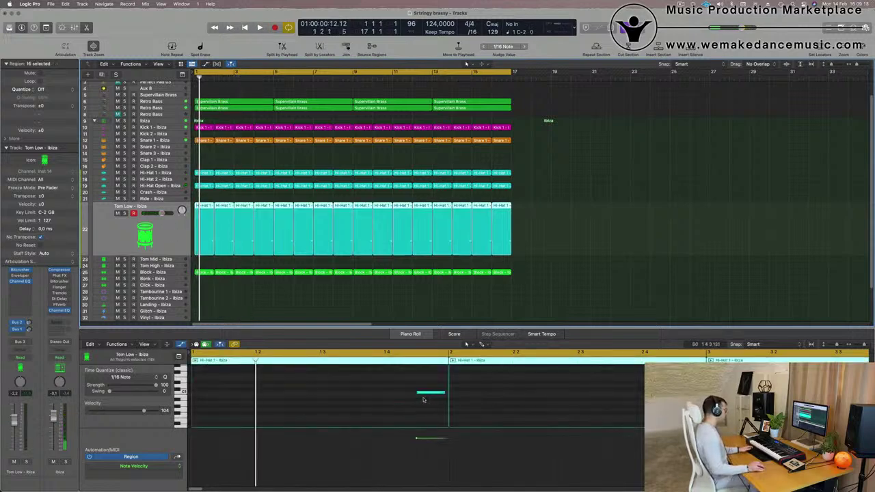
pyautogui.press('space')
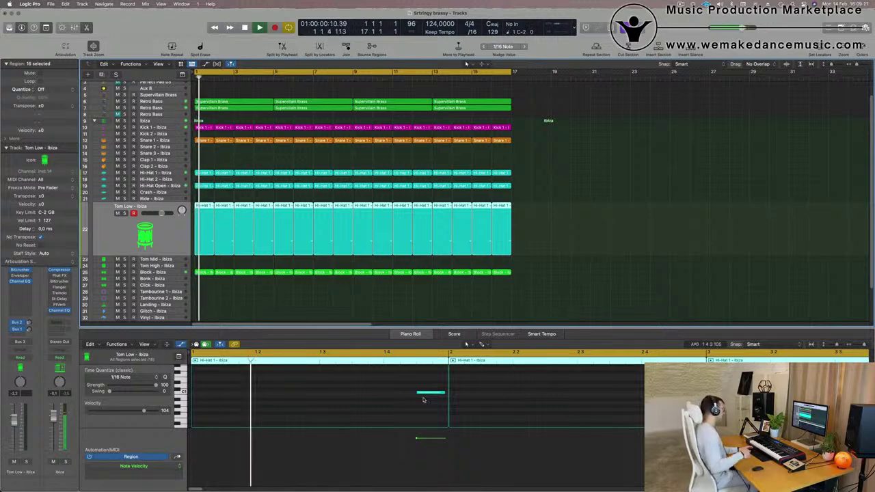
pyautogui.press('Return')
pyautogui.press('Return')
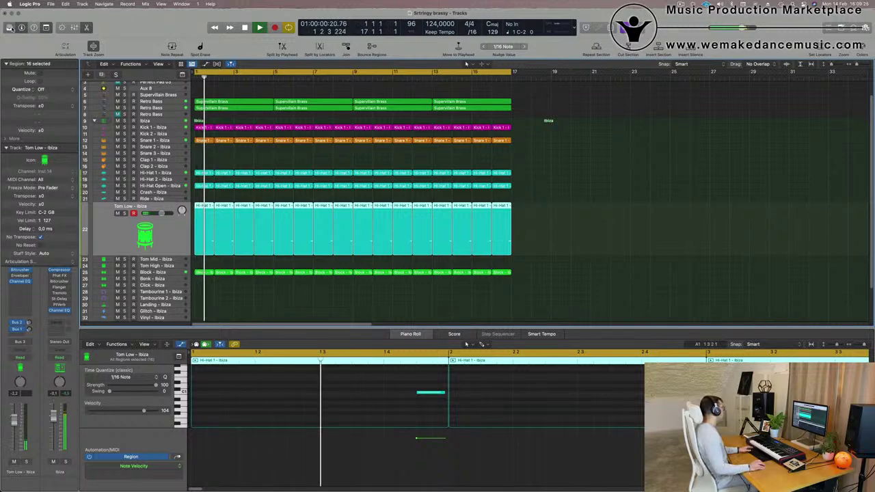
# Step: Load the Tom Low - Advanced Machines sound on the Tom Low track, check it soloed, and lower its volume to -4.7 dB
pyautogui.press('y')
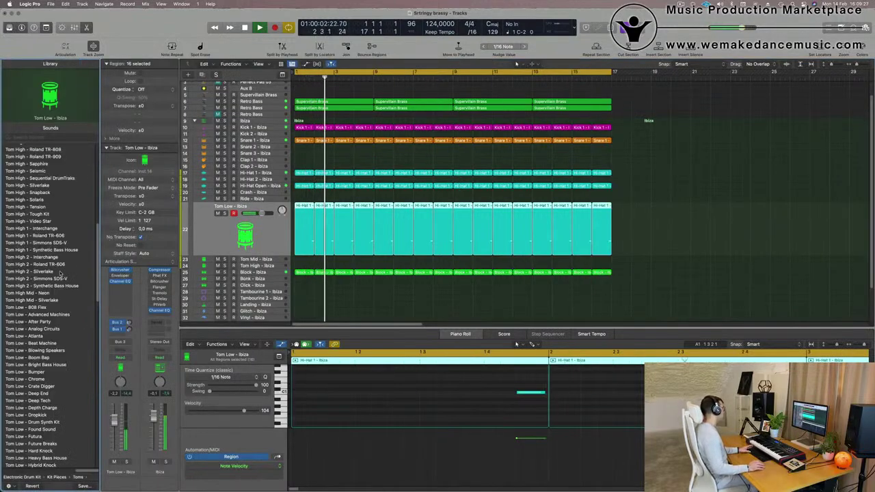
pyautogui.press('Return')
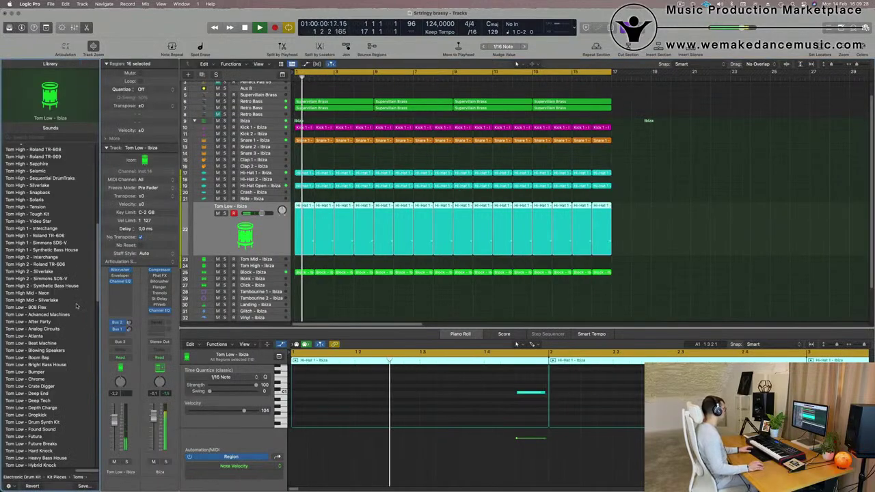
pyautogui.click(42, 314)
pyautogui.press('Return')
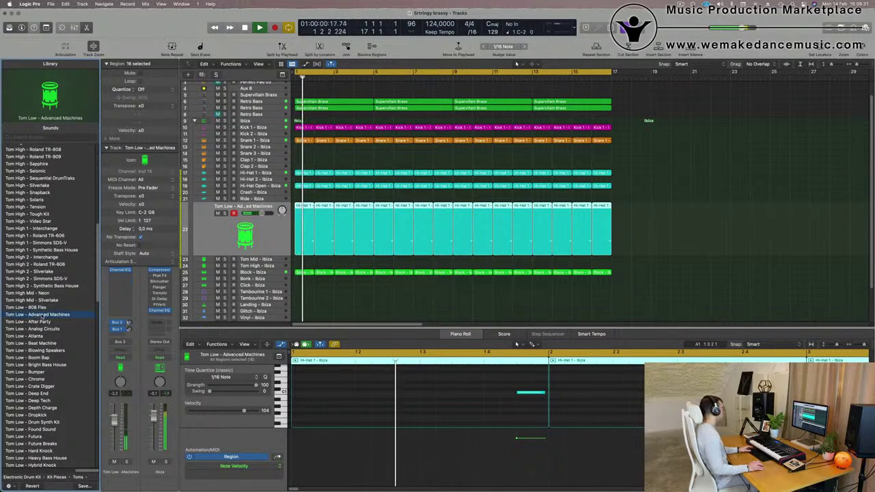
pyautogui.press('Return')
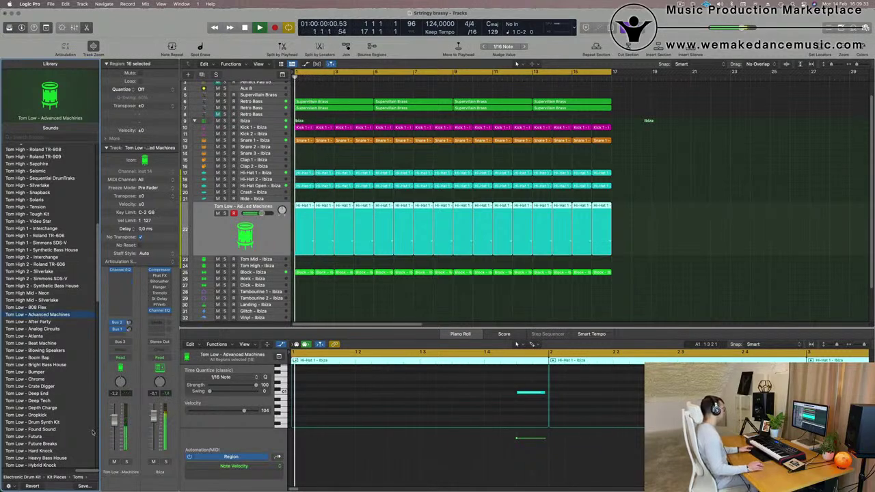
pyautogui.click(126, 462)
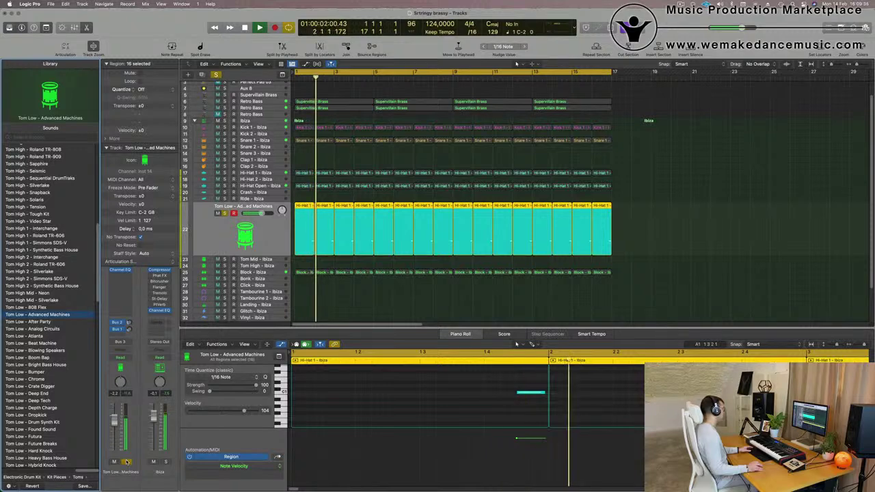
pyautogui.click(125, 462)
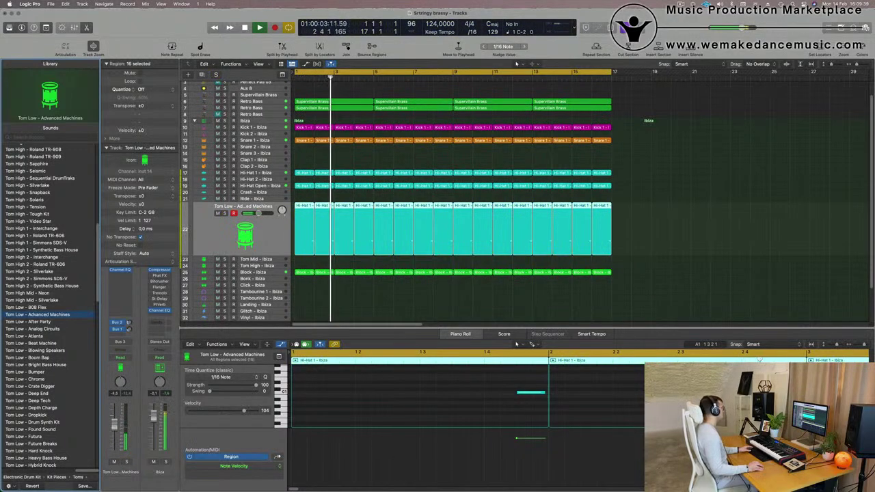
# Step: Copy the first Snare 1 region onto the Clap 1 track at bar 1 and transpose its two notes
pyautogui.hscroll(-5, 447, 157)
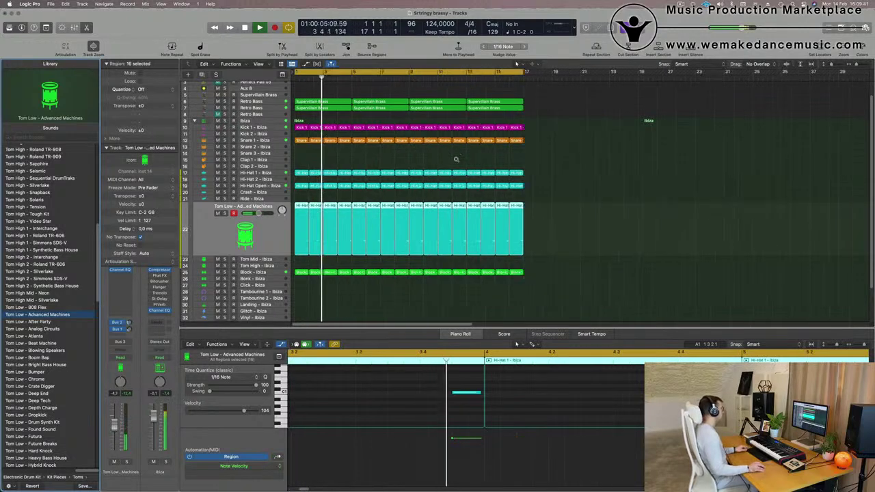
pyautogui.scroll(-5, 439, 165)
pyautogui.hscroll(5, 427, 185)
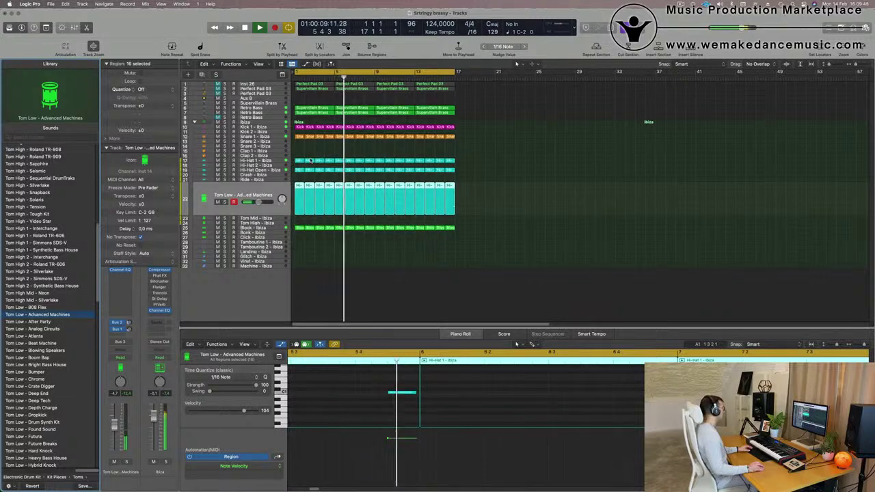
pyautogui.click(298, 137)
pyautogui.moveTo(299, 142)
pyautogui.mouseDown()
pyautogui.moveTo(301, 162)
pyautogui.moveTo(299, 152)
pyautogui.mouseUp()
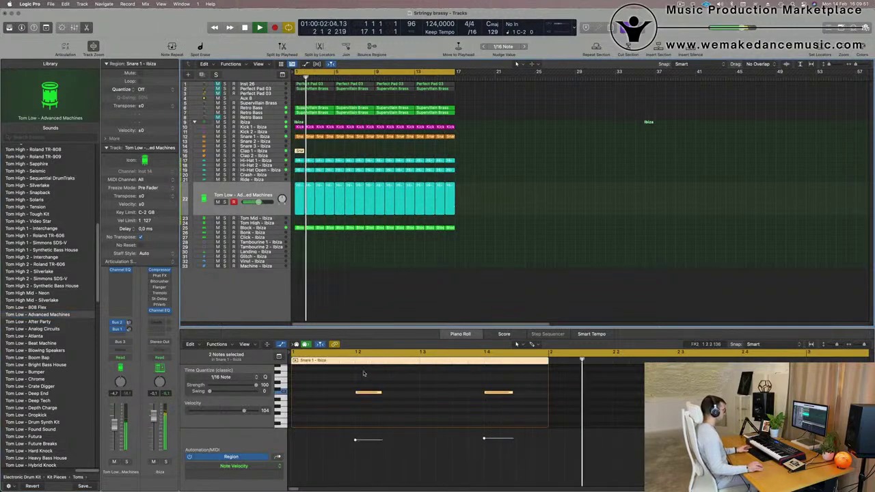
pyautogui.moveTo(351, 377); pyautogui.dragTo(529, 424)
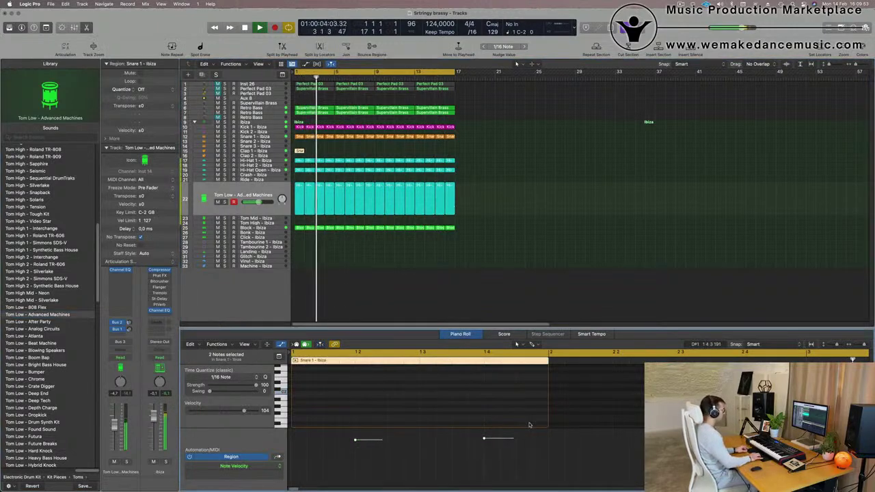
pyautogui.press('space')
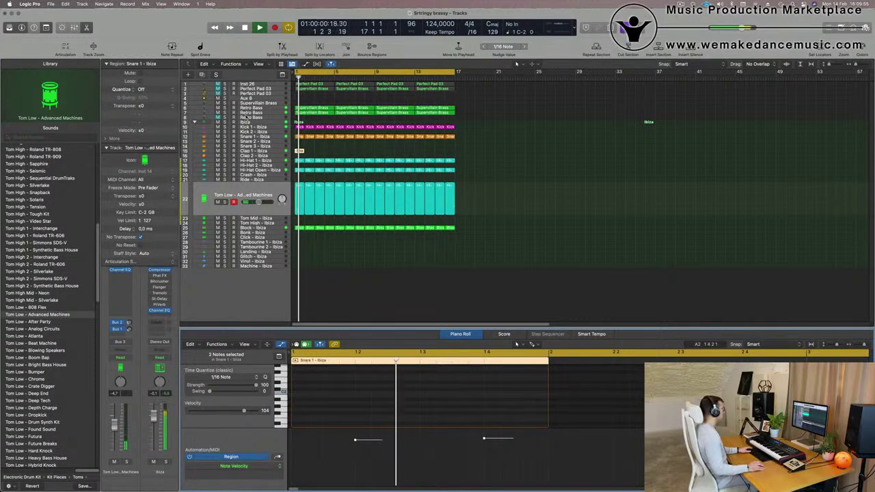
# Step: Repeat the Clap 1 region through the end of bar 16 and lower the Clap 1 channel volume during playback
pyautogui.moveTo(311, 151); pyautogui.dragTo(290, 149)
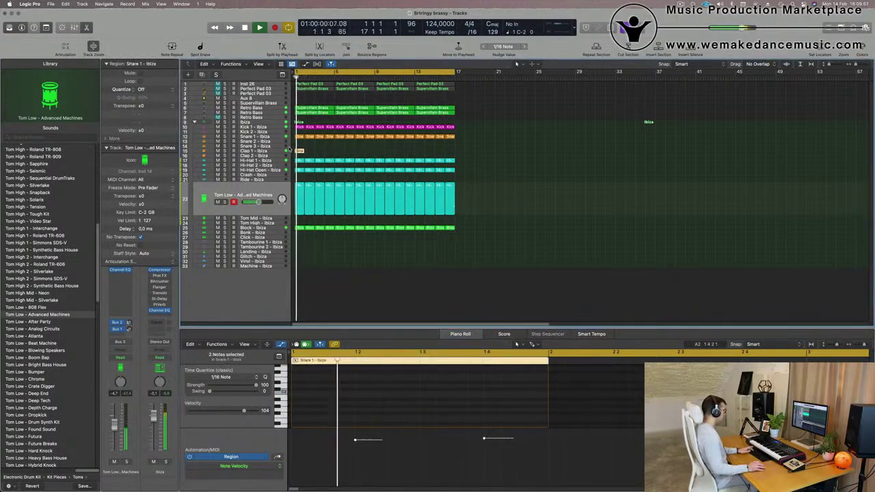
pyautogui.press('super+r')
pyautogui.press('super+r')
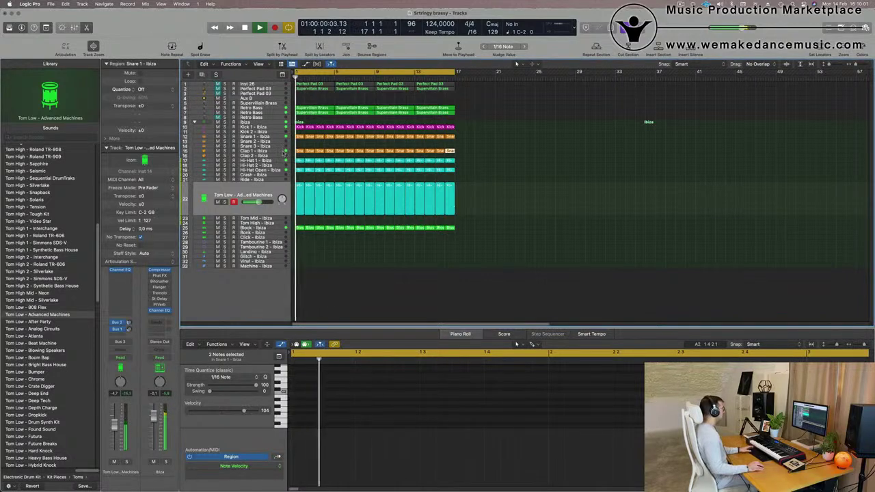
pyautogui.click(285, 152)
pyautogui.press('space')
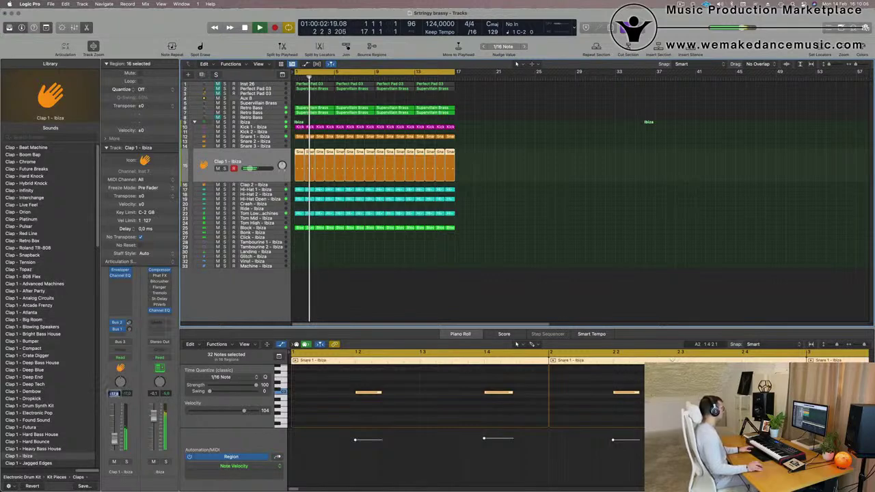
pyautogui.click(343, 283)
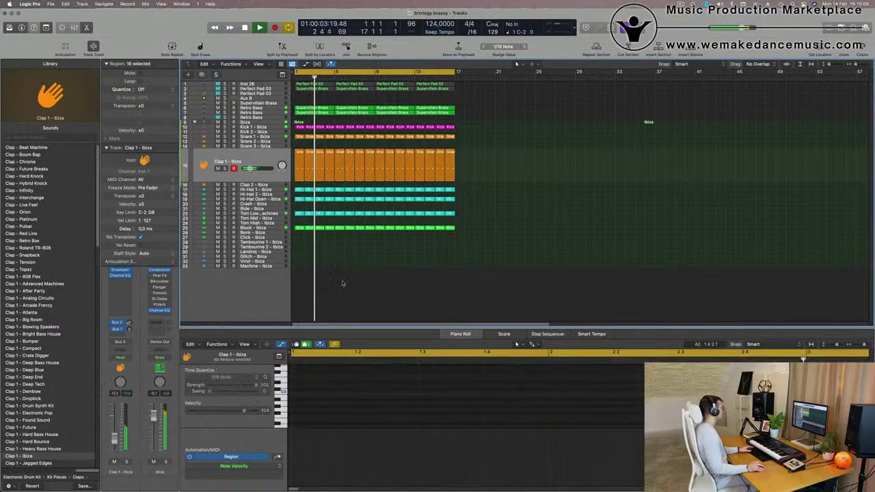
# Step: Copy the first Block region onto the Tambourine 2 track at bar 1 and shift its four notes to start on beat 1
pyautogui.click(298, 229)
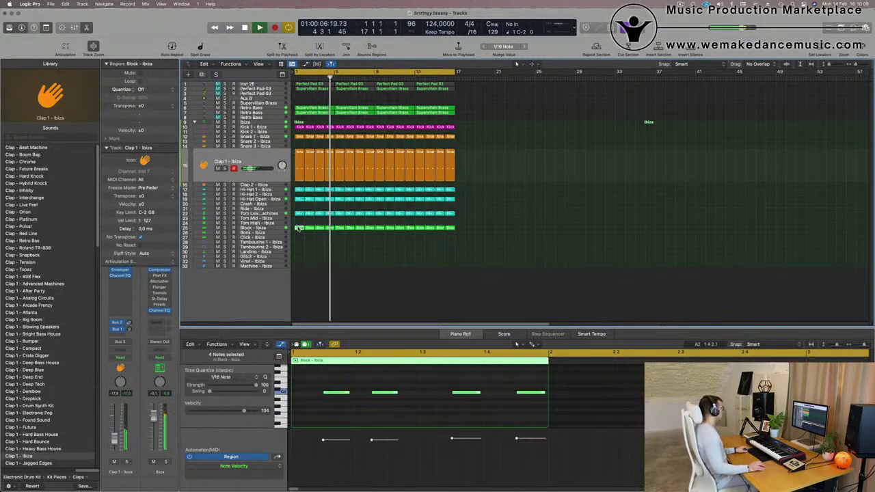
pyautogui.moveTo(298, 229); pyautogui.dragTo(299, 246)
pyautogui.scroll(1, 313, 412)
pyautogui.scroll(-4, 317, 412)
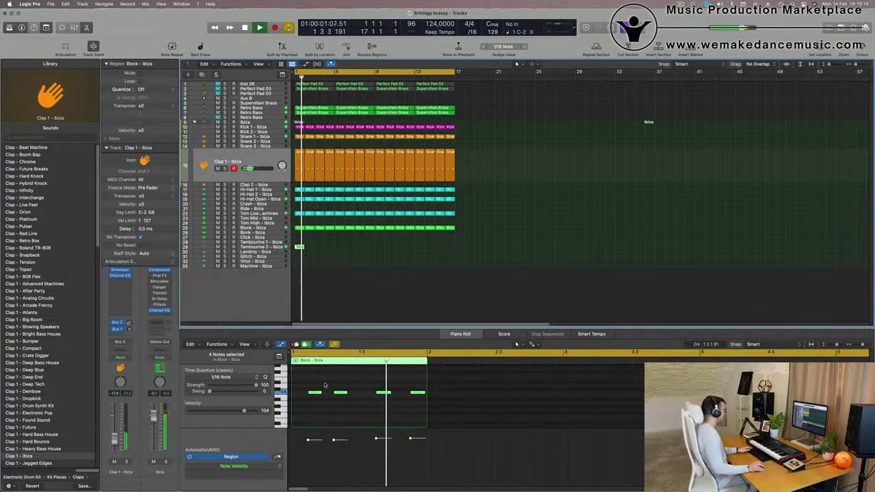
pyautogui.moveTo(308, 380); pyautogui.dragTo(424, 417)
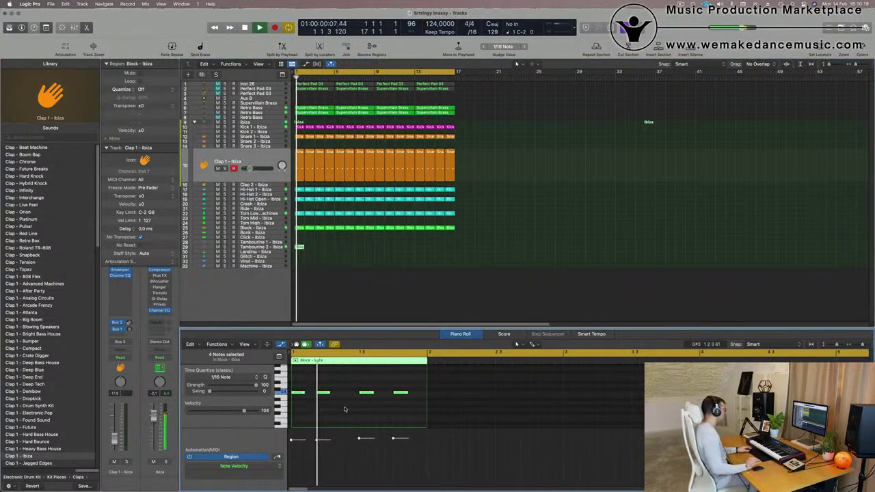
# Step: Replace the last two notes of the Tambourine 2 region with copies of its first two notes starting on beat 3
pyautogui.press('Delete')
pyautogui.moveTo(424, 415); pyautogui.dragTo(365, 393)
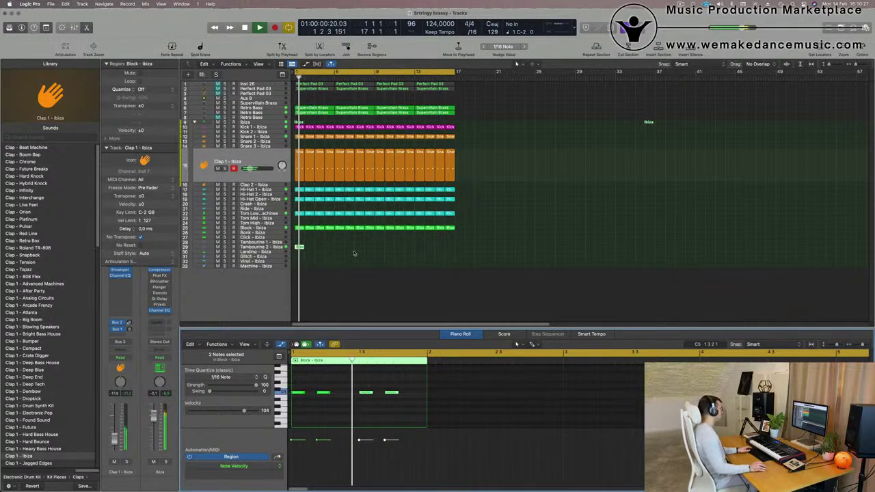
pyautogui.click(314, 387)
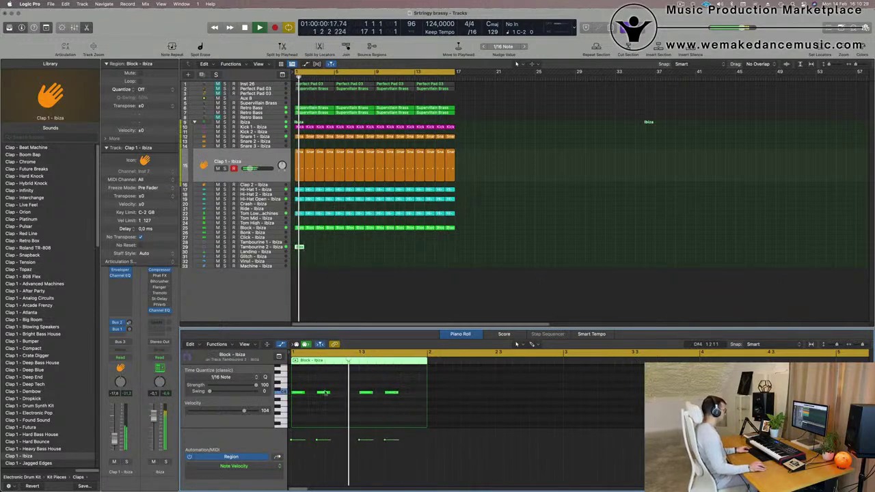
# Step: Add one copied note to the end of each half of the Tambourine 2 bar, making a six-note pattern, and listen
pyautogui.moveTo(326, 394); pyautogui.dragTo(350, 395)
pyautogui.press('super+Left')
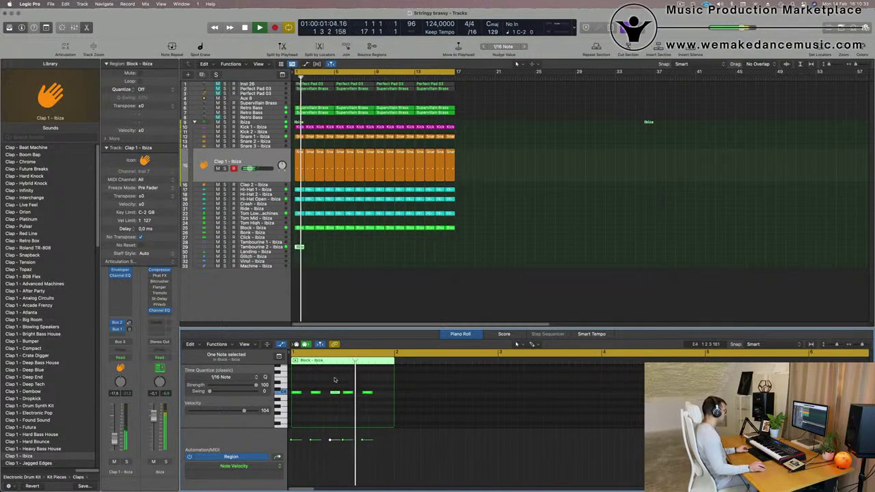
pyautogui.moveTo(367, 395)
pyautogui.mouseDown()
pyautogui.moveTo(386, 394)
pyautogui.moveTo(360, 390)
pyautogui.mouseUp()
pyautogui.press('space')
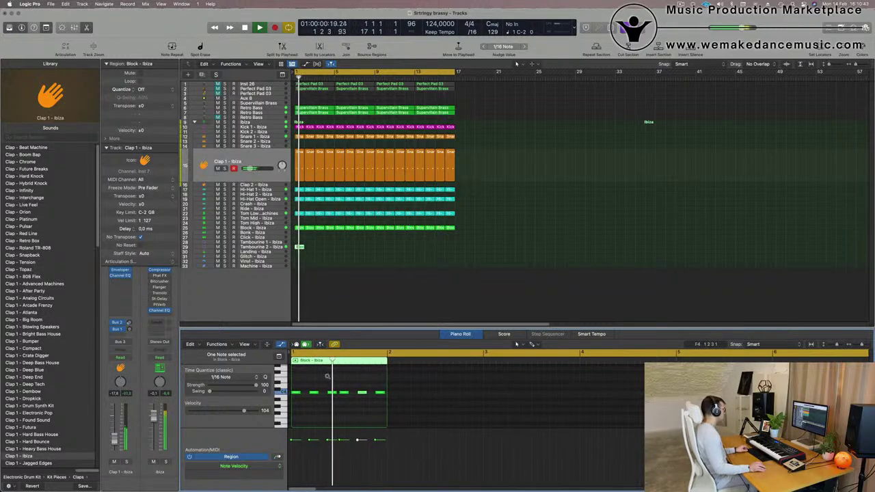
pyautogui.scroll(-1, 328, 377)
pyautogui.press('space')
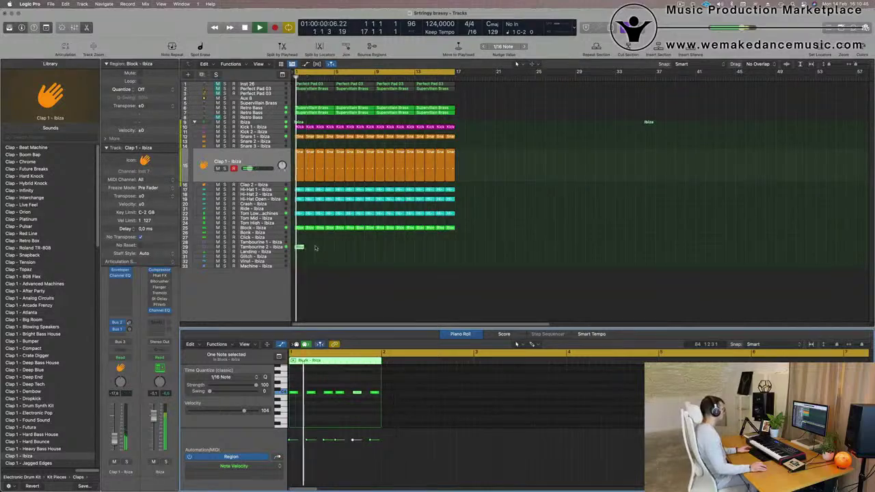
# Step: Repeat the Tambourine 2 region from bar 1 through the end of bar 16
pyautogui.moveTo(315, 248); pyautogui.dragTo(302, 249)
pyautogui.press('super+r')
pyautogui.press('super+r')
pyautogui.press('super+r')
pyautogui.press('super+r')
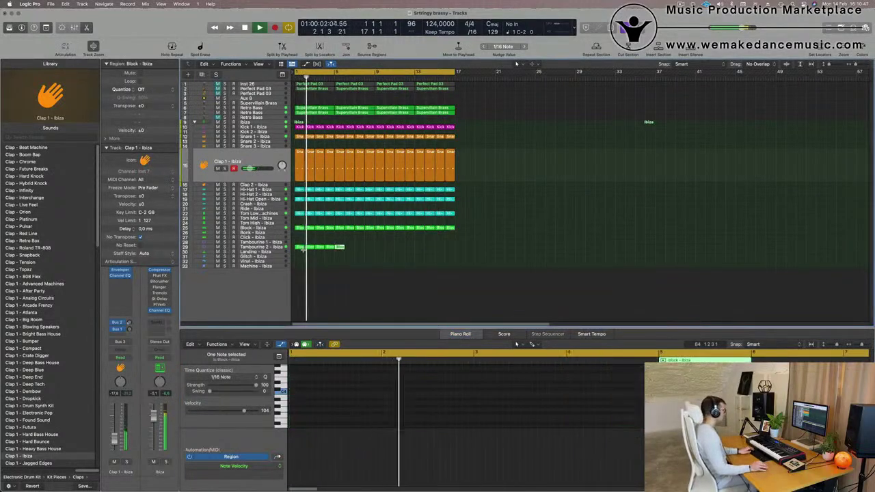
pyautogui.press('super+r')
pyautogui.press('super+r')
pyautogui.press('super+r')
pyautogui.press('super+r')
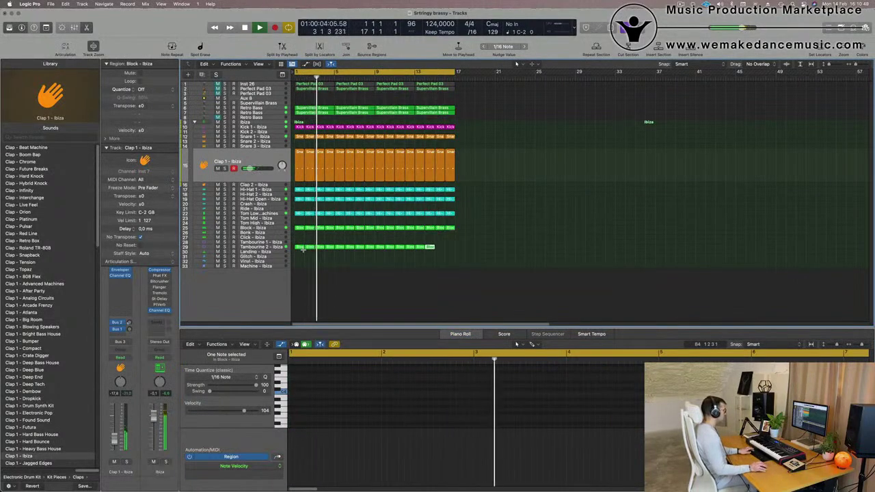
# Step: Transpose all notes in the sixteen Tambourine 2 regions down an octave
pyautogui.moveTo(476, 247); pyautogui.dragTo(292, 244)
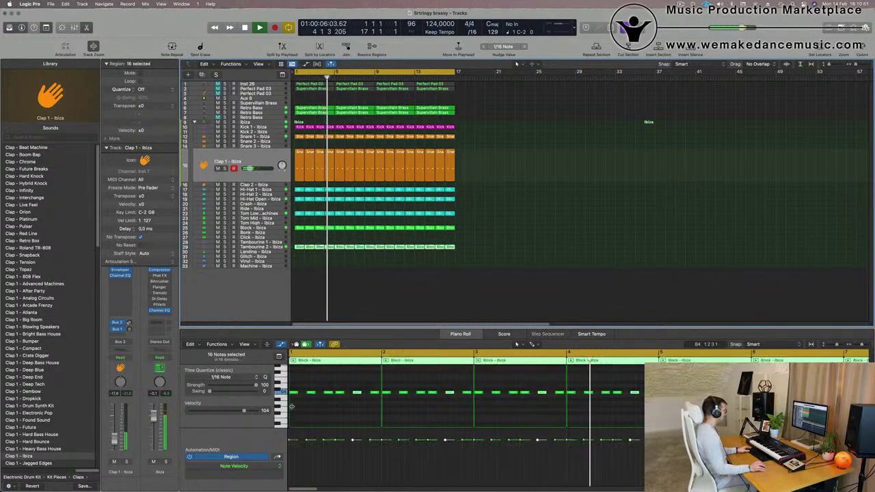
pyautogui.scroll(5, 294, 407)
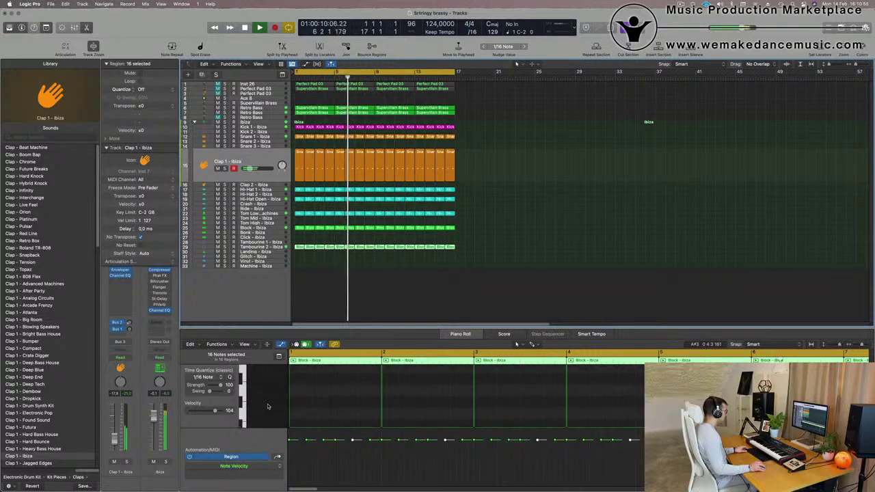
pyautogui.scroll(-2, 354, 409)
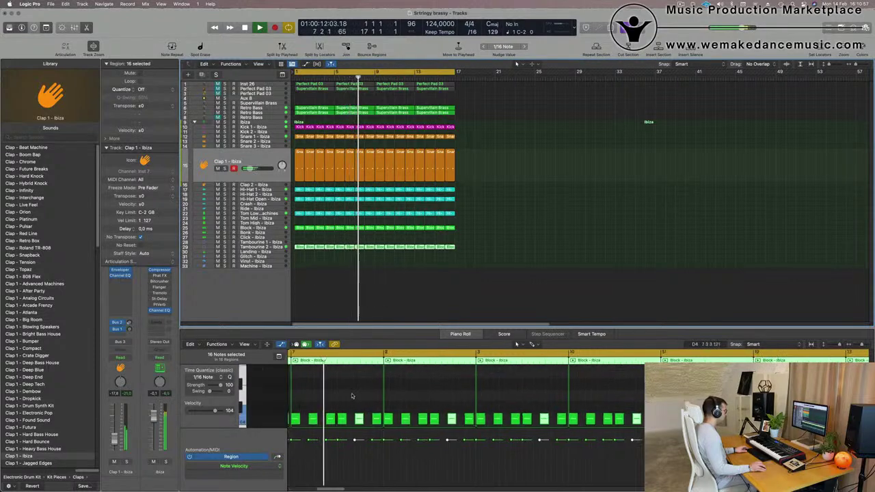
pyautogui.hotkey('alt', 'shift', 'Down')
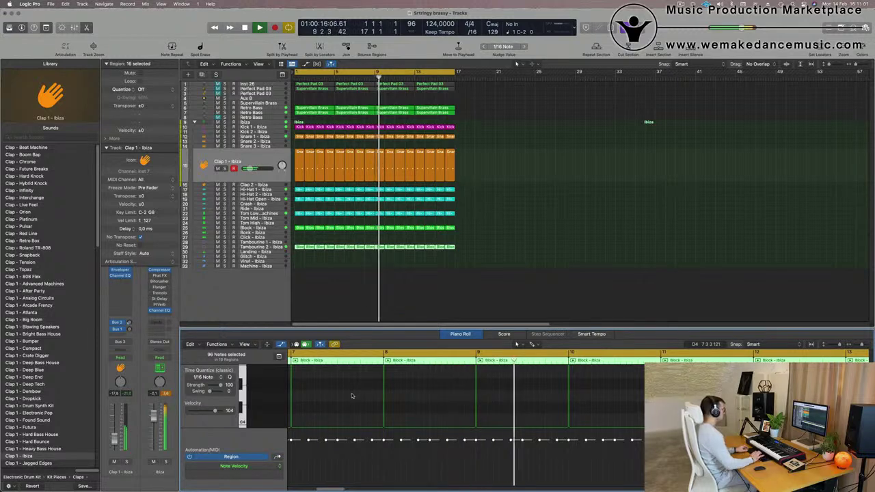
# Step: Move the sixteen selected tambourine regions from the Tambourine 2 track to the Tambourine 1 track and select that track
pyautogui.press('Return')
pyautogui.click(269, 248)
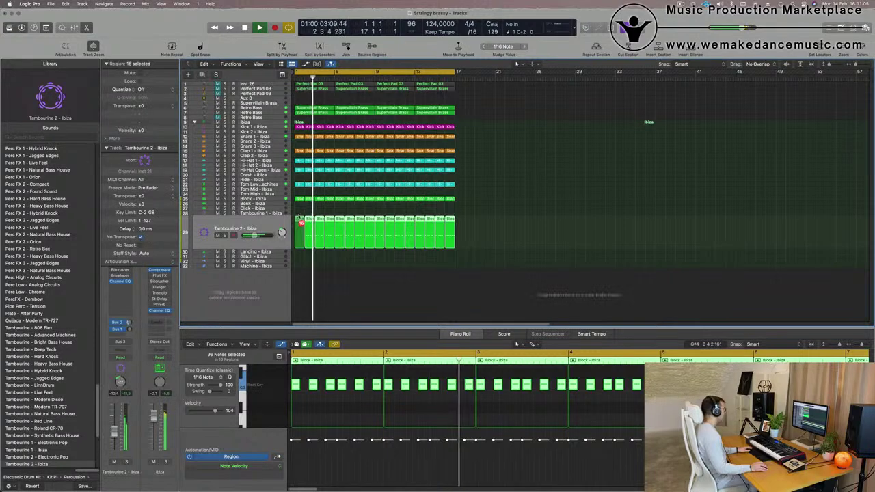
pyautogui.moveTo(299, 220); pyautogui.dragTo(299, 214)
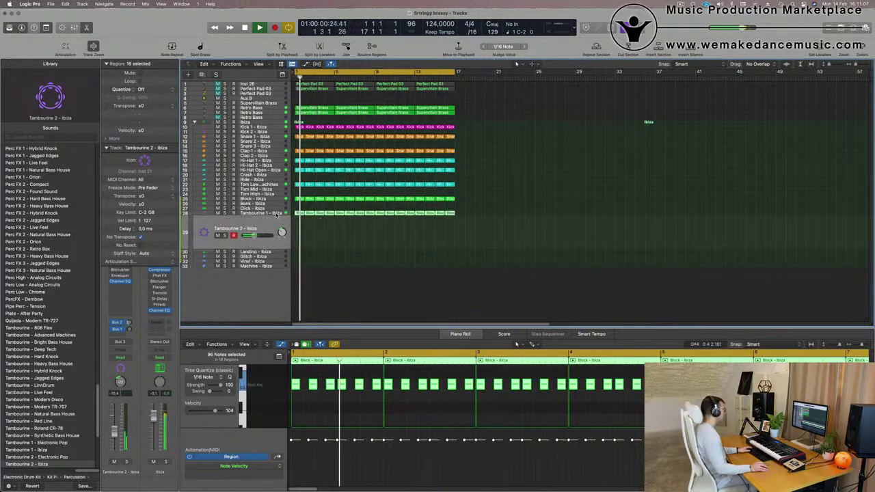
pyautogui.click(278, 216)
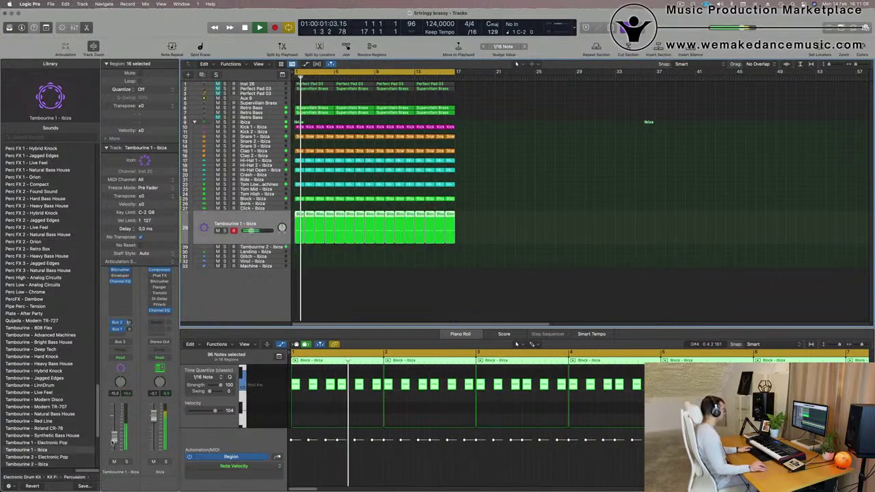
# Step: Insert a stereo Stereo Spread effect on the Tambourine 1 channel
pyautogui.click(115, 287)
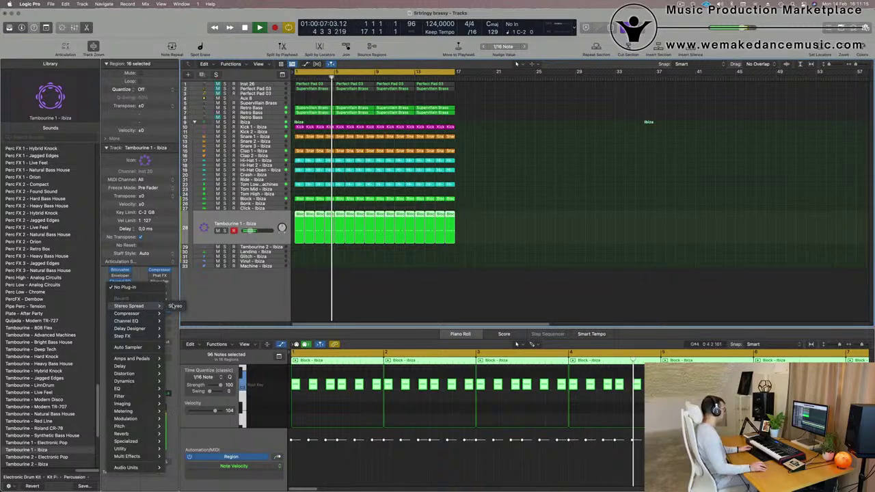
pyautogui.click(175, 306)
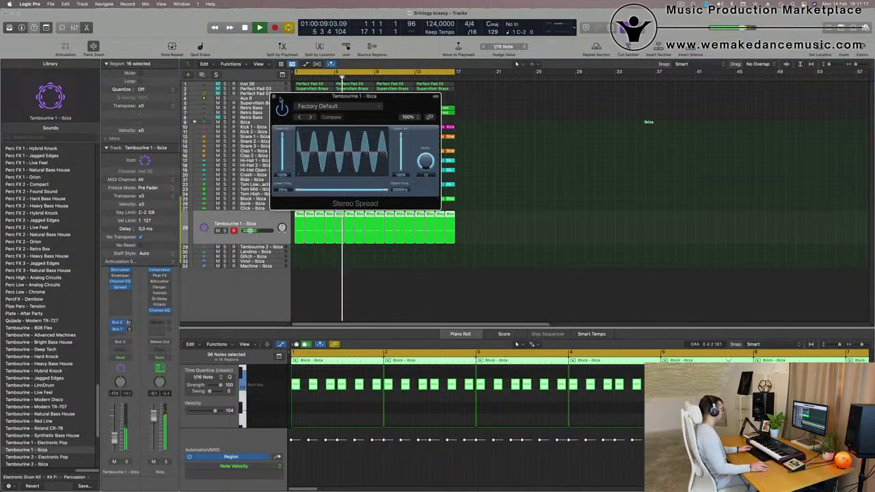
pyautogui.click(274, 97)
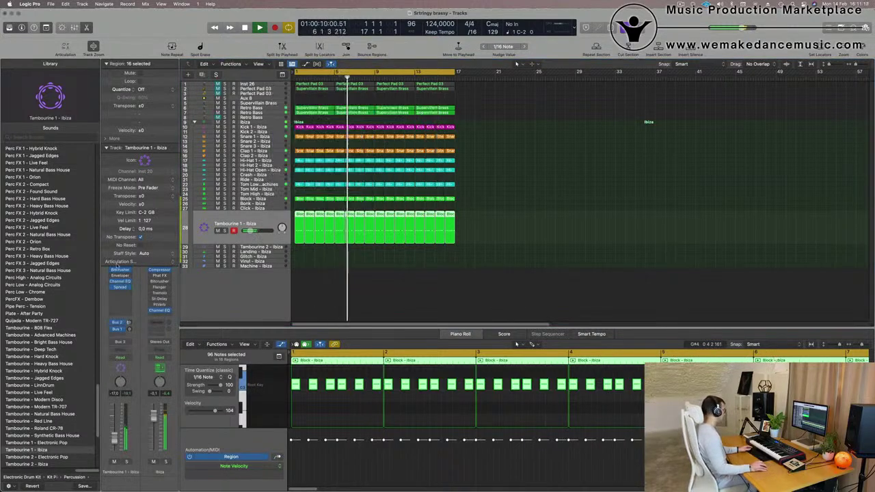
# Step: Put a Stereo Delay in the Tambourine 1 channel's last effect slot, with output mix at 21% left and 27% right
pyautogui.click(126, 287)
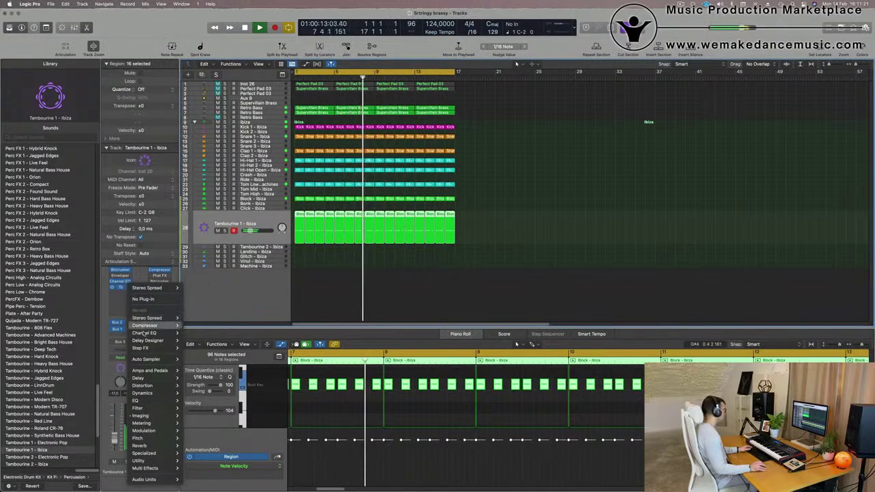
pyautogui.moveTo(145, 341)
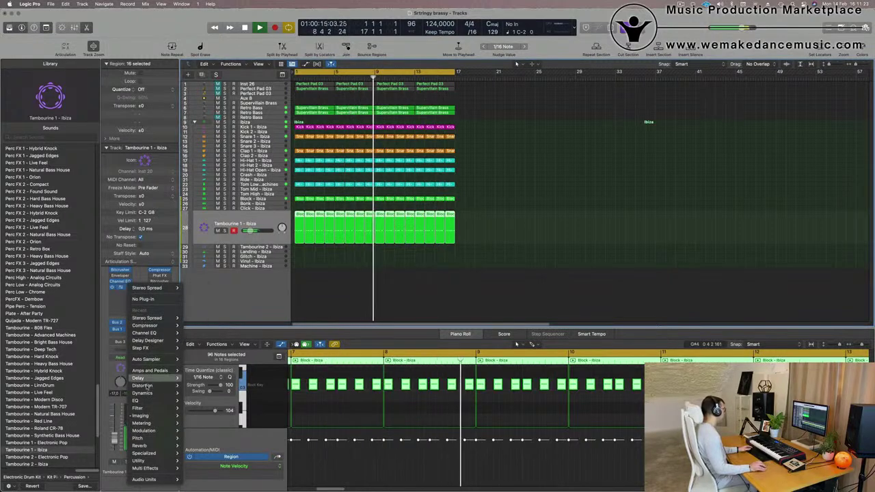
pyautogui.moveTo(155, 373)
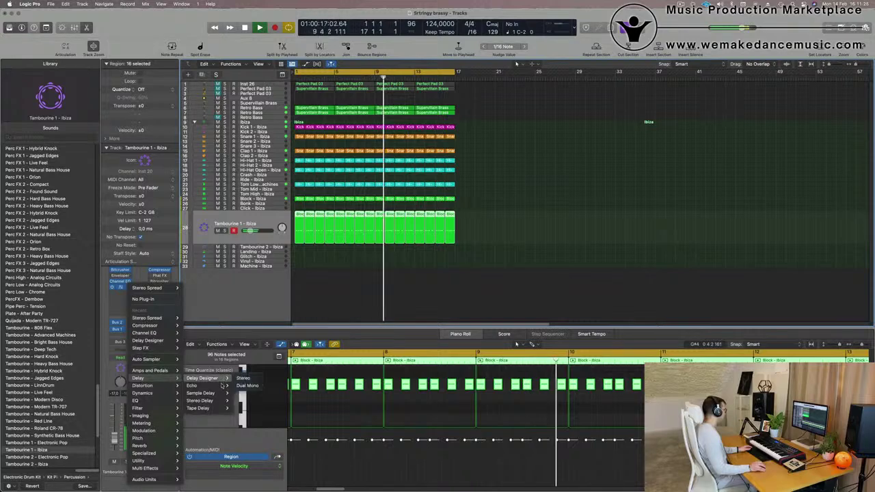
pyautogui.click(242, 400)
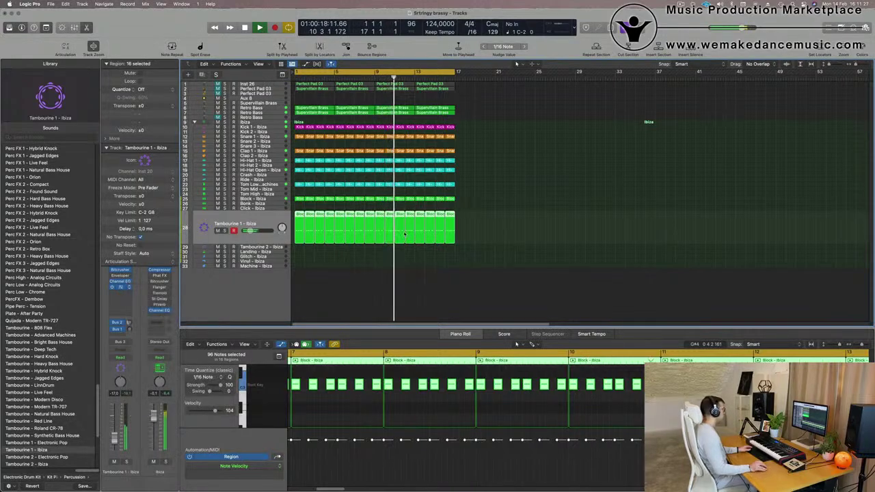
pyautogui.moveTo(433, 108); pyautogui.dragTo(399, 113)
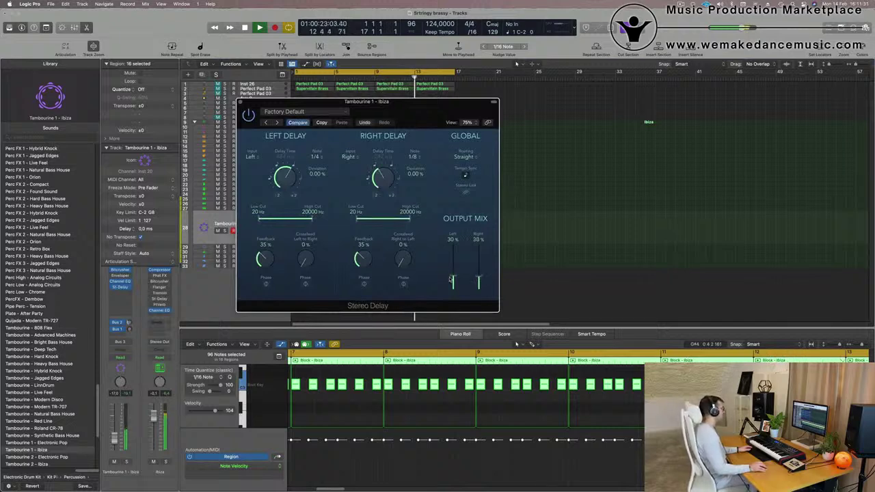
pyautogui.moveTo(383, 122); pyautogui.dragTo(487, 115)
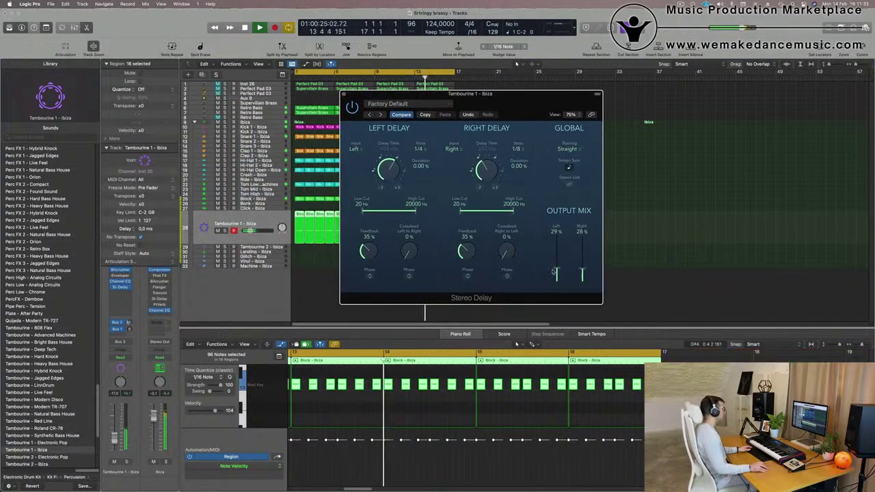
pyautogui.moveTo(557, 272); pyautogui.dragTo(557, 275)
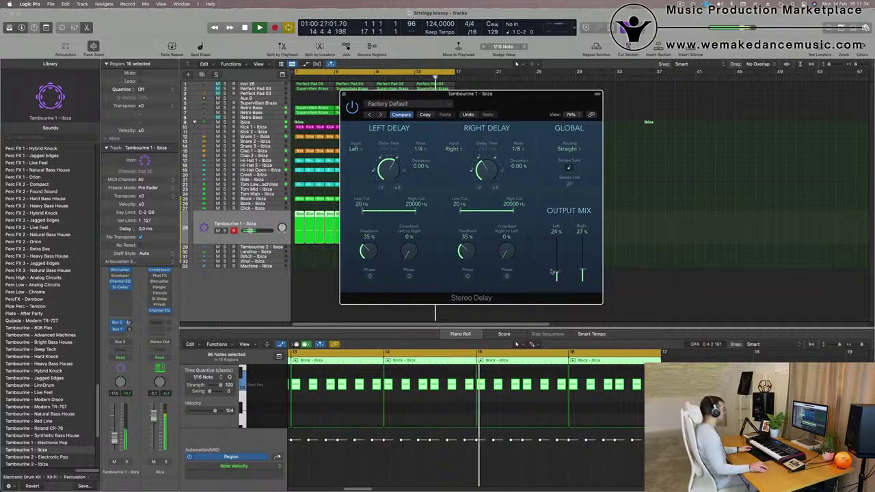
# Step: Lower the Tambourine 1 volume to -22 dB and add a steeper low cut at 1520 Hz in its Channel EQ
pyautogui.click(114, 440)
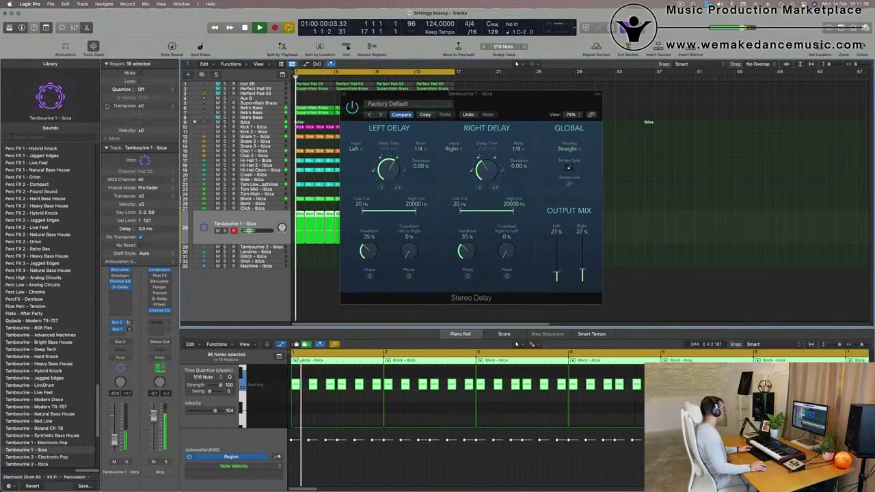
pyautogui.click(107, 148)
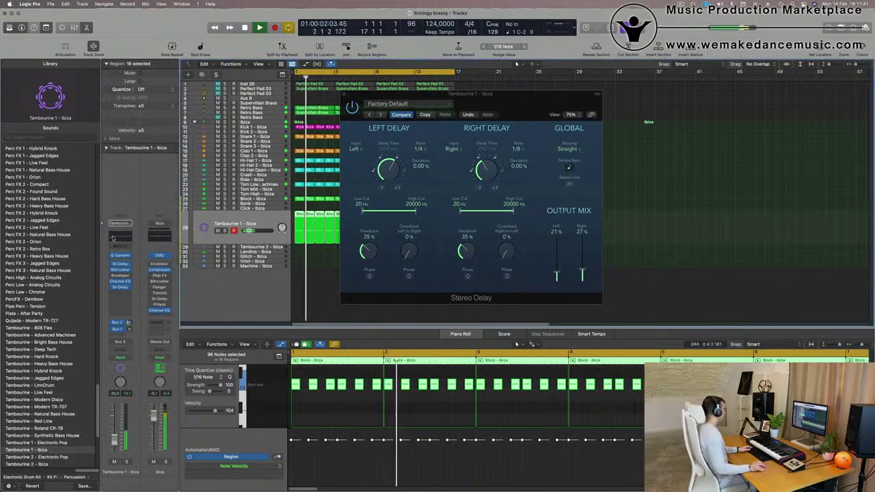
pyautogui.click(120, 281)
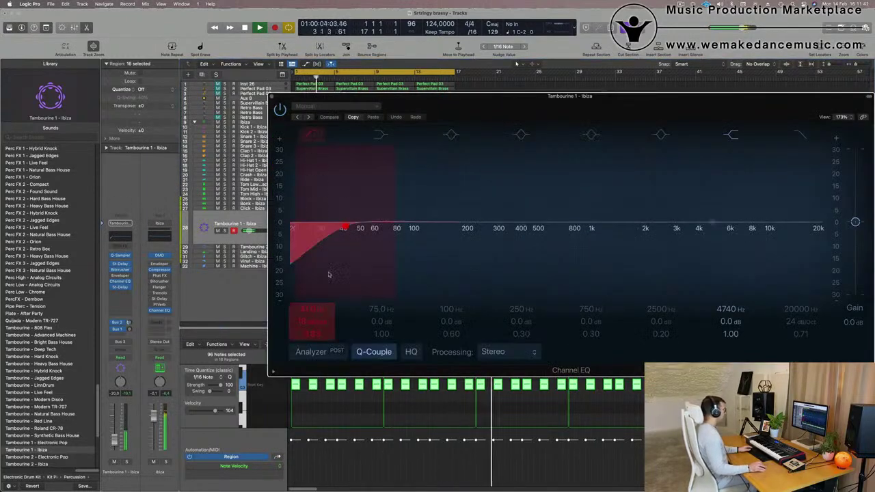
pyautogui.click(310, 351)
pyautogui.moveTo(338, 230); pyautogui.dragTo(573, 260)
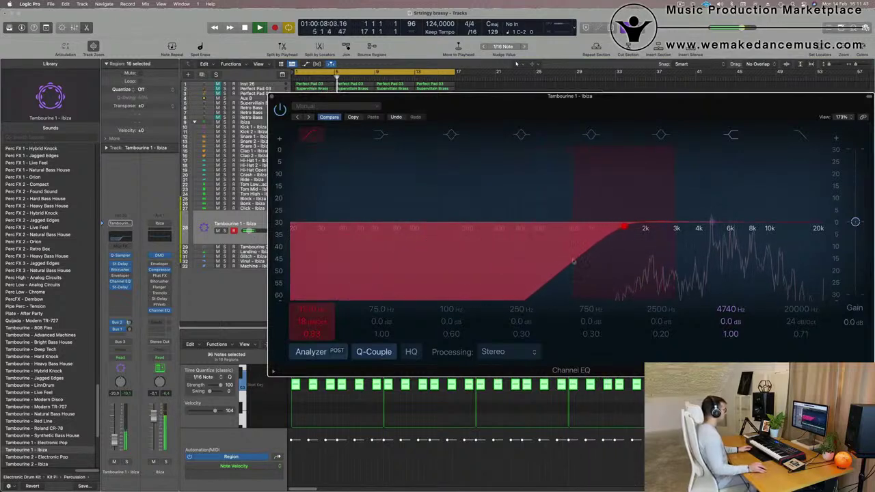
pyautogui.moveTo(312, 322); pyautogui.dragTo(311, 319)
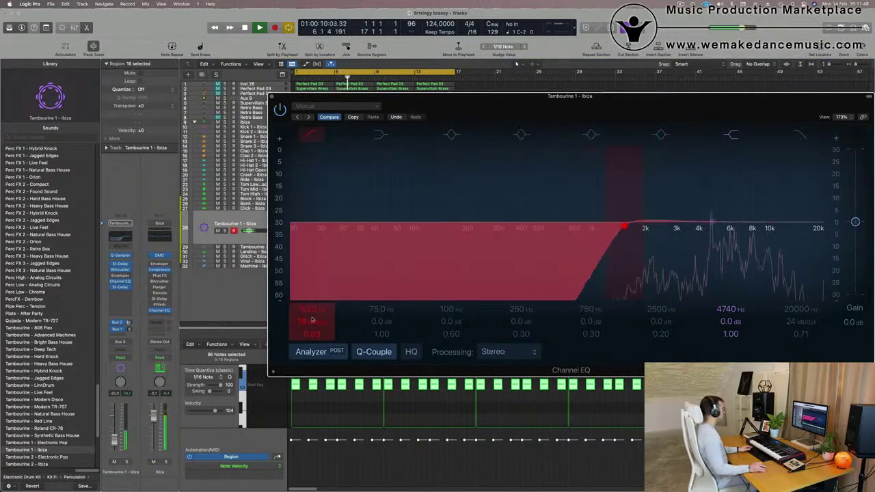
pyautogui.click(122, 281)
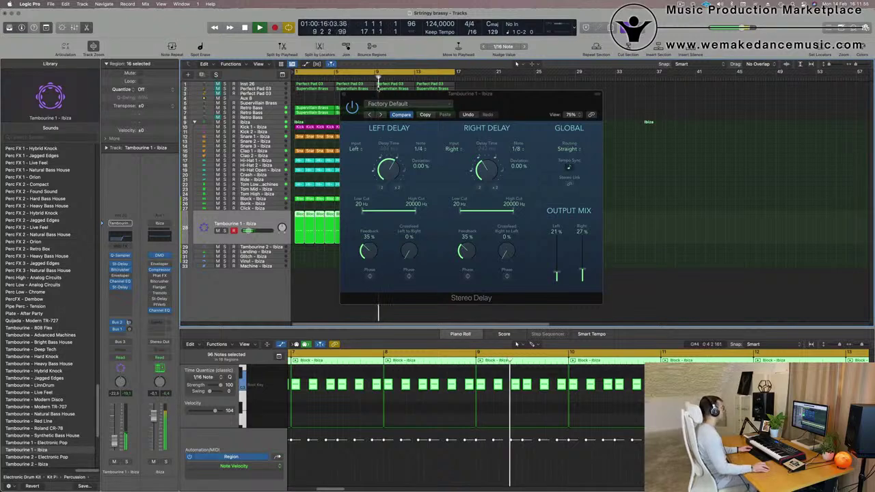
pyautogui.press('v')
pyautogui.press('Return')
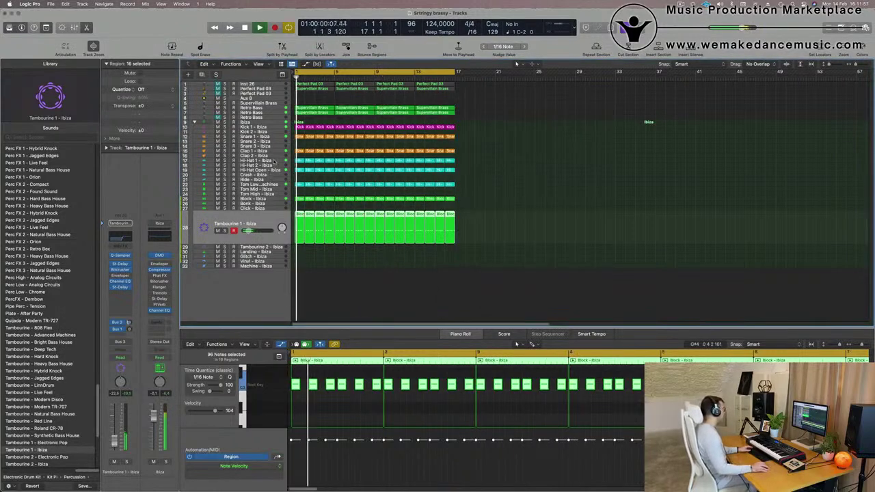
# Step: Compare the groove with the Hi-Hat 1 track muted and unmuted
pyautogui.click(274, 161)
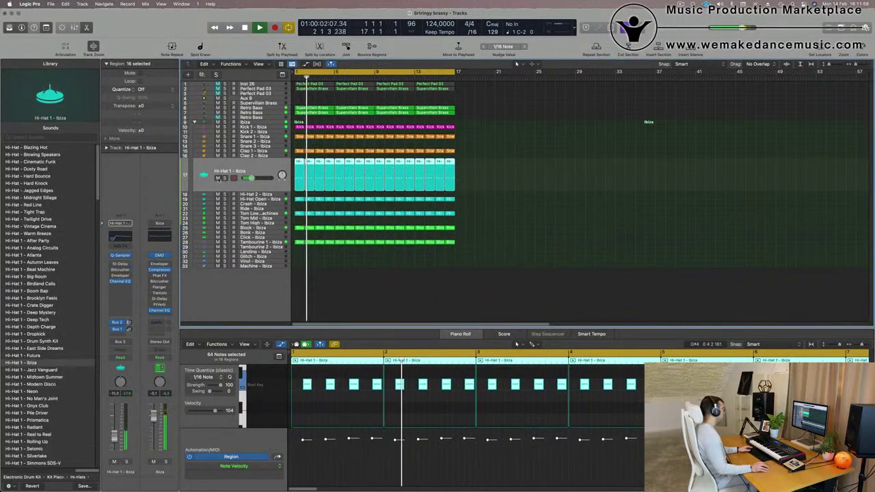
pyautogui.click(218, 177)
pyautogui.click(217, 178)
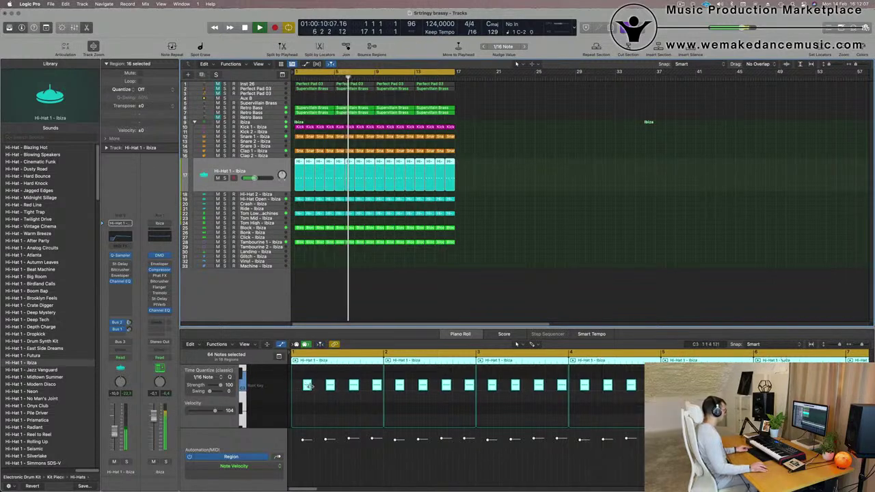
# Step: Fill the gaps between the Hi-Hat 1 hits with copies of all its notes and set the track volume to -21 dB
pyautogui.moveTo(308, 385)
pyautogui.mouseDown()
pyautogui.moveTo(294, 392)
pyautogui.moveTo(311, 388)
pyautogui.mouseUp()
pyautogui.press('Return')
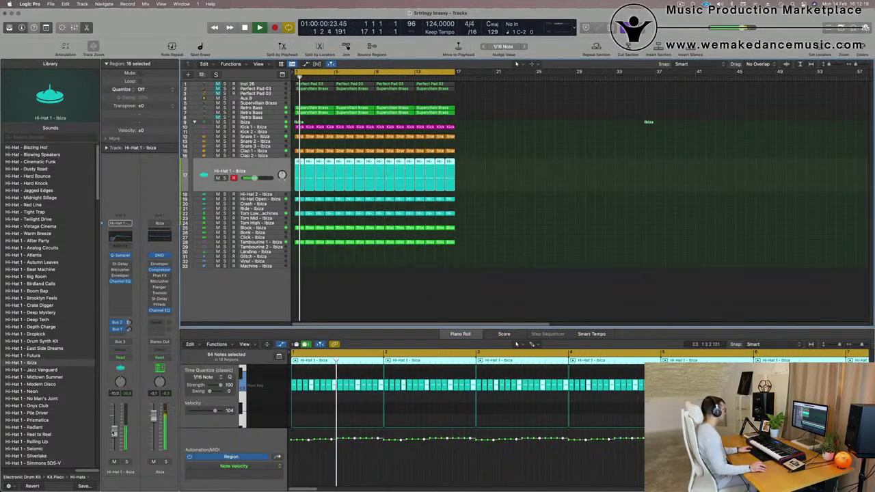
pyautogui.moveTo(112, 431); pyautogui.dragTo(118, 443)
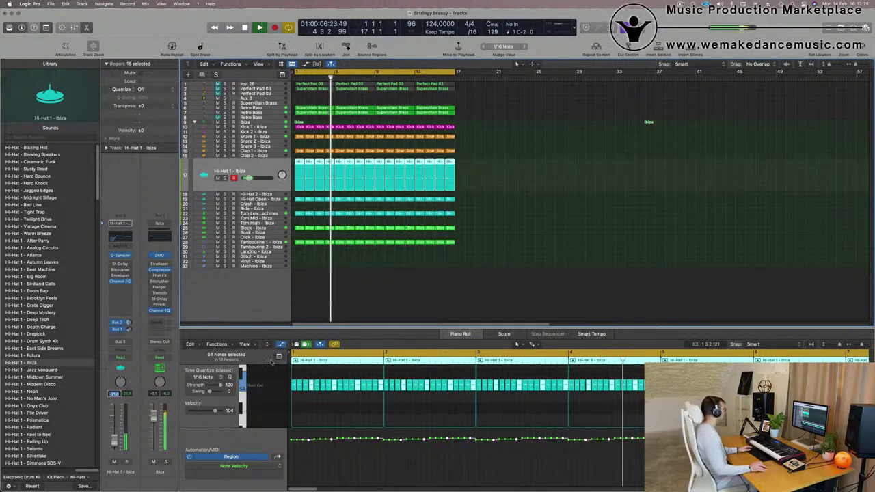
pyautogui.click(566, 229)
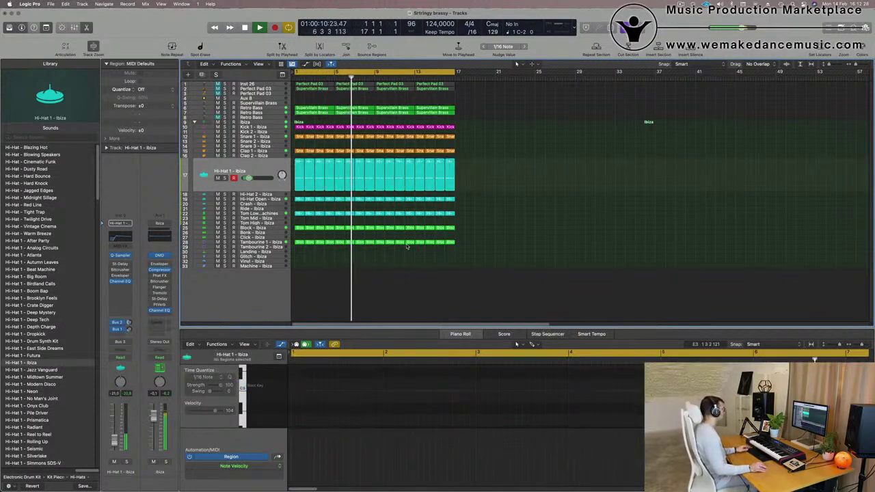
pyautogui.press('Return')
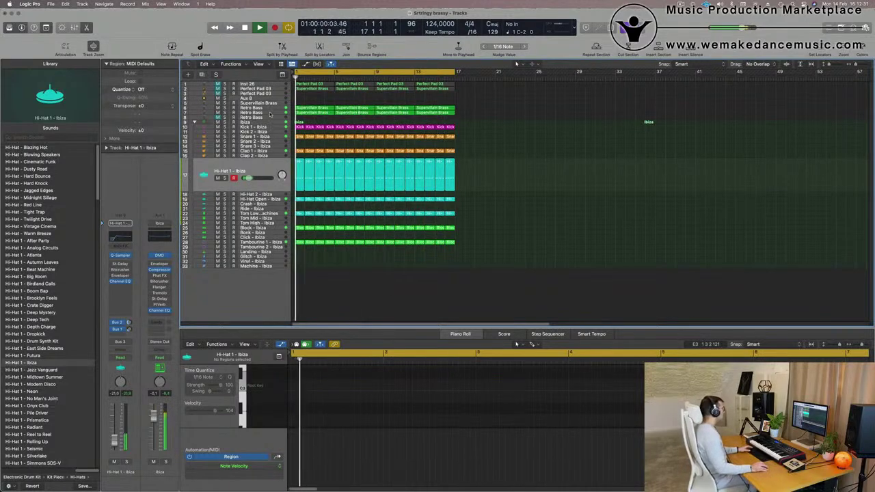
# Step: Adjust Symmetry A in the Alchemy synth of the track 7 Retro Bass while listening, and raise the track volume to -11.6 dB
pyautogui.click(270, 114)
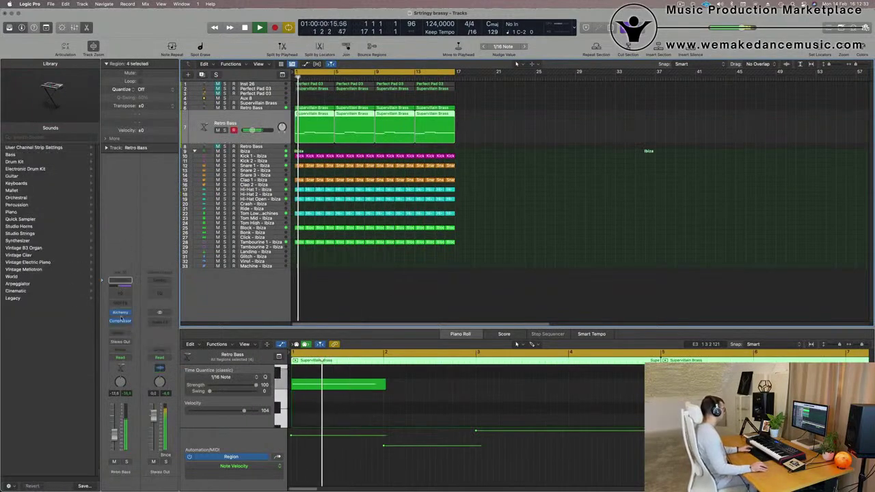
pyautogui.click(120, 312)
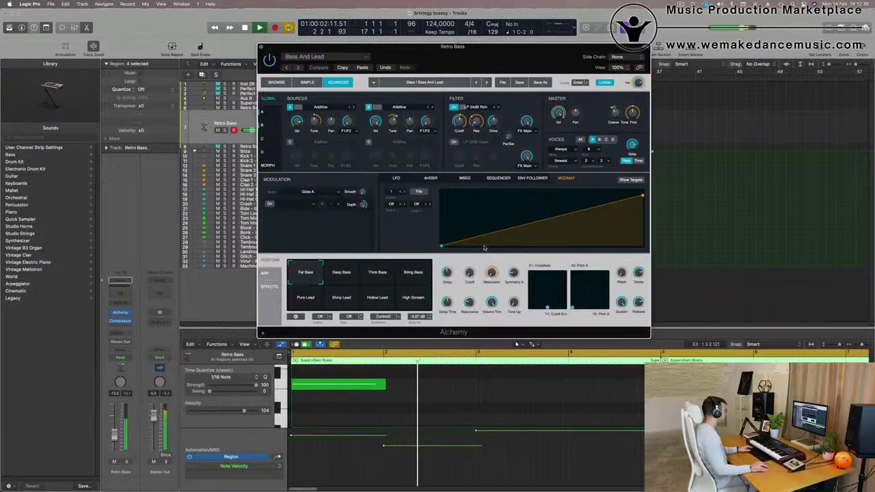
pyautogui.click(277, 83)
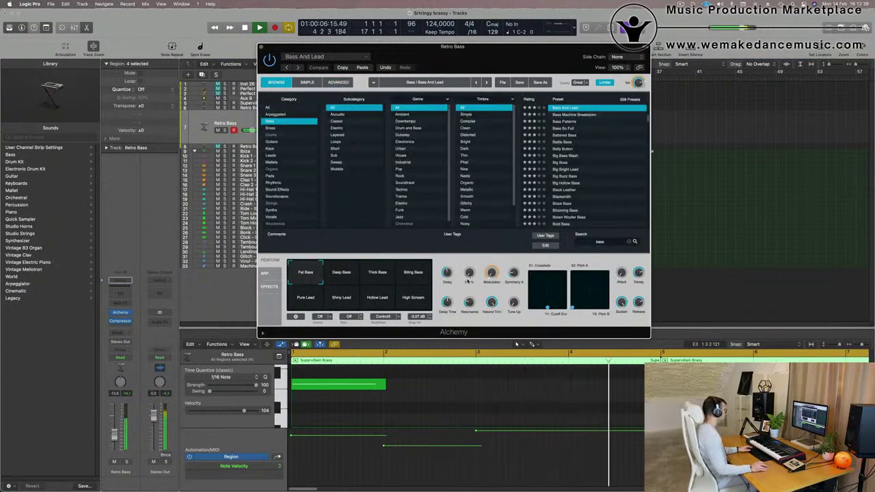
pyautogui.moveTo(513, 272); pyautogui.dragTo(513, 275)
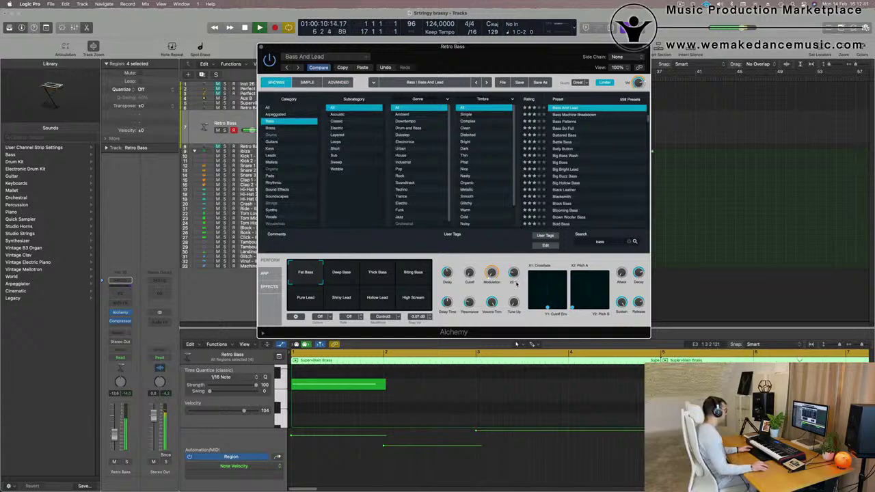
pyautogui.moveTo(513, 273); pyautogui.dragTo(513, 271)
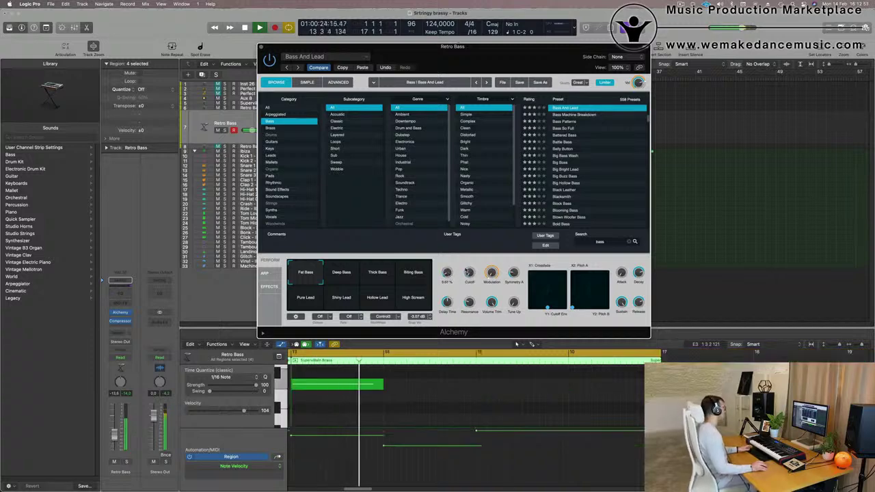
pyautogui.moveTo(492, 47); pyautogui.dragTo(557, 21)
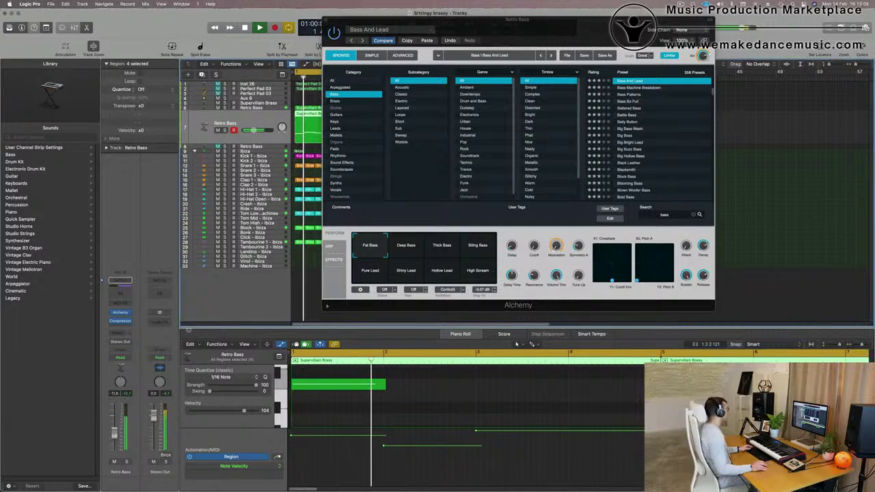
# Step: Add a Channel EQ to the track 7 Retro Bass and examine the bass's frequency spectrum during playback
pyautogui.click(120, 293)
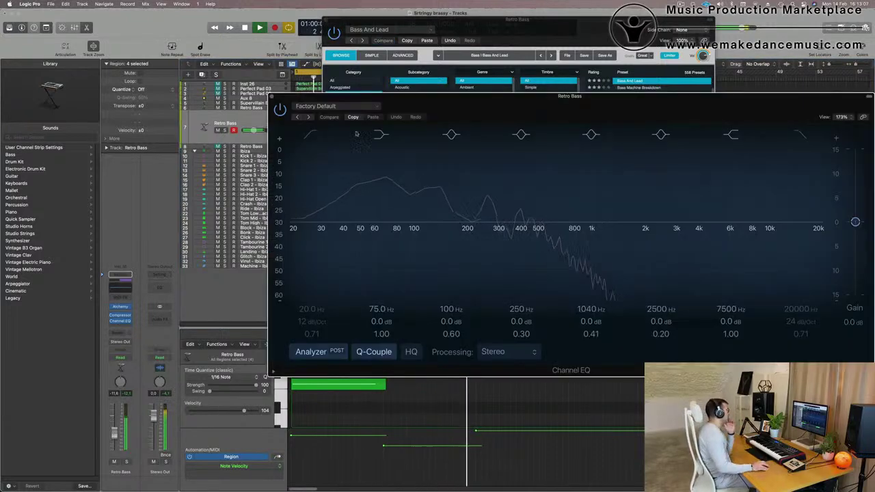
pyautogui.moveTo(355, 96); pyautogui.dragTo(292, 100)
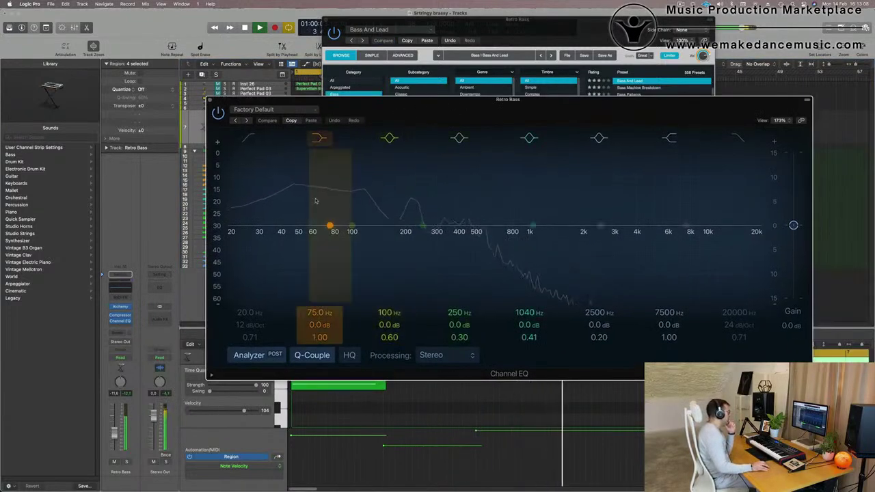
pyautogui.moveTo(450, 108); pyautogui.dragTo(410, 112)
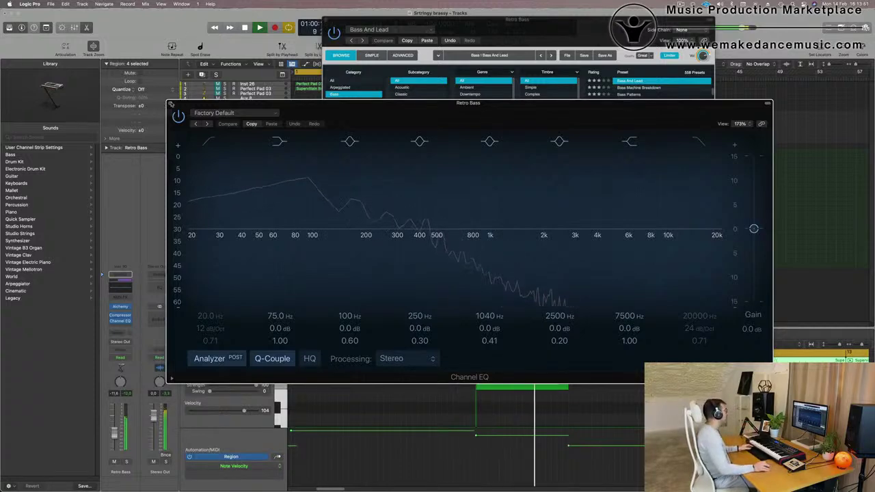
# Step: Apply a 48 dB/Oct high cut at 494 Hz in the track 7 Retro Bass Channel EQ and raise the track volume slightly
pyautogui.click(171, 104)
pyautogui.moveTo(586, 26); pyautogui.dragTo(585, 153)
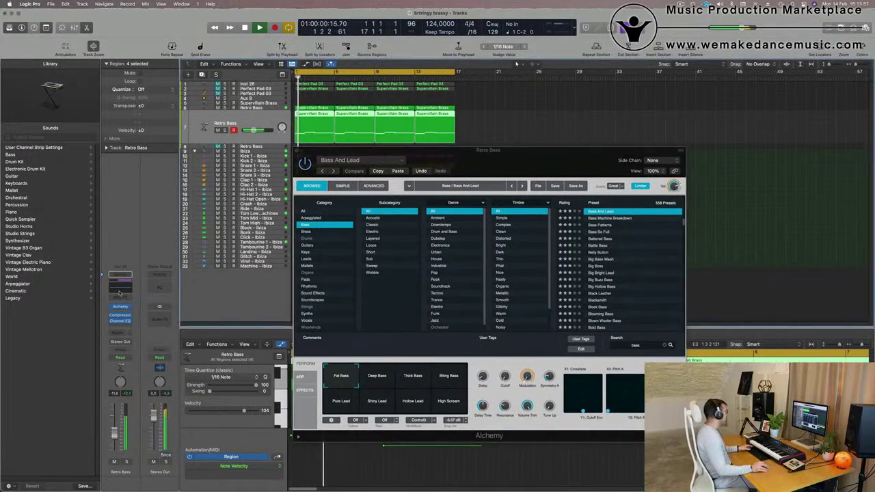
pyautogui.click(119, 277)
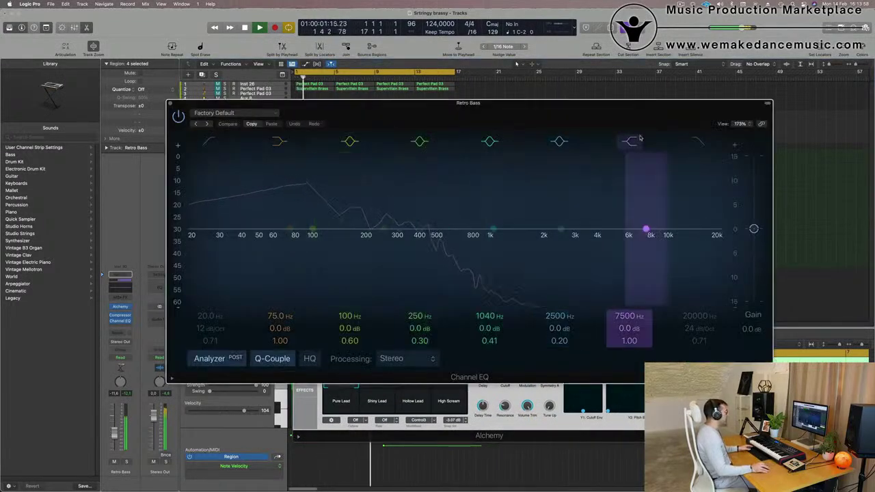
pyautogui.click(698, 140)
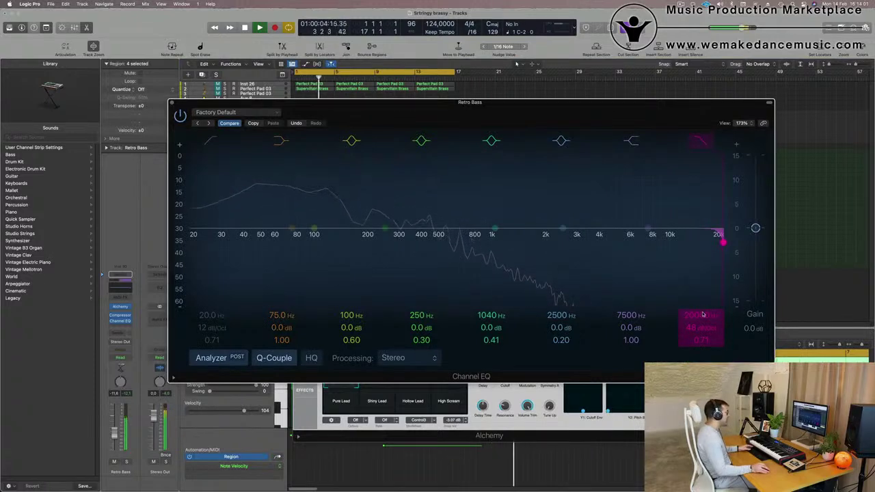
pyautogui.moveTo(703, 314); pyautogui.dragTo(702, 349)
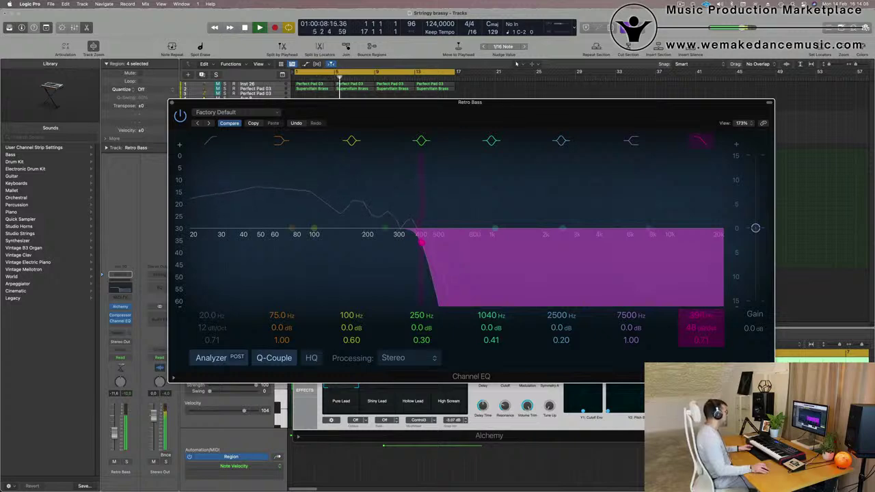
pyautogui.click(113, 436)
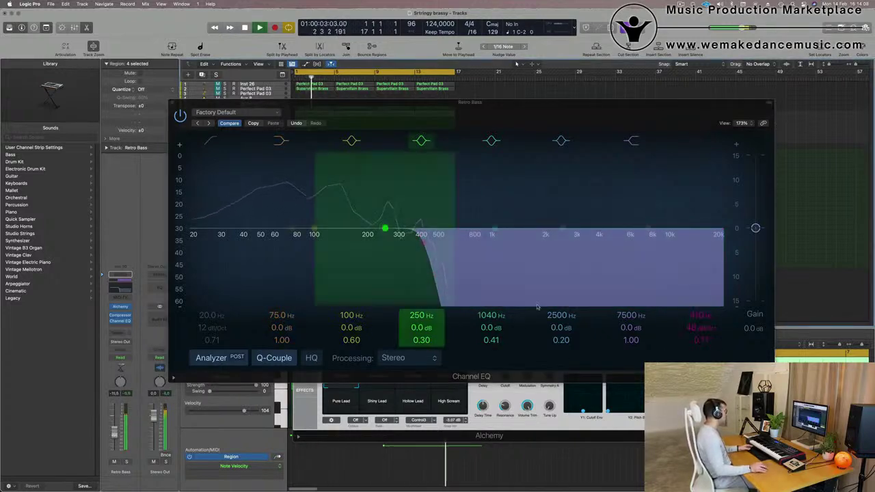
pyautogui.click(440, 243)
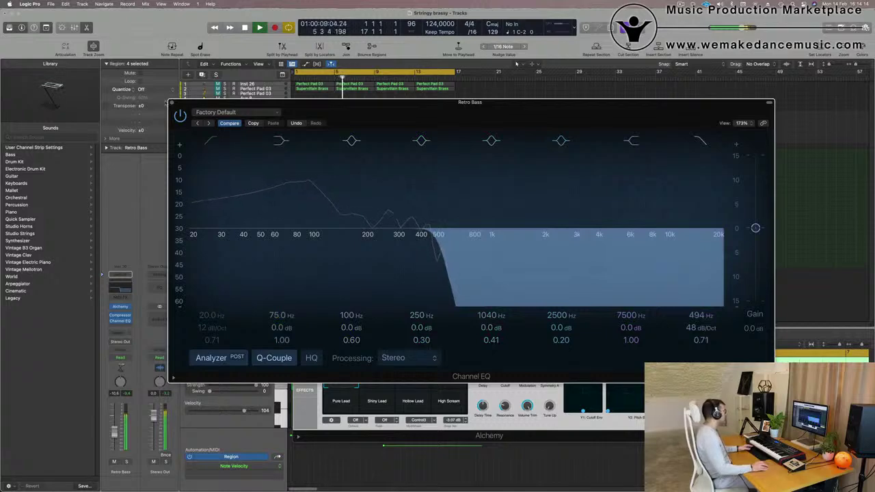
pyautogui.click(171, 103)
pyautogui.moveTo(390, 166); pyautogui.dragTo(769, 167)
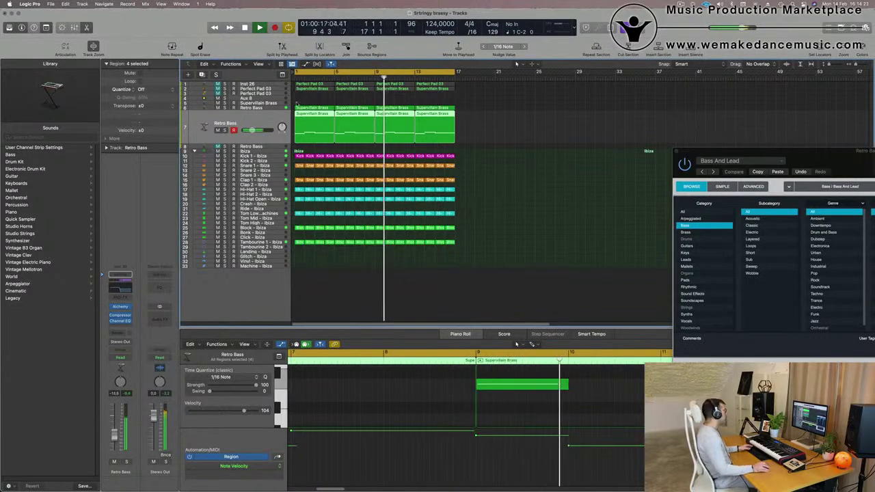
# Step: Adjust Cutoff and Noise in the track 6 Retro Bass Alchemy synth while listening, and set the track volume to -11 dB
pyautogui.click(270, 107)
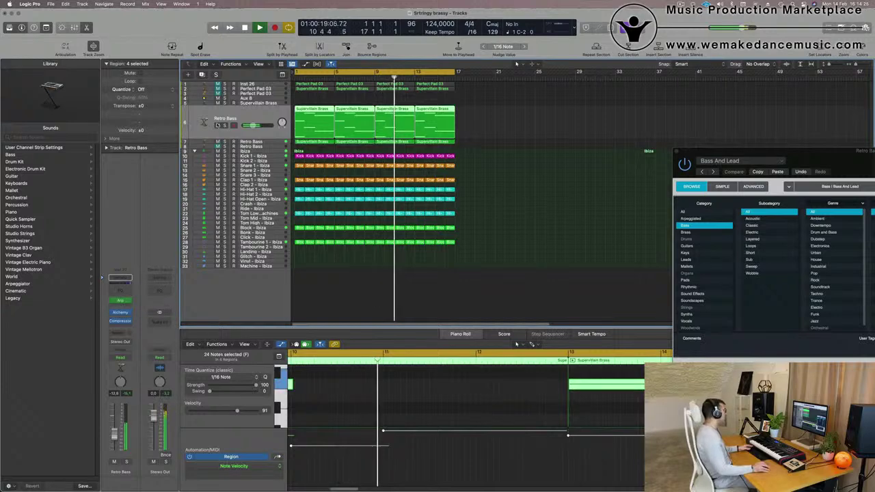
pyautogui.click(119, 313)
pyautogui.moveTo(537, 124); pyautogui.dragTo(511, 148)
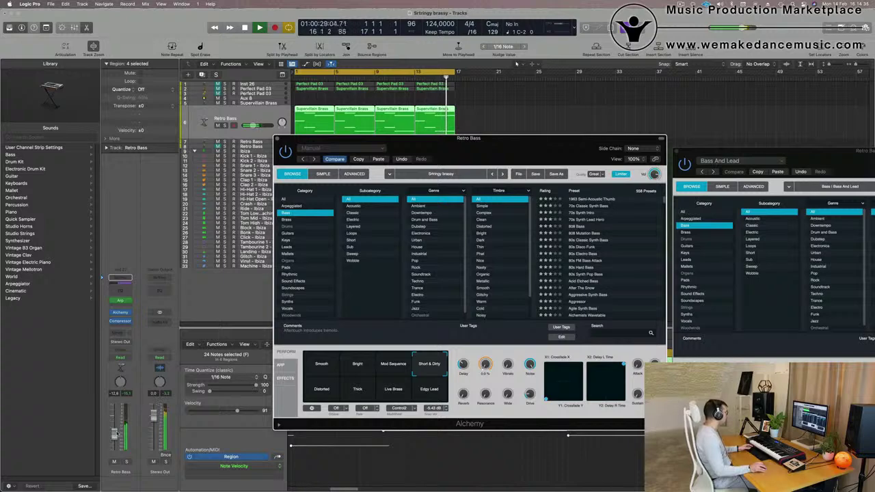
pyautogui.moveTo(117, 433); pyautogui.dragTo(117, 431)
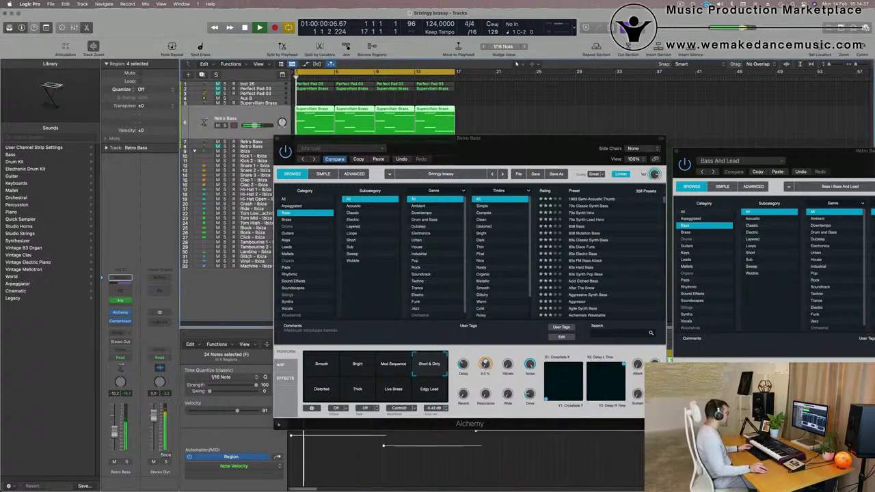
pyautogui.click(485, 364)
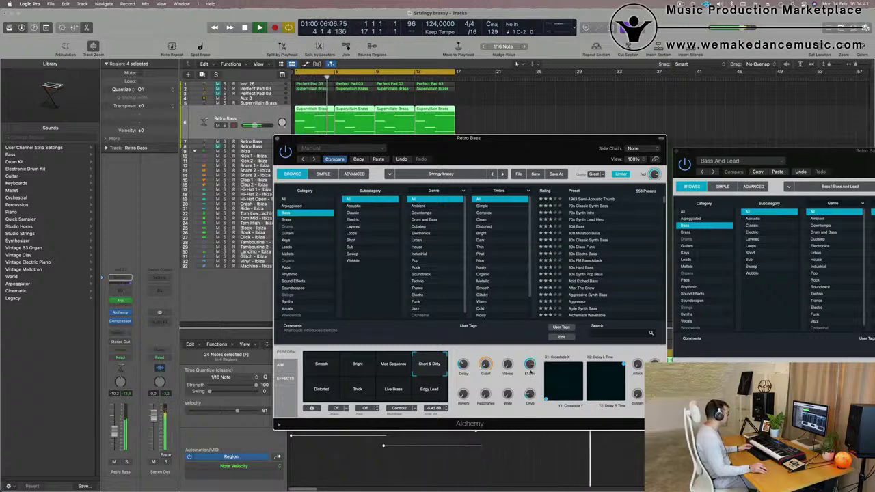
pyautogui.moveTo(116, 435); pyautogui.dragTo(116, 437)
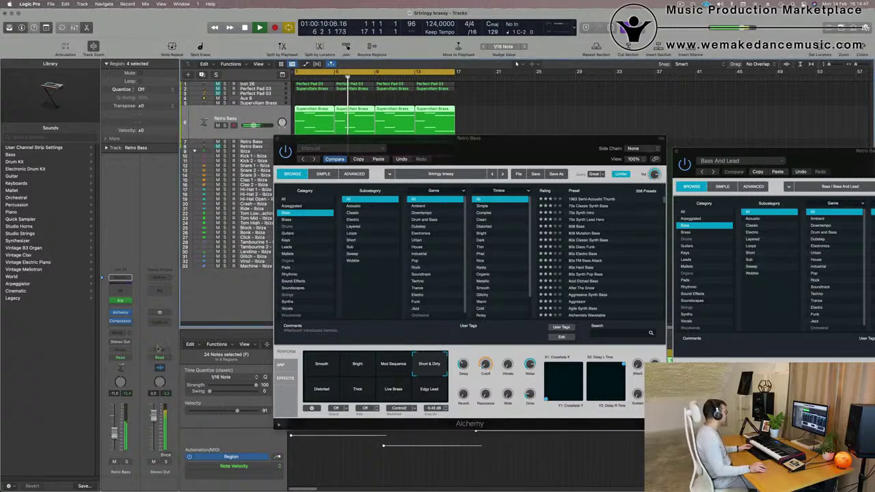
pyautogui.moveTo(496, 162); pyautogui.dragTo(459, 208)
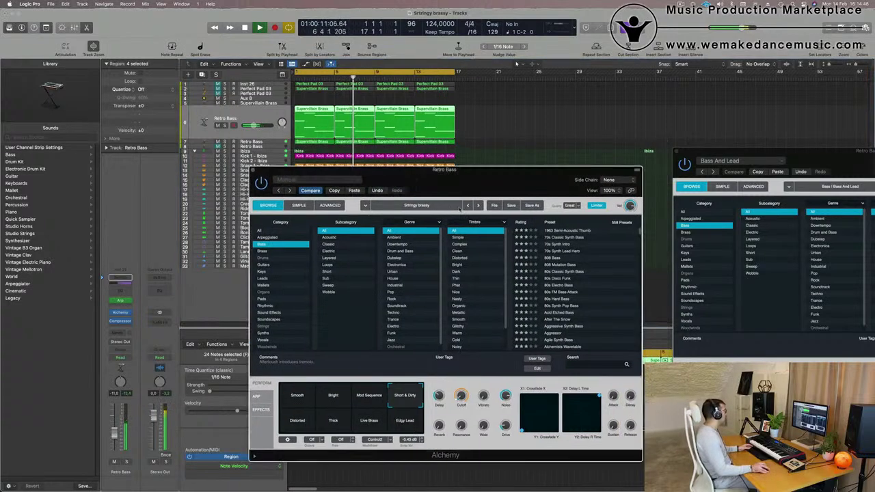
pyautogui.click(253, 170)
# Step: Unmute the Inst 26 pad track with its volume at -17.4 dB and check the track levels in the mixer
pyautogui.click(247, 84)
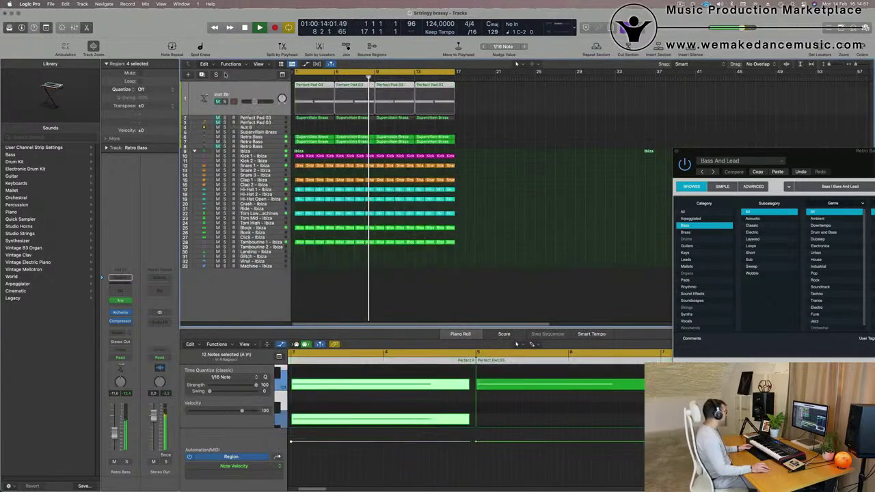
pyautogui.moveTo(114, 432)
pyautogui.mouseDown()
pyautogui.moveTo(114, 451)
pyautogui.moveTo(114, 442)
pyautogui.mouseUp()
pyautogui.click(114, 463)
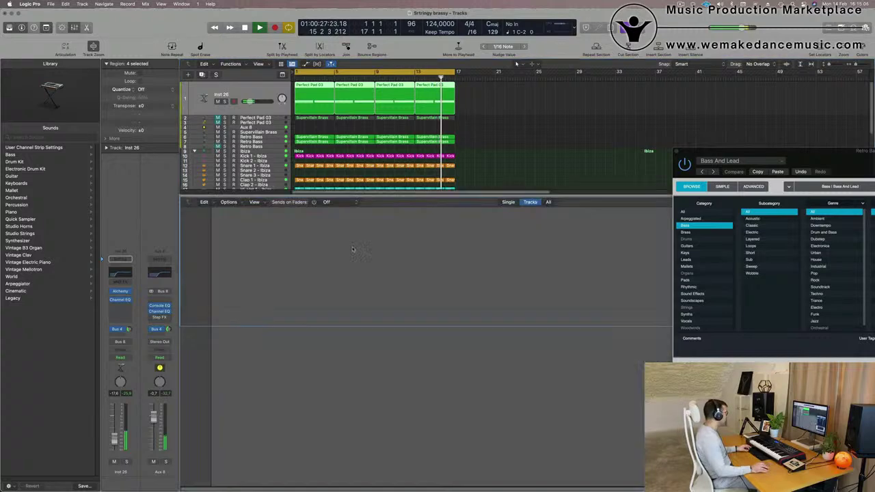
pyautogui.press('x')
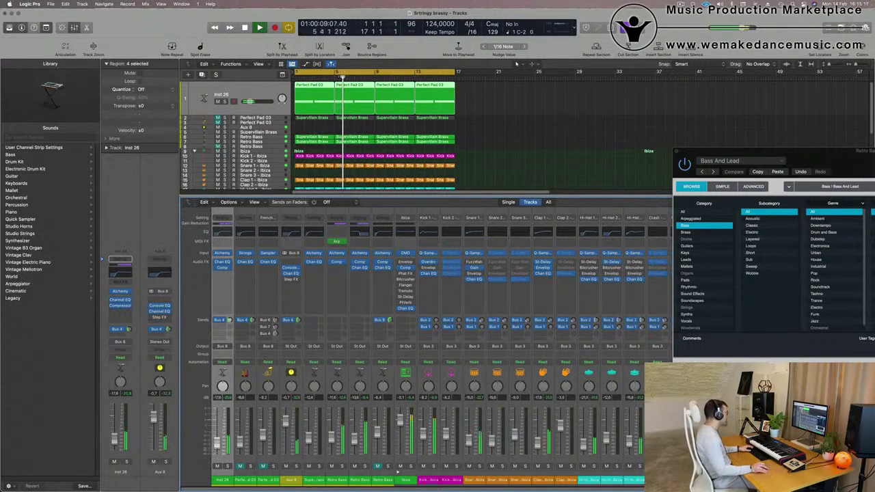
pyautogui.click(532, 131)
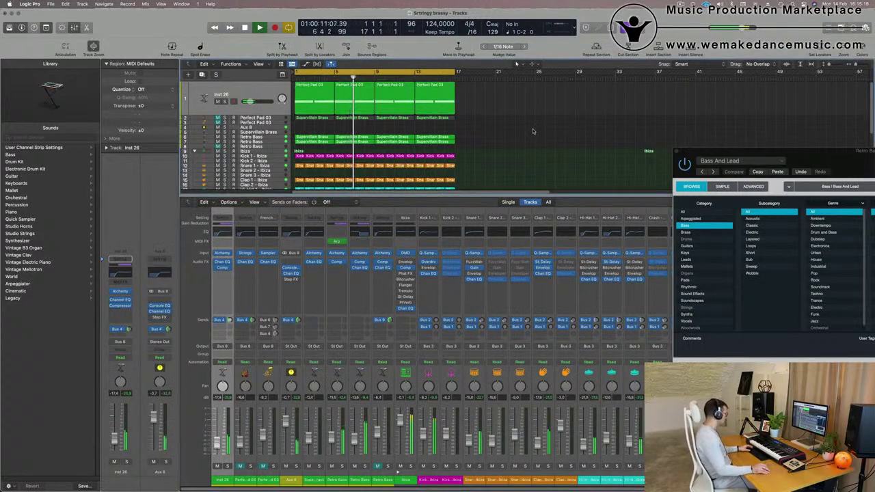
pyautogui.press('x')
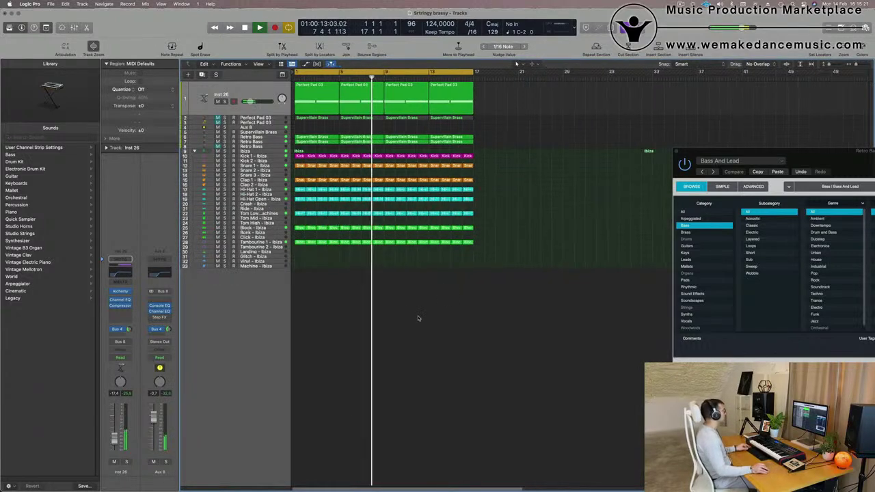
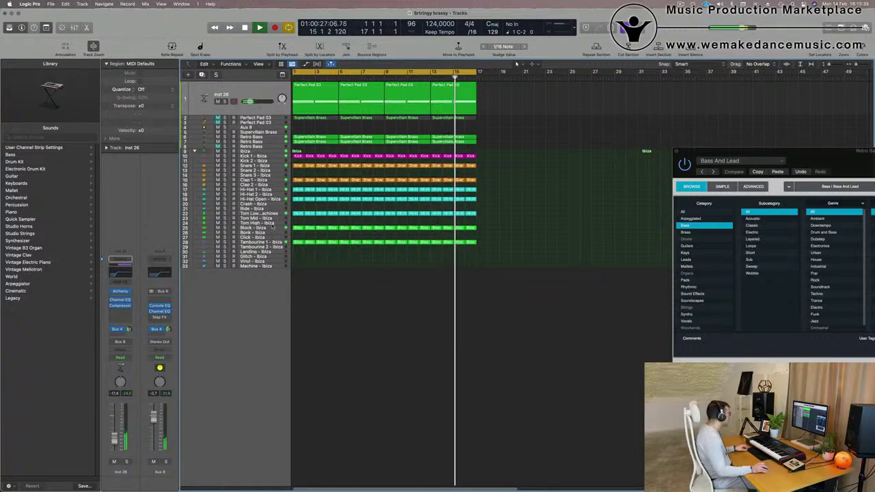
# Step: Copy the first Block region to the Bonk track, repeat it up to bar 17, and set the track volume to -13.4 dB
pyautogui.click(297, 229)
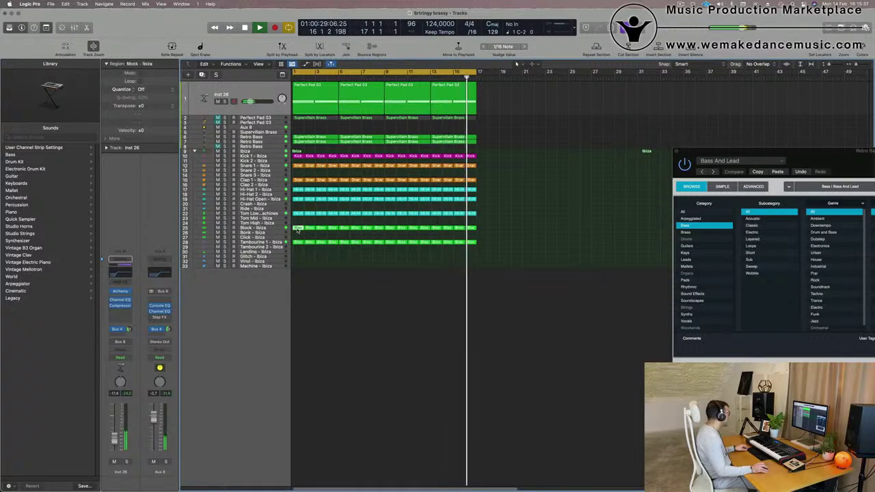
pyautogui.moveTo(297, 233); pyautogui.dragTo(295, 230)
pyautogui.click(253, 232)
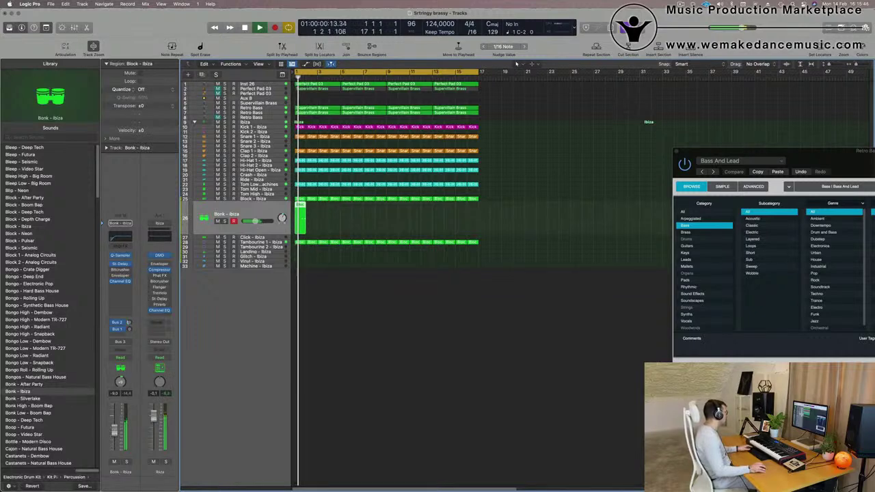
pyautogui.moveTo(255, 221); pyautogui.dragTo(253, 221)
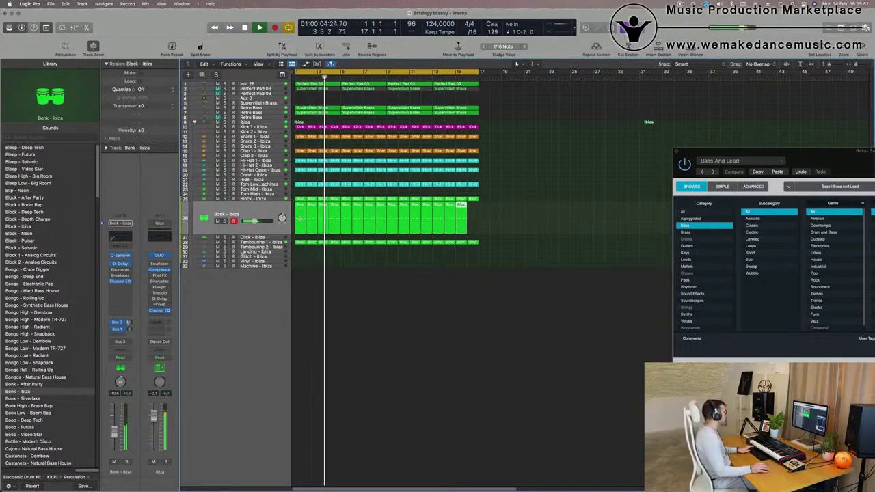
pyautogui.click(267, 211)
pyautogui.press('space')
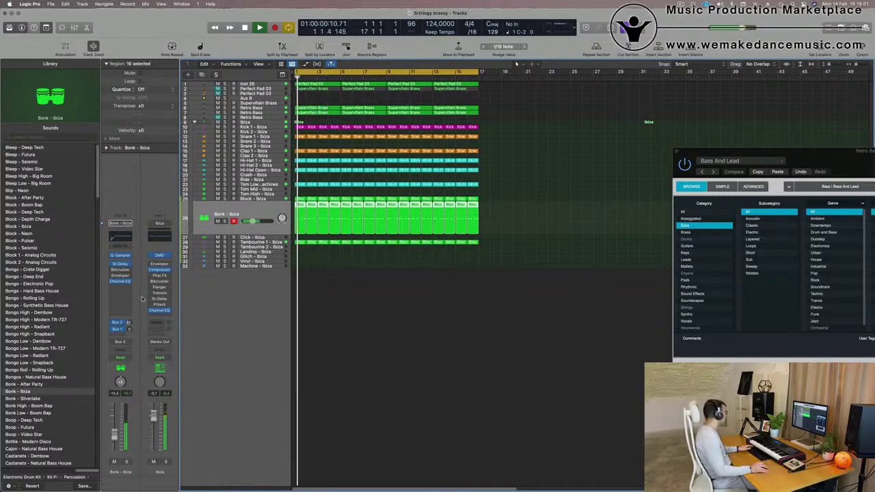
# Step: Add a send from the Bonk track to Bus 1 (Drum Machine Designer-Delay) at about -10.4 dB
pyautogui.click(116, 336)
pyautogui.moveTo(136, 345)
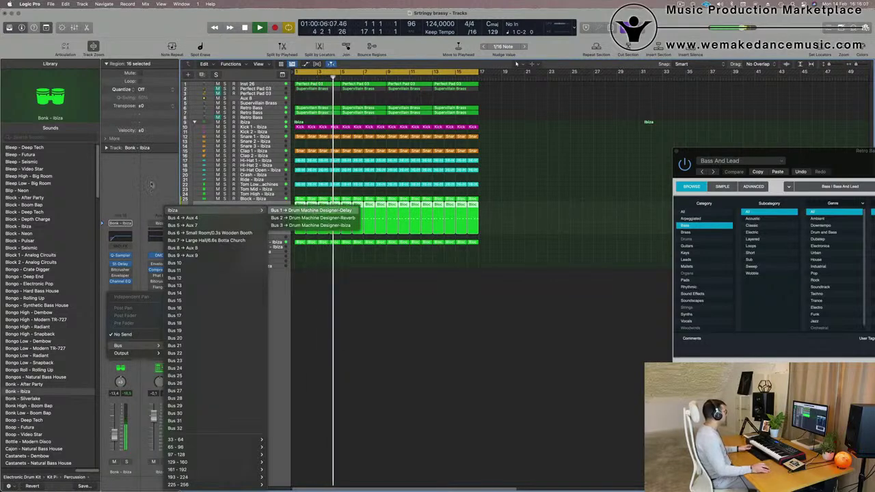
pyautogui.click(315, 211)
pyautogui.press('Return')
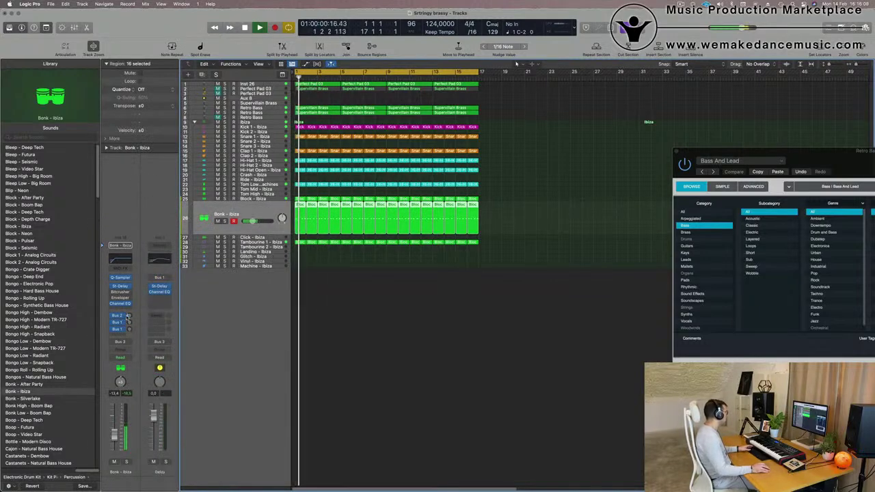
pyautogui.moveTo(129, 329); pyautogui.dragTo(129, 334)
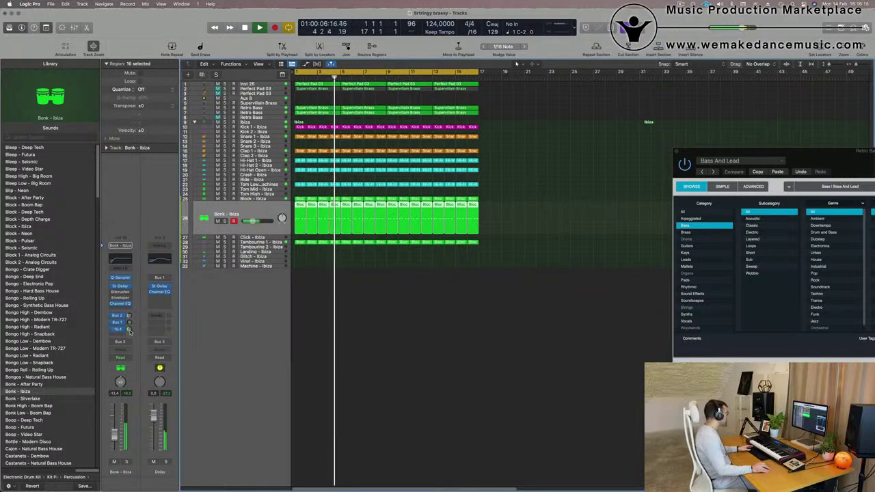
pyautogui.moveTo(129, 329); pyautogui.dragTo(130, 332)
pyautogui.click(321, 373)
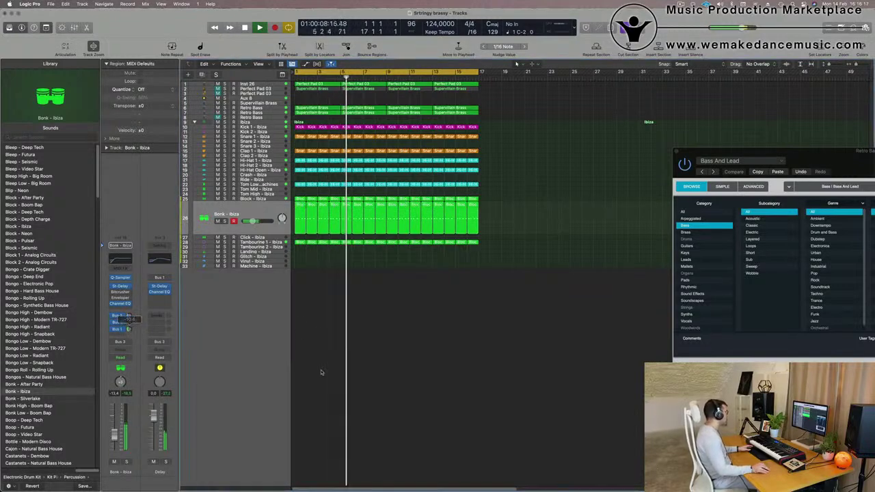
# Step: In the Inst 26 Channel EQ, raise the low cut to 430 Hz and move the 250 Hz band to 540 Hz; set track volume to -13.6 dB
pyautogui.scroll(3, 457, 377)
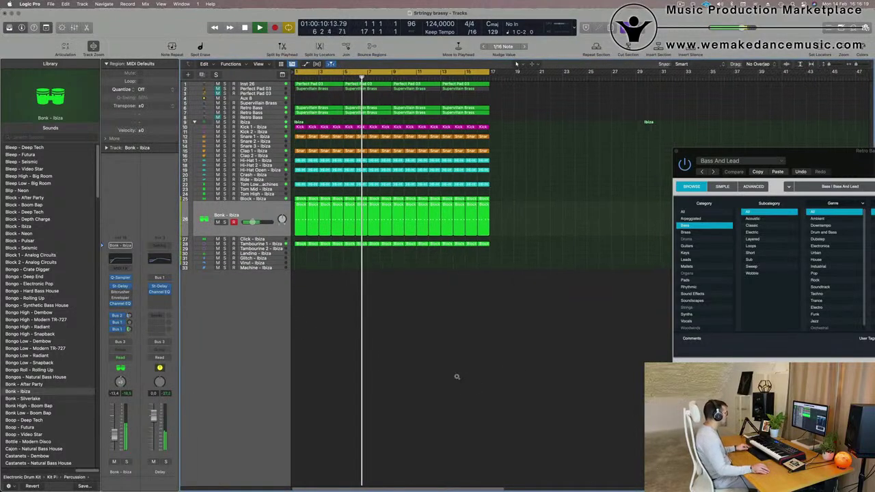
pyautogui.scroll(1, 457, 377)
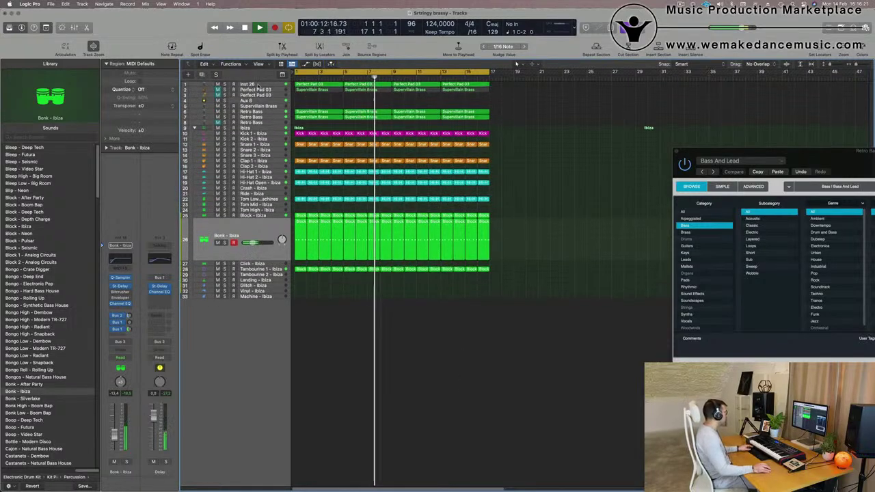
pyautogui.click(258, 84)
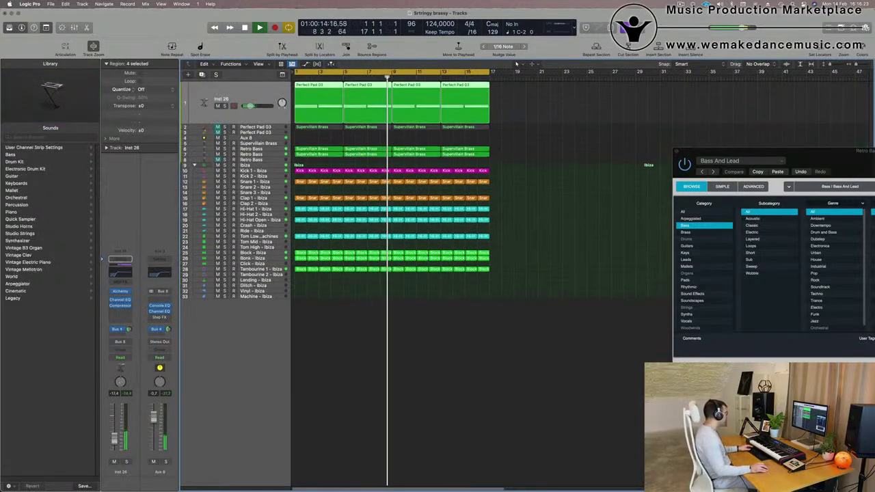
pyautogui.click(120, 268)
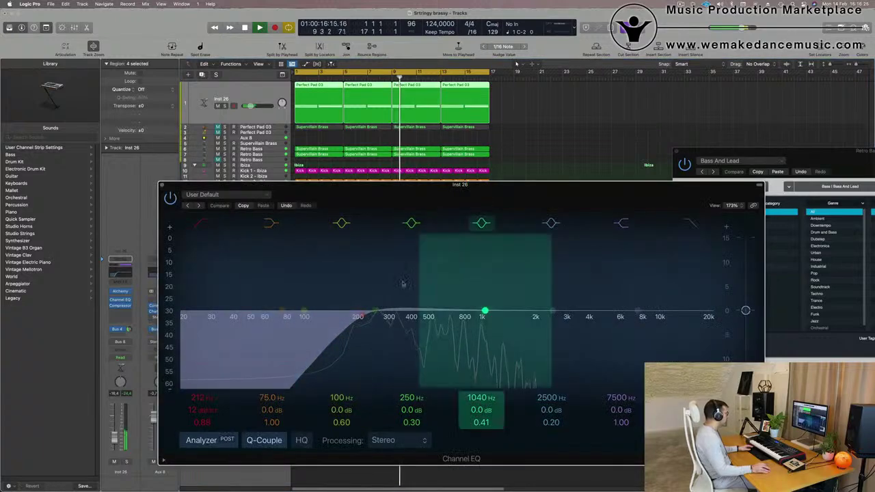
pyautogui.moveTo(377, 316); pyautogui.dragTo(416, 319)
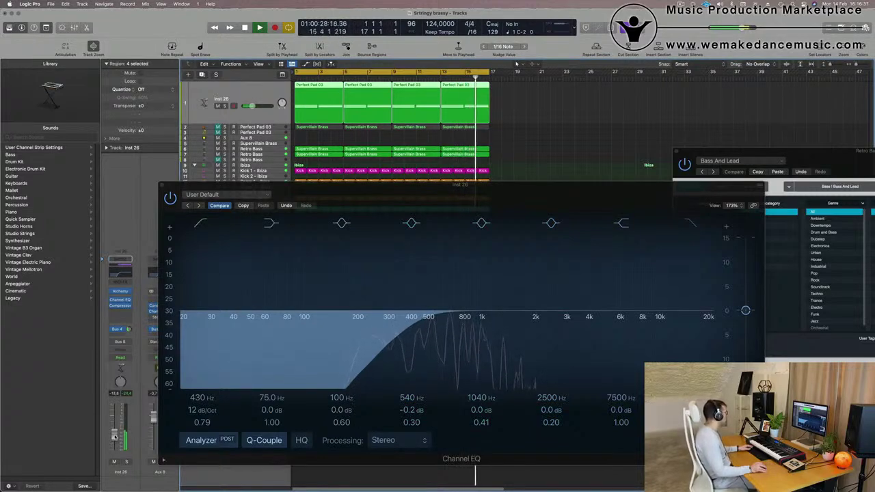
# Step: Set the performance knob between Delay and Amp LFO in the Inst 26 Alchemy synth to 41.4% and close the track's plug-in windows
pyautogui.moveTo(415, 321); pyautogui.dragTo(555, 321)
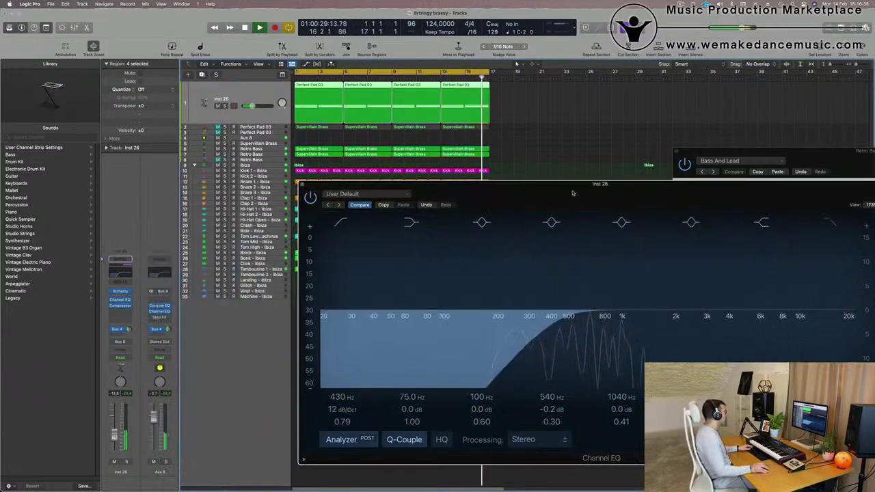
pyautogui.click(121, 291)
pyautogui.click(121, 291)
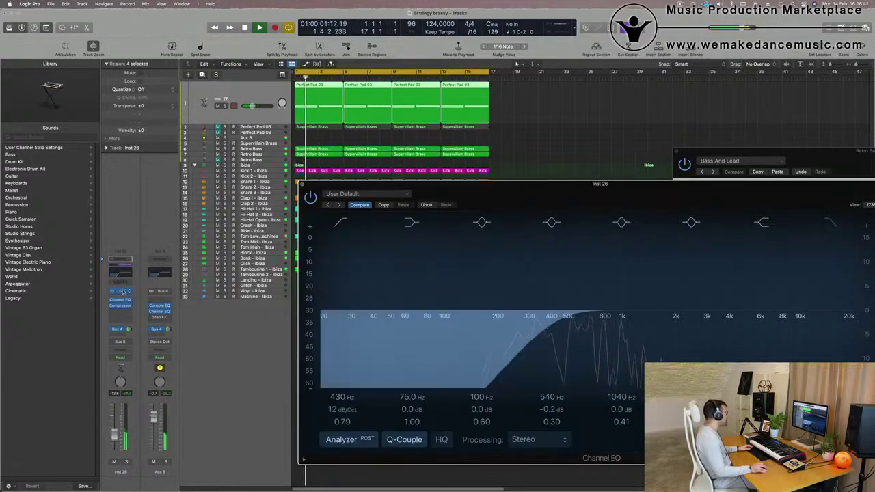
pyautogui.click(121, 291)
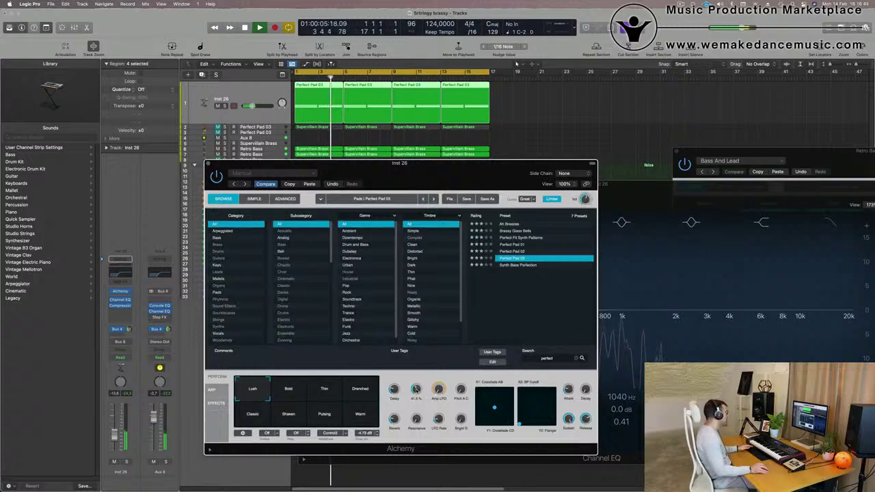
pyautogui.moveTo(396, 166); pyautogui.dragTo(499, 220)
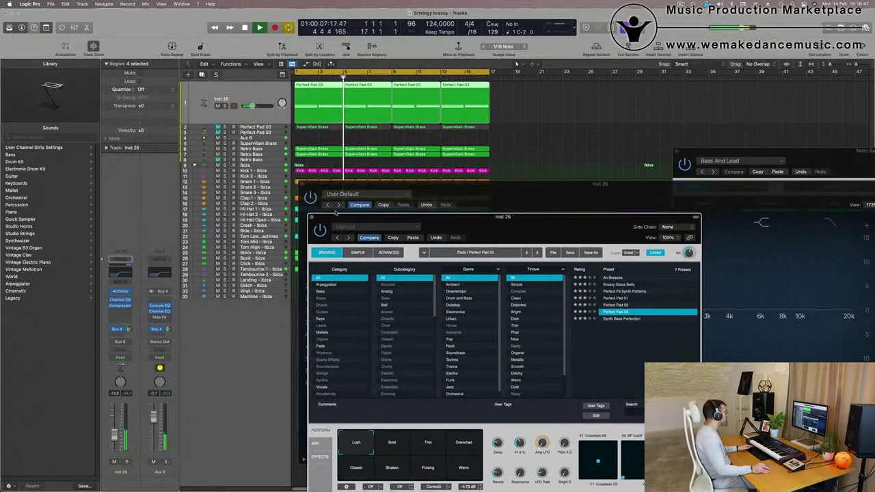
pyautogui.click(311, 217)
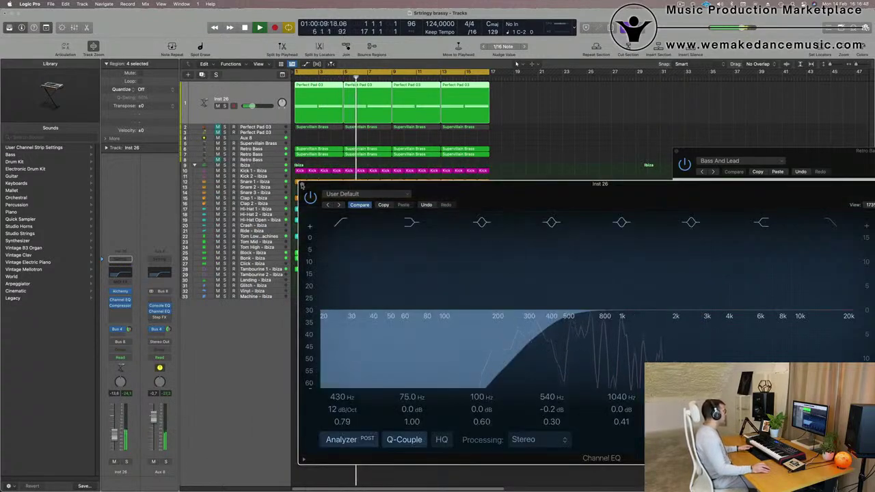
pyautogui.press('super+w')
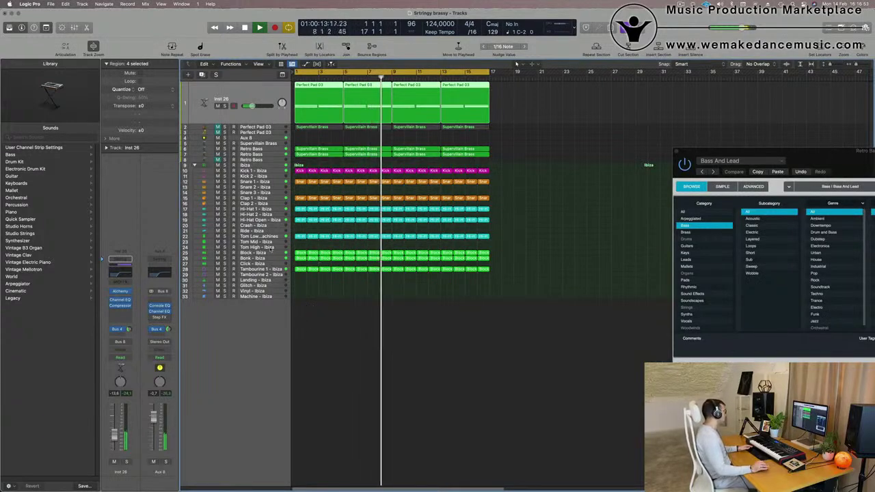
# Step: Copy the first Block - Ibiza region to the start of the Tom Mid - Ibiza track and open it in the Piano Roll
pyautogui.moveTo(302, 253); pyautogui.dragTo(299, 247)
pyautogui.press('p')
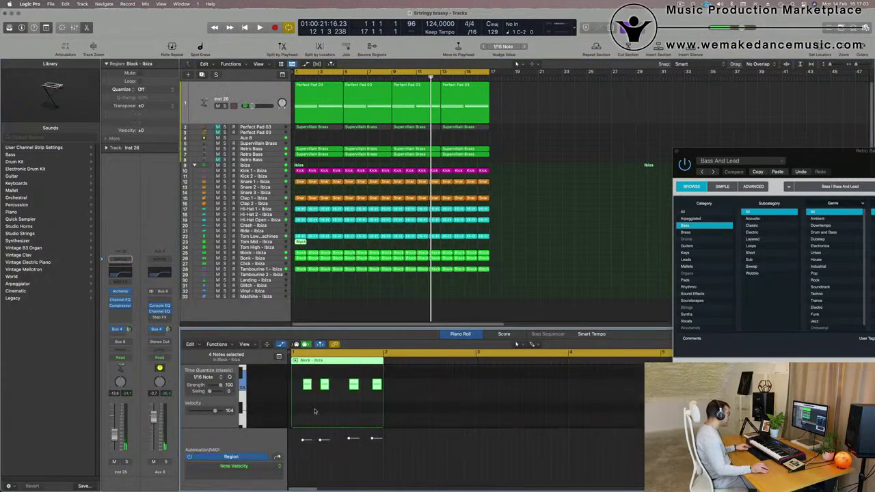
pyautogui.scroll(5, 334, 408)
pyautogui.hscroll(-2, 333, 408)
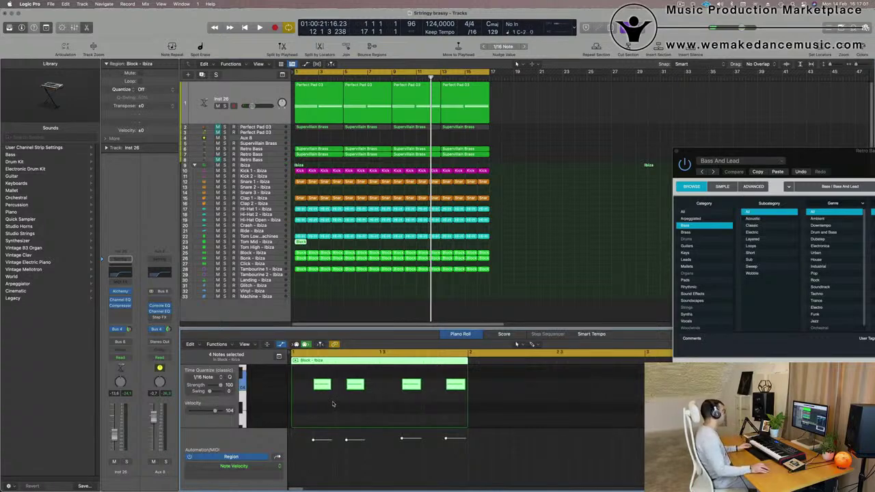
# Step: Shift the copied region's first and third notes one sixteenth earlier and delete its second and fourth notes
pyautogui.click(370, 391)
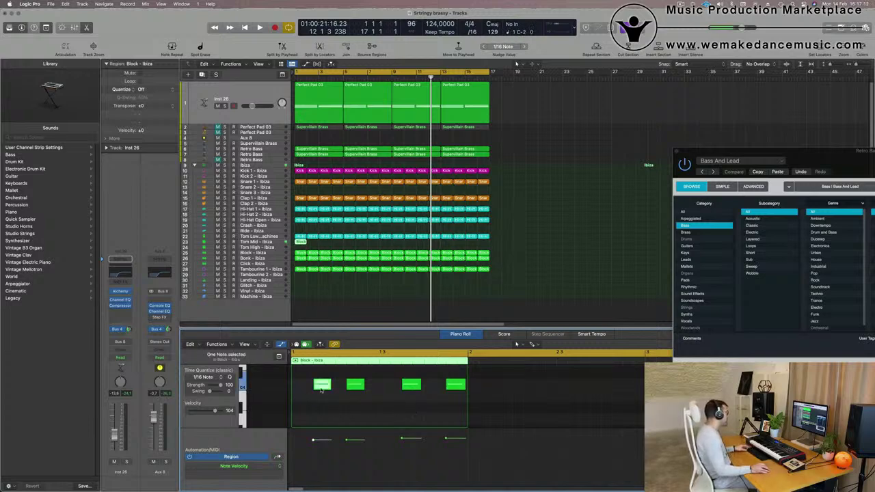
pyautogui.moveTo(321, 389); pyautogui.dragTo(311, 389)
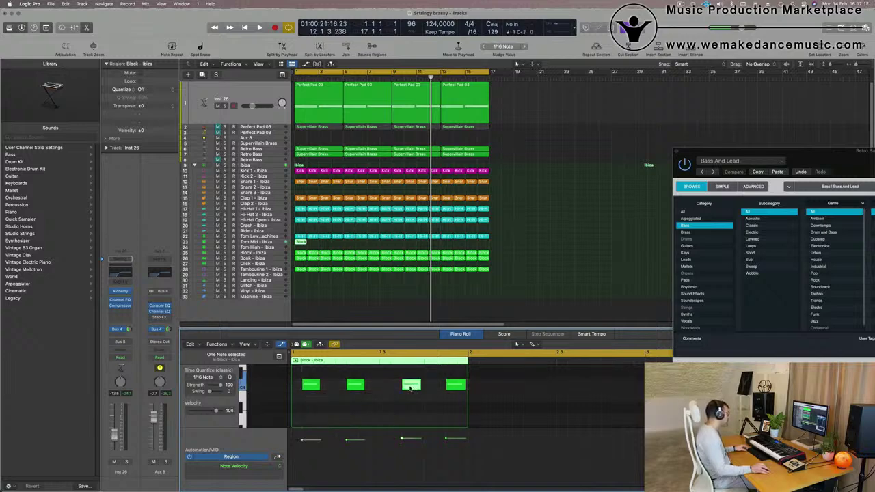
pyautogui.moveTo(411, 387); pyautogui.dragTo(403, 388)
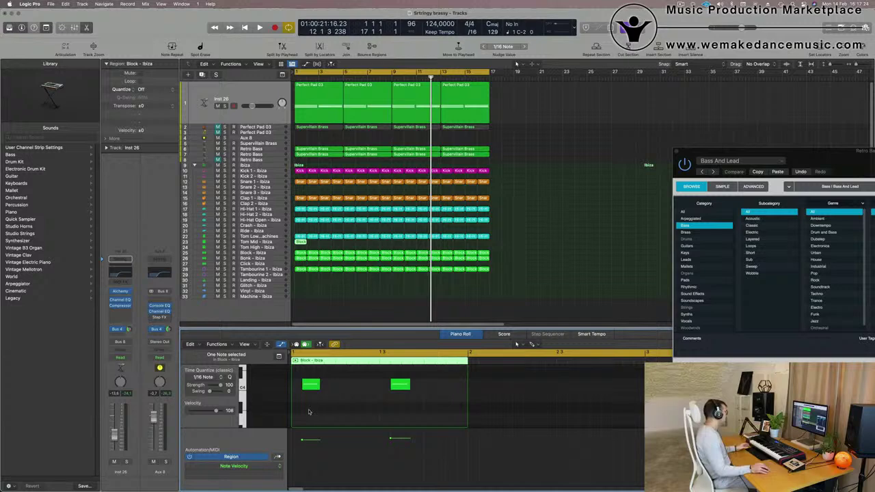
# Step: Select the two remaining notes and play the pattern from the start on the Tom Mid - Ibiza track
pyautogui.moveTo(308, 412); pyautogui.dragTo(438, 385)
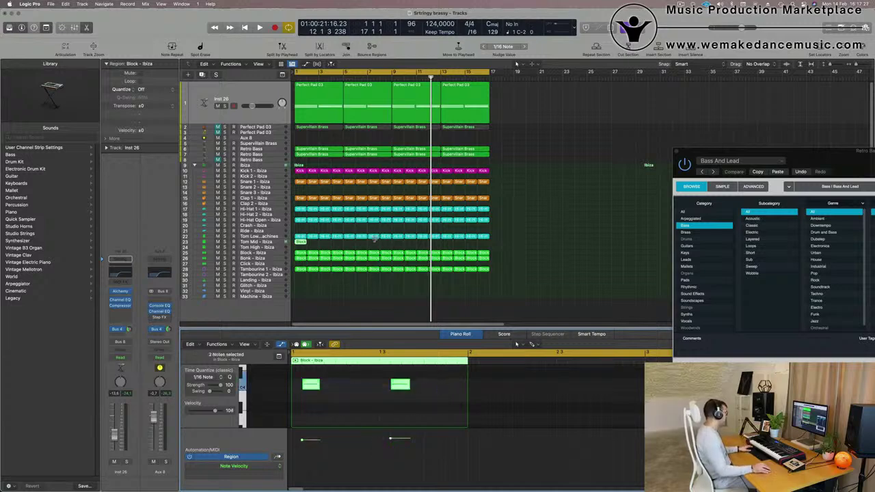
pyautogui.press('Return')
pyautogui.press('space')
pyautogui.click(272, 241)
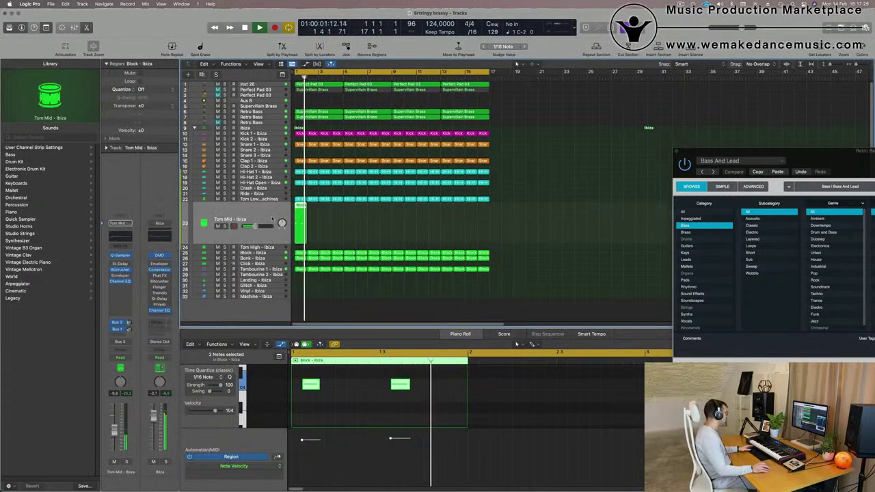
pyautogui.press('space')
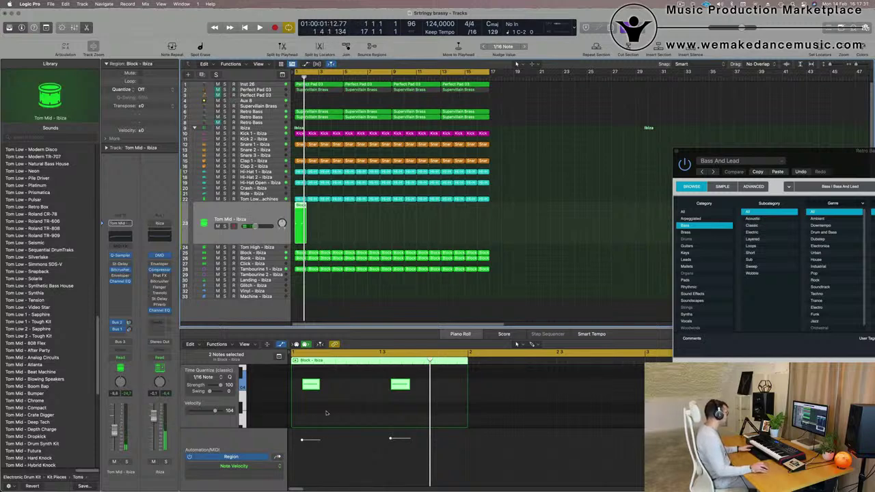
# Step: Transpose the two Tom Mid notes down to C1 and lower the track's volume to -13.0 dB during playback
pyautogui.moveTo(418, 411); pyautogui.dragTo(292, 385)
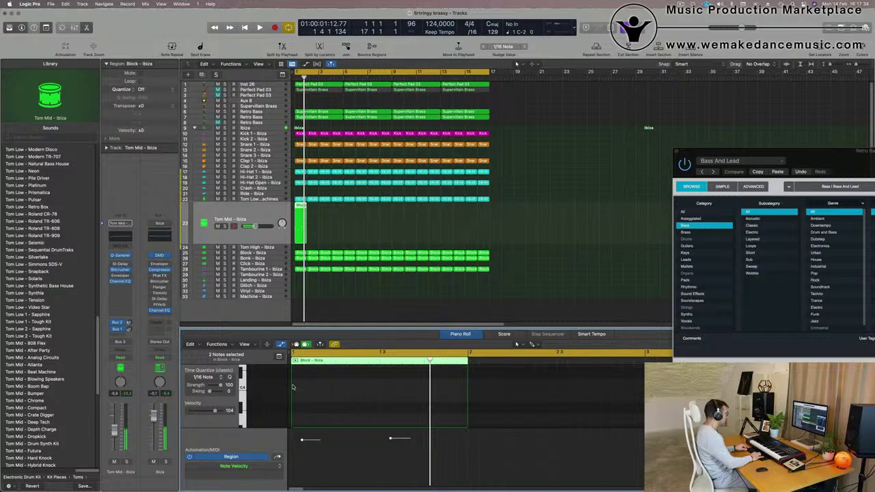
pyautogui.press('space')
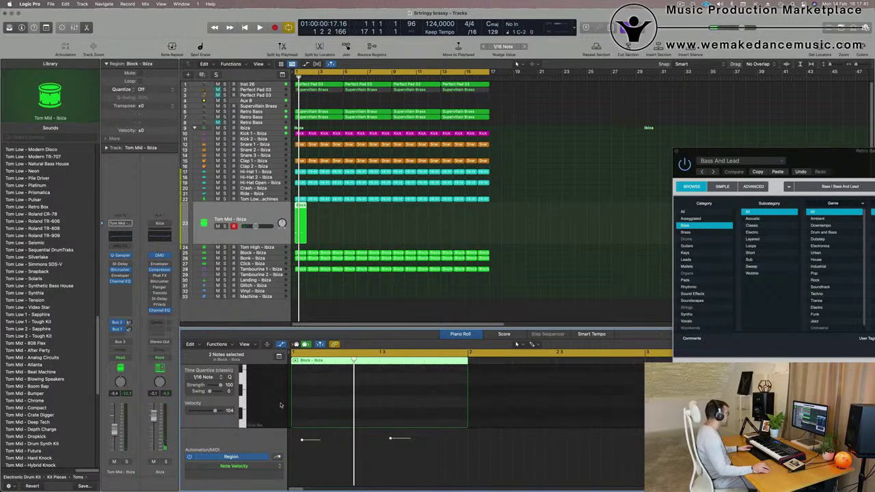
pyautogui.scroll(1, 280, 404)
pyautogui.press('space')
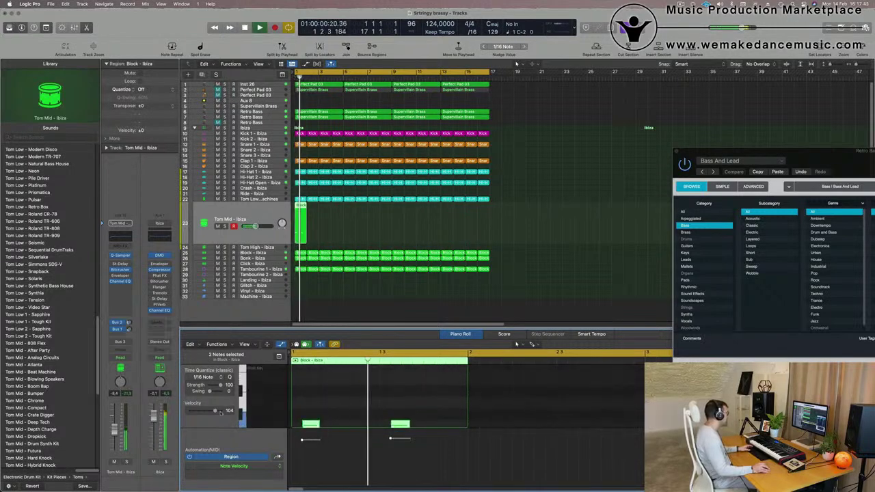
pyautogui.press('space')
pyautogui.press('space')
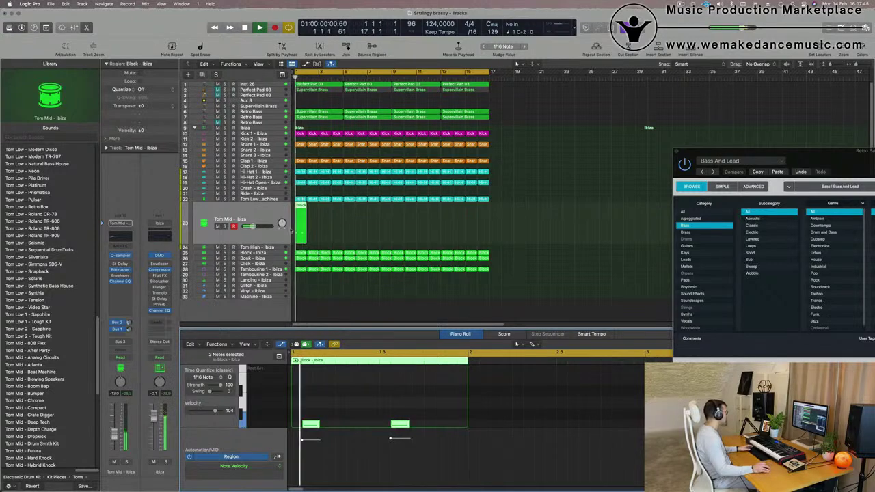
# Step: Repeat the one-bar Tom Mid region until it fills bars 1 to 16
pyautogui.click(295, 233)
pyautogui.press('super+r')
pyautogui.press('super+r')
pyautogui.press('super+r')
pyautogui.press('super+r')
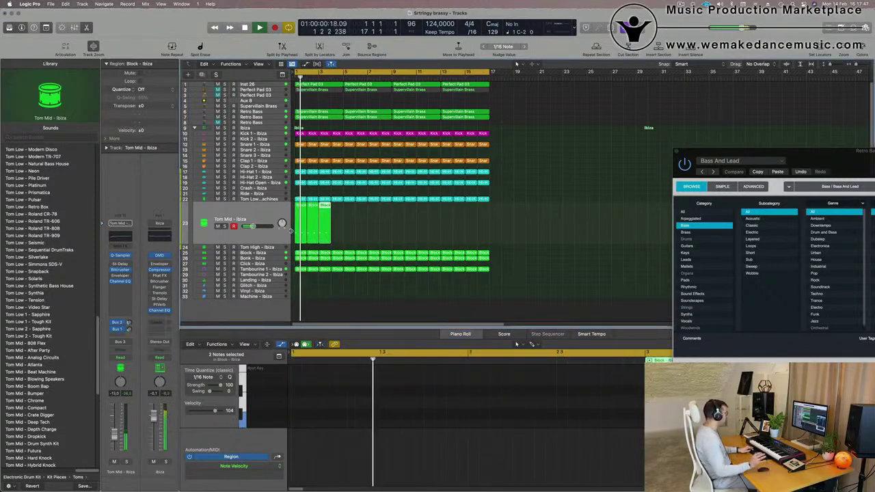
pyautogui.press('super+r')
pyautogui.press('super+r')
pyautogui.press('super+r')
pyautogui.press('super+r')
pyautogui.press('super+r')
pyautogui.press('super+r')
pyautogui.press('super+r')
pyautogui.press('super+r')
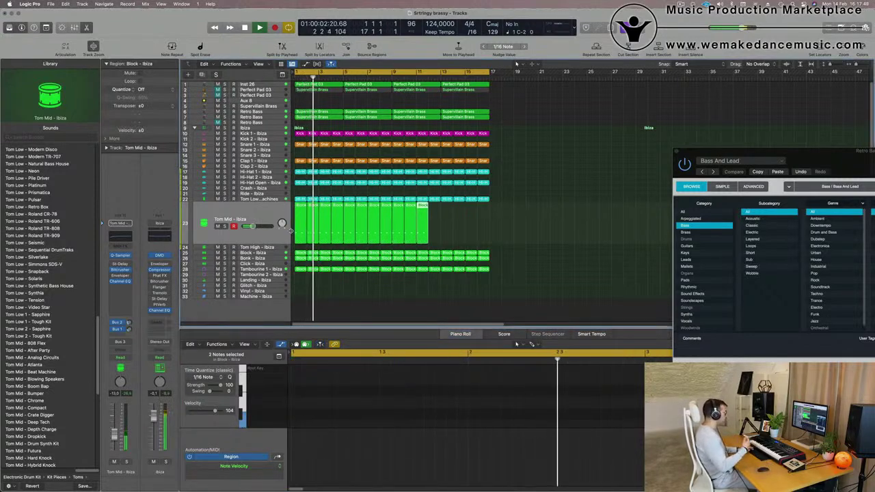
pyautogui.press('super+r')
pyautogui.press('super+r')
pyautogui.press('super+r')
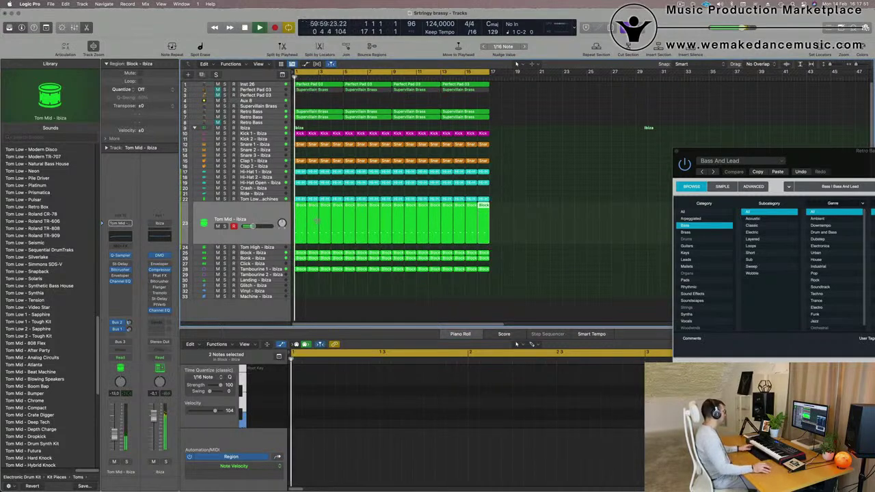
# Step: Raise the Tom Mid track's volume to -9.0 dB and load the Tom Mid - After Party patch
pyautogui.click(246, 215)
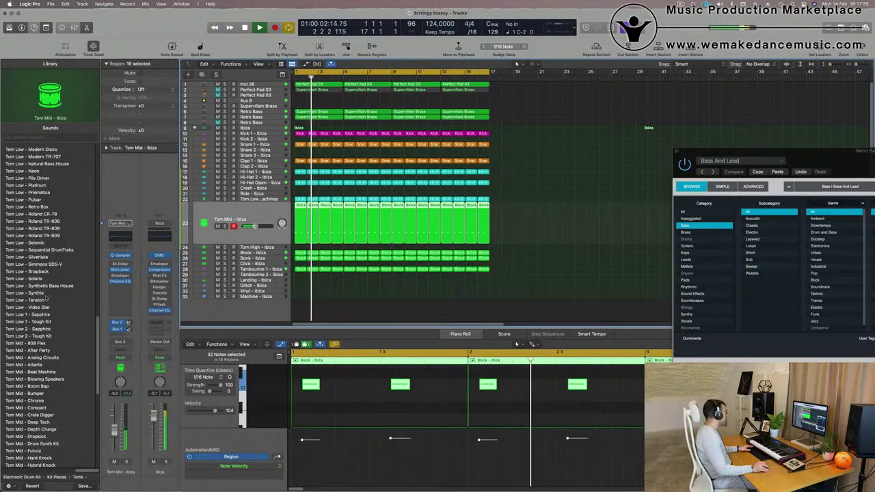
pyautogui.scroll(-3, 60, 338)
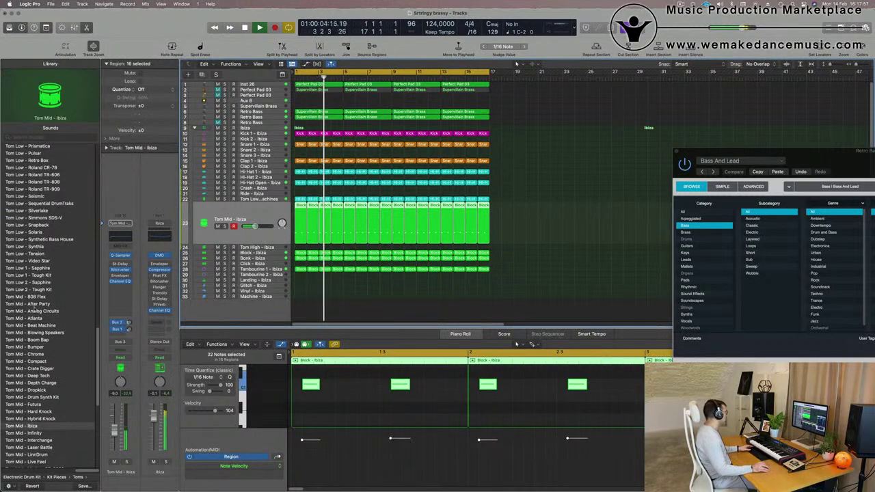
pyautogui.click(32, 305)
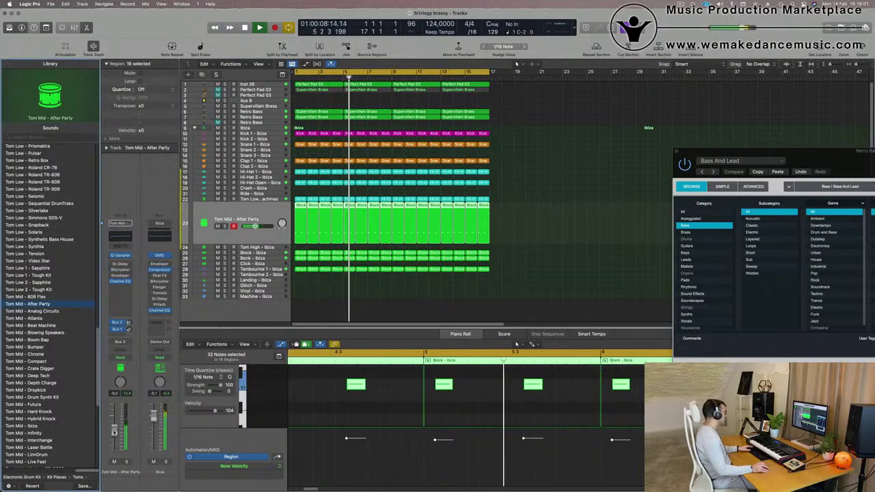
pyautogui.press('Return')
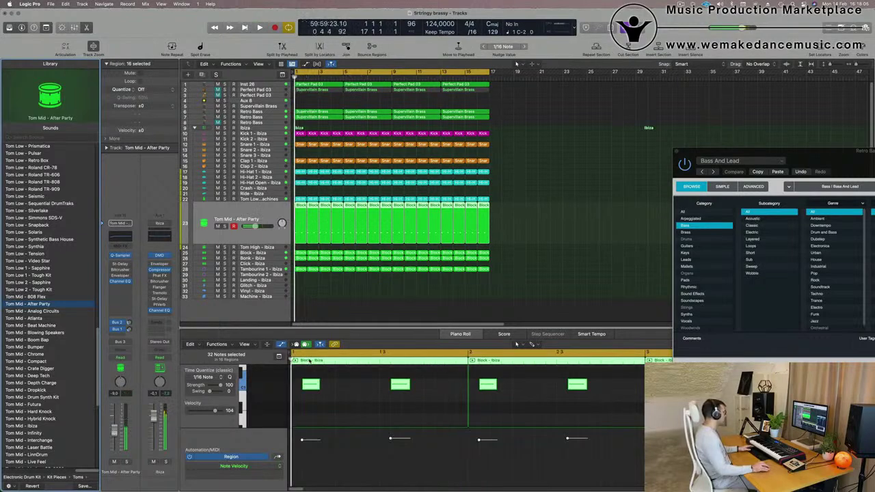
pyautogui.press('space')
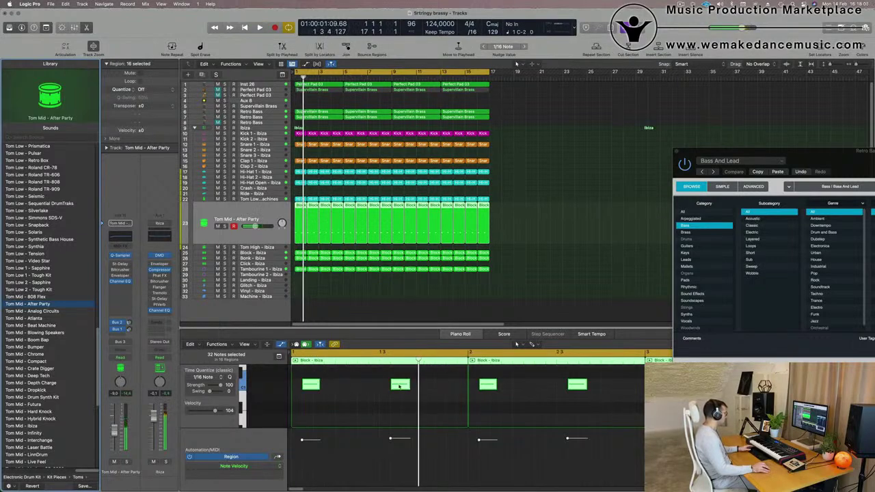
# Step: Move only the second tom note of the first bar to position 1 4 3 1
pyautogui.moveTo(399, 386); pyautogui.dragTo(460, 388)
pyautogui.press('super+z')
pyautogui.press('space')
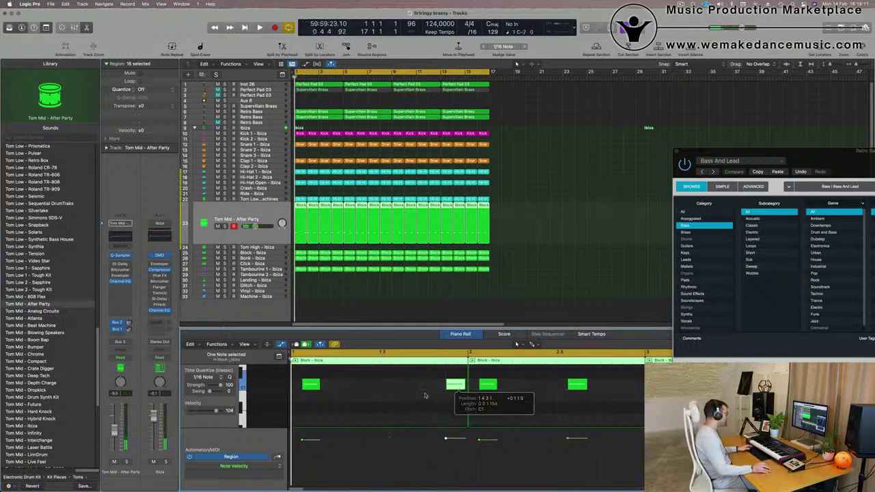
# Step: Play the first two bars repeatedly from the start to check the timing of the moved tom note
pyautogui.press('super+Left')
pyautogui.press('super+Left')
pyautogui.press('super+Left')
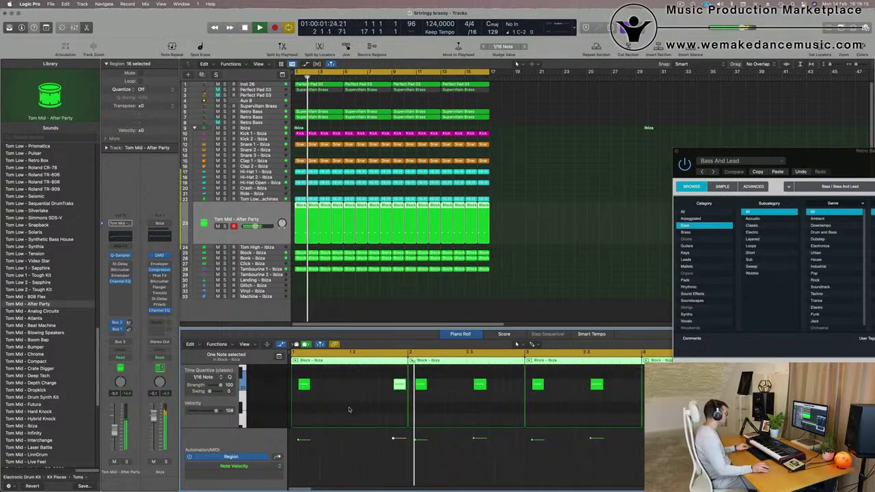
pyautogui.press('Return')
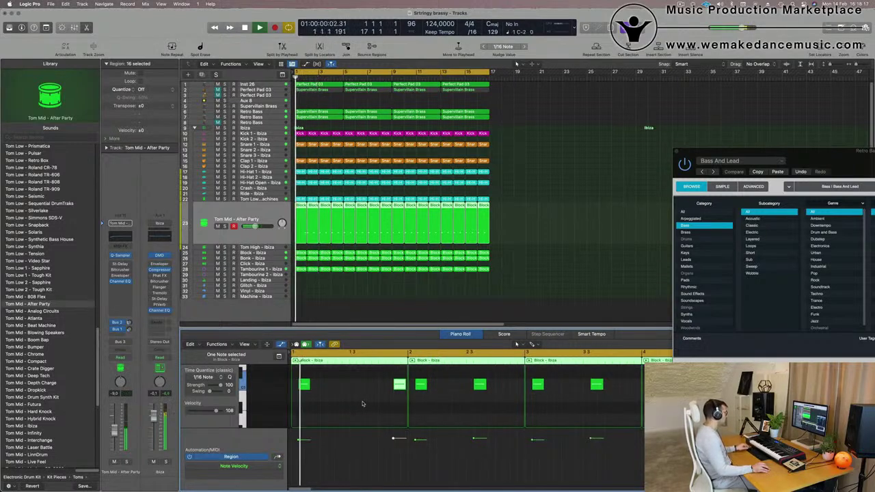
pyautogui.press('super+Left')
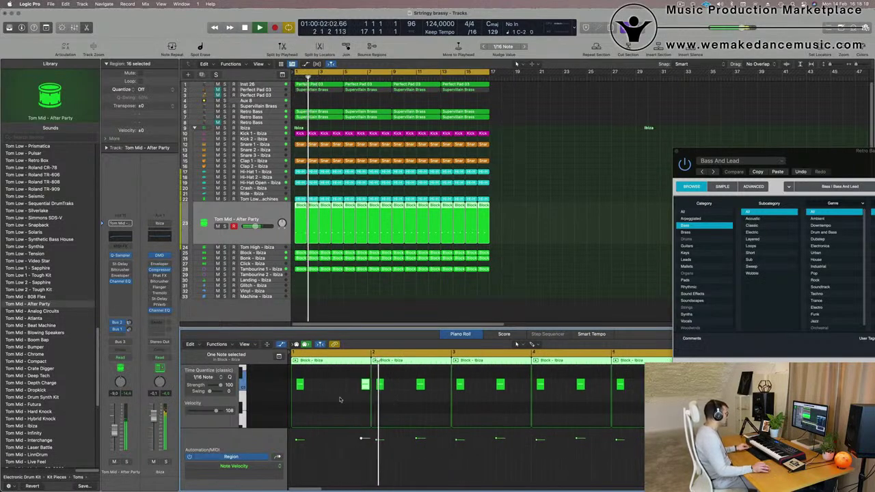
pyautogui.press('super+Left')
pyautogui.press('Return')
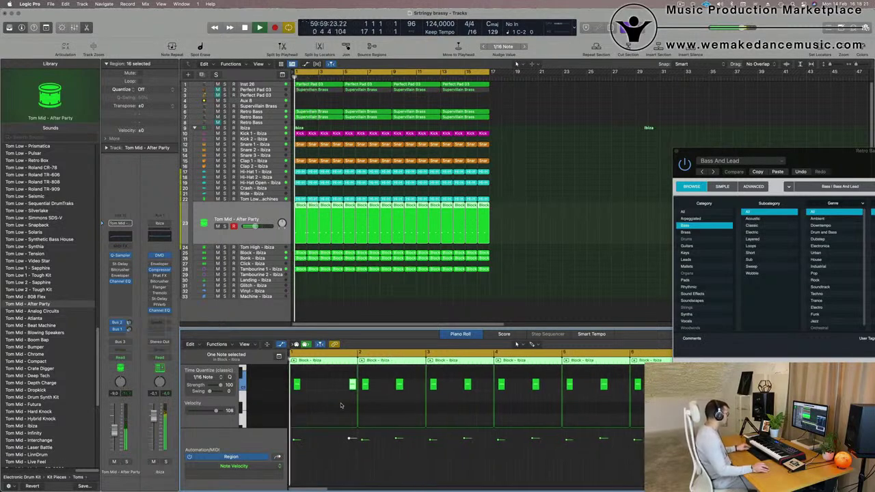
pyautogui.press('super+Right')
pyautogui.press('super+Left')
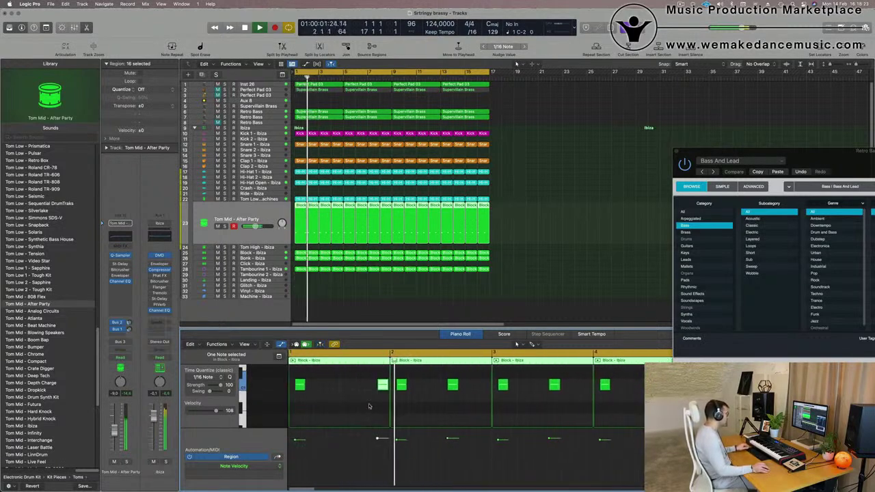
pyautogui.press('Return')
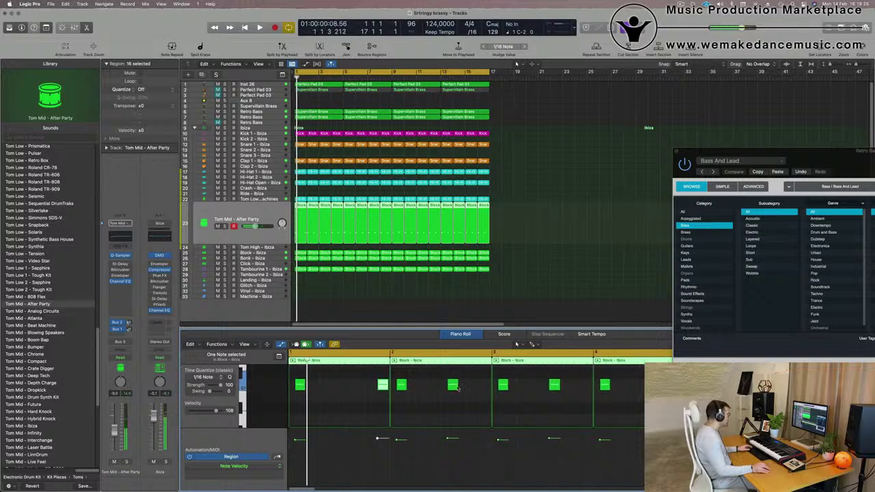
# Step: Move the second bar's second tom note to the same late position as in bar 1 and delete the regions from bar 3 onward
pyautogui.moveTo(453, 386); pyautogui.dragTo(489, 376)
pyautogui.moveTo(522, 208); pyautogui.dragTo(288, 233)
pyautogui.press('Delete')
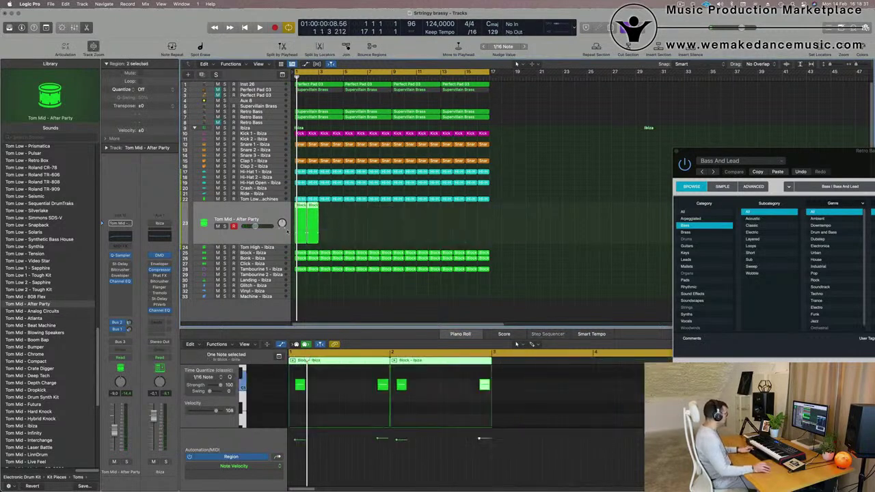
# Step: Repeat the two edited Tom Mid regions until they fill bars 1 to 16 and start playback
pyautogui.press('super+r')
pyautogui.press('super+r')
pyautogui.press('super+r')
pyautogui.press('super+r')
pyautogui.press('super+r')
pyautogui.press('super+r')
pyautogui.press('super+r')
pyautogui.press('space')
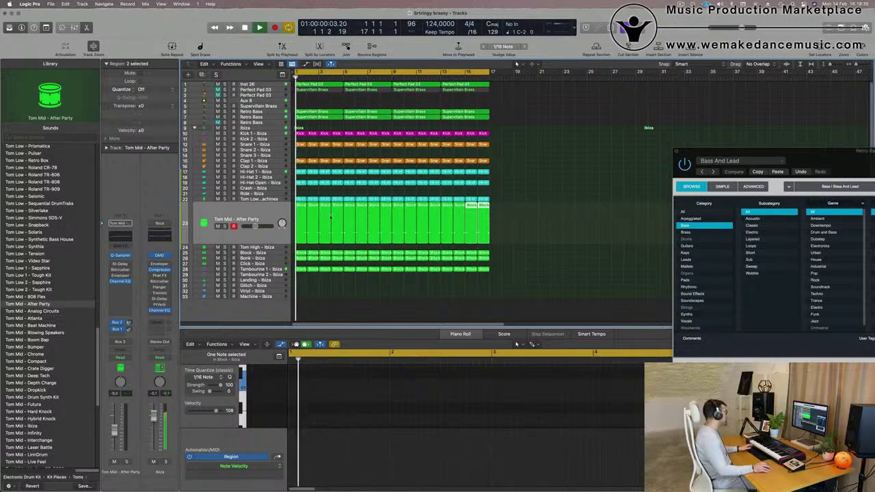
# Step: Audition the Tom Mid patches Analog Circuits, Atlanta and Beat Machine on the tom track during playback
pyautogui.click(276, 230)
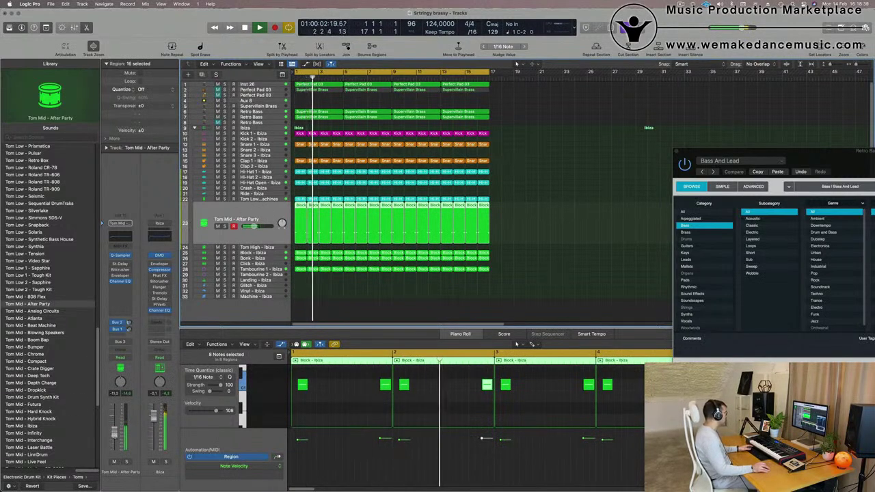
pyautogui.click(41, 311)
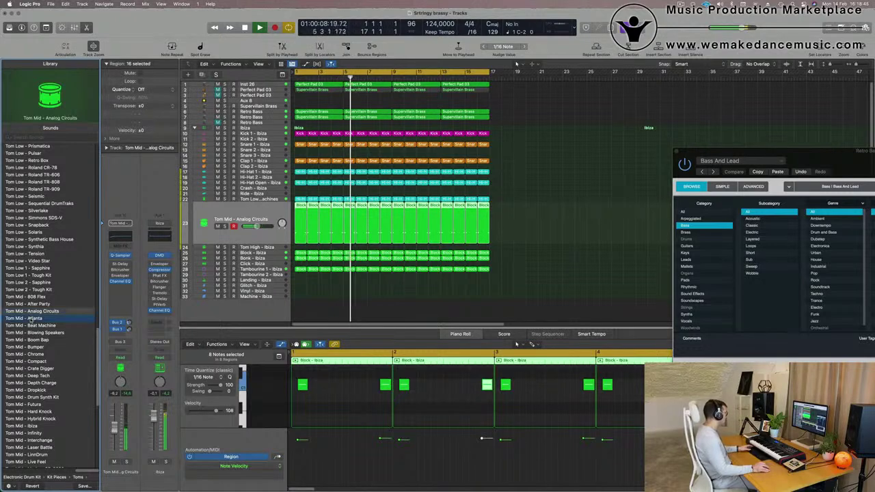
pyautogui.click(34, 318)
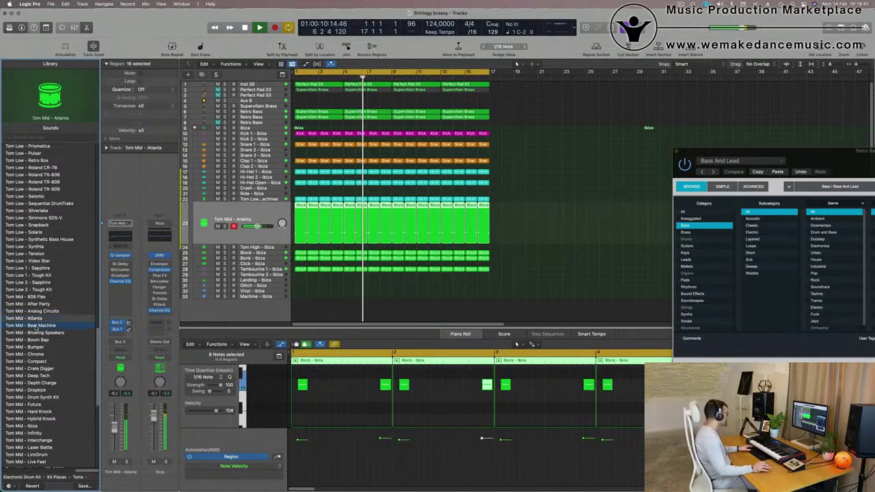
pyautogui.click(30, 325)
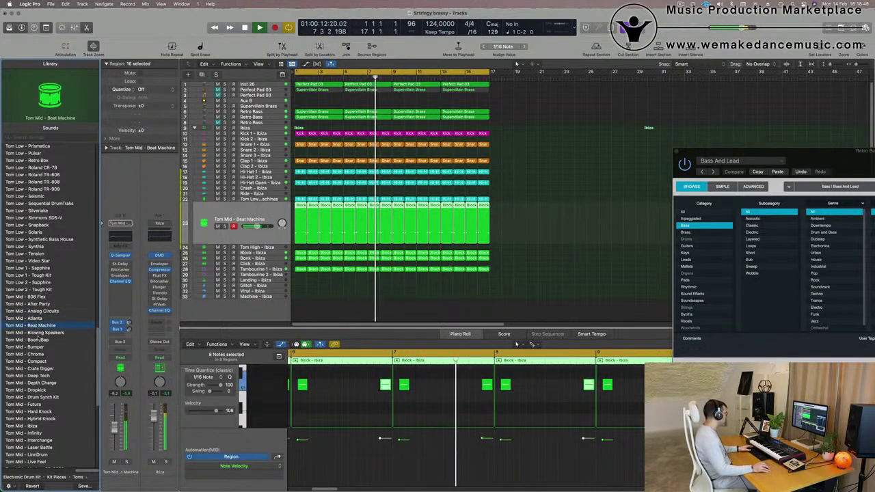
# Step: Load the Tom Mid - Boom Bap patch and open the track's Channel EQ
pyautogui.click(29, 340)
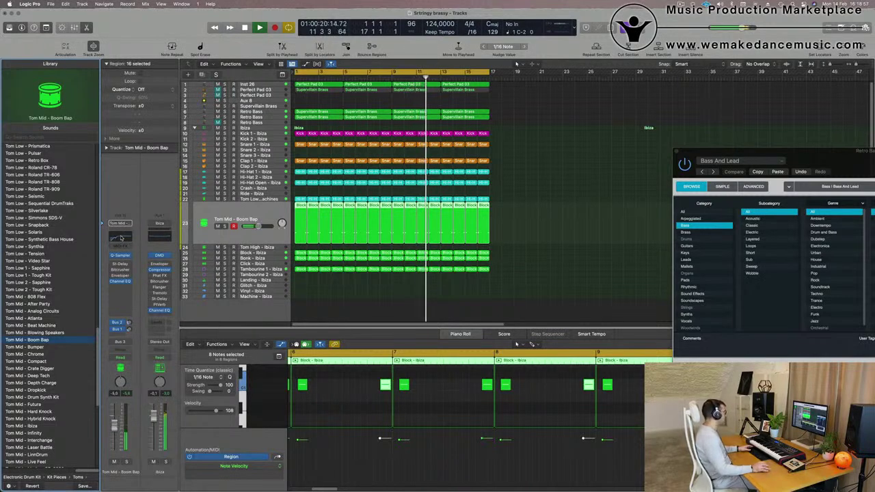
pyautogui.click(120, 237)
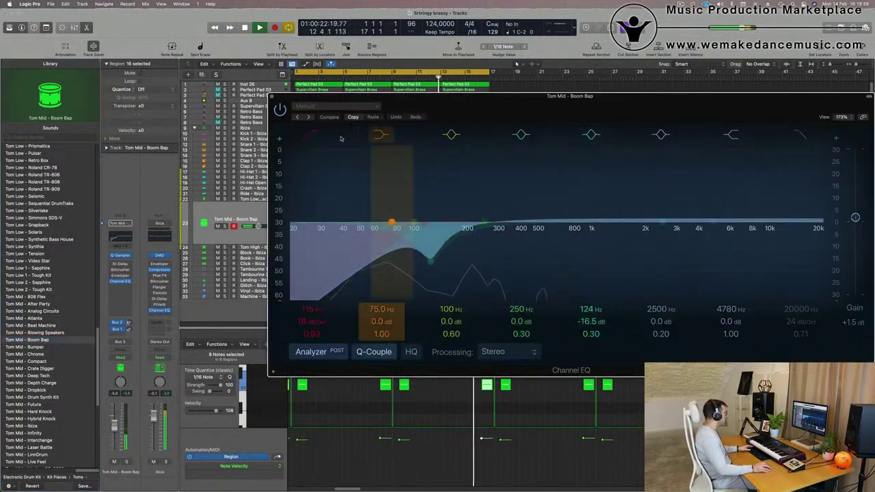
# Step: Add a 1.1 dB boost at 148 Hz and a 232 Hz low cut to the tom's Channel EQ, and close the EQ
pyautogui.moveTo(415, 222)
pyautogui.mouseDown()
pyautogui.moveTo(473, 220)
pyautogui.moveTo(428, 220)
pyautogui.mouseUp()
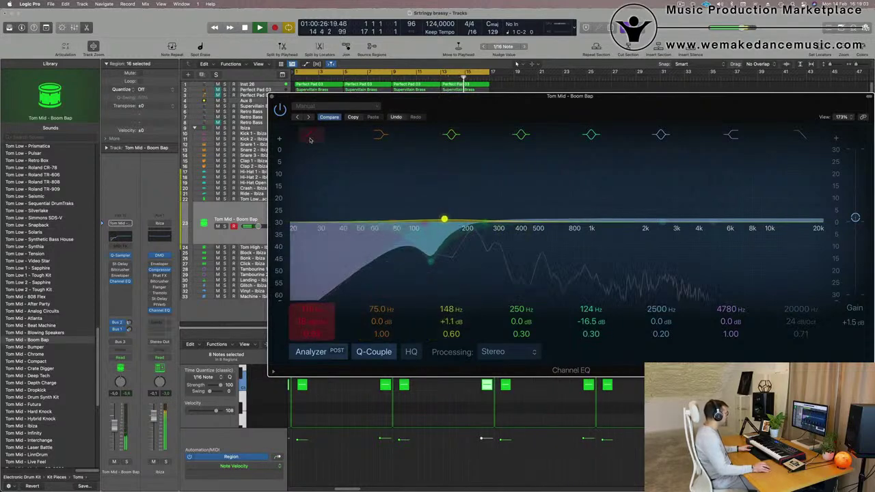
pyautogui.moveTo(423, 223); pyautogui.dragTo(509, 223)
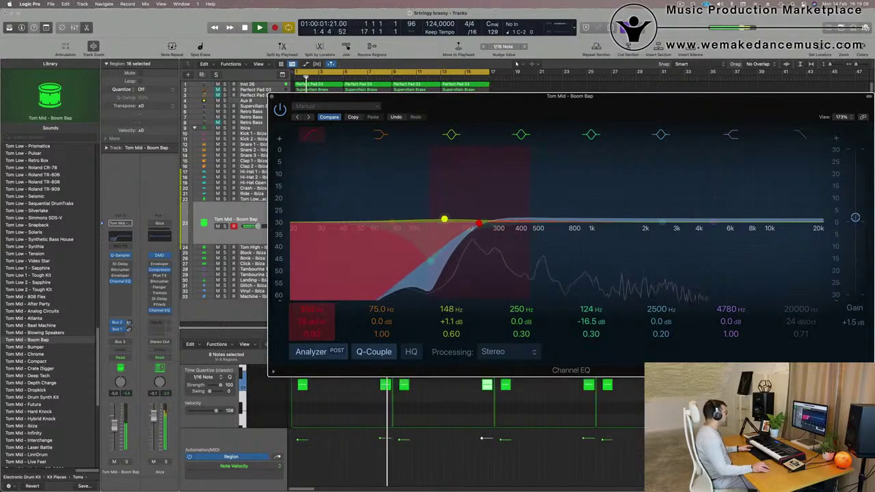
pyautogui.press('space')
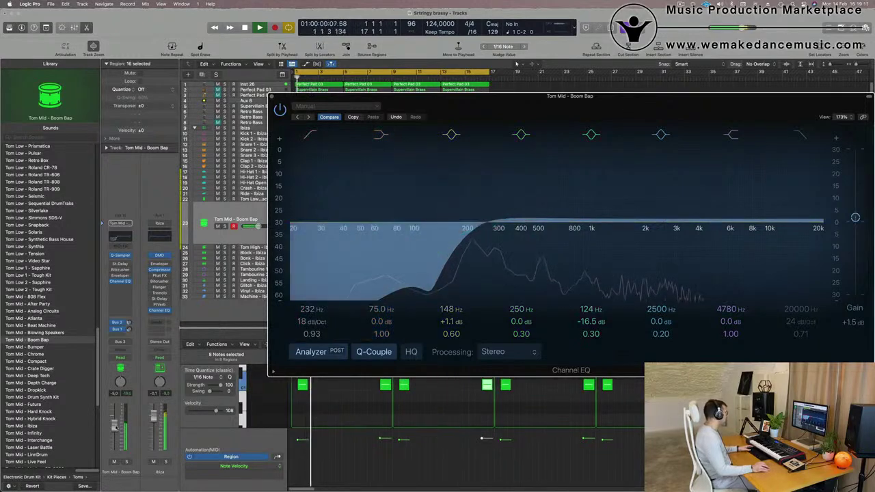
pyautogui.click(28, 340)
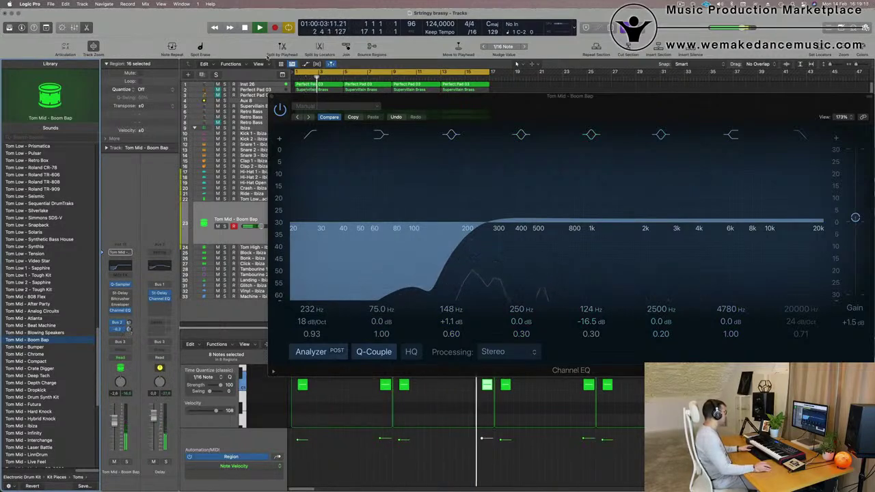
pyautogui.click(272, 97)
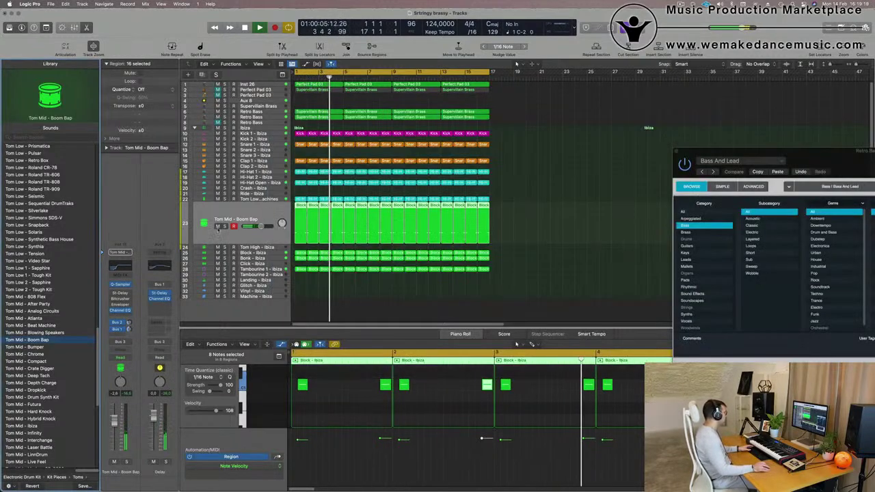
# Step: Audition the tom track soloed together with Block, Bonk, Kick 1 and Inst 26, clear all solos and stop playback
pyautogui.click(225, 226)
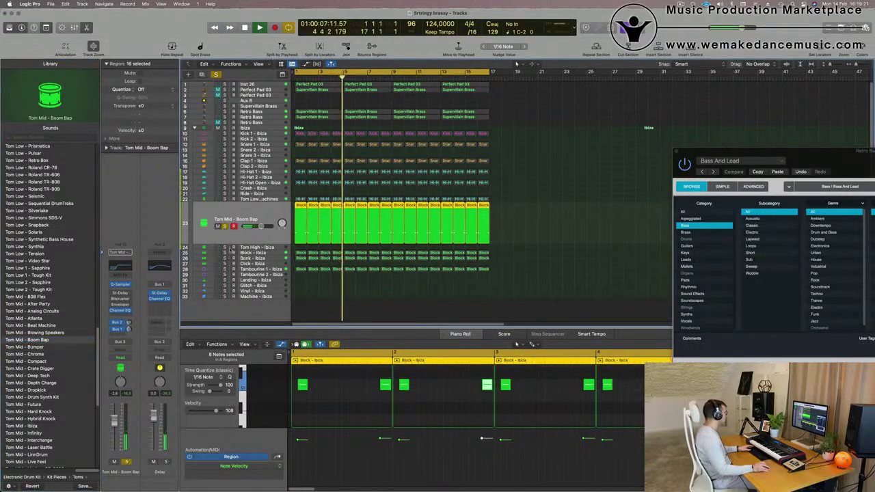
pyautogui.click(224, 253)
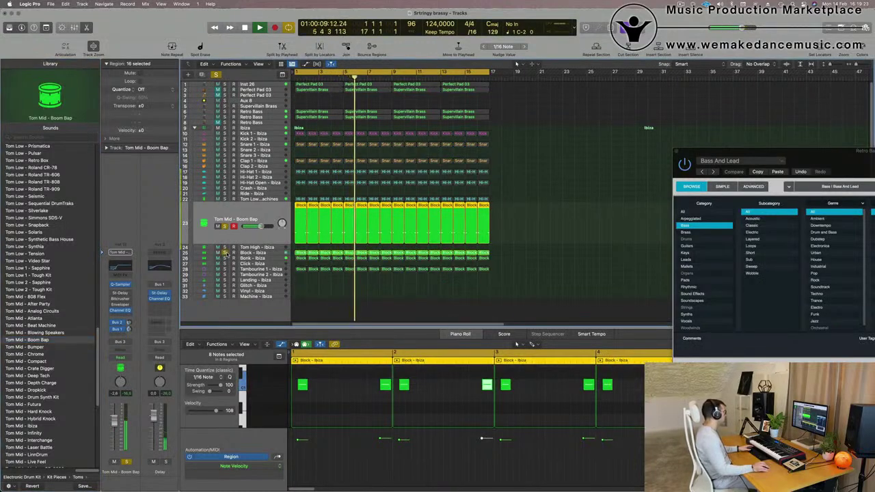
pyautogui.click(225, 253)
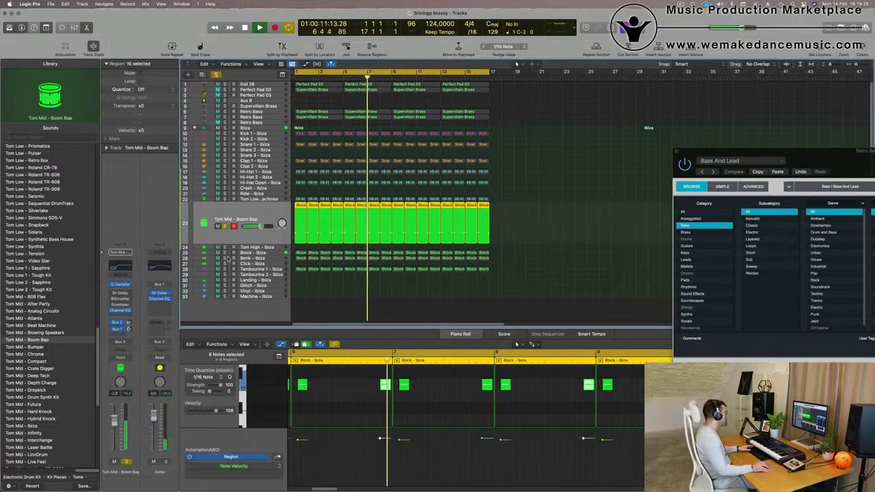
pyautogui.click(225, 258)
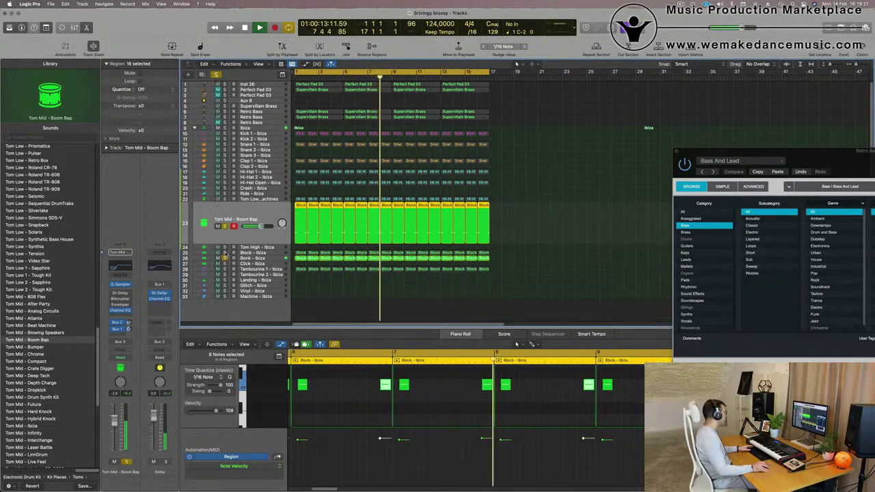
pyautogui.click(224, 253)
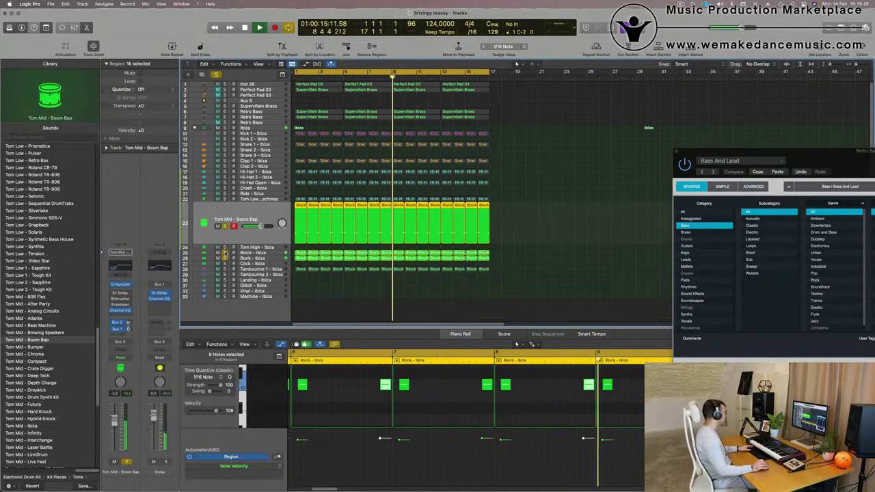
pyautogui.click(225, 133)
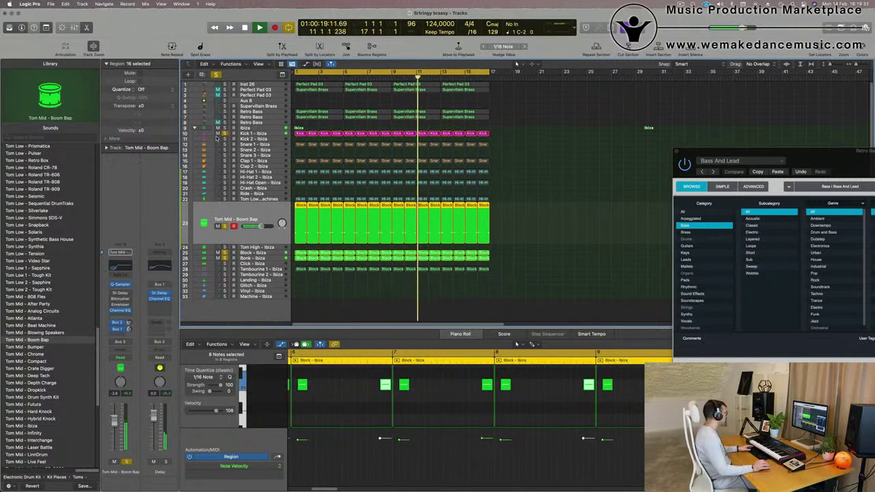
pyautogui.click(224, 84)
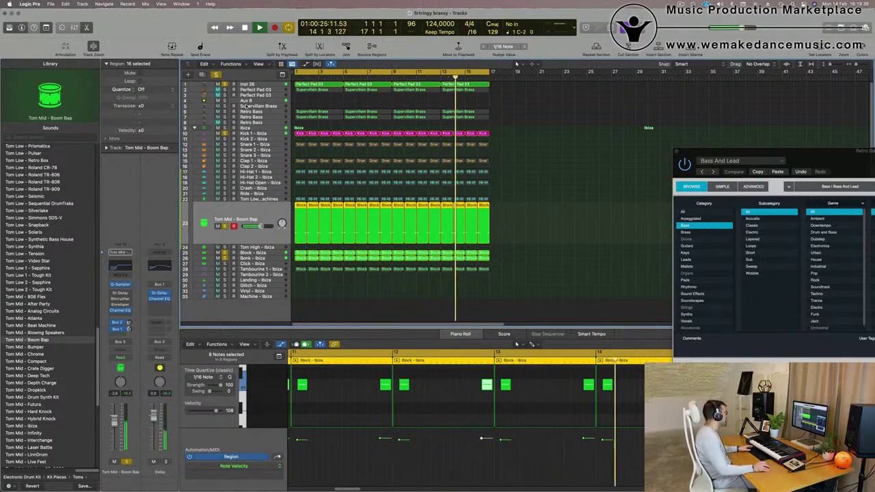
pyautogui.click(215, 74)
pyautogui.press('space')
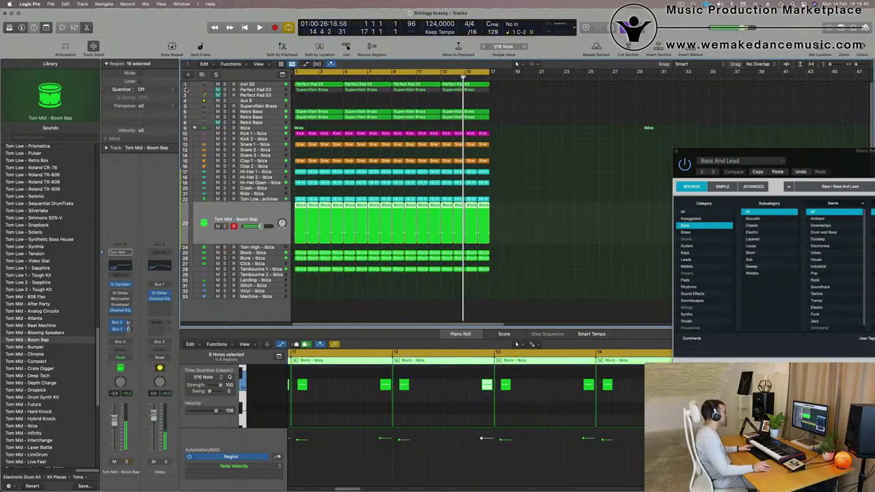
# Step: Play the full arrangement from the start to hear the tom pattern with all unmuted tracks
pyautogui.click(609, 202)
pyautogui.press('Return')
pyautogui.press('space')
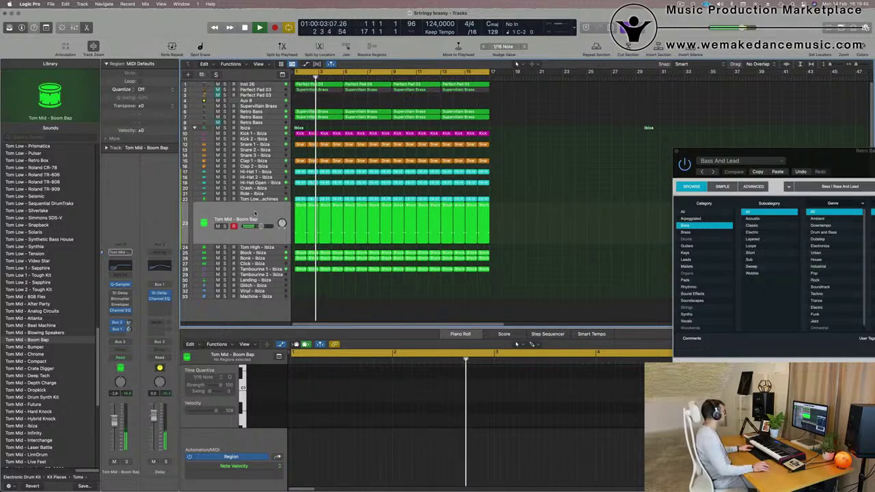
pyautogui.click(256, 214)
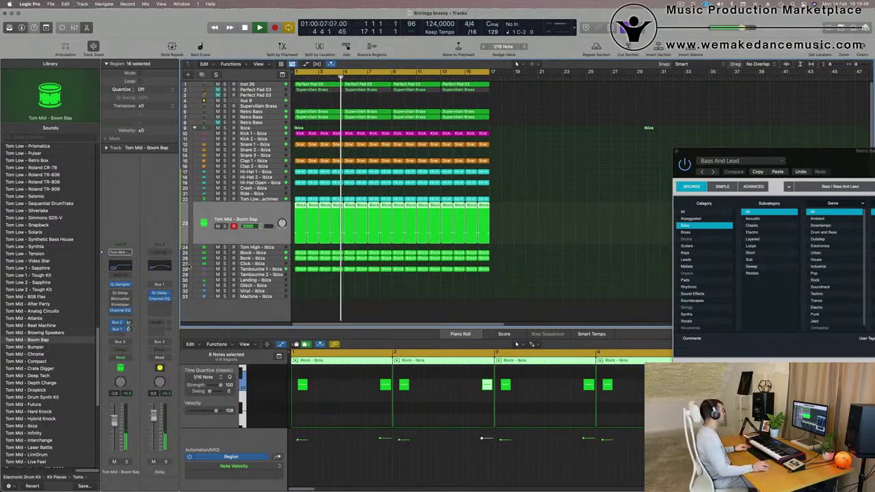
pyautogui.press('super+Right')
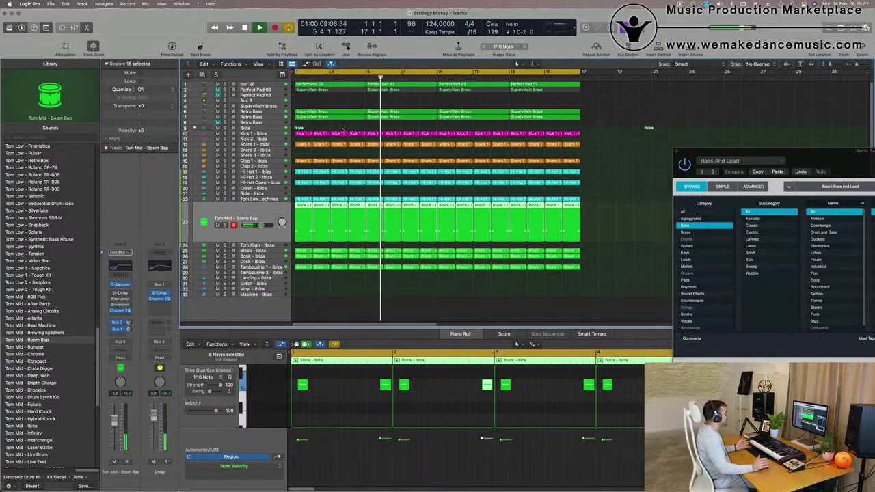
# Step: Unmute the Perfect Pad 03 strings track, replay from the start, and adjust its Bus 4 send and set its volume to -17.2 dB
pyautogui.click(232, 90)
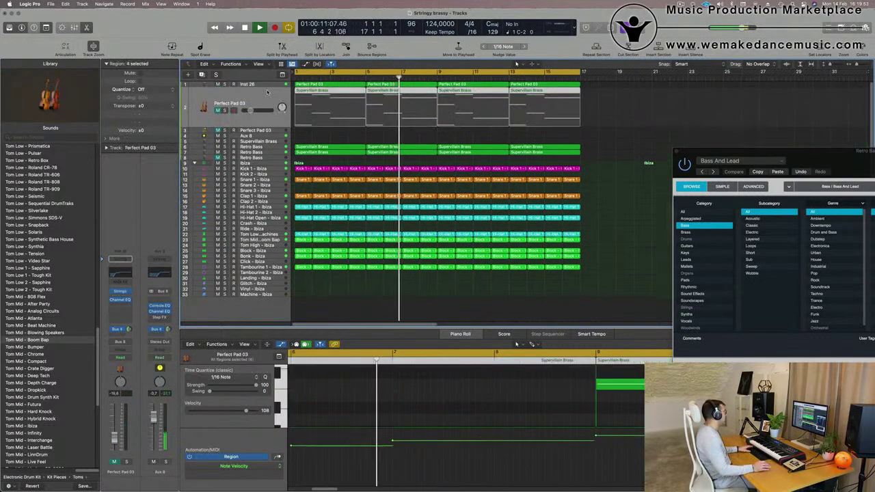
pyautogui.press('Return')
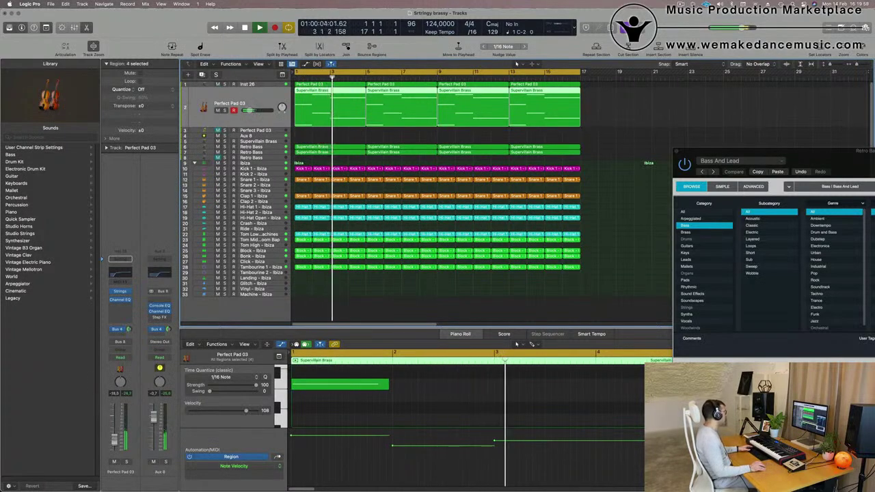
pyautogui.moveTo(114, 442); pyautogui.dragTo(114, 440)
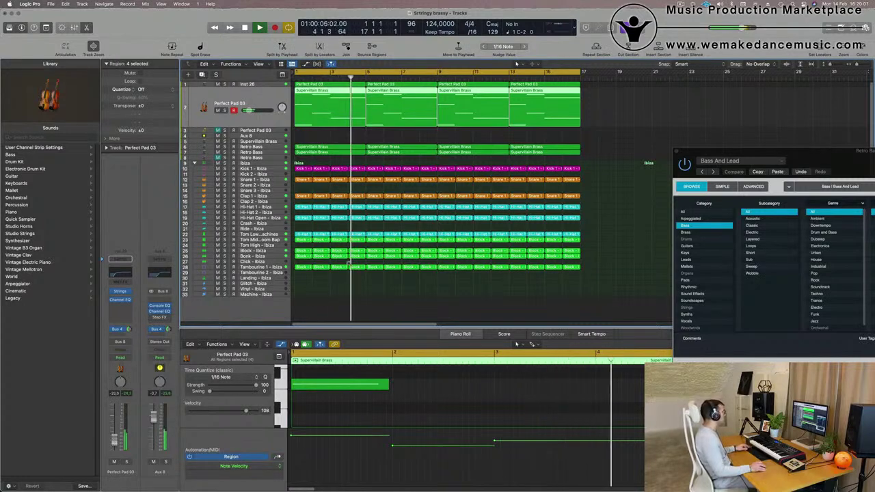
pyautogui.press('super+Left')
pyautogui.press('super+Left')
pyautogui.press('super+Left')
pyautogui.press('super+Left')
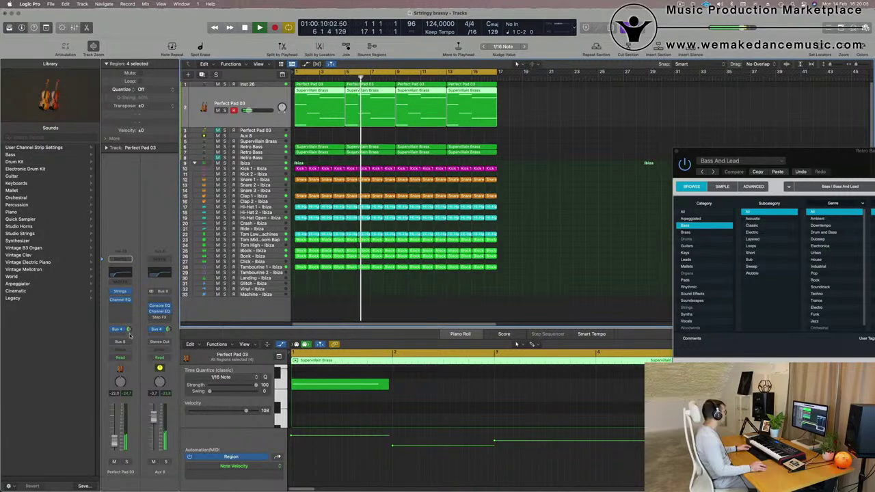
pyautogui.moveTo(129, 330); pyautogui.dragTo(111, 423)
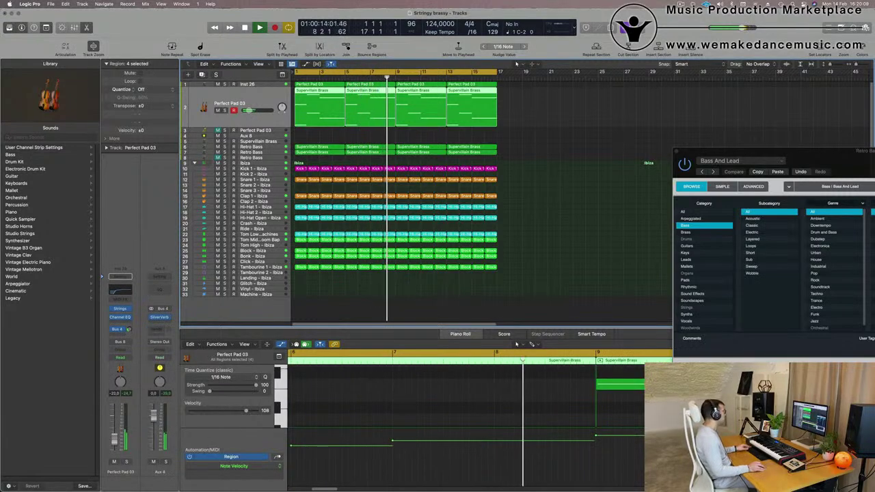
# Step: Repeat all regions of the 16-bar arrangement three times to fill 64 bars, and extend the cycle range to bar 65
pyautogui.press('super+Left')
pyautogui.press('super+Left')
pyautogui.press('super+Left')
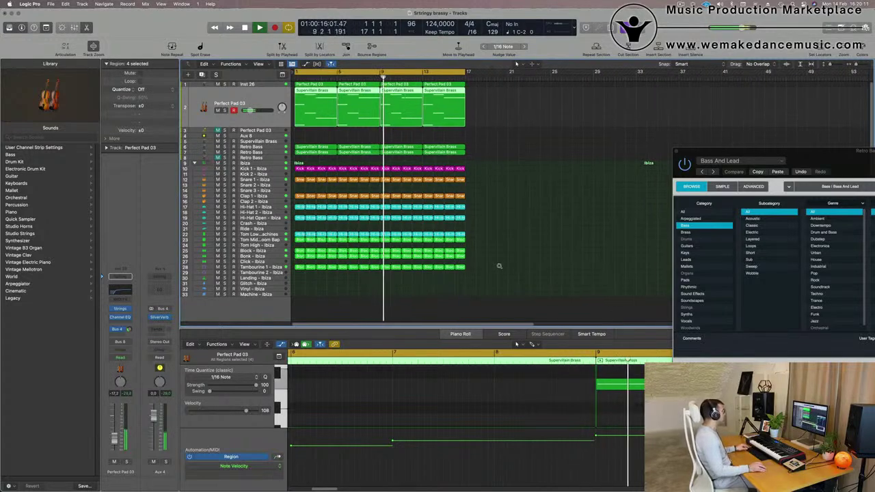
pyautogui.click(499, 267)
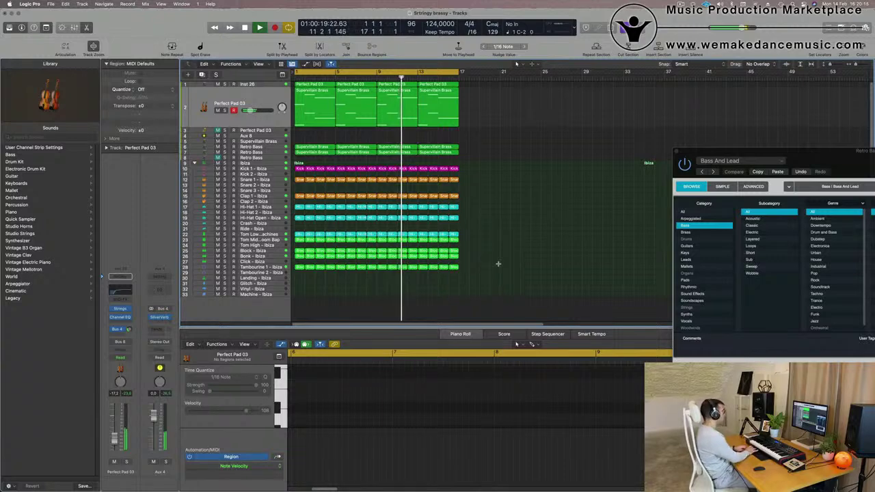
pyautogui.press('super+a')
pyautogui.press('super+r')
pyautogui.press('super+r')
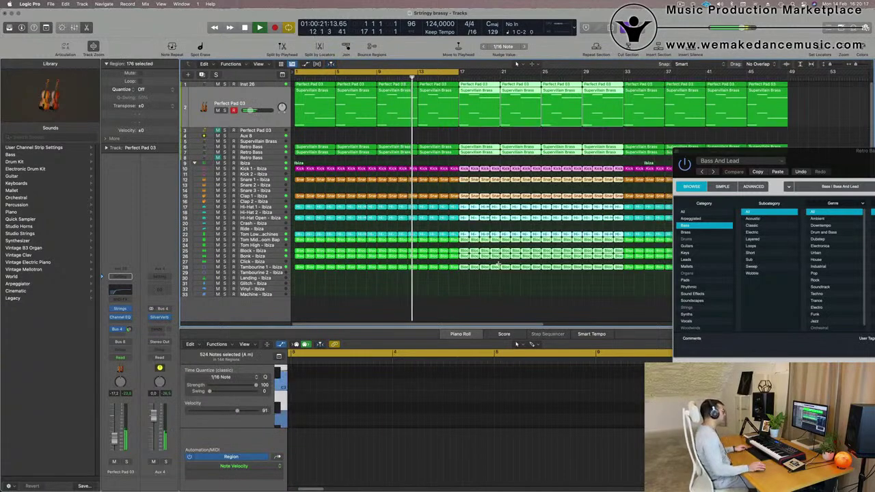
pyautogui.press('super+r')
pyautogui.press('super+Left')
pyautogui.press('super+Left')
pyautogui.press('super+Left')
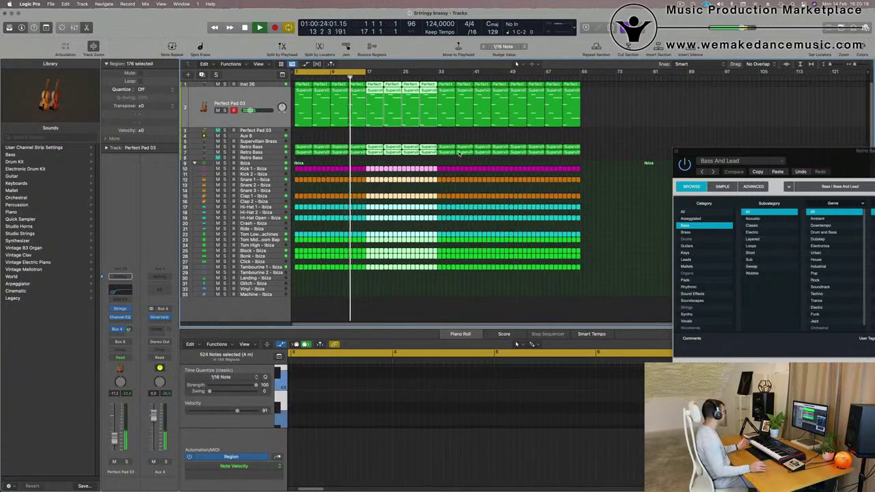
pyautogui.click(587, 129)
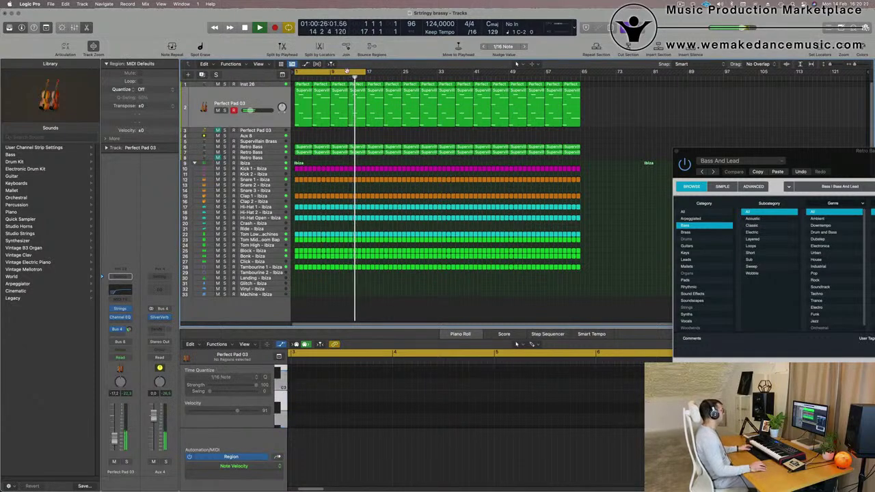
pyautogui.moveTo(369, 71); pyautogui.dragTo(582, 87)
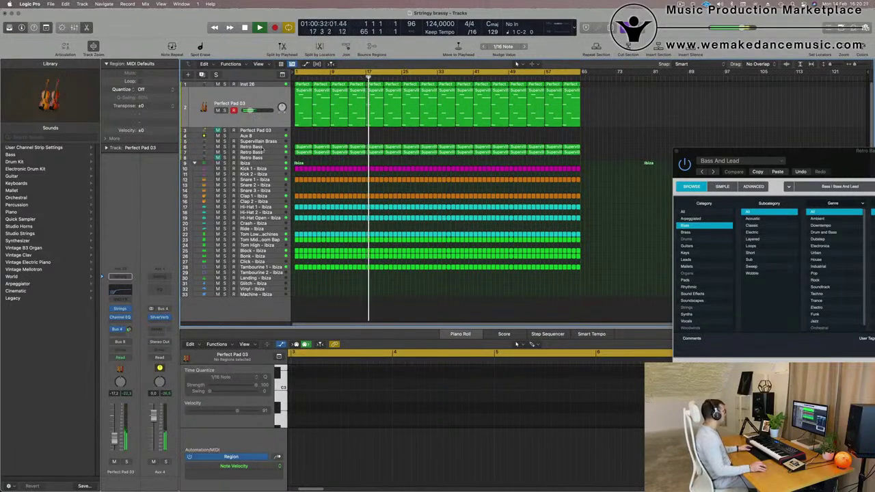
# Step: Audition the second Retro Bass track from the start and duplicate it with its settings onto a new track directly below
pyautogui.click(267, 153)
pyautogui.press('Return')
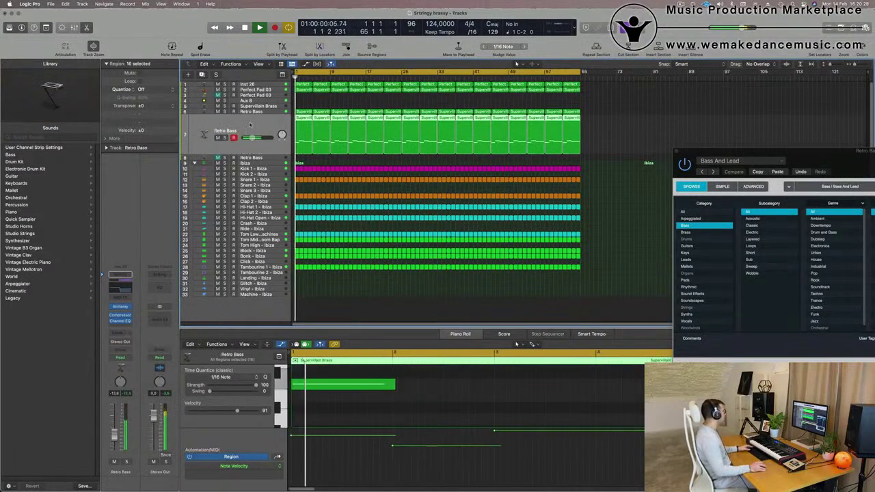
pyautogui.click(224, 138)
pyautogui.click(224, 139)
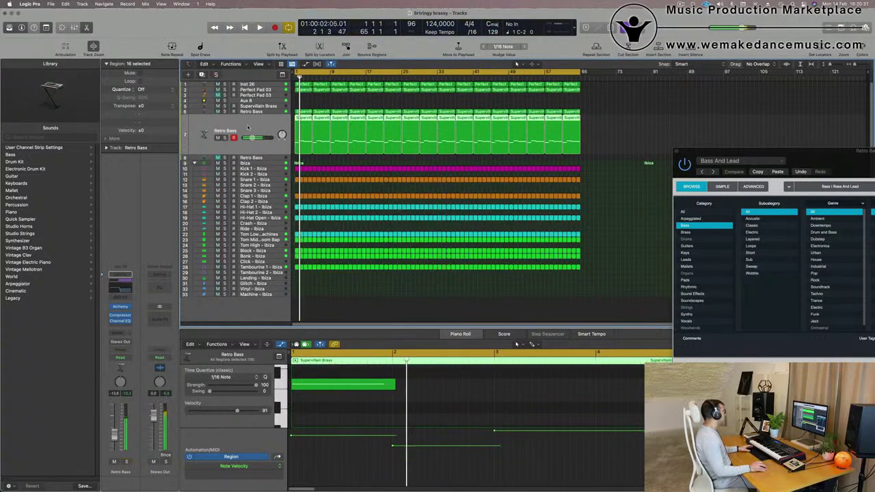
pyautogui.press('Return')
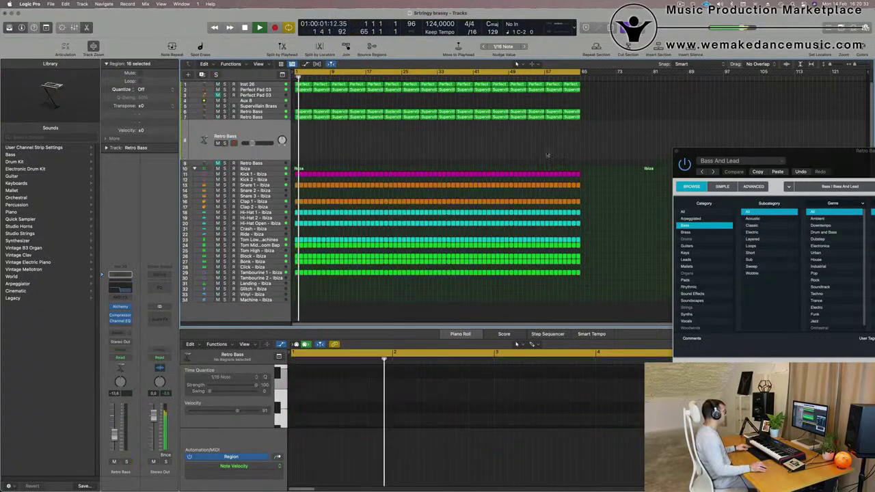
pyautogui.press('super+d')
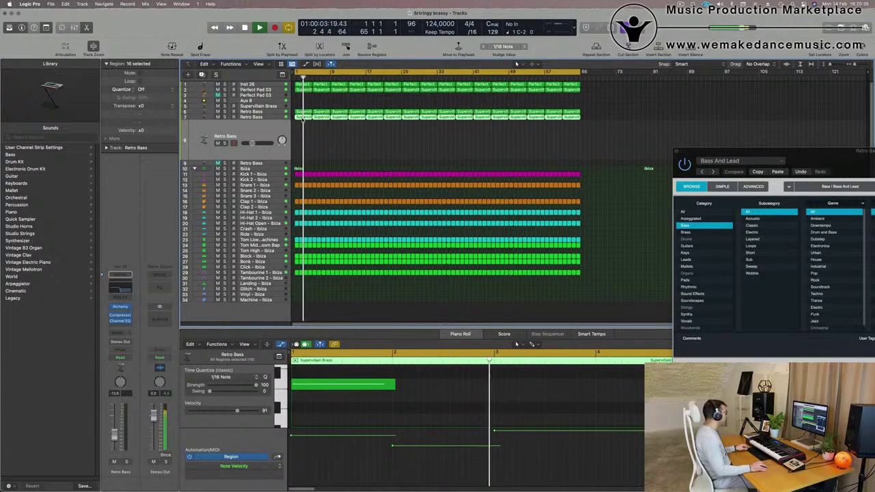
pyautogui.moveTo(302, 120); pyautogui.dragTo(303, 139)
pyautogui.press('space')
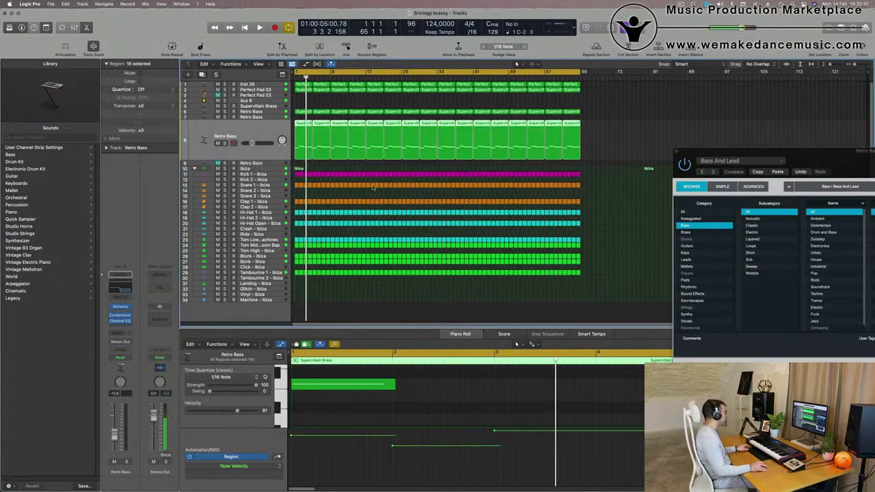
pyautogui.press('super+z')
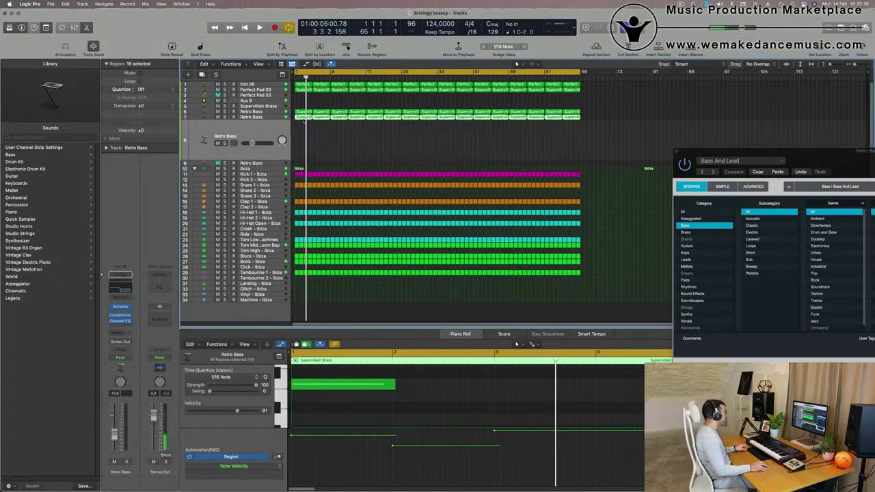
# Step: Copy the Retro Bass regions from track 7 to the duplicate track 8 and delete all copies except the first region
pyautogui.moveTo(302, 121); pyautogui.dragTo(317, 148)
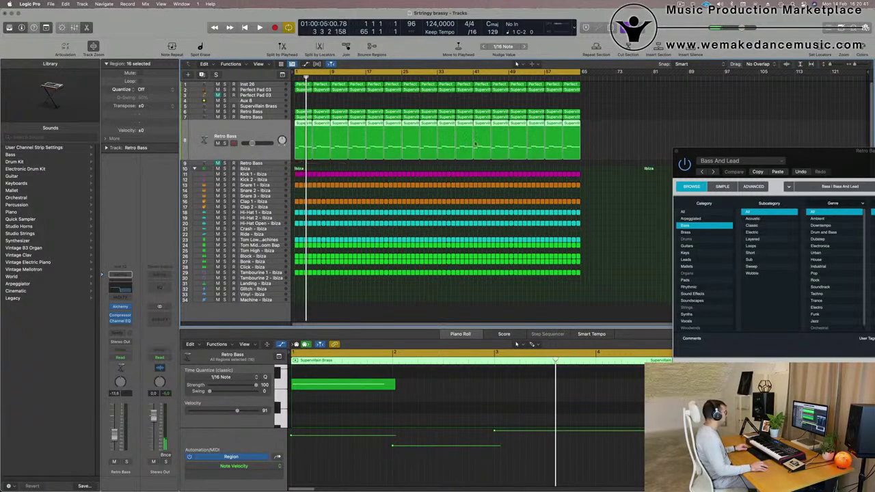
pyautogui.click(591, 145)
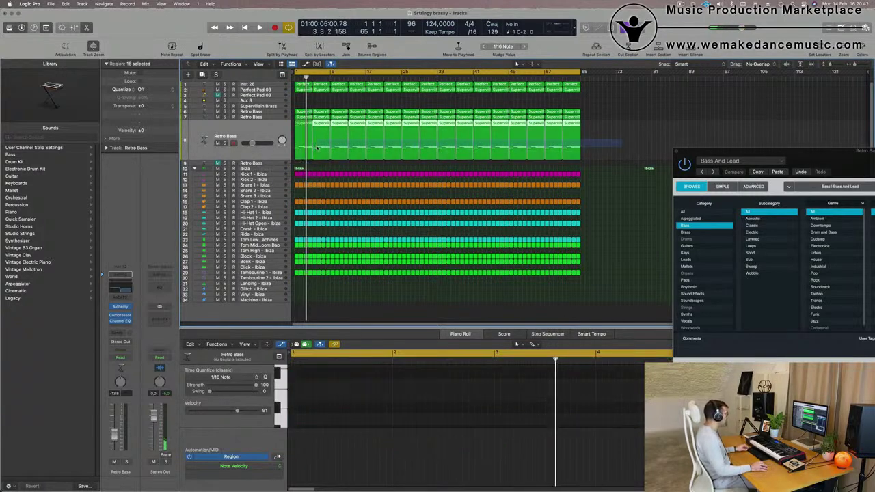
pyautogui.press('Delete')
pyautogui.click(298, 141)
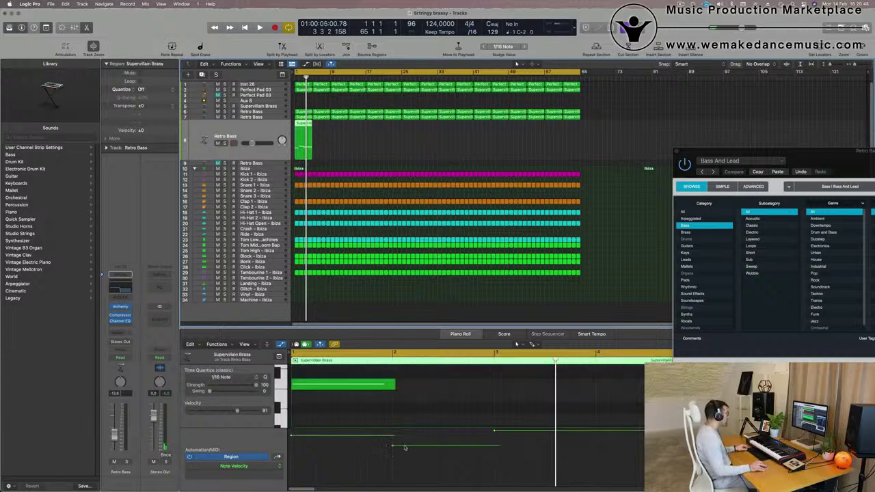
# Step: Enlarge the note editor and delete the last two notes of track 8's region, keeping only the bar 1 note
pyautogui.keyDown('ctrl'); pyautogui.keyDown('alt'); pyautogui.click(395, 417); pyautogui.keyUp('alt'); pyautogui.keyUp('ctrl')
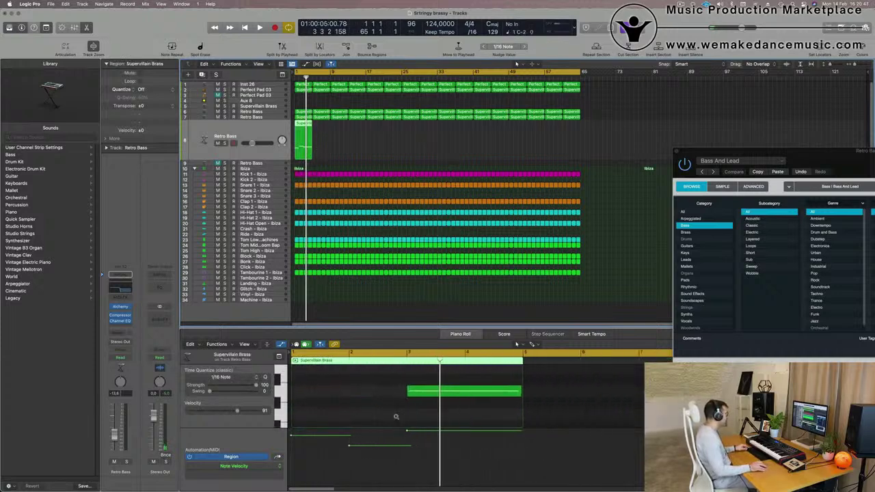
pyautogui.moveTo(405, 328); pyautogui.dragTo(404, 265)
pyautogui.moveTo(374, 371); pyautogui.dragTo(409, 321)
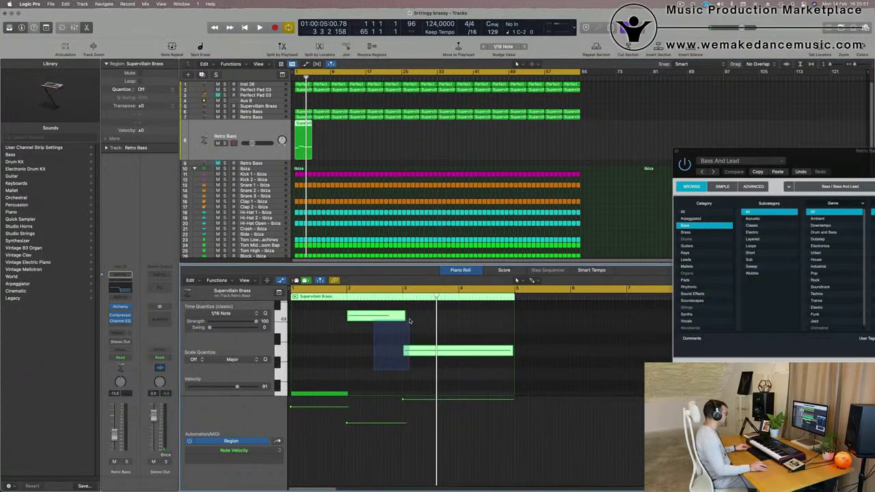
pyautogui.press('Delete')
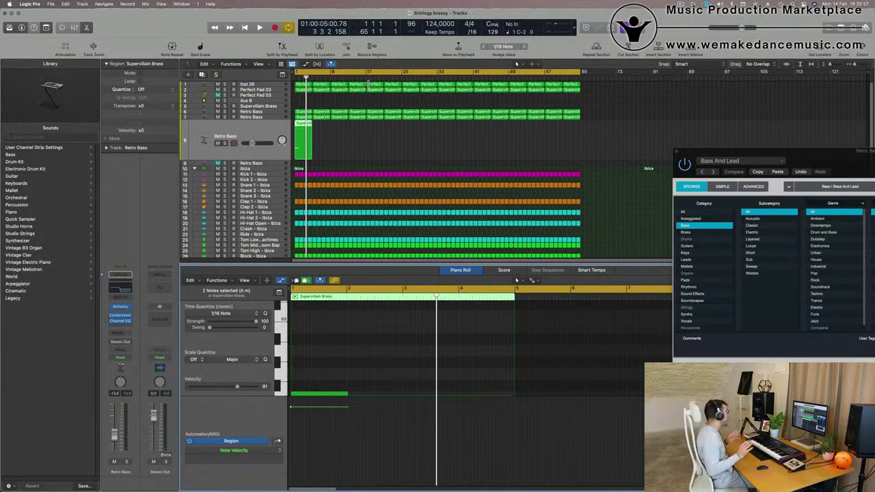
pyautogui.scroll(-2, 315, 335)
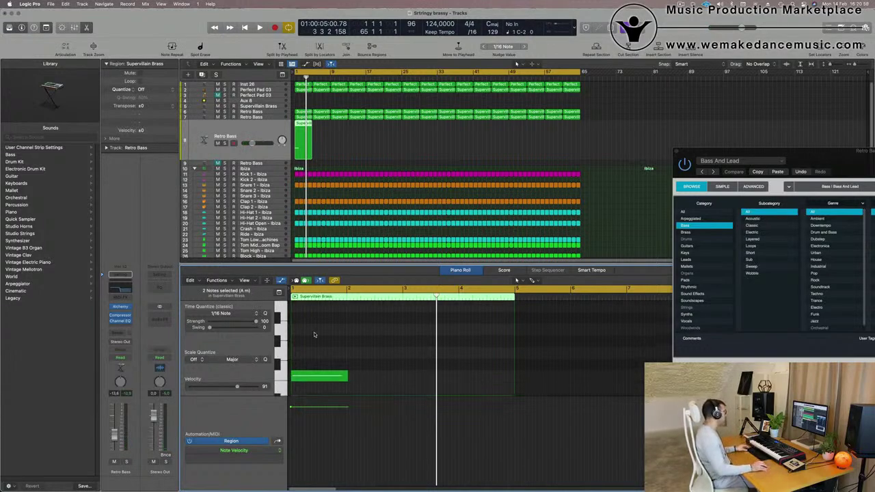
pyautogui.click(315, 376)
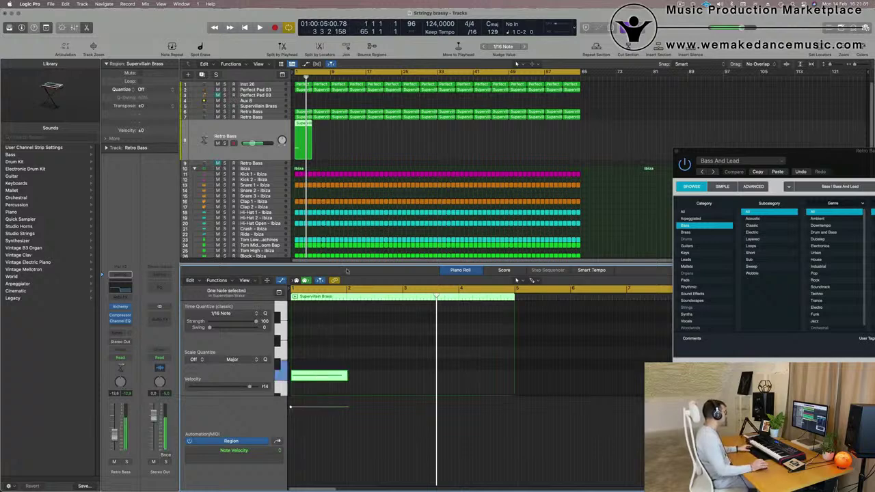
# Step: Open track 8's Alchemy synth, show the Brass category, clear the bass search, and load the 80s Fantasy preset
pyautogui.click(120, 308)
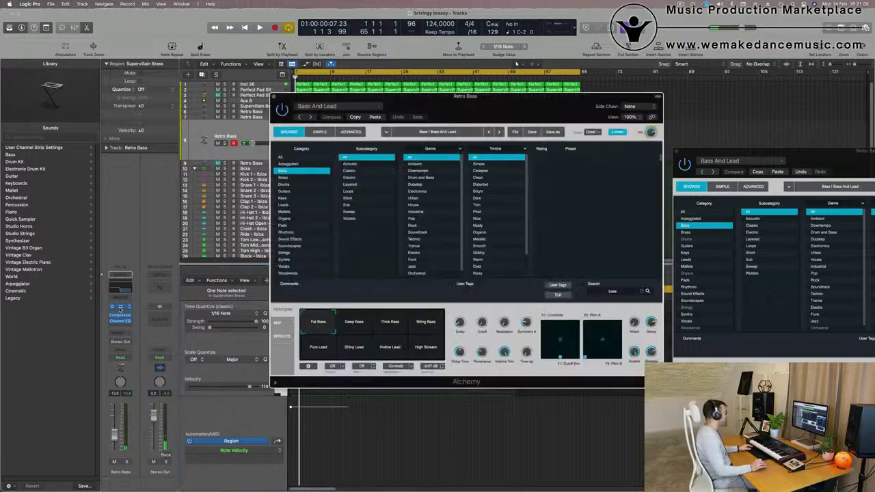
pyautogui.moveTo(499, 106); pyautogui.dragTo(577, 86)
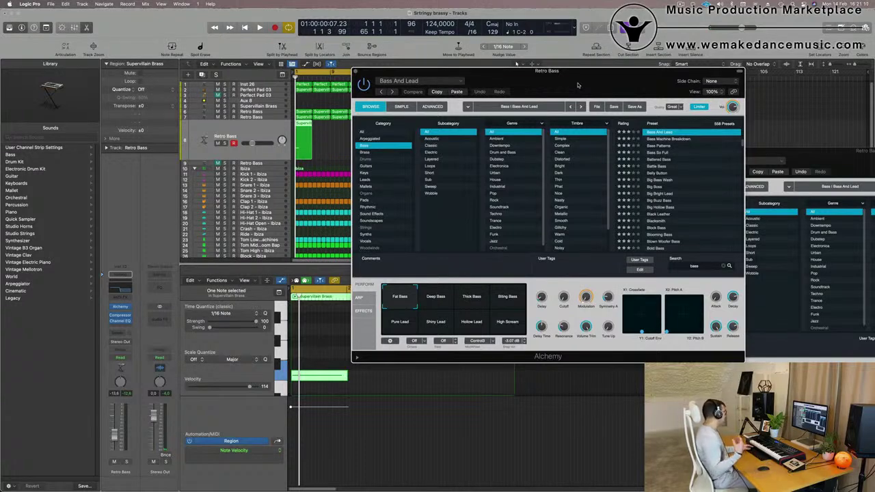
pyautogui.moveTo(578, 86); pyautogui.dragTo(640, 64)
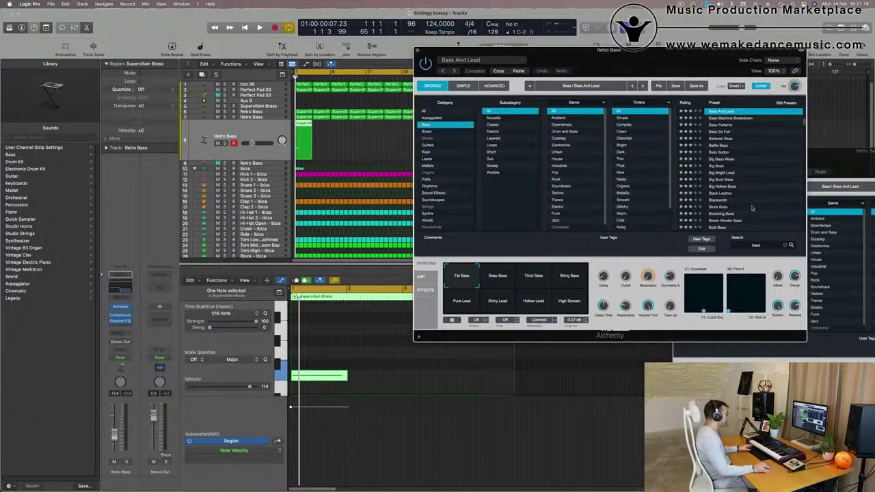
pyautogui.scroll(10, 751, 207)
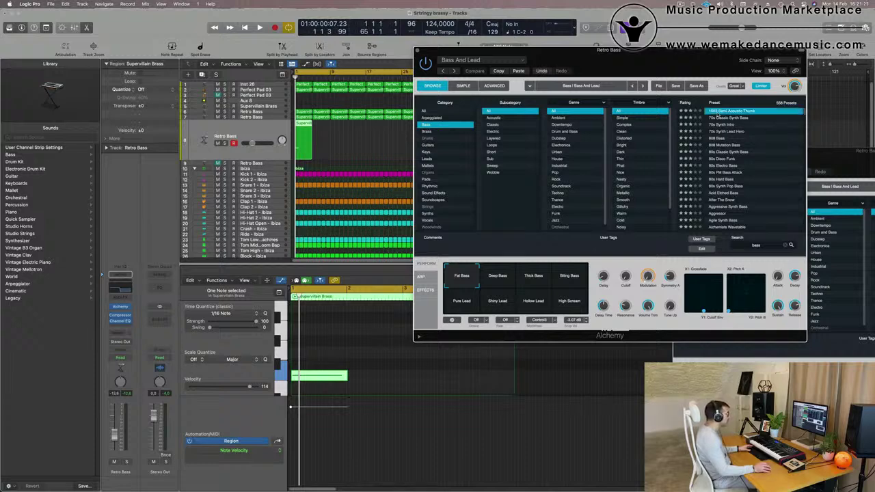
pyautogui.click(426, 131)
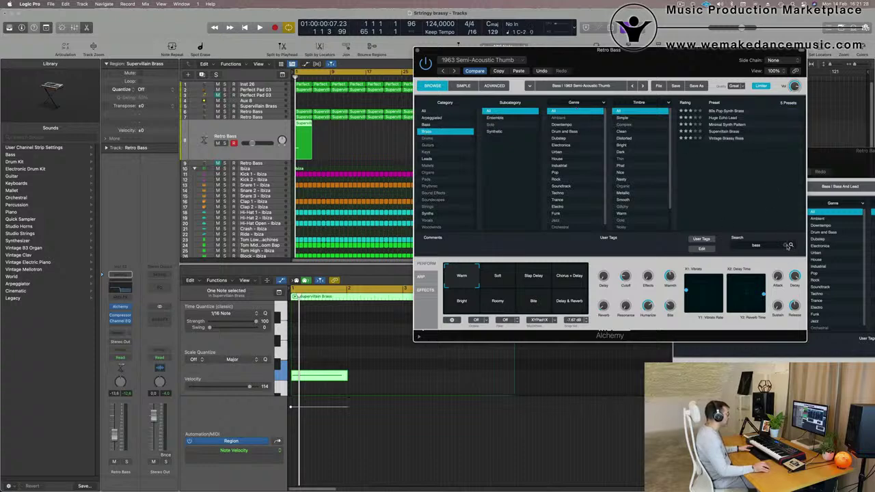
pyautogui.click(788, 245)
pyautogui.click(718, 111)
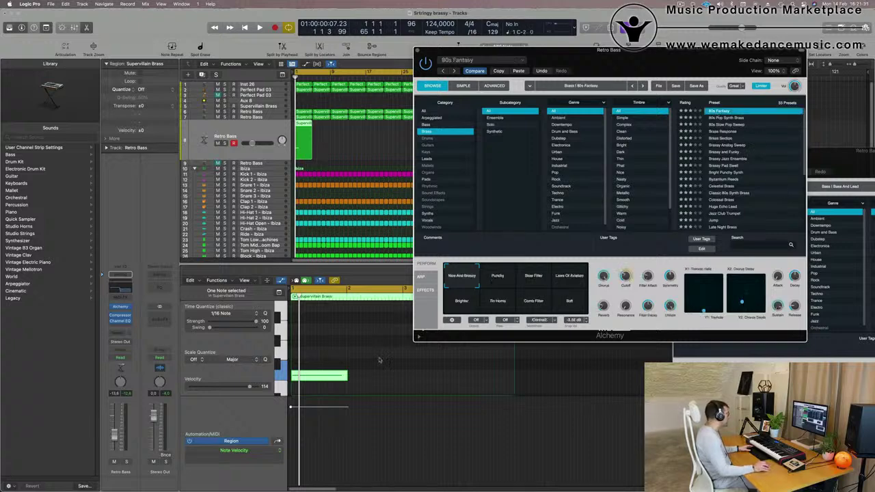
# Step: Audition 80s Fantasy with the full mix and soloed, adjusting its Cutoff and raising track 8's volume to -3.0 dB
pyautogui.moveTo(343, 369); pyautogui.dragTo(343, 351)
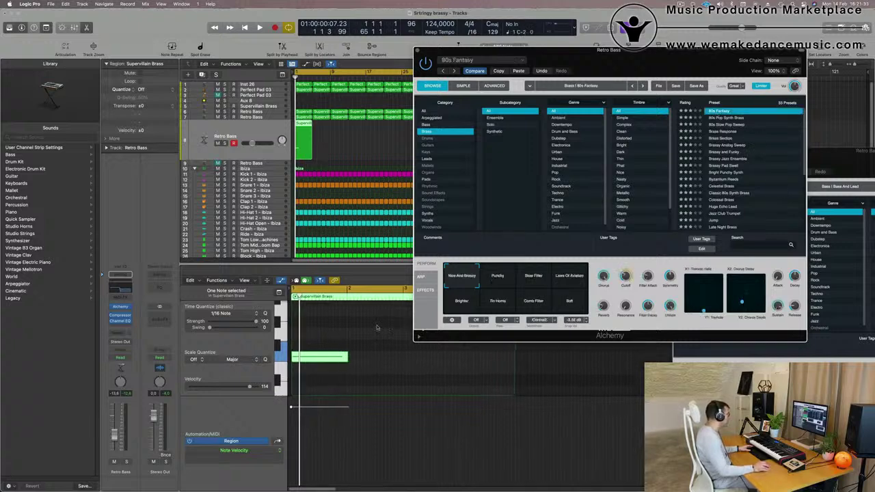
pyautogui.press('space')
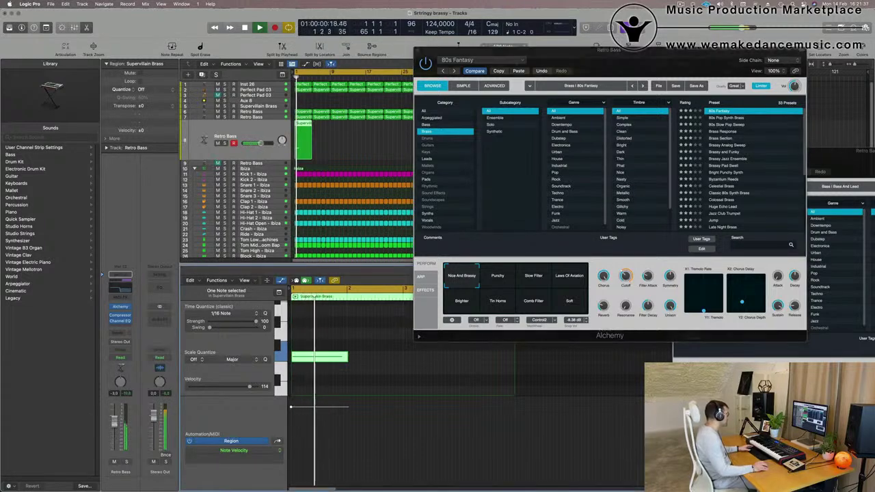
pyautogui.click(625, 275)
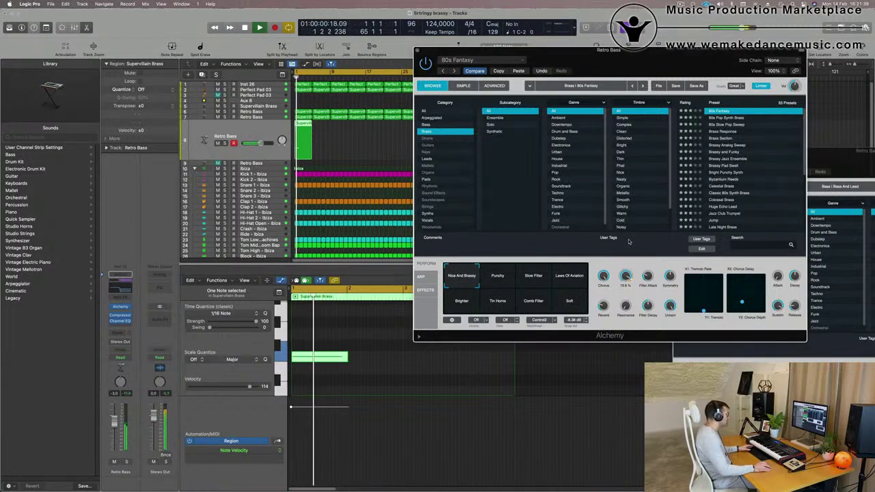
pyautogui.press('space')
pyautogui.press('space')
pyautogui.click(126, 462)
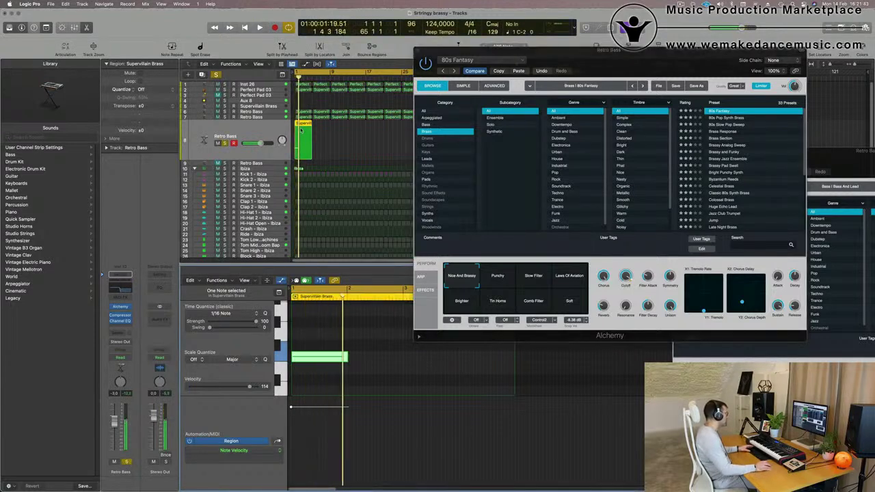
# Step: Solo Retro Bass track 7 instead of track 8 and play it from the start for comparison
pyautogui.click(253, 117)
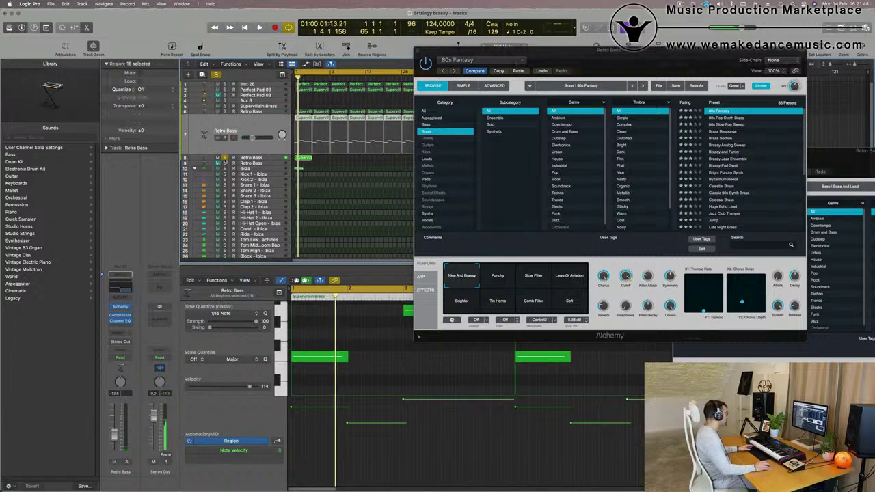
pyautogui.click(224, 159)
pyautogui.click(225, 138)
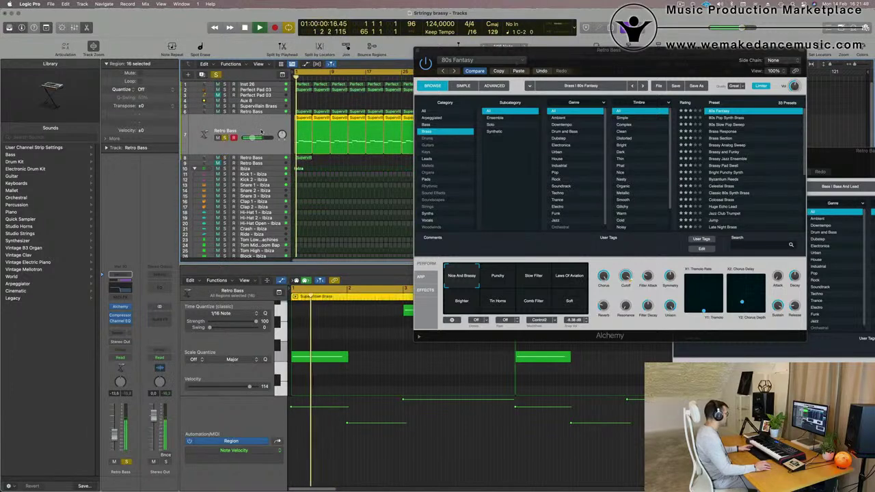
# Step: Close the extra Retro Bass synth window, clear the solo, and replay the full mix from the start
pyautogui.click(120, 308)
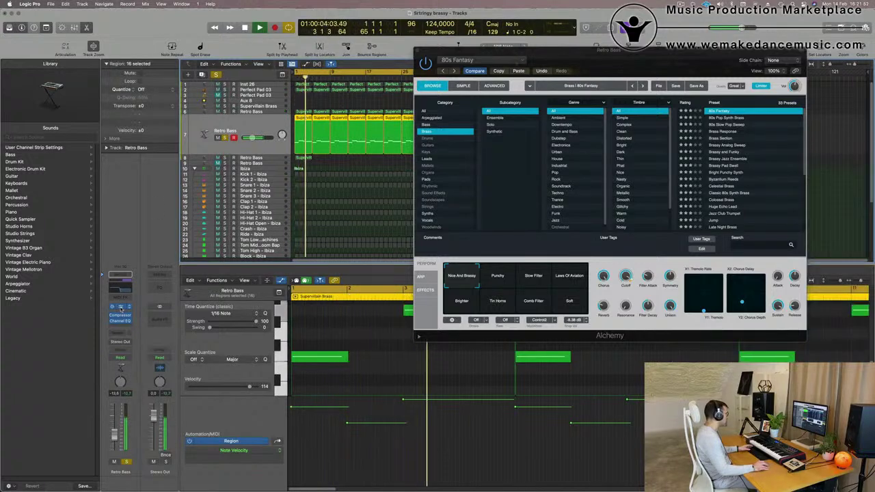
pyautogui.click(121, 308)
pyautogui.click(676, 152)
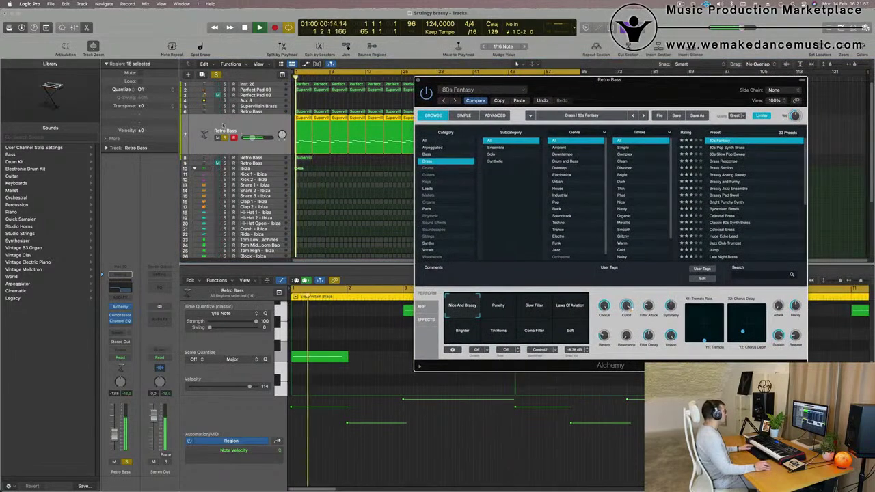
pyautogui.click(215, 74)
pyautogui.press('space')
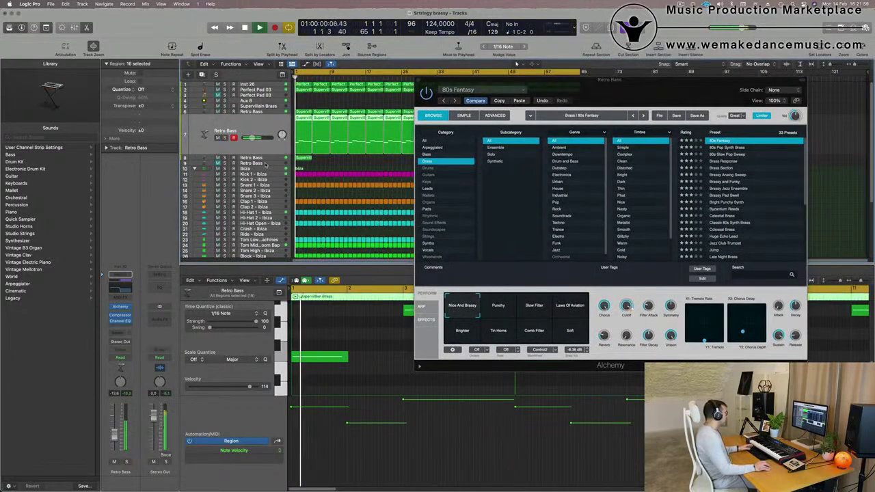
# Step: Audition Retro Bass track 8 in solo, set its volume to -4.9 dB, and unsolo it
pyautogui.click(258, 159)
pyautogui.click(127, 462)
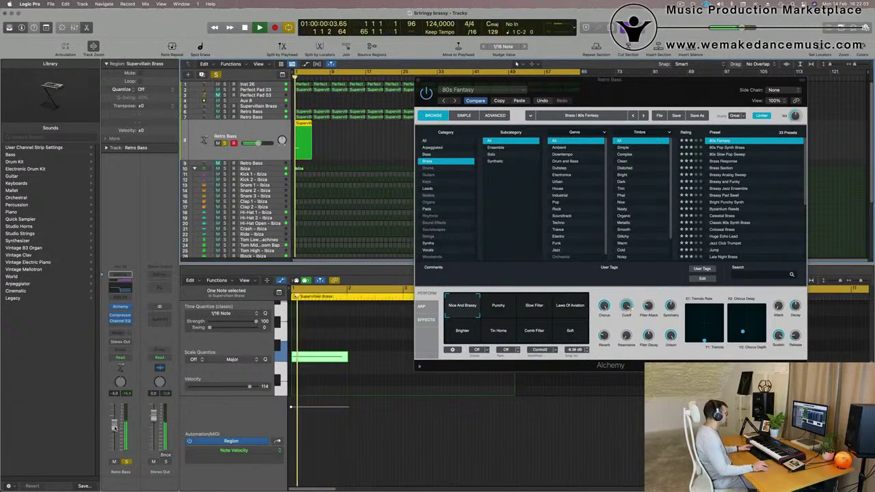
pyautogui.click(126, 462)
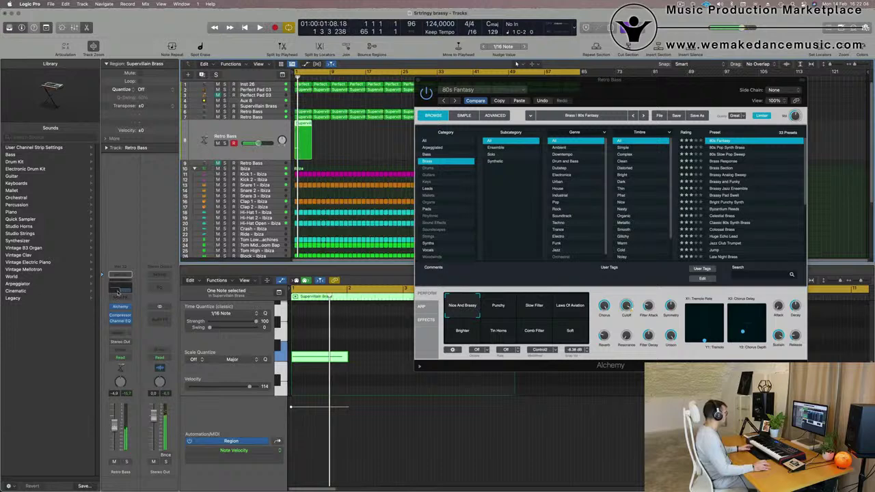
# Step: Inspect track 8's spectrum in the Channel EQ during playback and set the track's volume to -4.0 dB
pyautogui.click(117, 290)
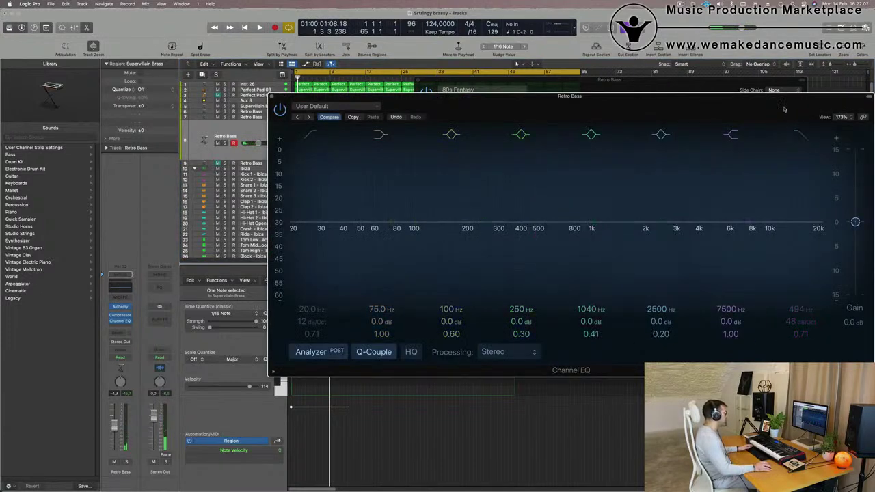
pyautogui.moveTo(784, 110); pyautogui.dragTo(706, 184)
pyautogui.press('space')
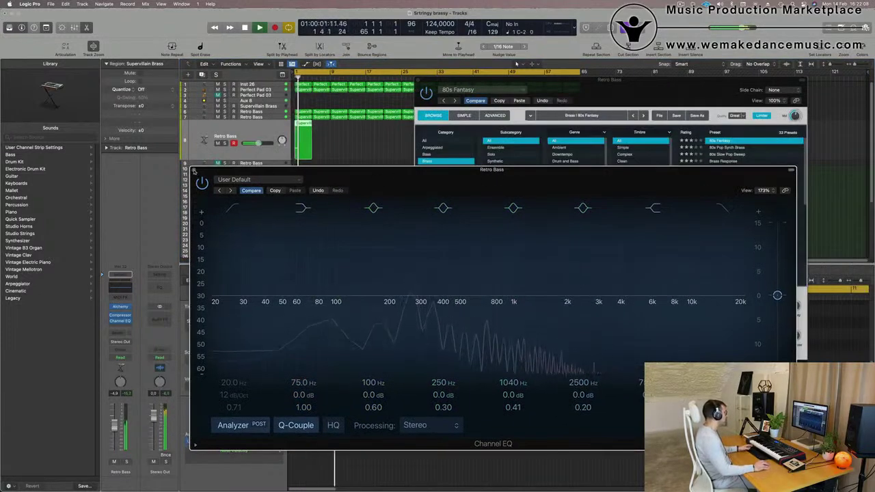
pyautogui.click(194, 170)
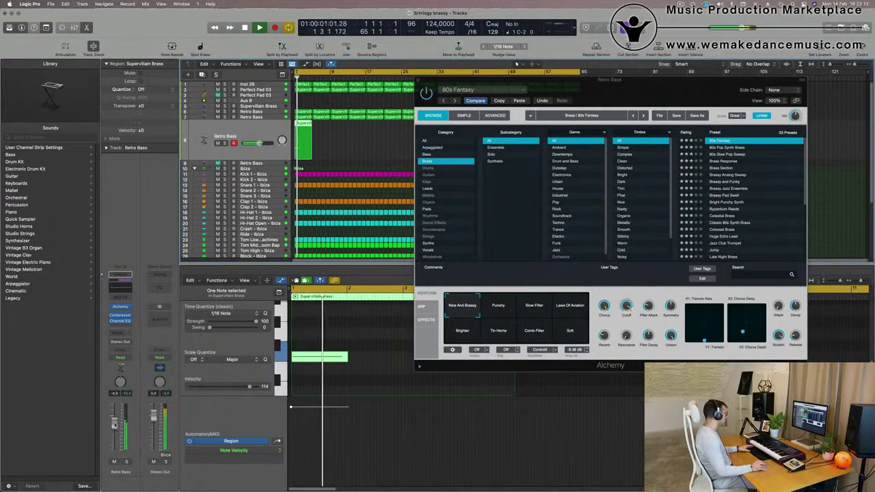
pyautogui.click(126, 462)
pyautogui.click(126, 461)
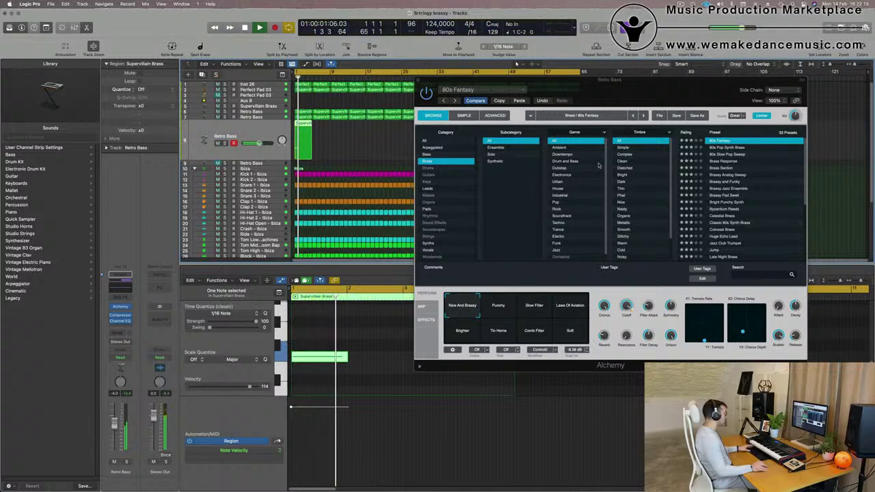
# Step: Audition the 80s Pop Synth Brass preset on track 8 during playback and raise the track's volume to -1.2 dB
pyautogui.click(728, 148)
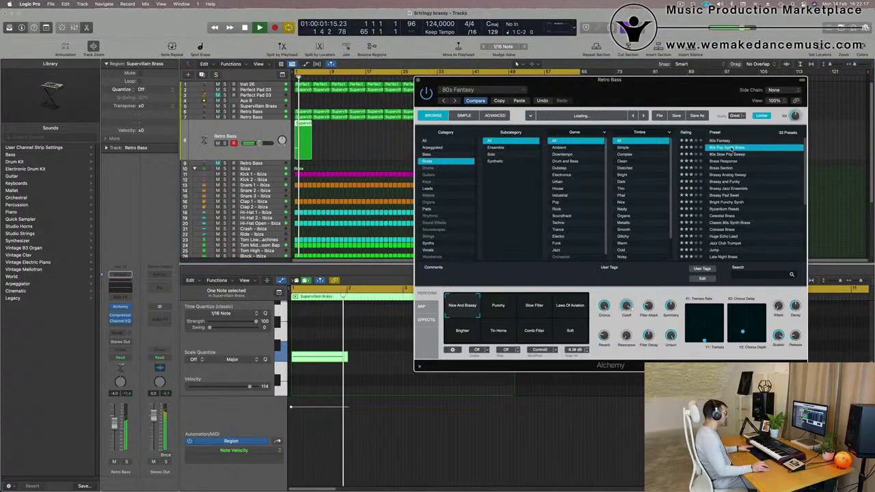
pyautogui.moveTo(442, 269); pyautogui.dragTo(387, 277)
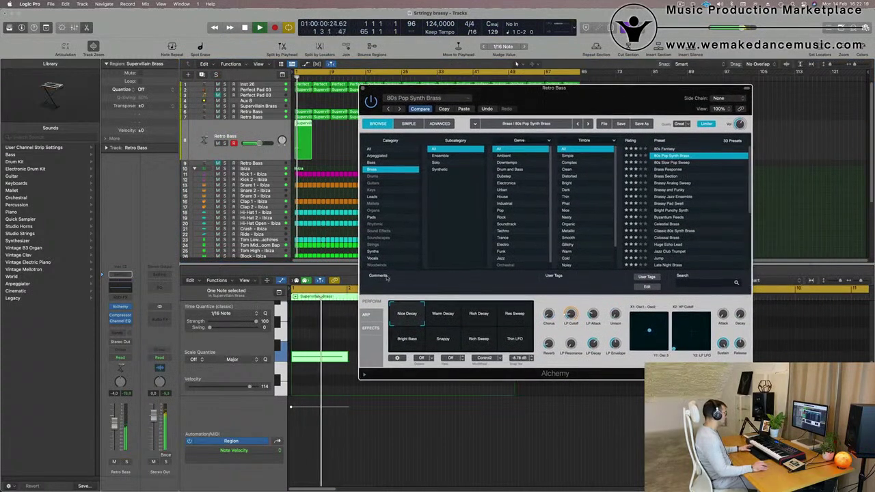
pyautogui.moveTo(115, 418); pyautogui.dragTo(115, 420)
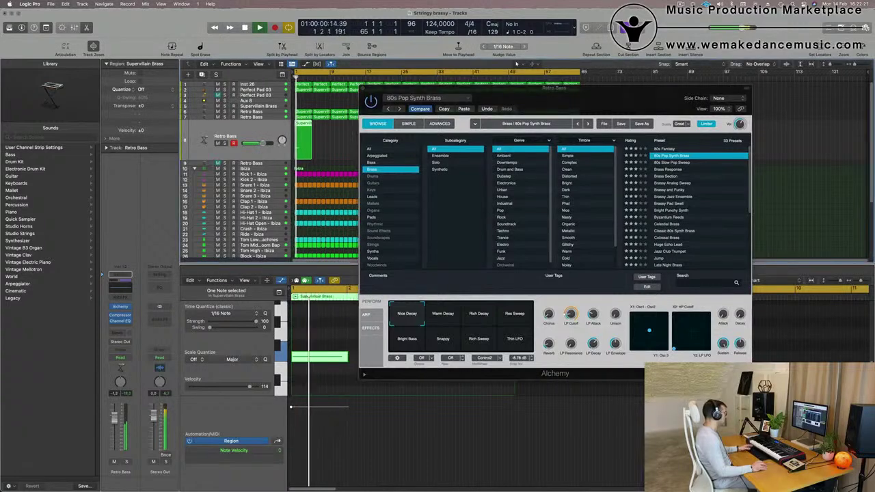
# Step: Load the 80s Slow Pop Sweep preset with its Mellow variation and set track 8's volume to -9.2 dB during playback
pyautogui.click(668, 163)
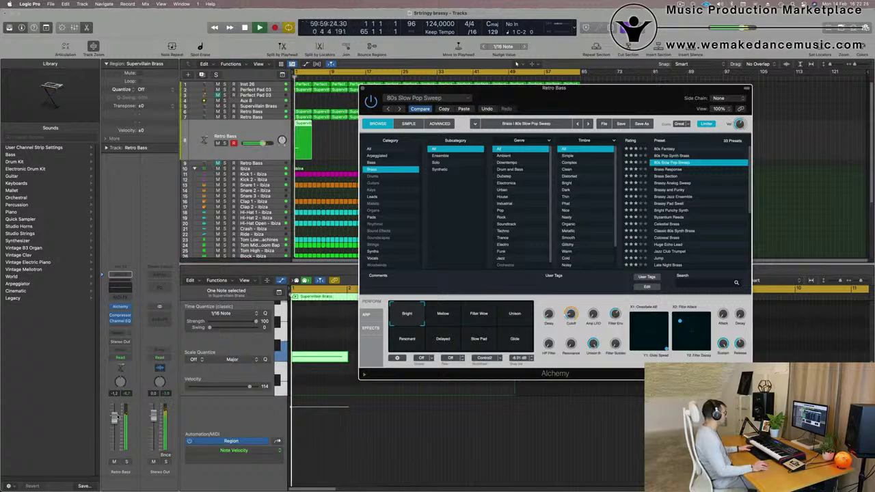
pyautogui.click(296, 76)
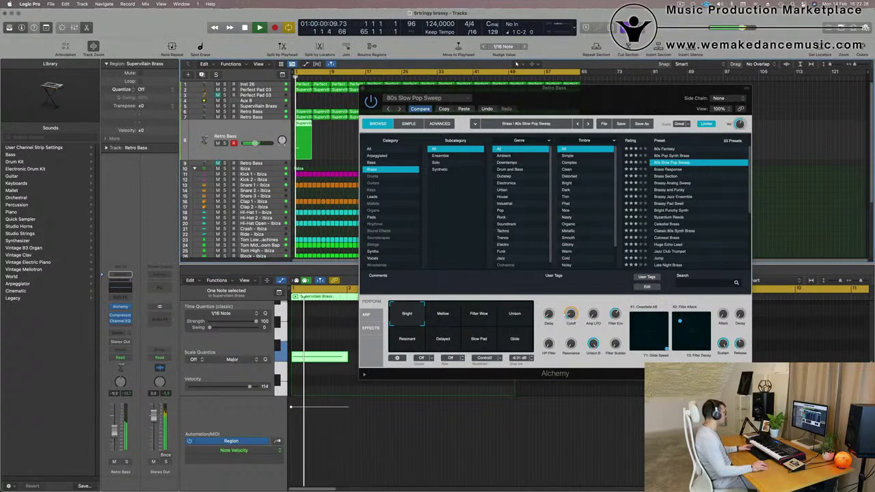
pyautogui.click(444, 319)
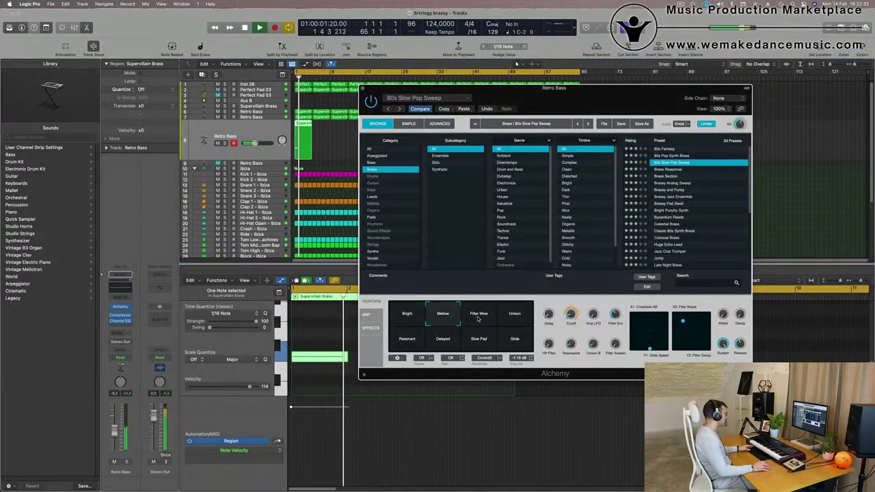
# Step: Audition the Filter Wow, Unison, Resonant, Delayed, Slow Pad and Glide variations and raise track 8's volume to -4.9 dB during playback
pyautogui.click(478, 316)
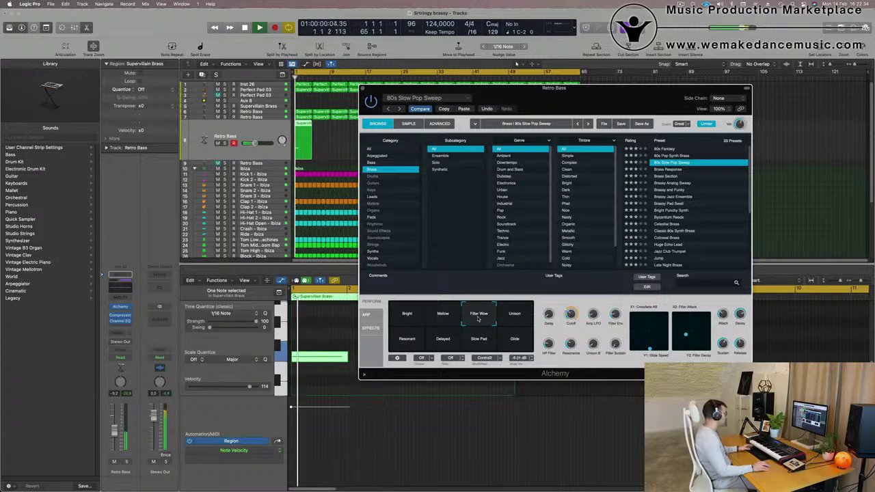
pyautogui.click(513, 318)
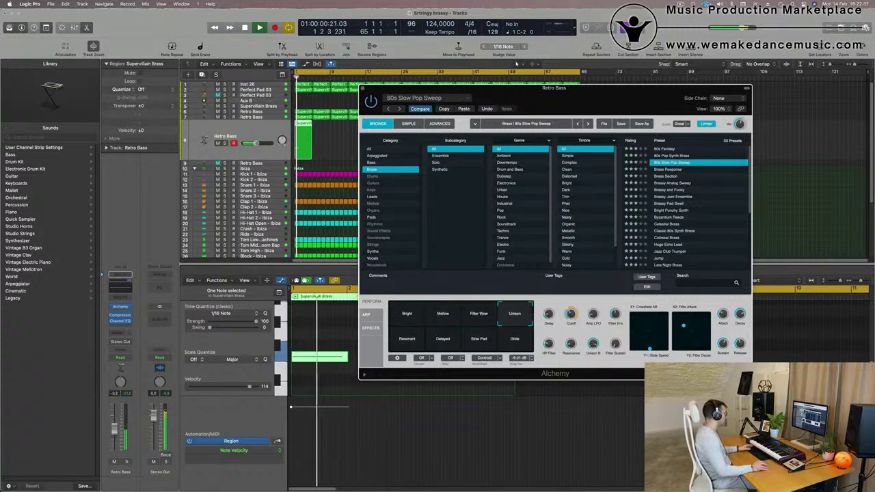
pyautogui.moveTo(255, 144); pyautogui.dragTo(259, 144)
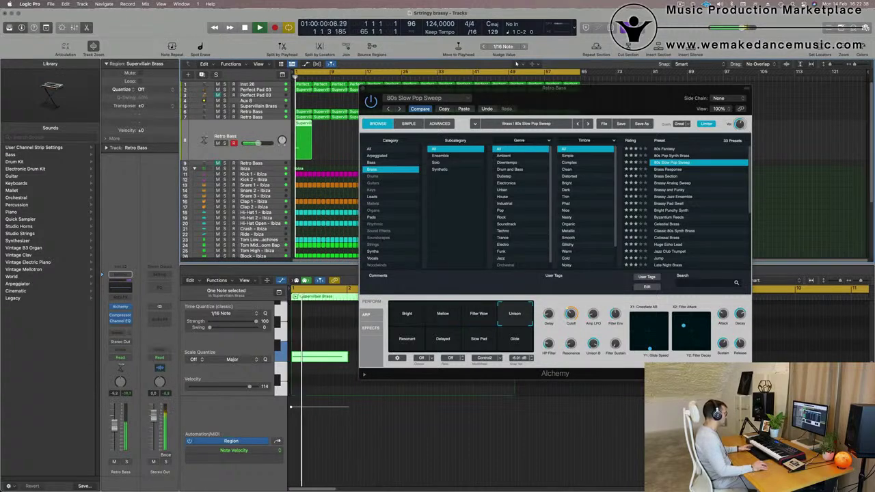
pyautogui.click(408, 343)
pyautogui.click(442, 343)
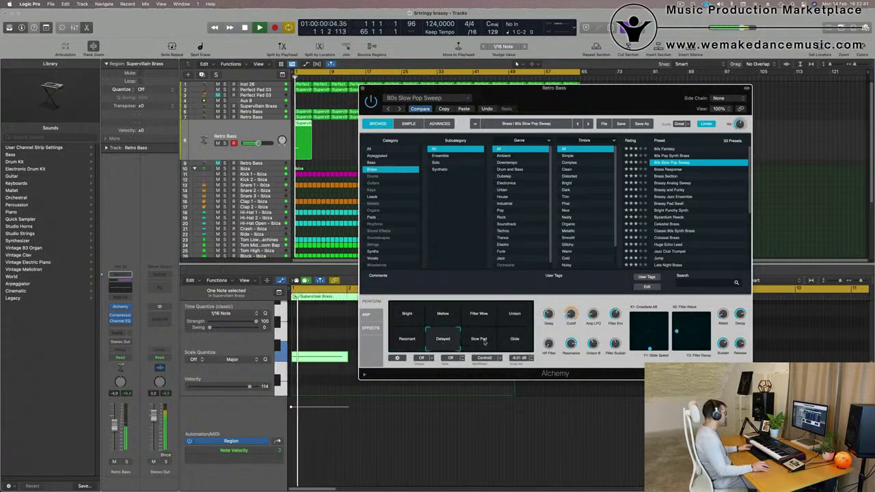
pyautogui.click(483, 341)
pyautogui.click(516, 344)
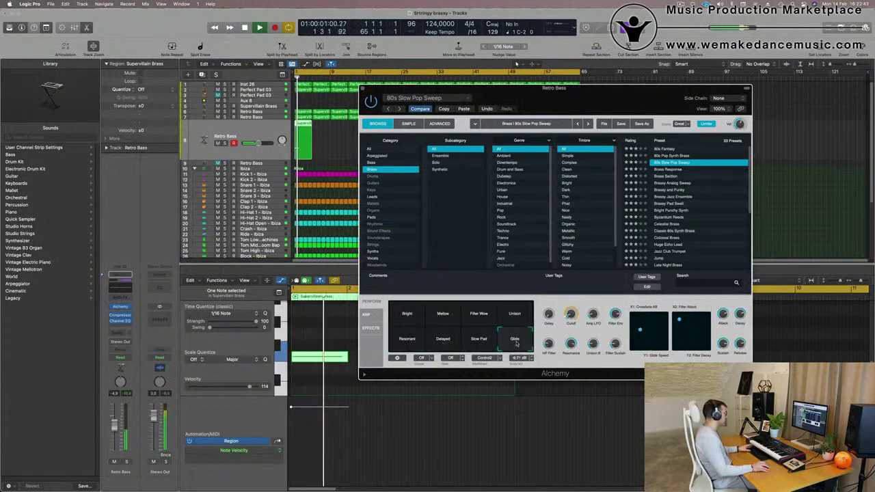
# Step: Audition the Brass Response preset with its Fat Brass variation and the Brass Section preset on track 8
pyautogui.click(669, 170)
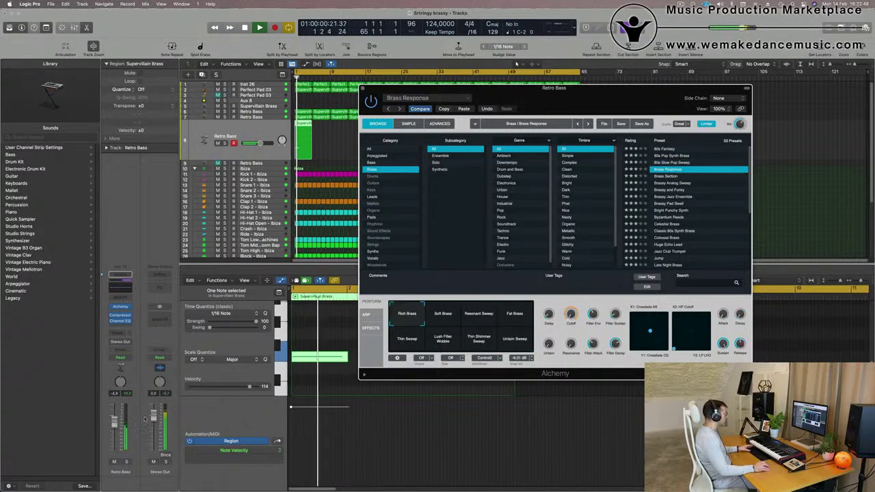
pyautogui.click(515, 314)
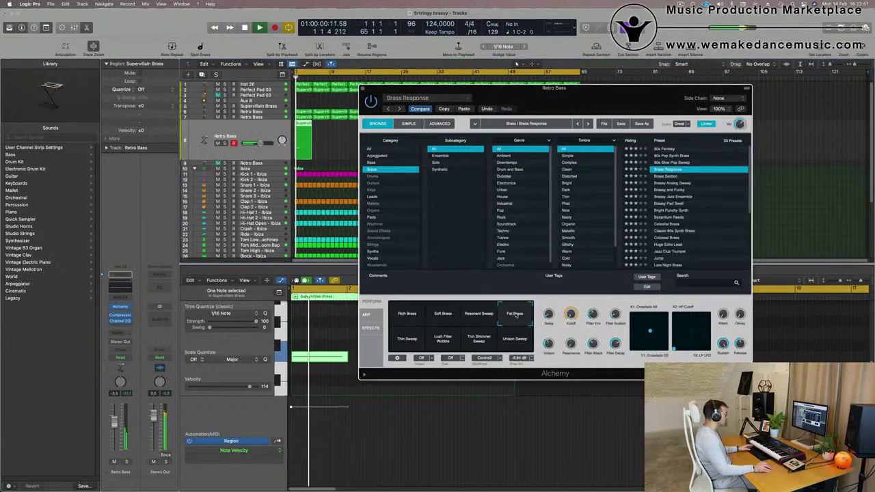
pyautogui.click(668, 176)
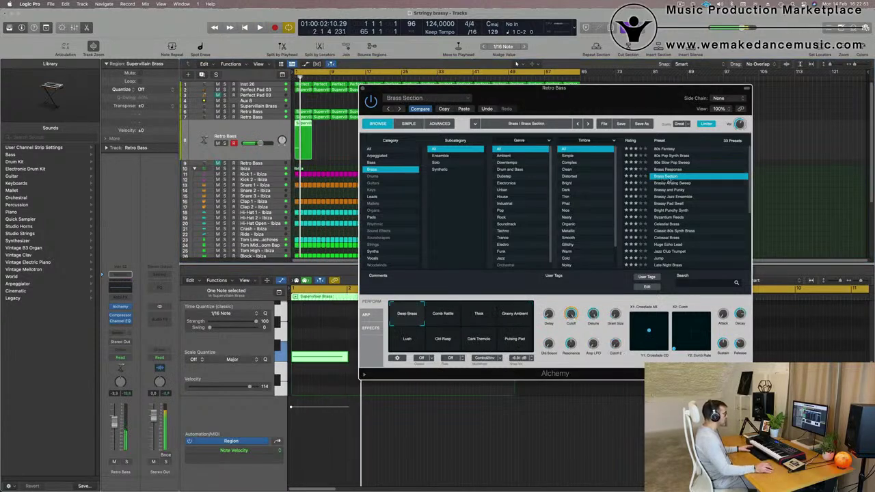
# Step: Load the Brassy Analog Sweep preset on track 8 and set the track's volume to -0.6 dB
pyautogui.click(672, 183)
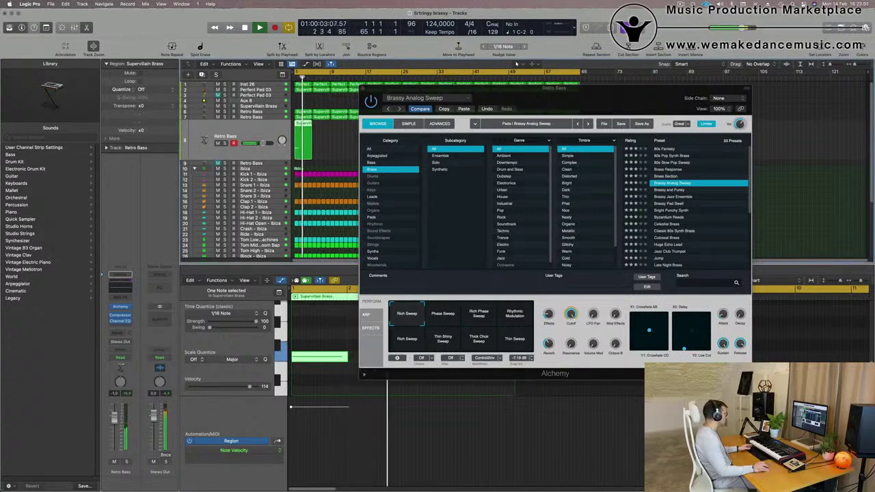
pyautogui.press('space')
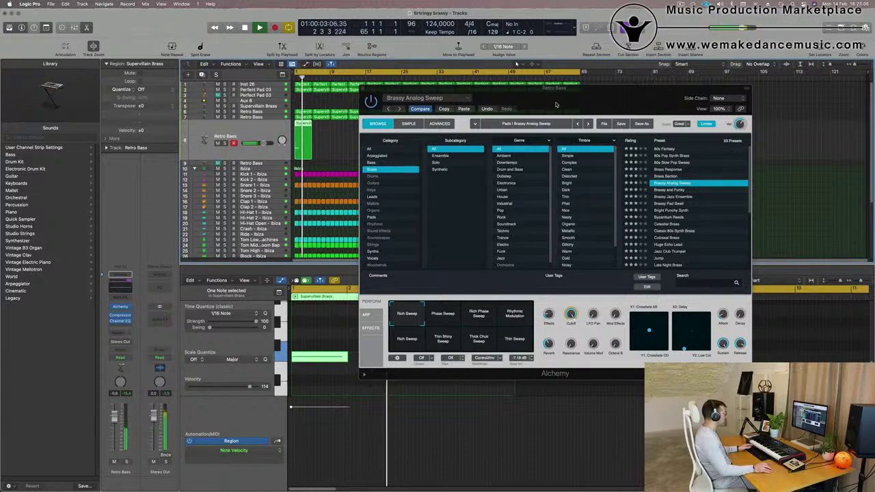
# Step: Repeat track 8's four-bar region up to bar 65 and close the Alchemy window
pyautogui.moveTo(555, 105); pyautogui.dragTo(392, 255)
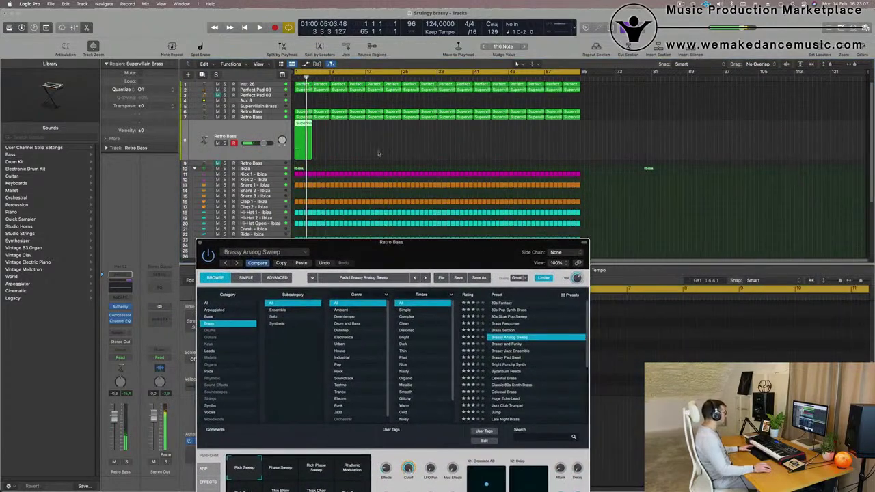
pyautogui.click(260, 156)
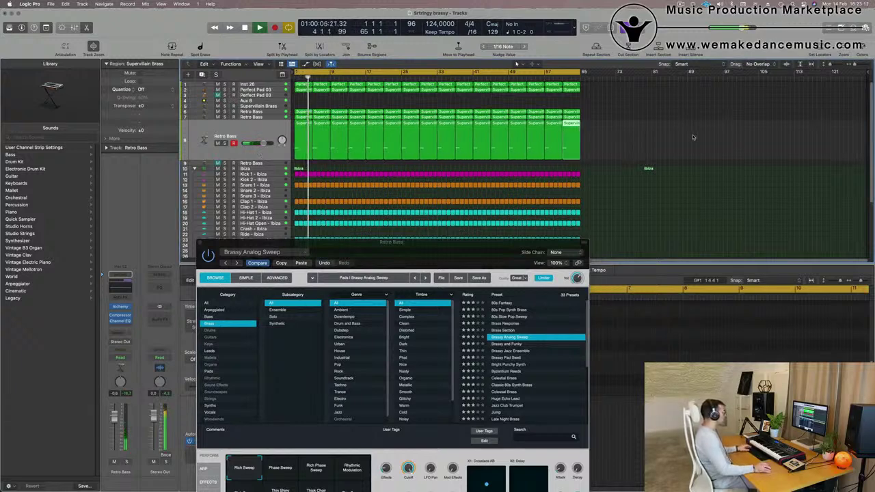
pyautogui.scroll(-3, 364, 156)
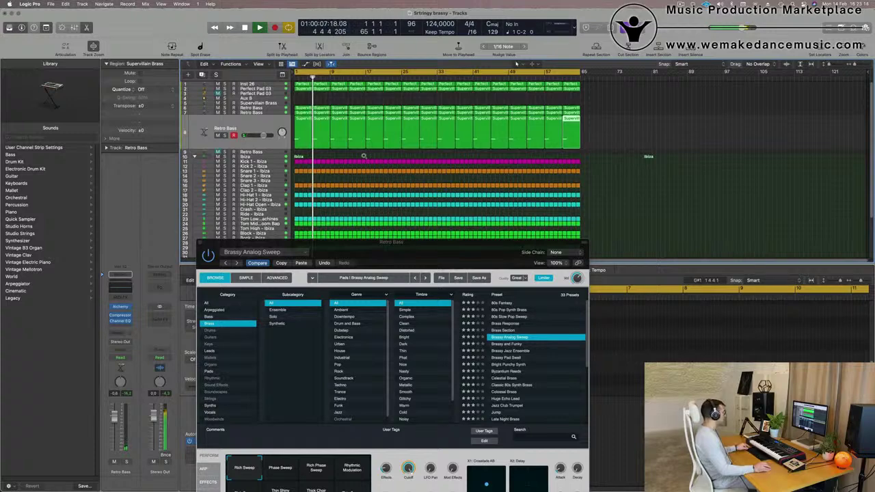
pyautogui.moveTo(403, 247); pyautogui.dragTo(295, 258)
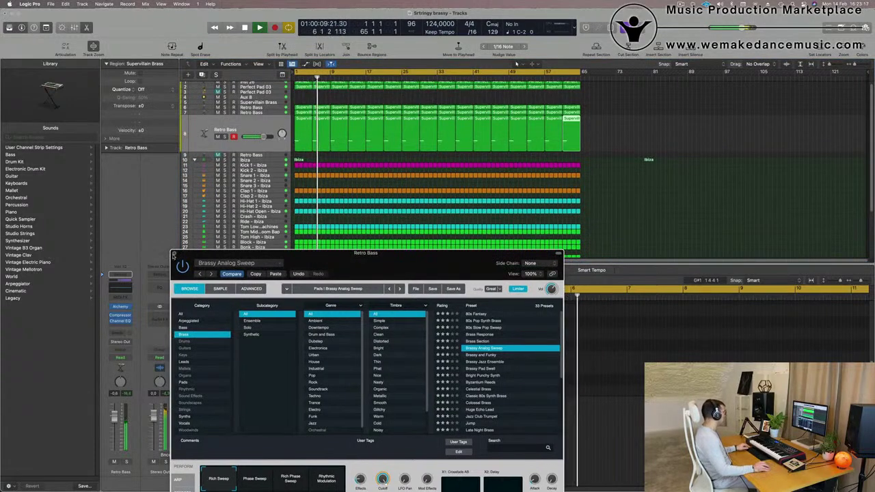
pyautogui.click(175, 254)
pyautogui.scroll(1, 595, 202)
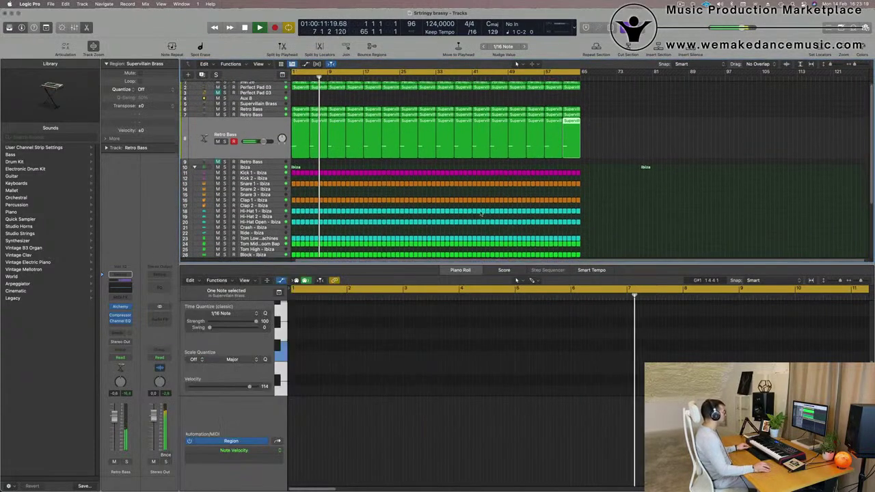
pyautogui.scroll(1, 492, 195)
# Step: Select all regions in the arrangement and name them after their tracks
pyautogui.press('super+a')
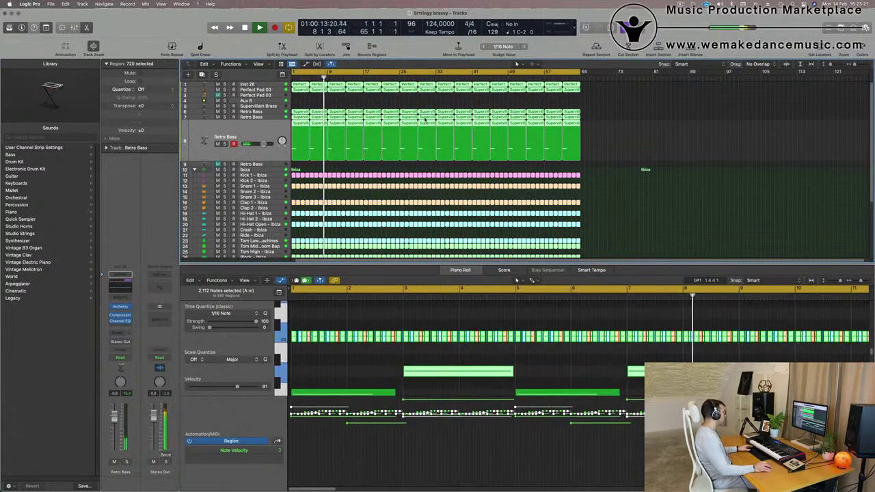
pyautogui.rightClick(432, 113)
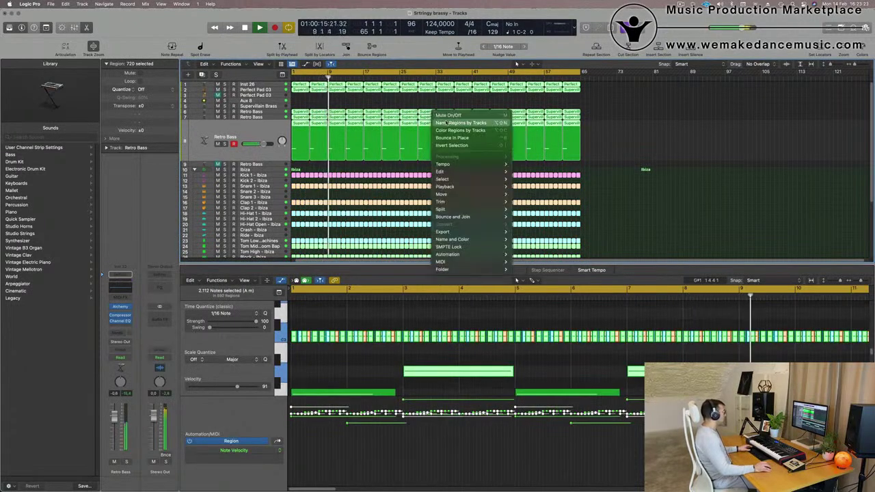
pyautogui.click(439, 122)
pyautogui.rightClick(427, 113)
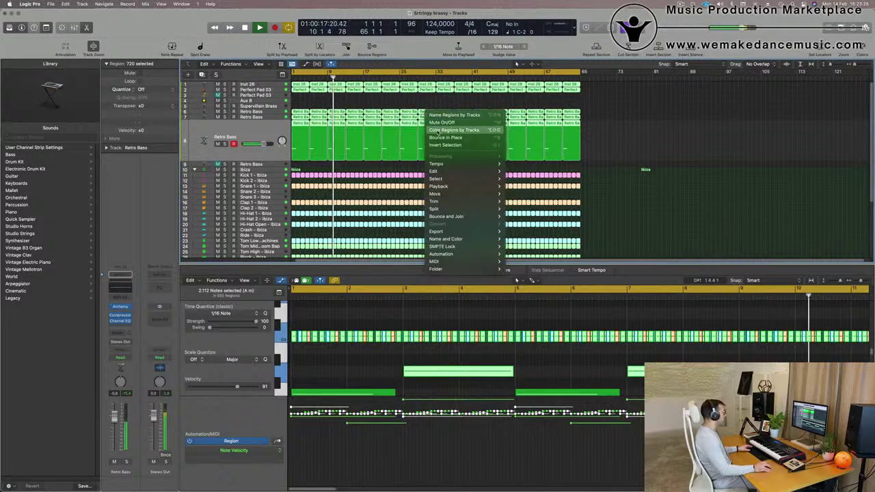
pyautogui.click(444, 115)
# Step: Restart playback from the beginning and rename the Inst 26 track as Pad
pyautogui.click(257, 132)
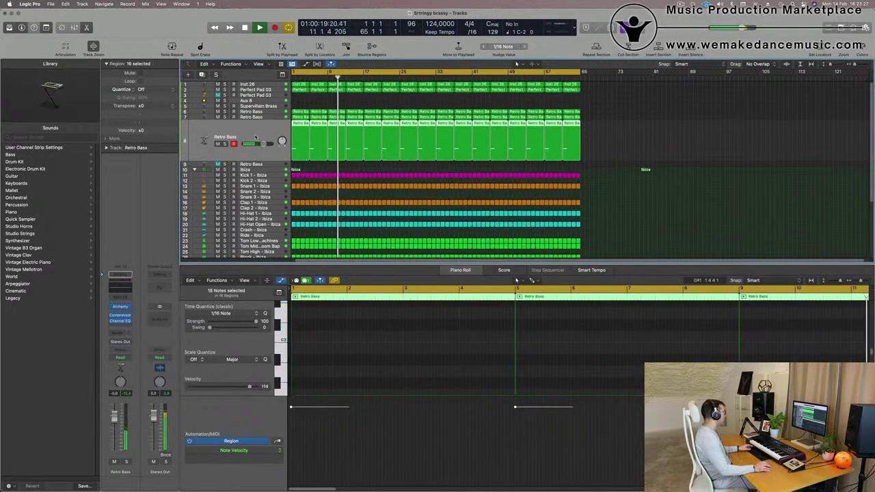
pyautogui.press('Return')
pyautogui.click(262, 86)
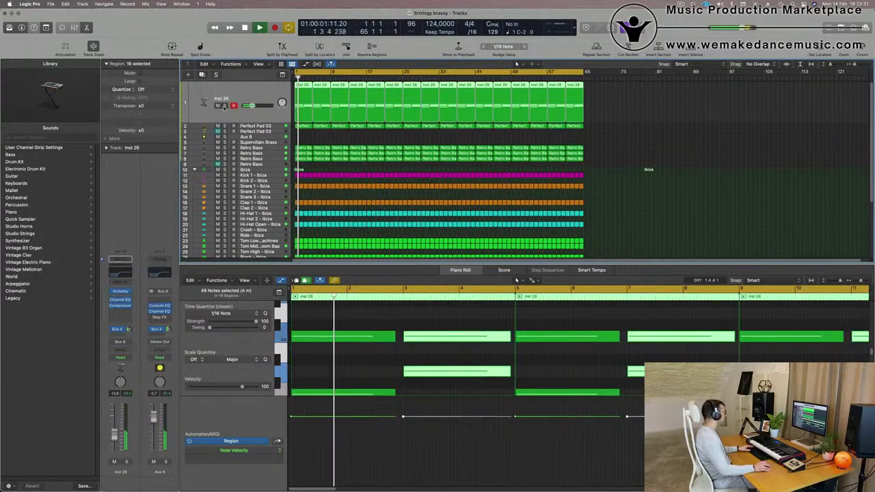
pyautogui.doubleClick(221, 100)
pyautogui.write('Pad')
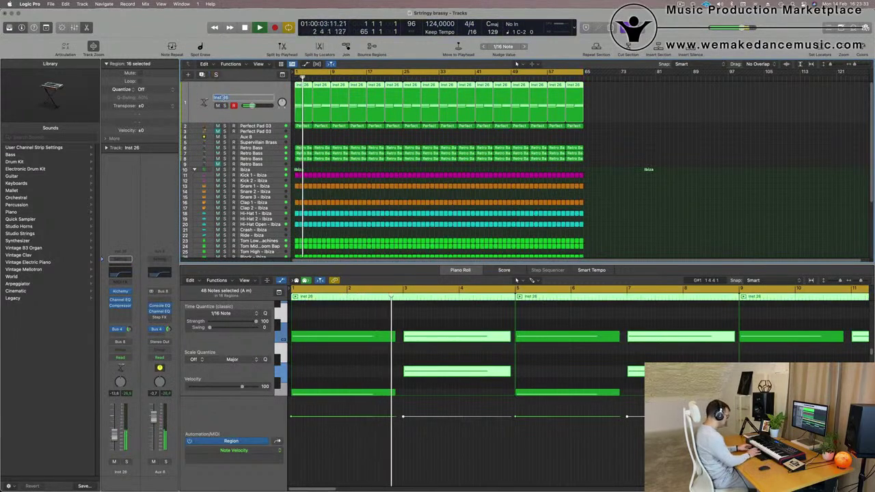
pyautogui.press('Return')
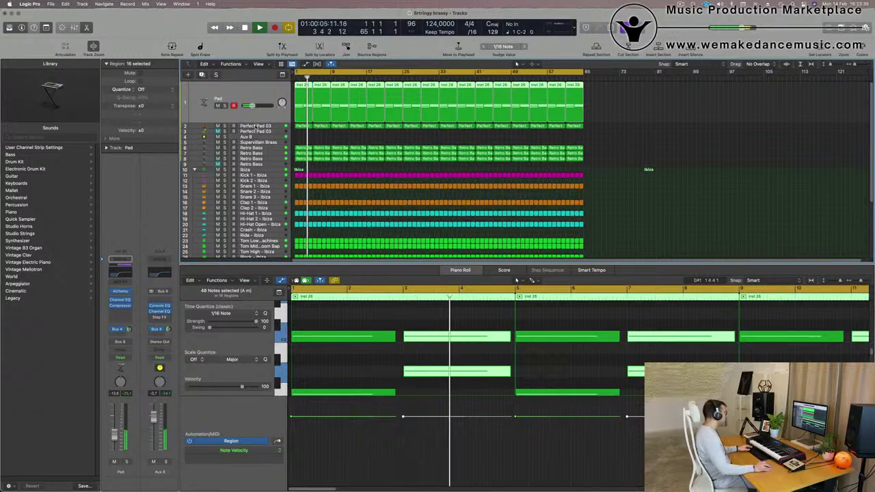
# Step: Identify Perfect Pad 03 track 2 in solo, unsolo it, and rename it as Strings
pyautogui.click(236, 128)
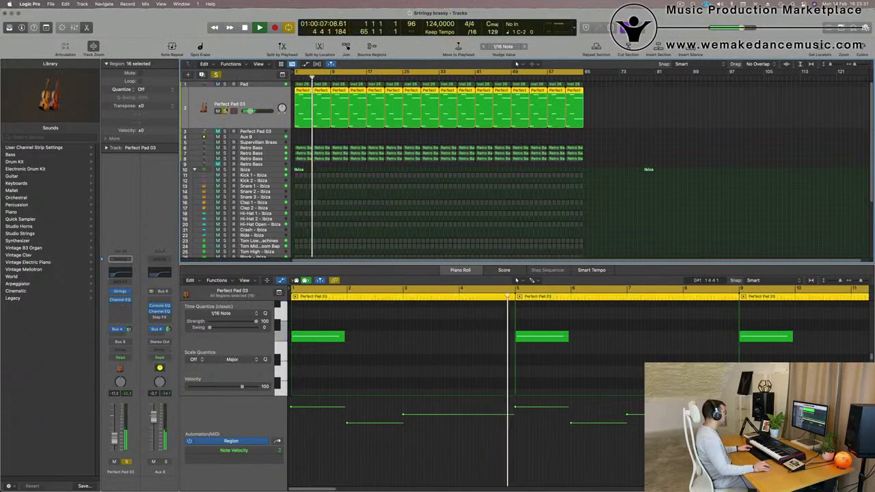
pyautogui.doubleClick(226, 103)
pyautogui.write('Strings')
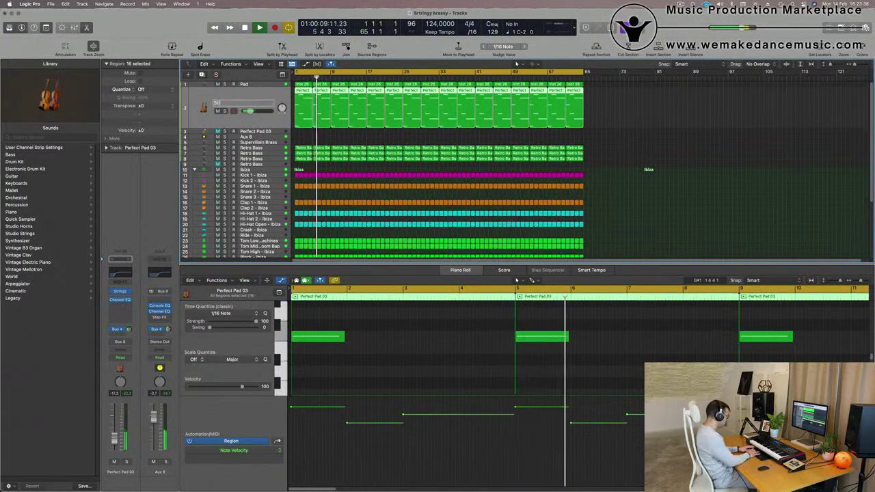
pyautogui.press('Return')
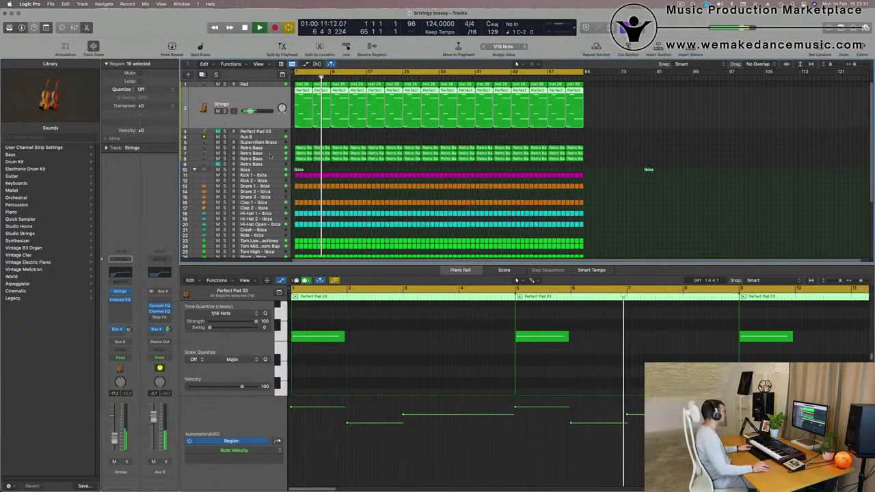
# Step: Solo Retro Bass track 6 to identify it, rename it as Arp, and unsolo it
pyautogui.click(240, 148)
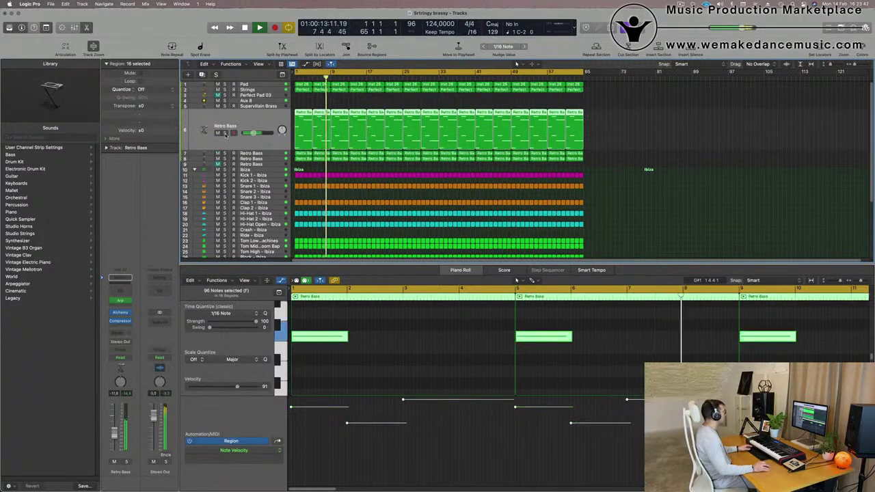
pyautogui.write('sArp')
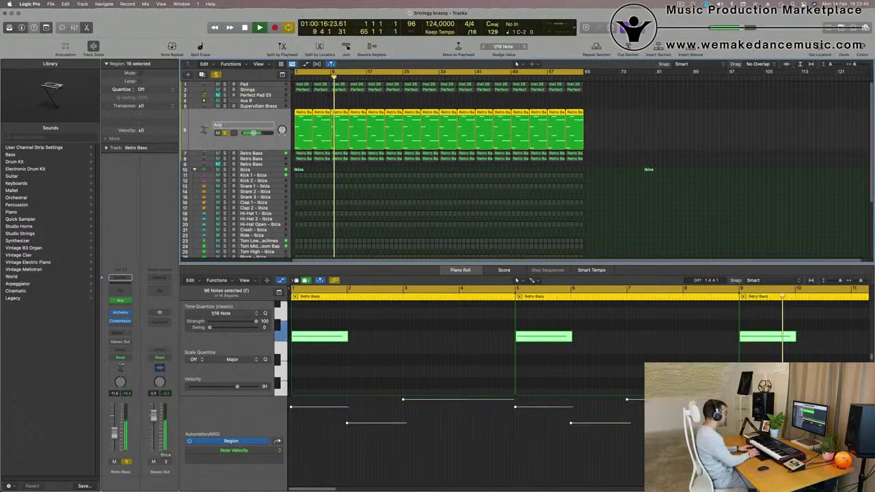
pyautogui.press('Return')
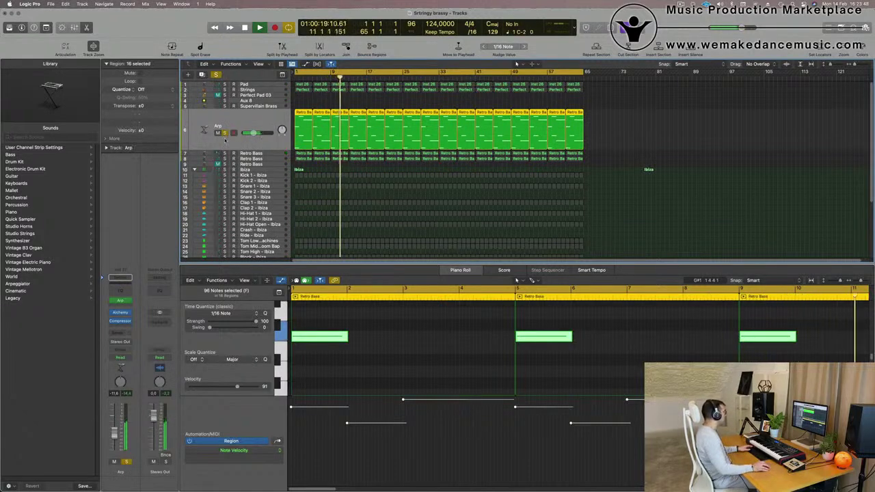
pyautogui.press('s')
# Step: Solo Retro Bass track 7 to identify it, rename it as Chunky moog bass, and unsolo it
pyautogui.press('Down')
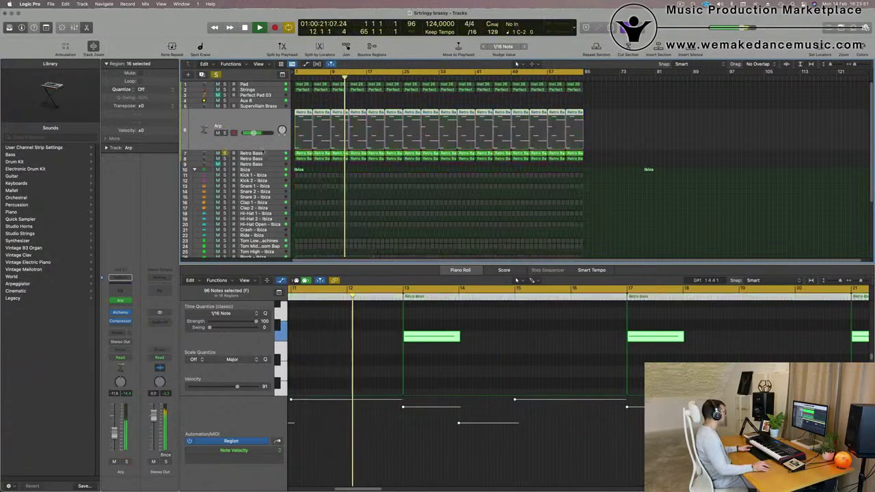
pyautogui.press('s')
pyautogui.doubleClick(225, 133)
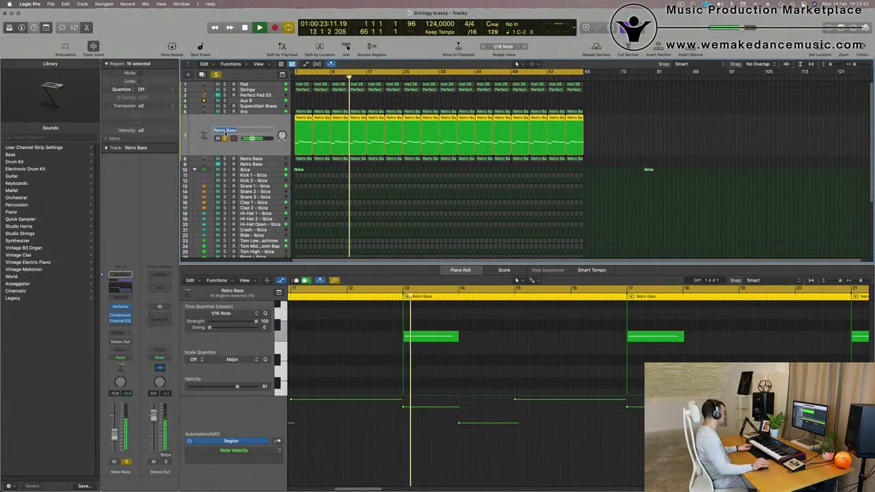
pyautogui.write('Chull')
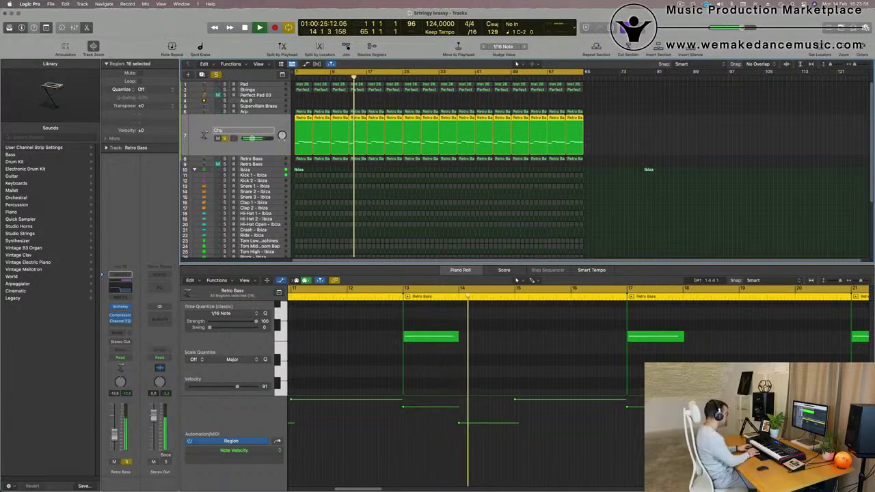
pyautogui.write('y moog')
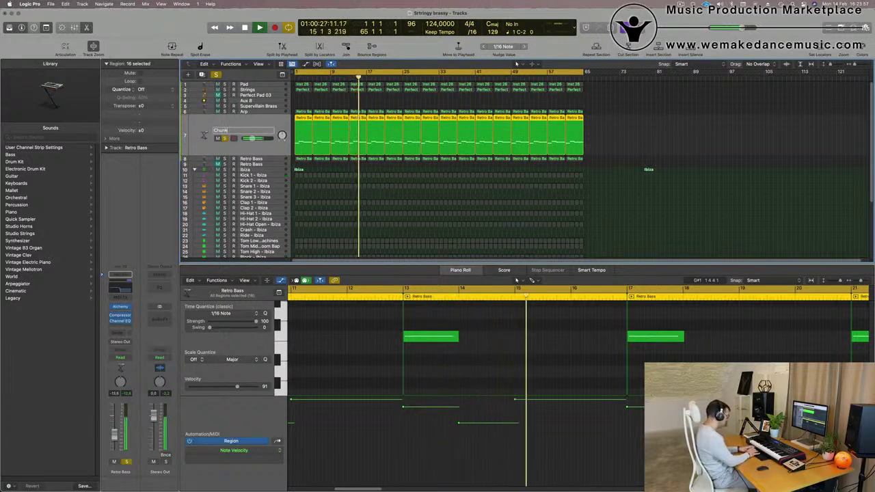
pyautogui.write(' bass')
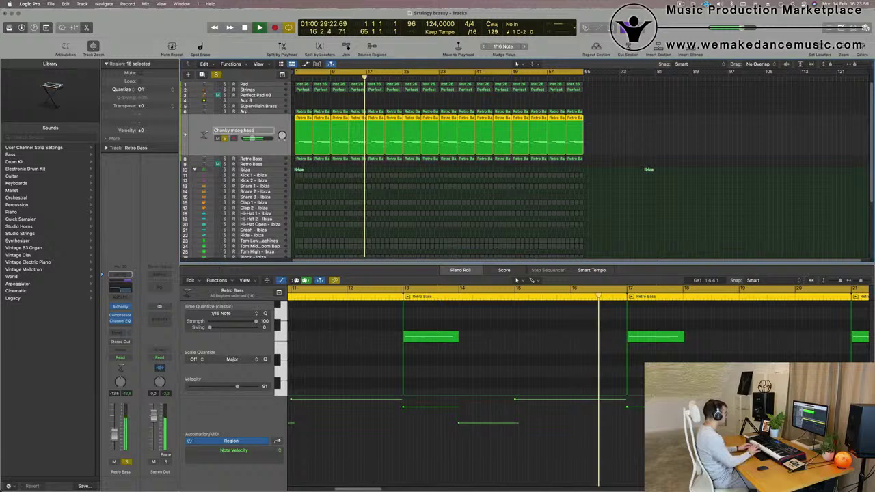
pyautogui.press('Return')
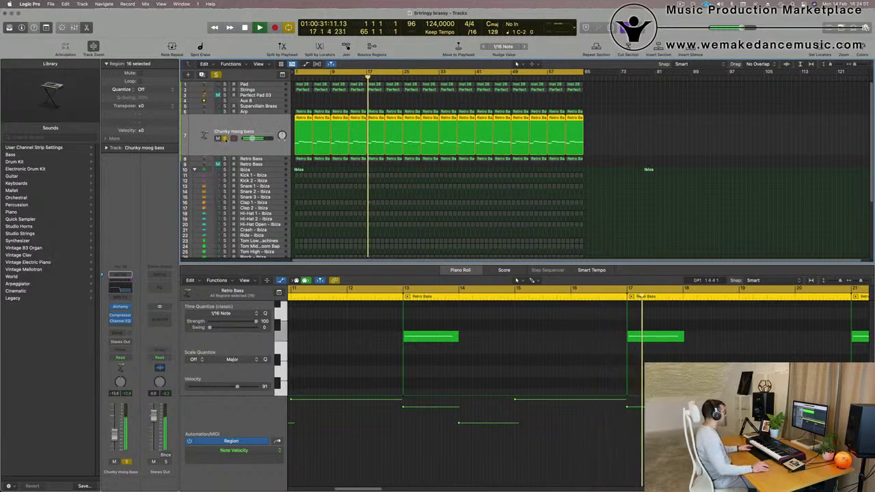
pyautogui.click(224, 138)
# Step: Solo Retro Bass track 8 to identify it, unsolo it, and rename it as Brass Add
pyautogui.press('Return')
pyautogui.click(270, 159)
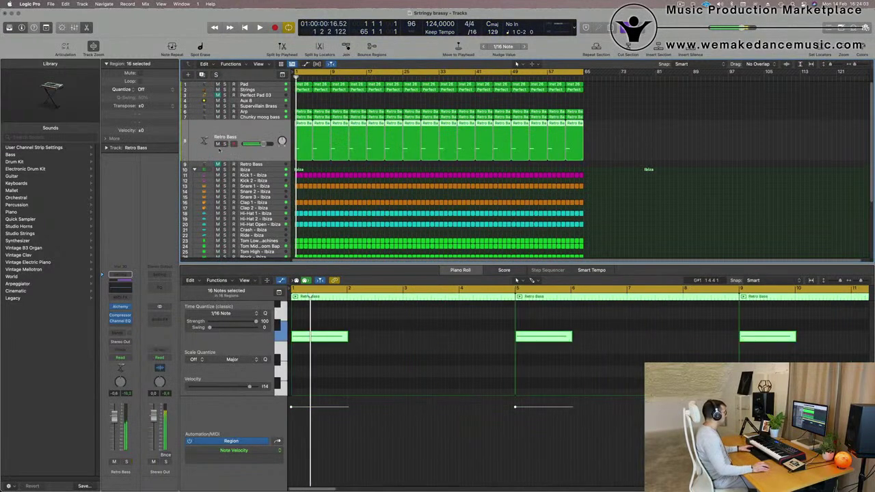
pyautogui.click(225, 143)
pyautogui.click(225, 143)
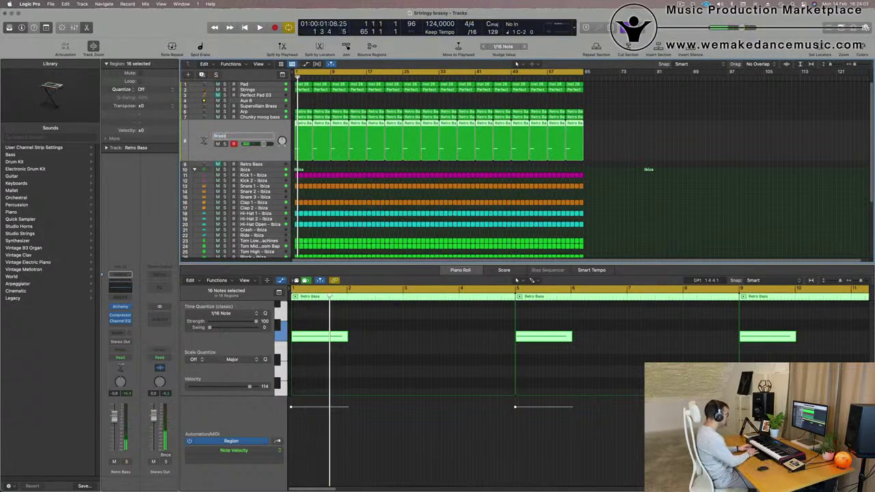
pyautogui.click(213, 137)
pyautogui.press('space')
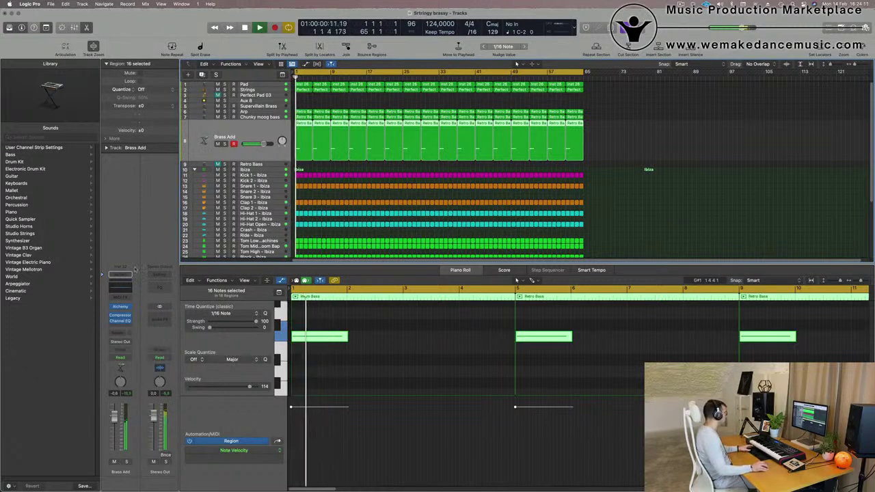
# Step: Enable the low cut on the Brass Add track's Channel EQ and set it to 150 Hz at 12 dB/Oct
pyautogui.press('space')
pyautogui.press('v')
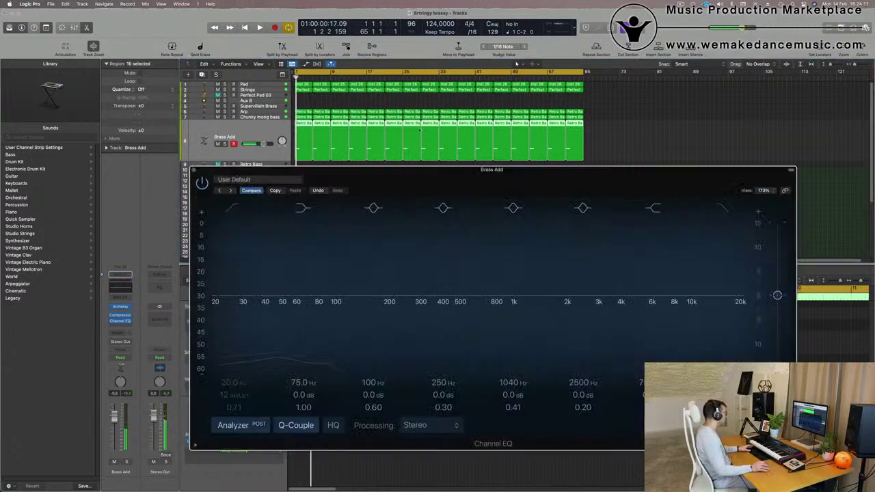
pyautogui.click(245, 206)
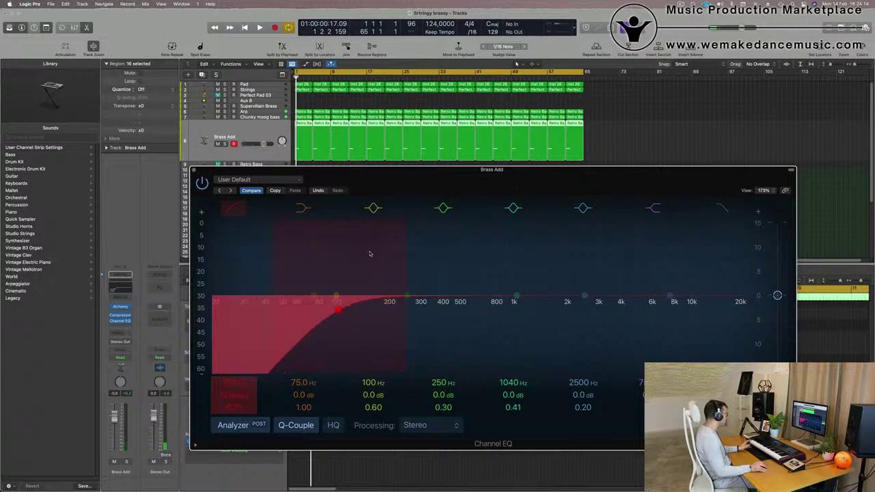
pyautogui.press('space')
pyautogui.moveTo(345, 315); pyautogui.dragTo(357, 310)
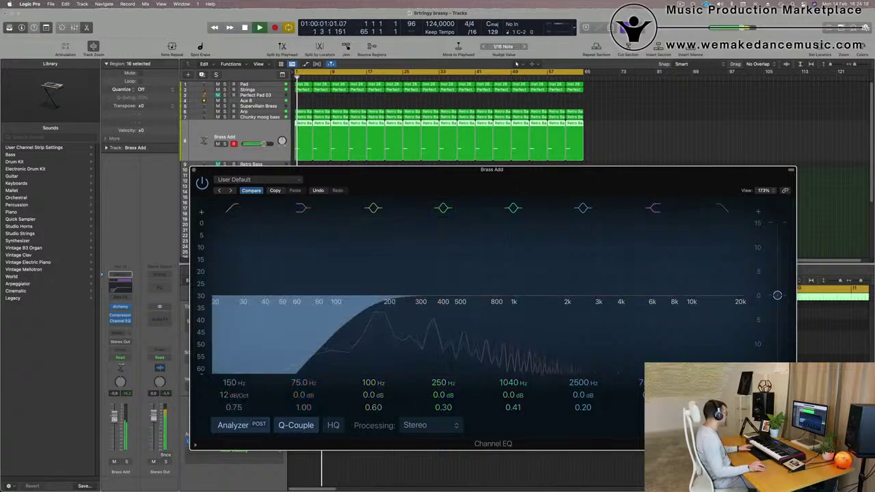
pyautogui.moveTo(401, 176); pyautogui.dragTo(729, 63)
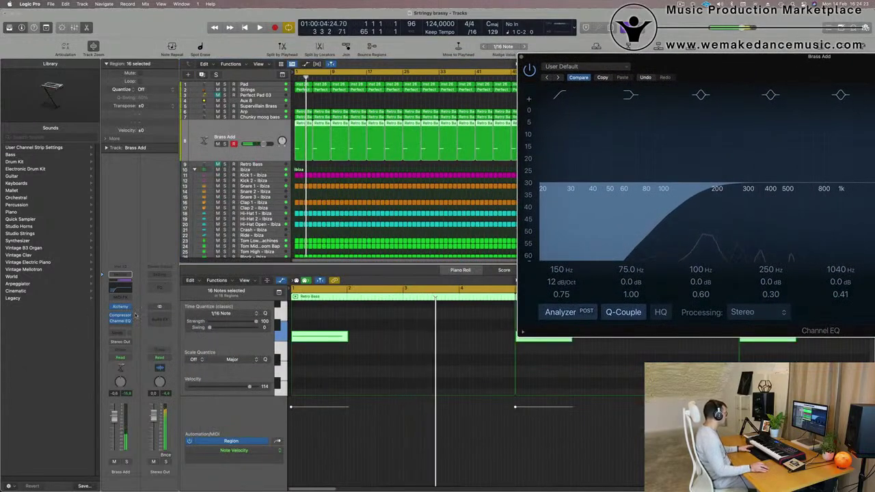
# Step: Add a Bus 4 (Aux 4) send with a raised level to Brass Add and lower the track's volume to -3.2 dB
pyautogui.click(120, 333)
pyautogui.moveTo(121, 351)
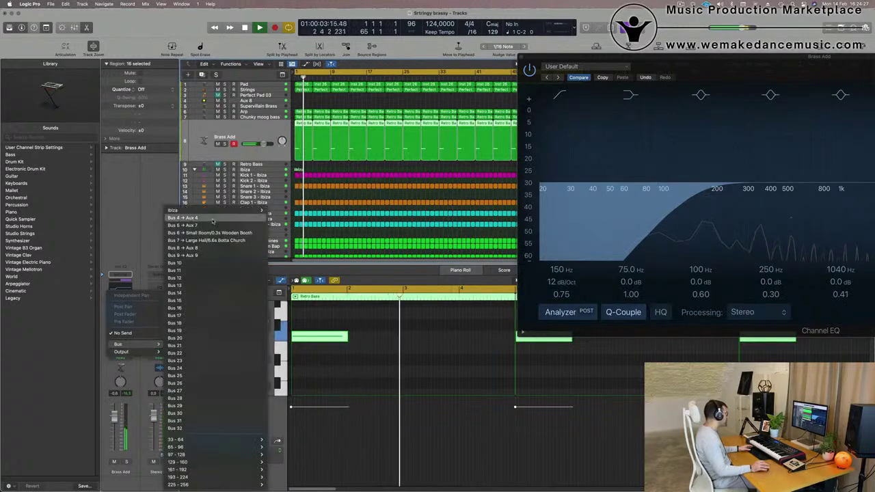
pyautogui.click(211, 219)
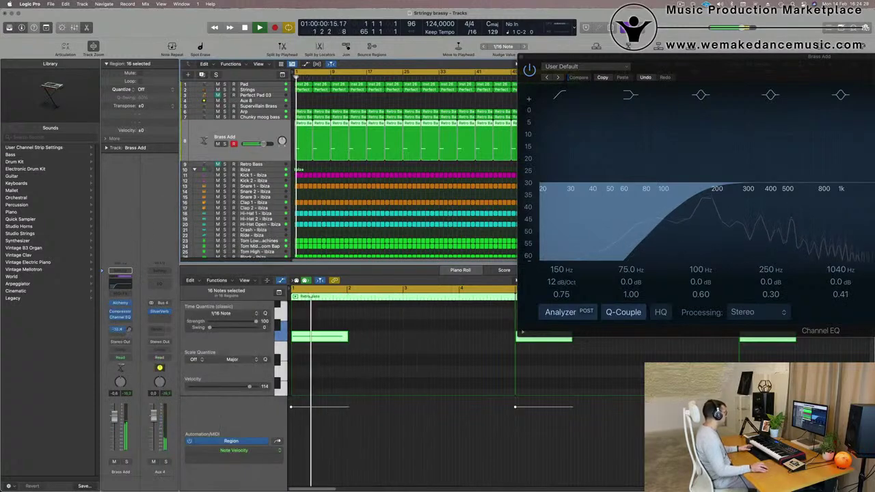
pyautogui.moveTo(129, 329); pyautogui.dragTo(129, 310)
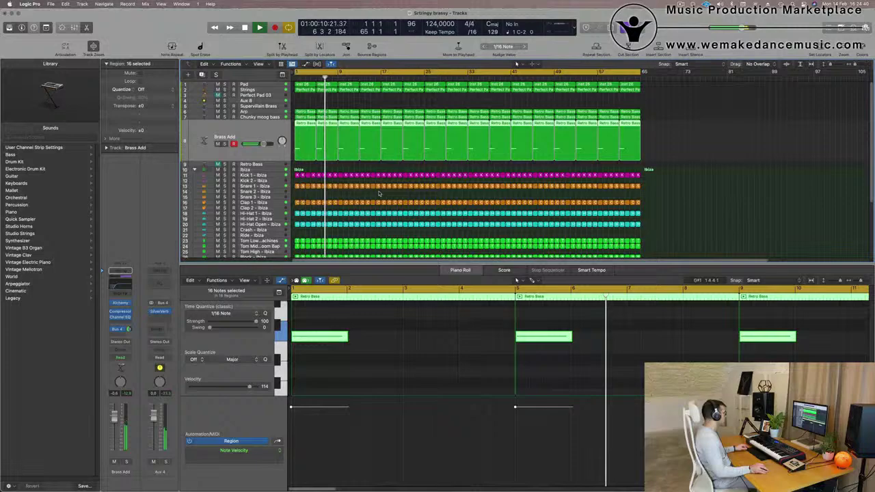
pyautogui.press('super+Right')
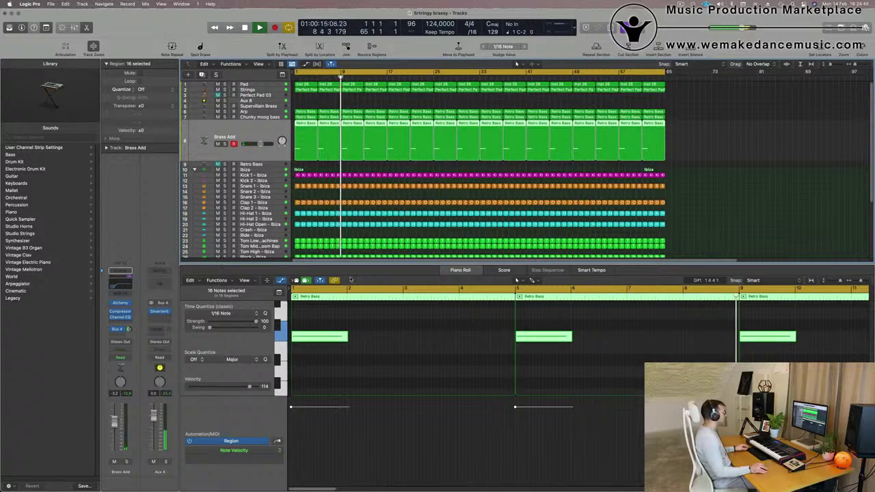
# Step: Show the secondary ruler above the arrangement and shorten the project's end to bar 66
pyautogui.press('super+Left')
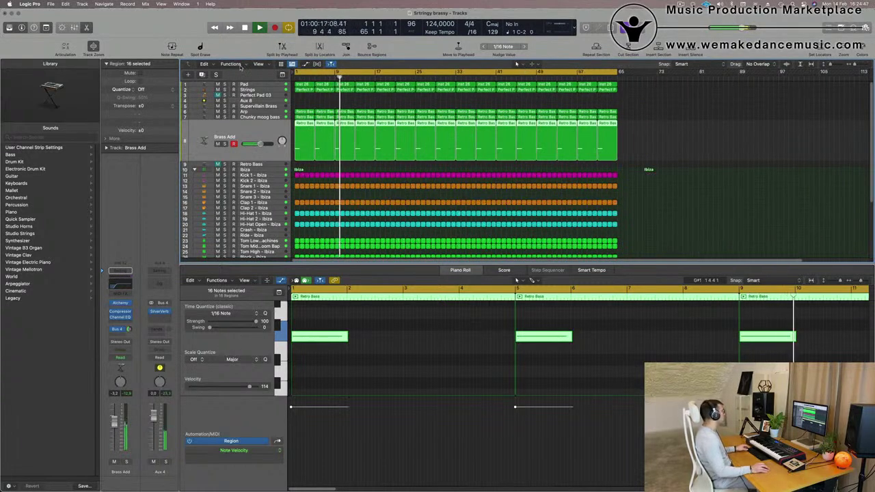
pyautogui.click(265, 65)
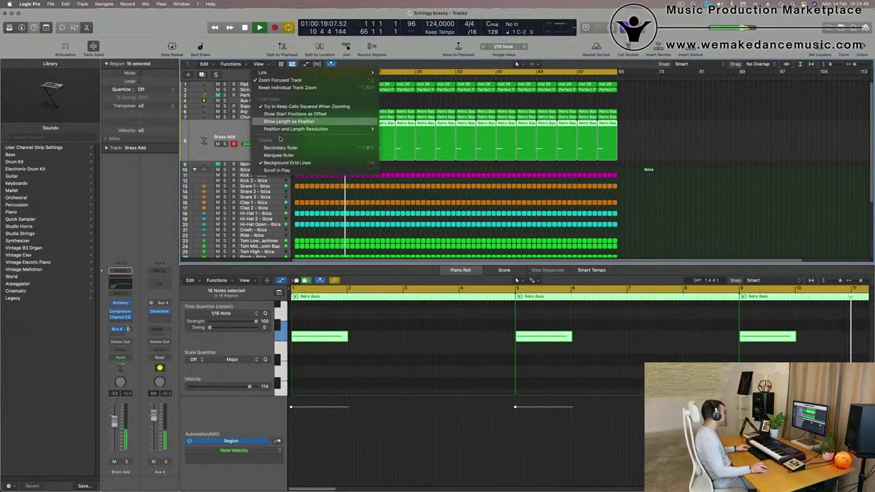
pyautogui.click(280, 148)
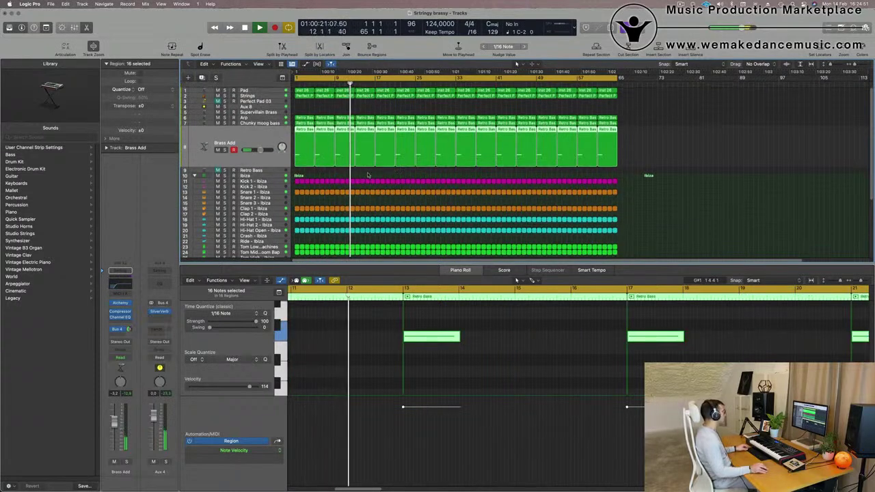
pyautogui.press('super+Right')
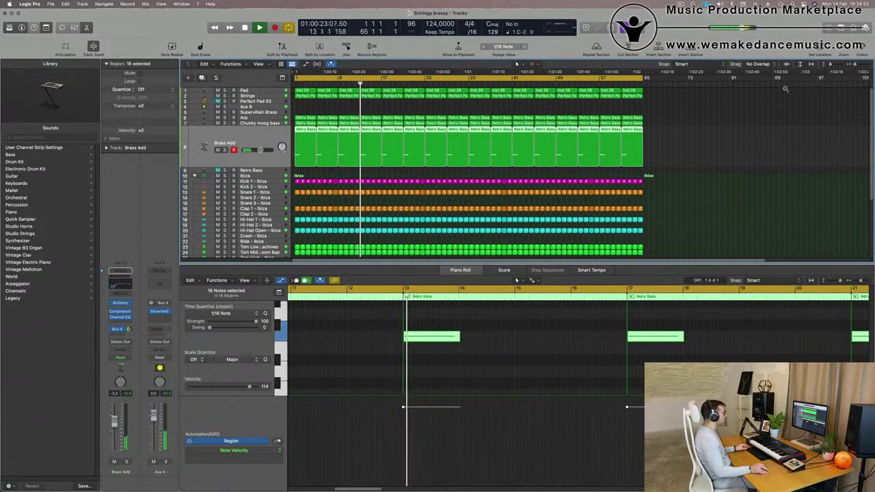
pyautogui.press('super+Left')
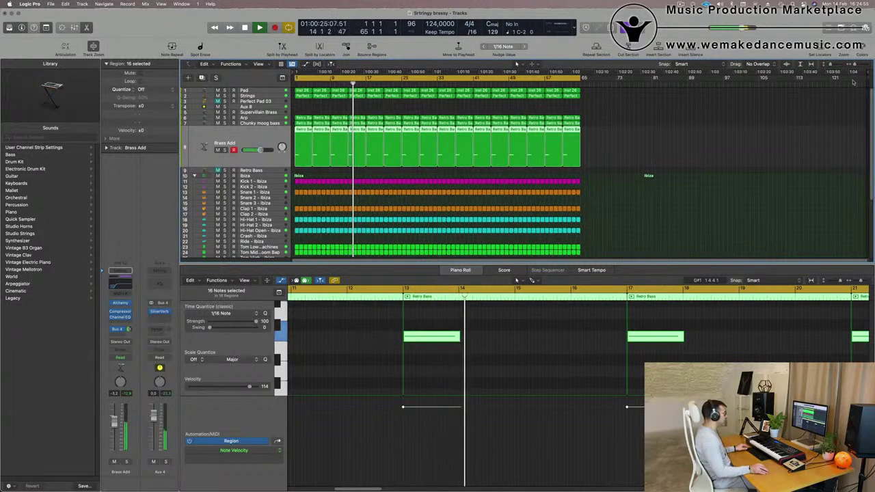
pyautogui.click(660, 82)
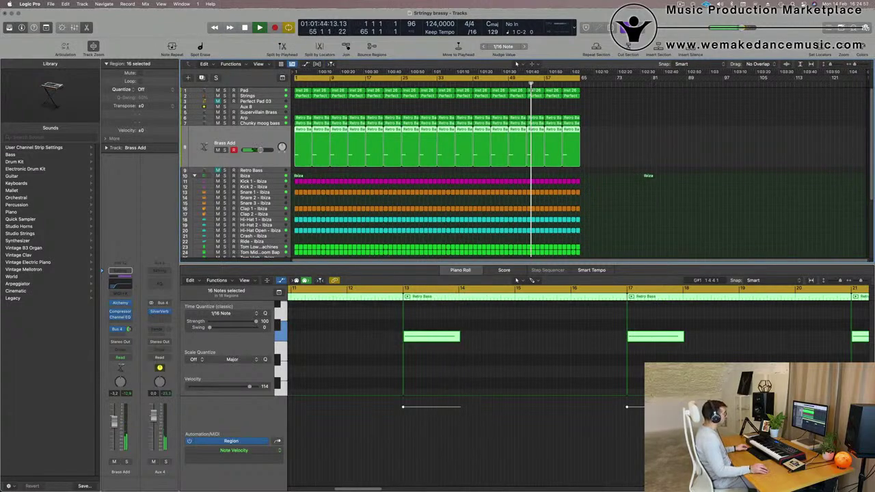
pyautogui.moveTo(867, 73); pyautogui.dragTo(586, 95)
# Step: Restart playback of the loop from the beginning to listen to the full arrangement
pyautogui.press('space')
pyautogui.press('space')
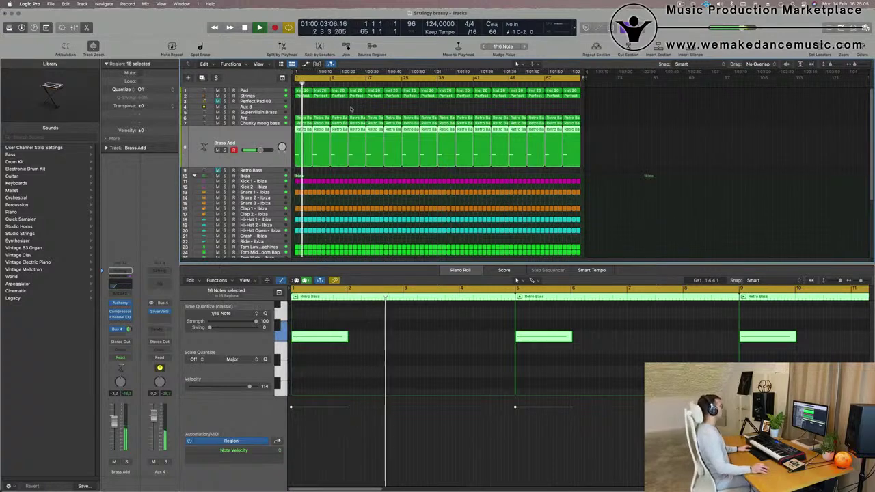
pyautogui.press('space')
pyautogui.press('space')
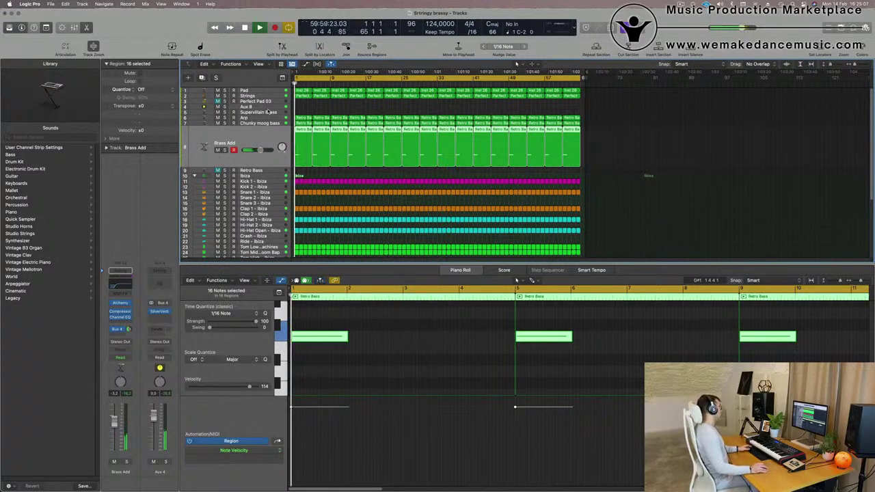
pyautogui.press('space')
pyautogui.press('space')
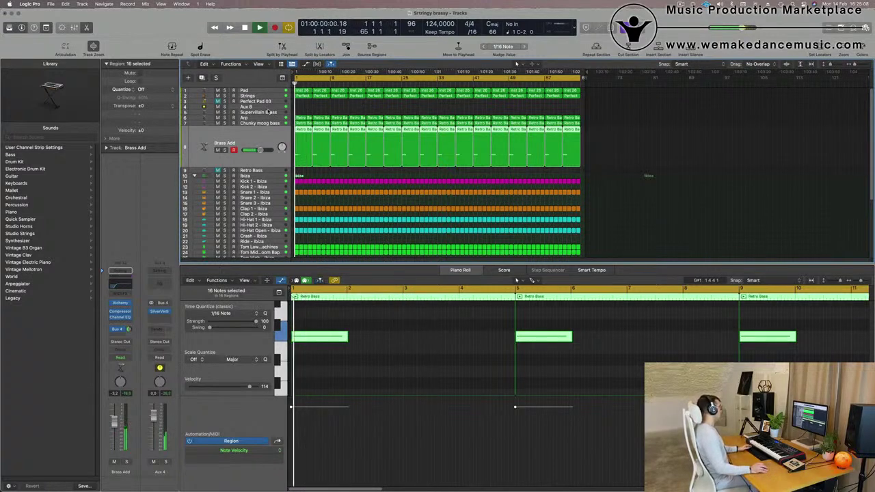
# Step: Copy all 16 Perfect Pad 03 regions from the Strings track onto the French horn track directly below
pyautogui.click(303, 97)
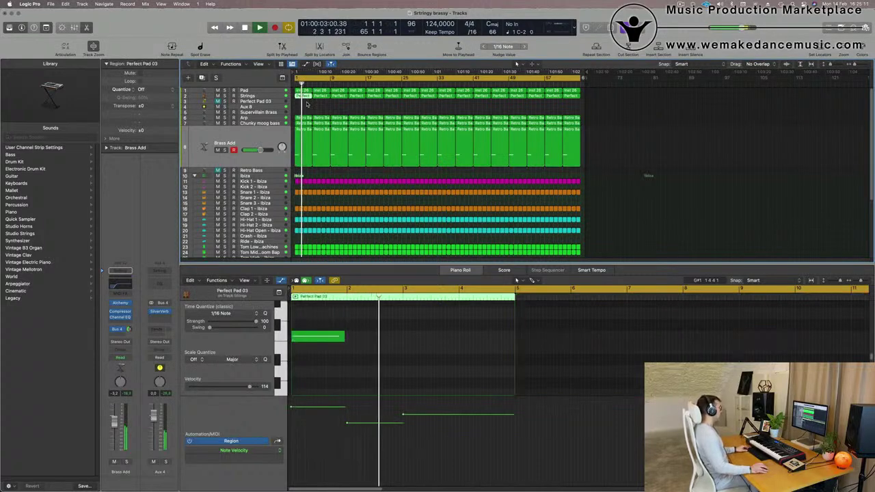
pyautogui.moveTo(307, 104); pyautogui.dragTo(580, 97)
pyautogui.press('space')
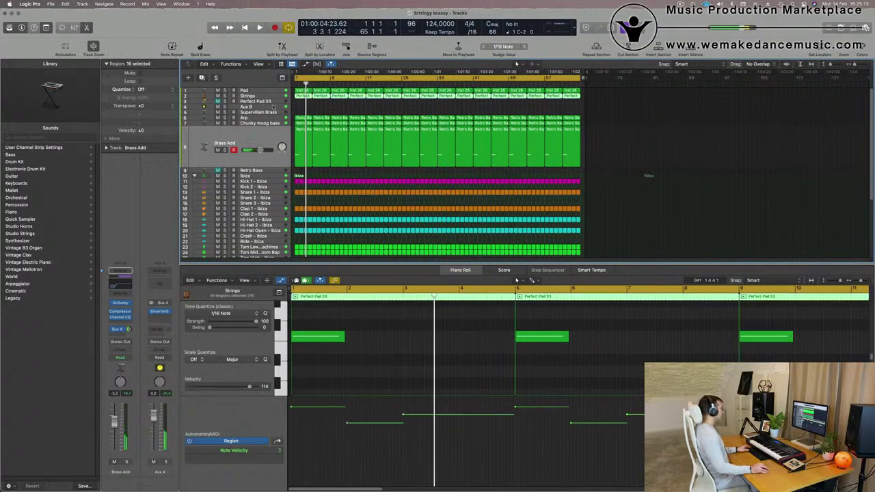
pyautogui.moveTo(298, 97); pyautogui.dragTo(299, 102)
# Step: Unmute the Perfect Pad 03 French horn track and audition it in solo and with the full mix
pyautogui.click(247, 102)
pyautogui.press('space')
pyautogui.click(114, 461)
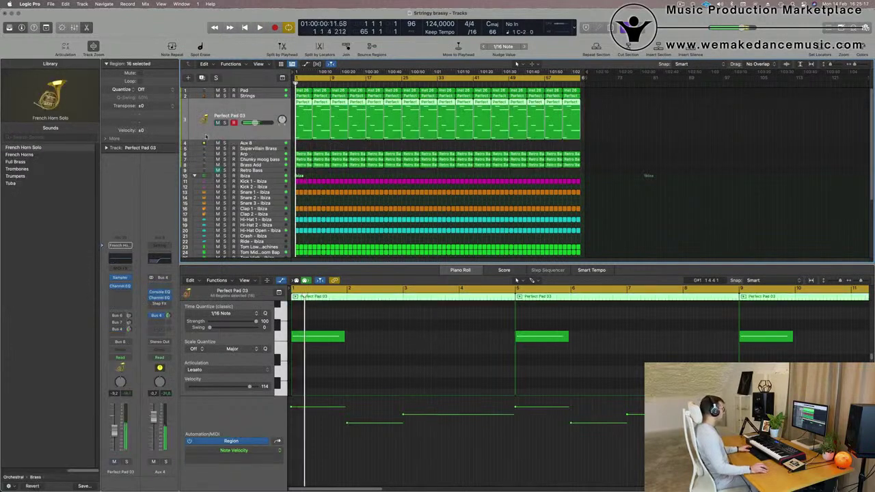
pyautogui.press('space')
pyautogui.press('space')
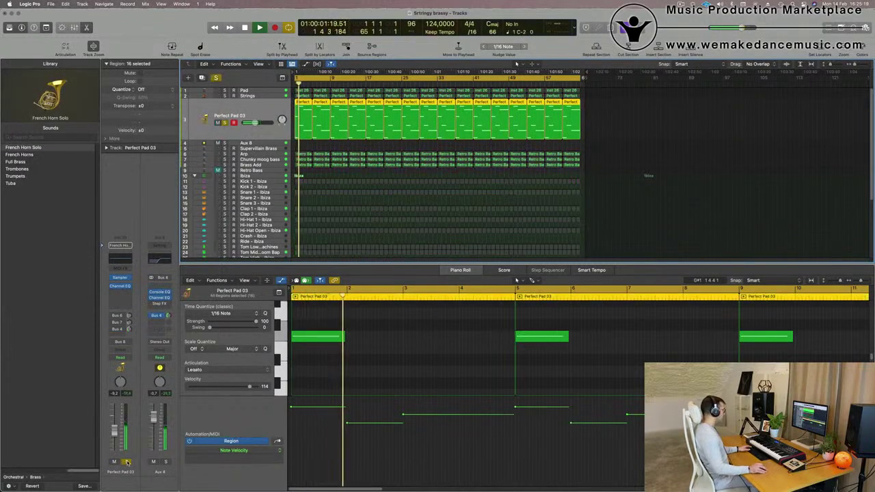
pyautogui.scroll(3, 360, 380)
pyautogui.scroll(-5, 360, 379)
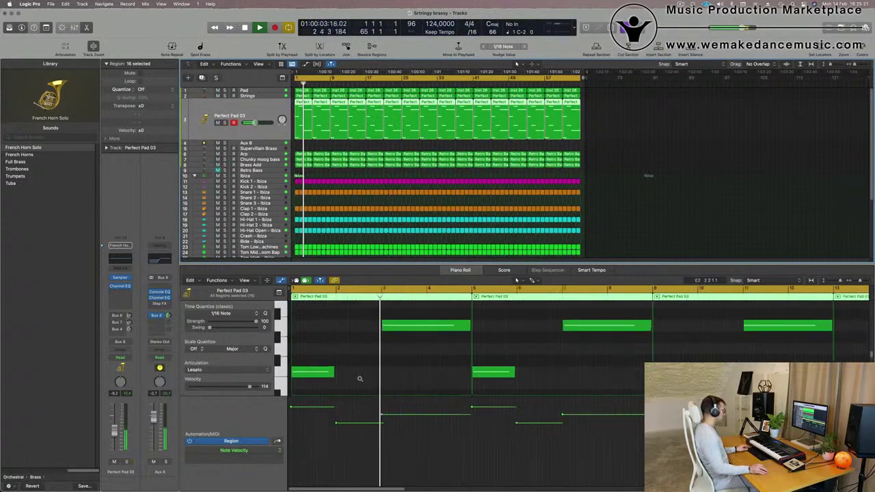
pyautogui.press('space')
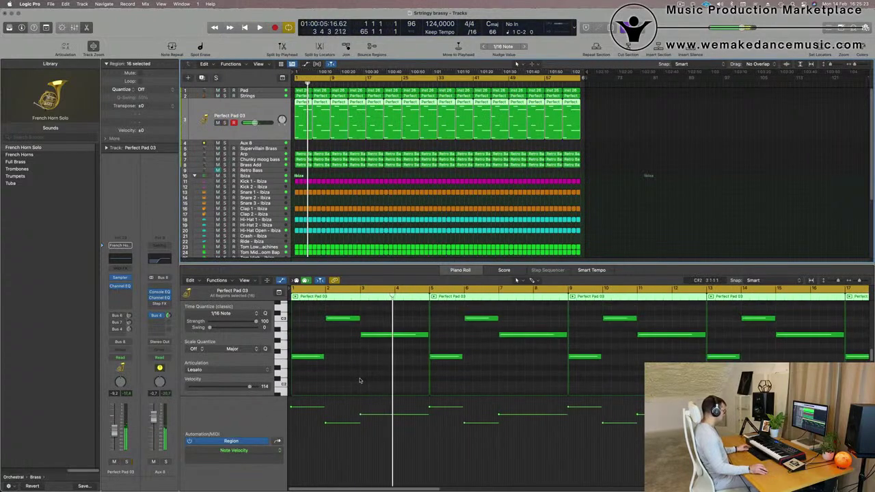
# Step: Try transposing all notes in the Perfect Pad 03 regions to another register, audition them, and undo the change
pyautogui.press('super+a')
pyautogui.press('Delete')
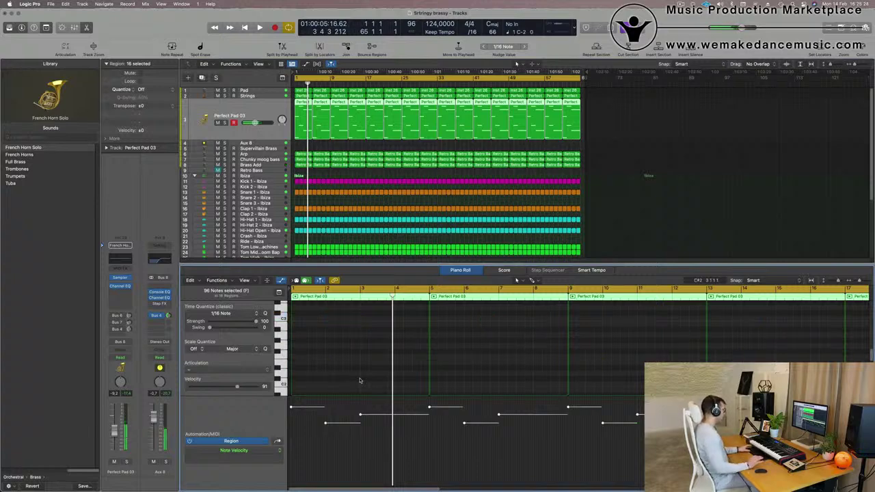
pyautogui.press('space')
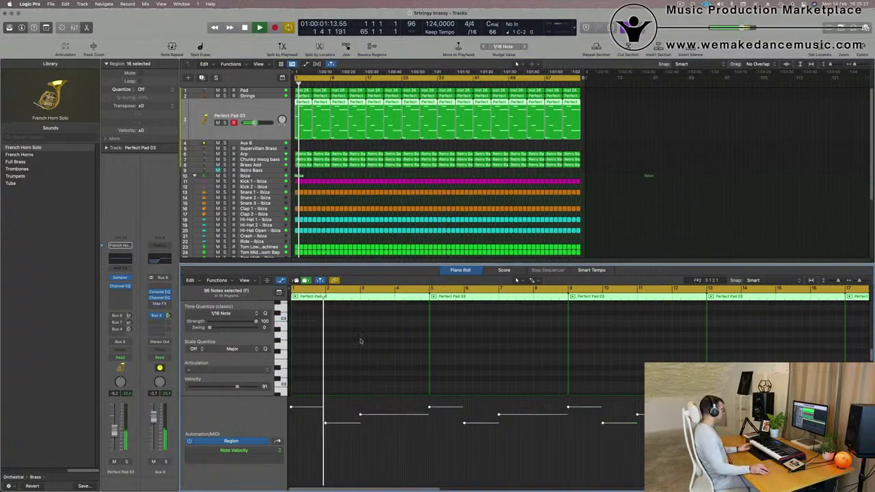
pyautogui.press('super+z')
pyautogui.press('space')
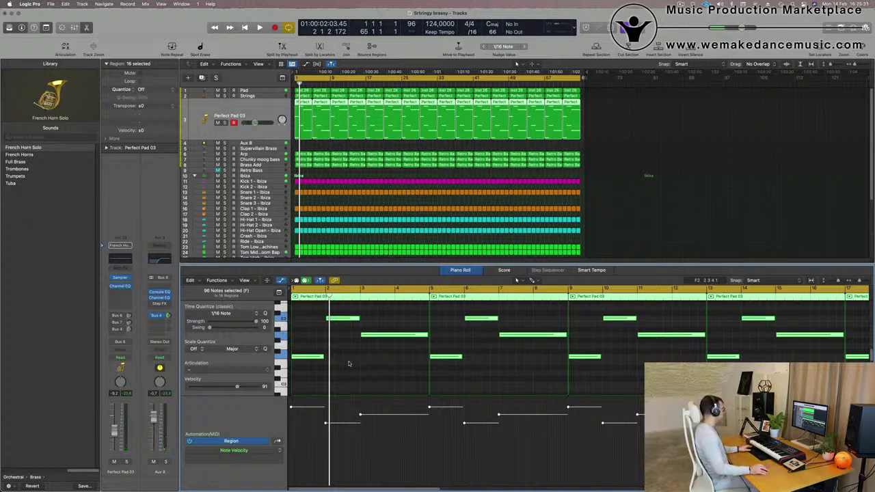
# Step: Compare the Perfect Pad 03 French horn track soloed and in the mix, and set its volume to -9.4 dB
pyautogui.click(348, 363)
pyautogui.press('space')
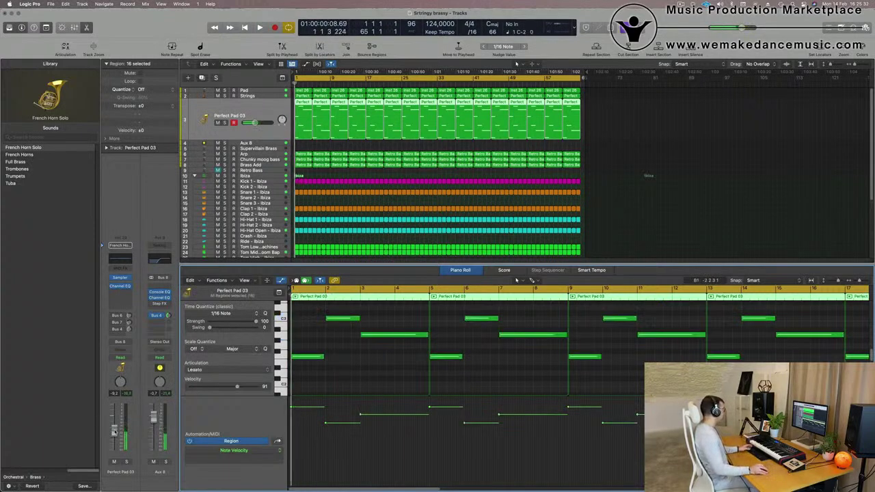
pyautogui.click(126, 461)
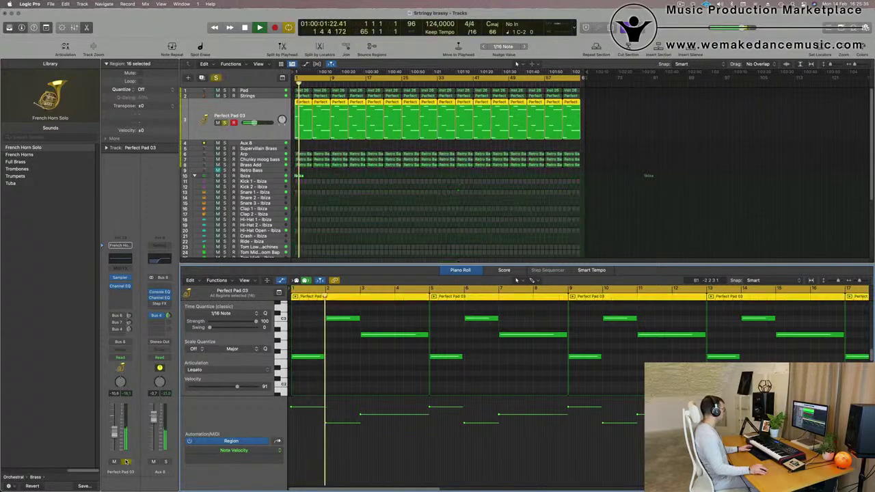
pyautogui.click(126, 462)
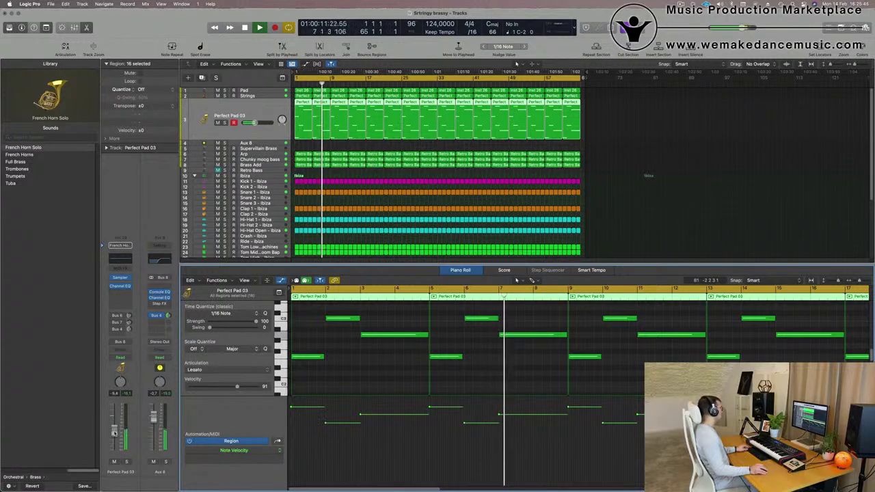
# Step: Close the lower editing area and zoom the arrangement so that all tracks are displayed
pyautogui.scroll(-2, 427, 198)
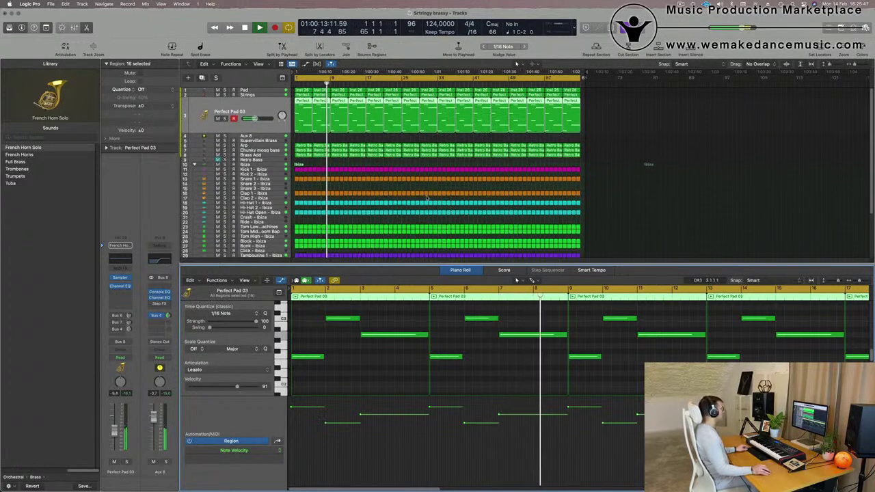
pyautogui.press('x')
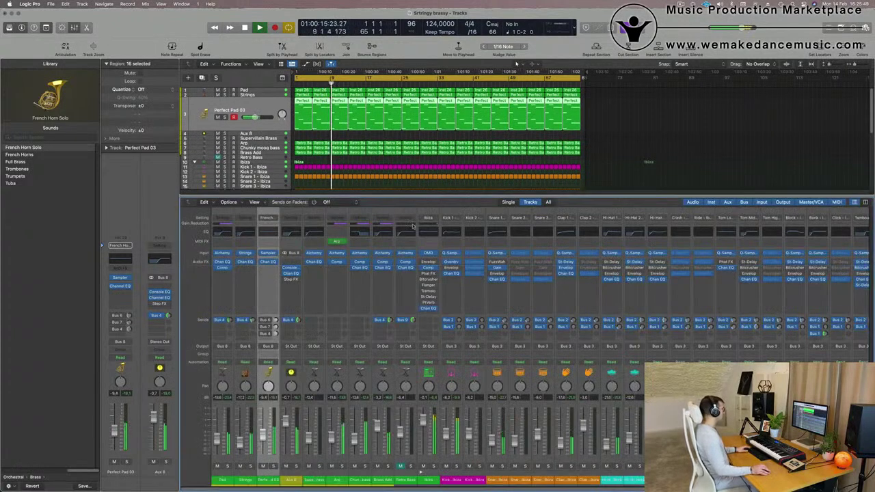
pyautogui.press('x')
pyautogui.scroll(2, 410, 353)
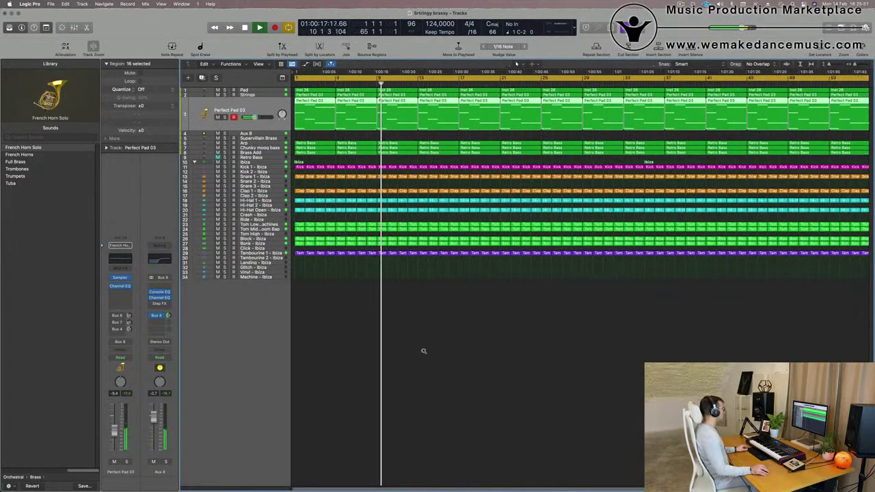
# Step: Deselect the Perfect Pad 03 regions and add a Bus 4 send to the Supervillain Brass track during playback
pyautogui.scroll(-1, 423, 351)
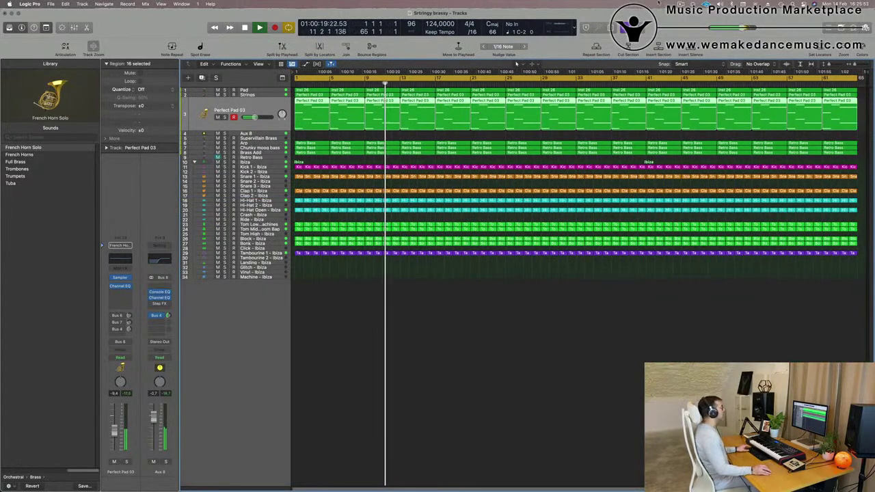
pyautogui.click(497, 334)
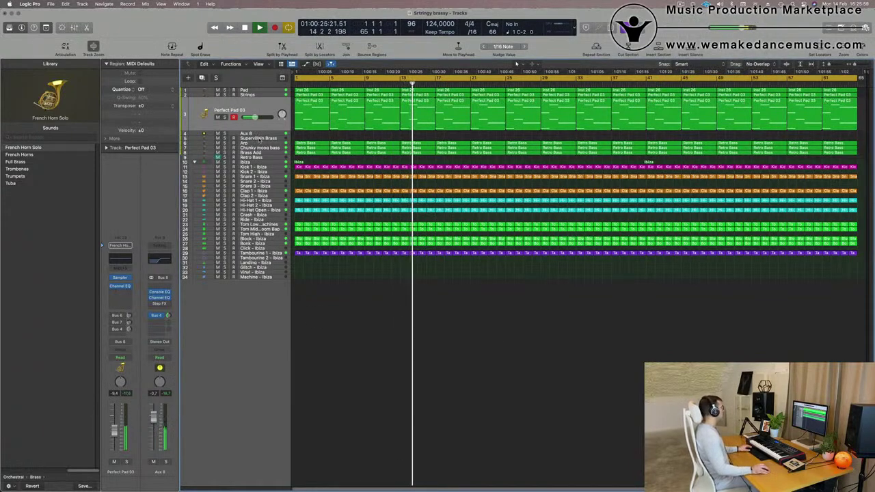
pyautogui.click(259, 138)
pyautogui.press('Return')
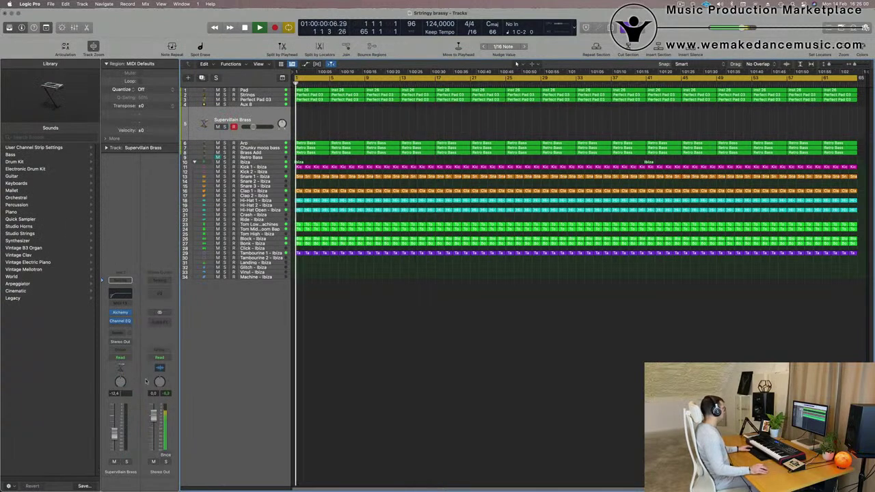
pyautogui.click(117, 333)
pyautogui.moveTo(122, 344)
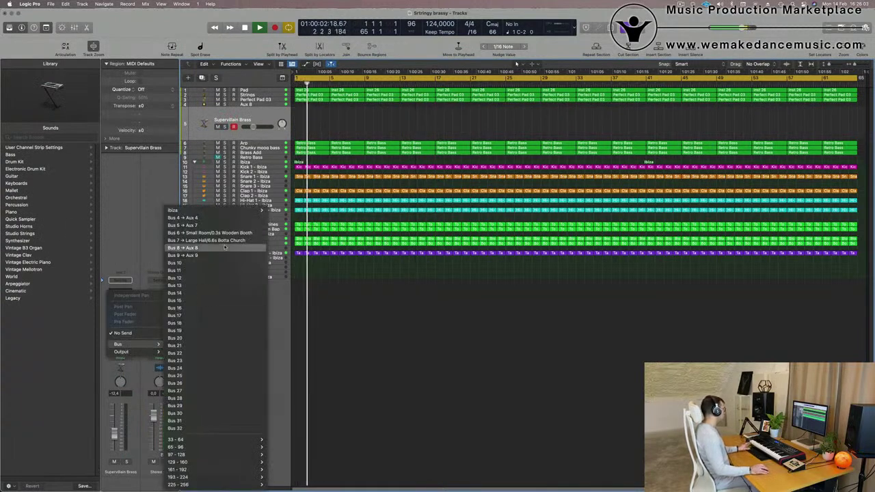
pyautogui.click(218, 218)
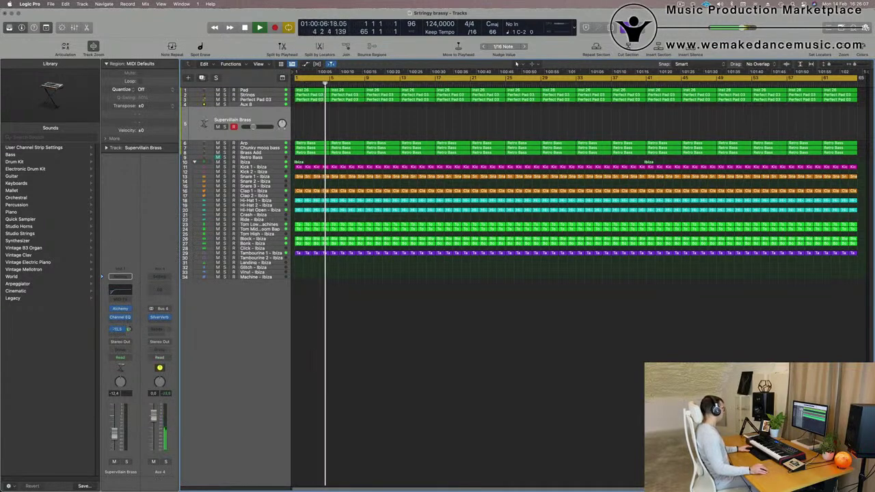
pyautogui.press('Return')
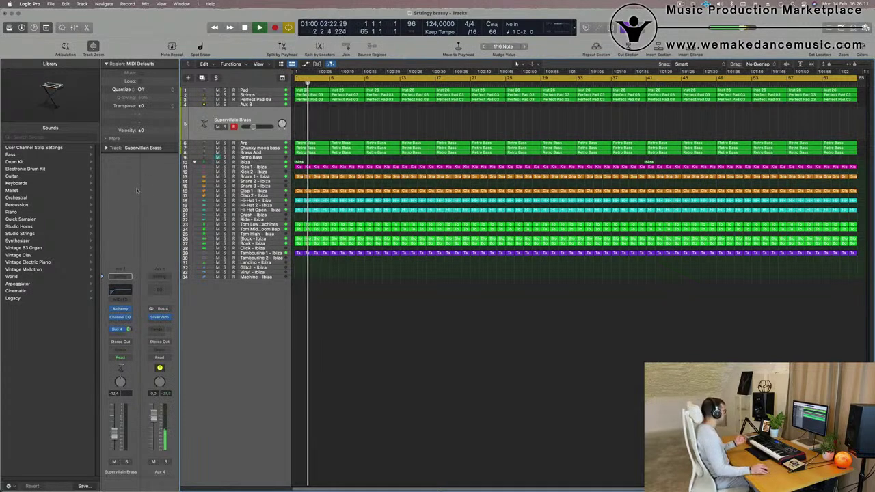
# Step: Open the Alchemy synth on the Supervillain Brass track and filter its presets to the Leads category
pyautogui.click(128, 308)
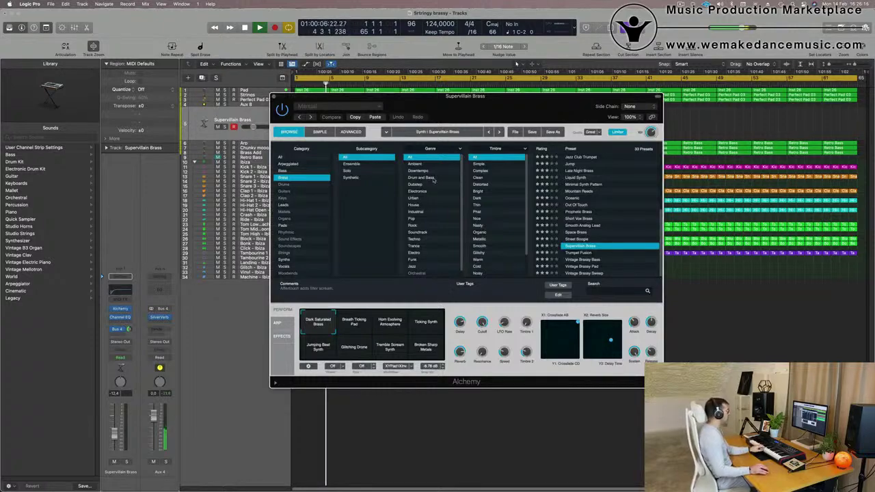
pyautogui.scroll(5, 615, 207)
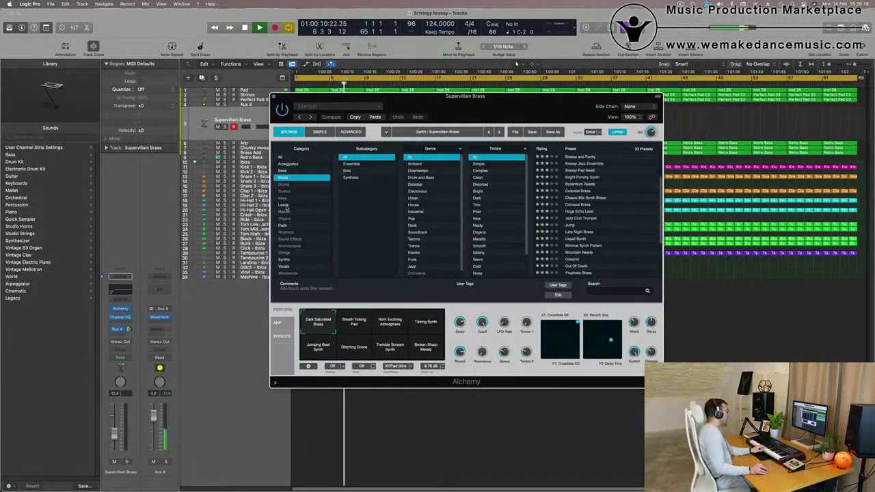
pyautogui.click(286, 206)
pyautogui.scroll(-5, 597, 186)
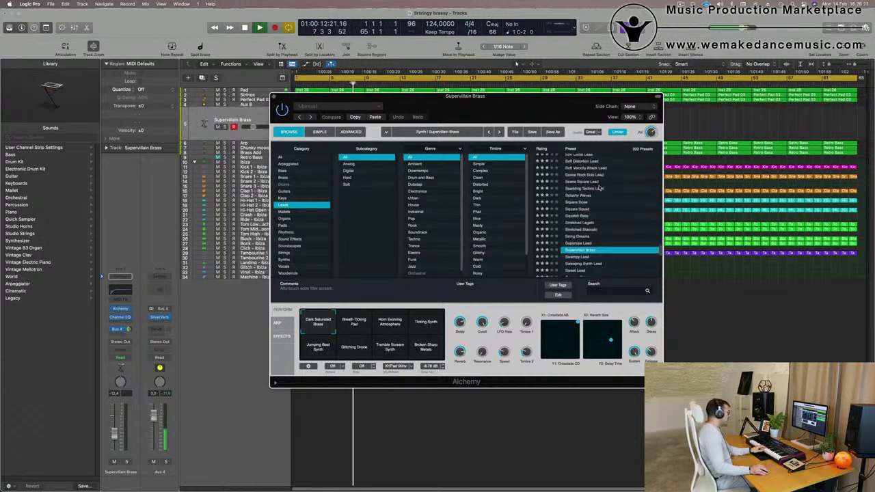
# Step: Audition Vox Box Synth with Phased, and Water Shredder with Funky Shredder, Narrow Destruction, Clean Splash and Buzz Saw 2
pyautogui.click(575, 212)
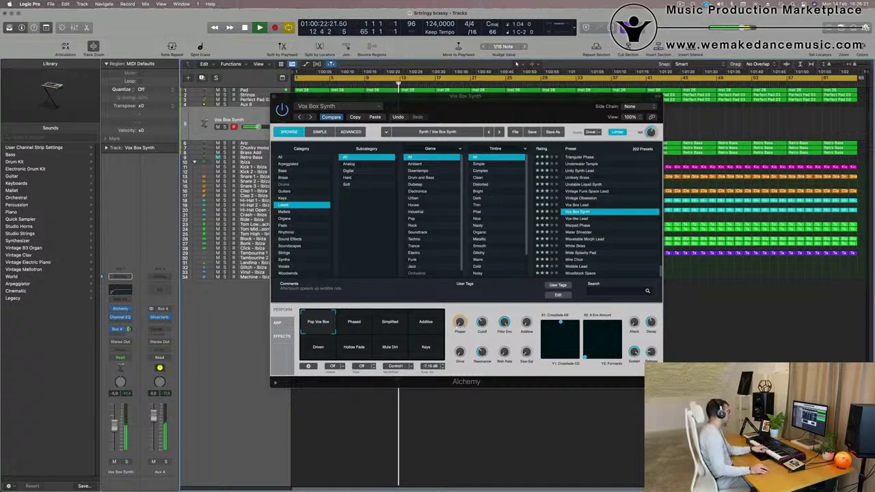
pyautogui.click(355, 323)
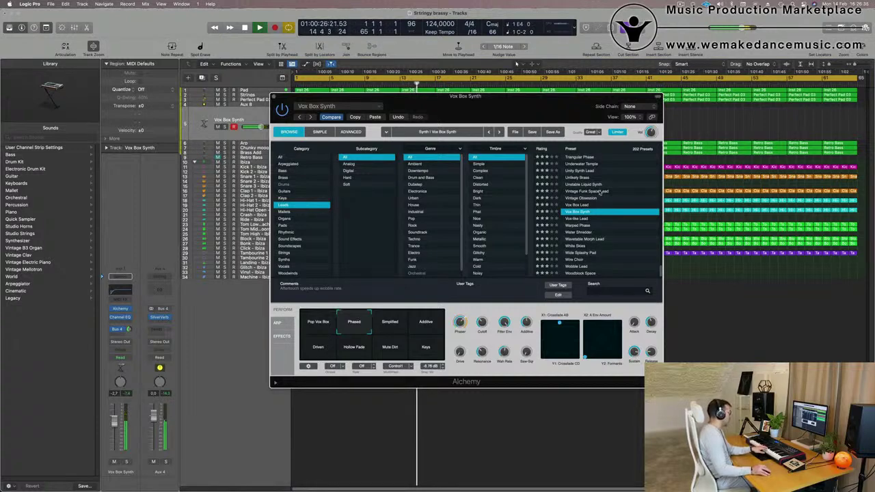
pyautogui.click(578, 232)
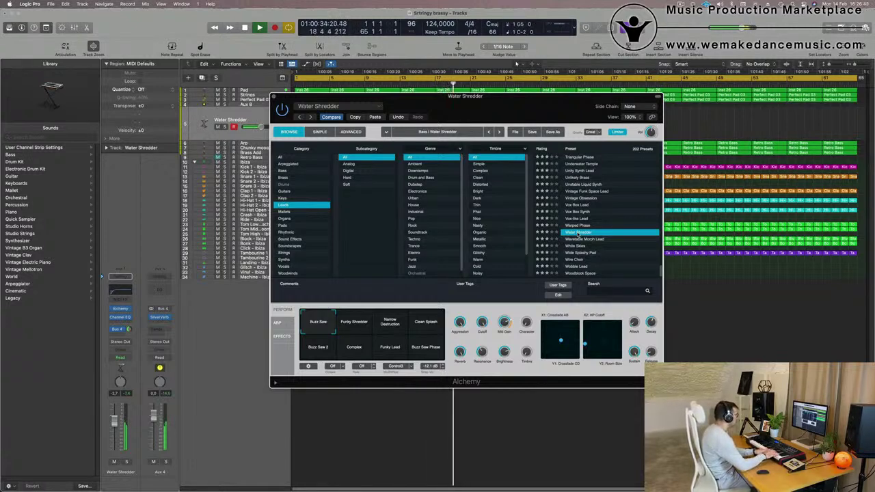
pyautogui.click(361, 324)
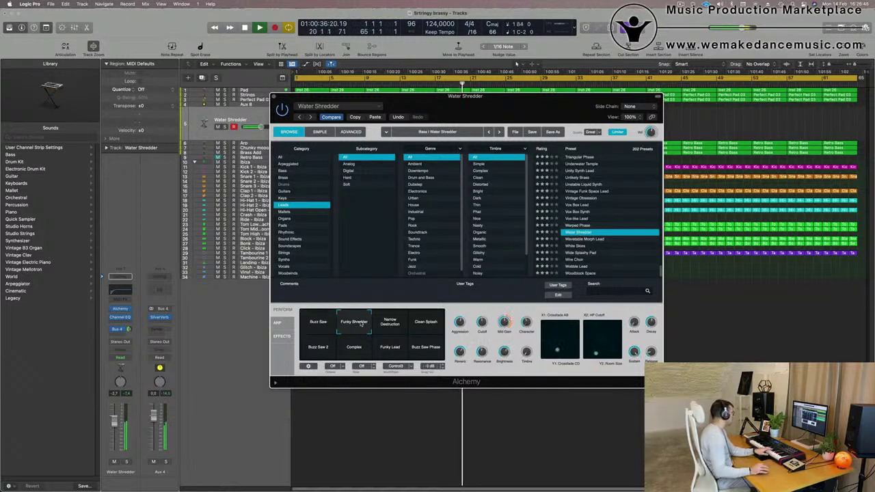
pyautogui.click(391, 324)
pyautogui.click(425, 326)
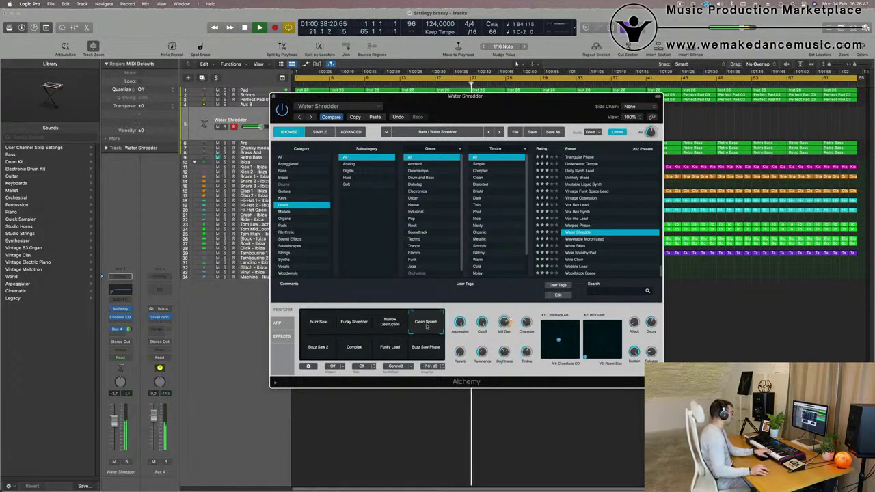
pyautogui.click(315, 351)
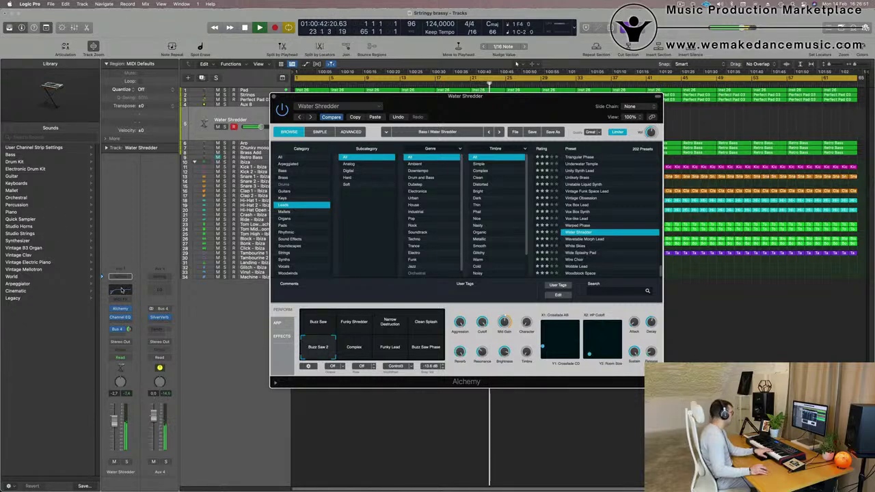
# Step: Set the Channel EQ low cut to 350 Hz at 12 dB/Oct and raise the track's volume to -0.3 dB
pyautogui.click(122, 290)
pyautogui.moveTo(300, 226); pyautogui.dragTo(510, 230)
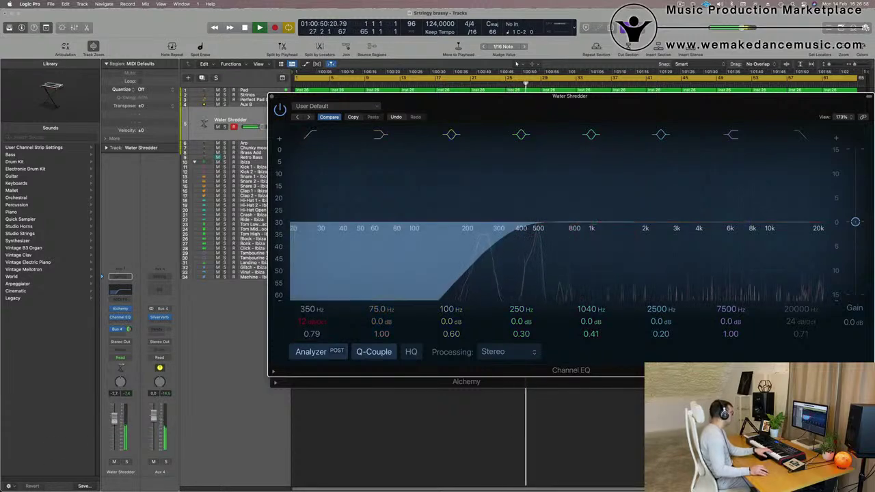
pyautogui.click(130, 410)
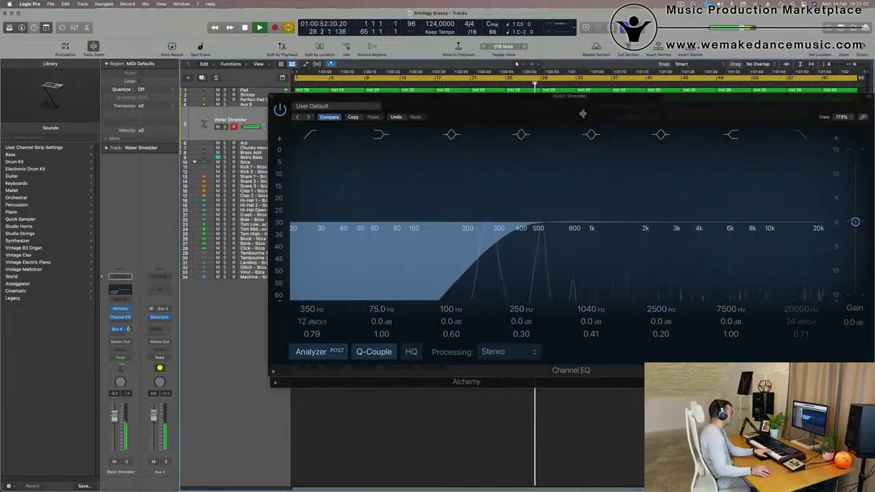
# Step: Load the Wavetable Morph Lead preset in Alchemy and set the track's volume to about -9.6 dB
pyautogui.moveTo(582, 114); pyautogui.dragTo(404, 229)
pyautogui.click(509, 106)
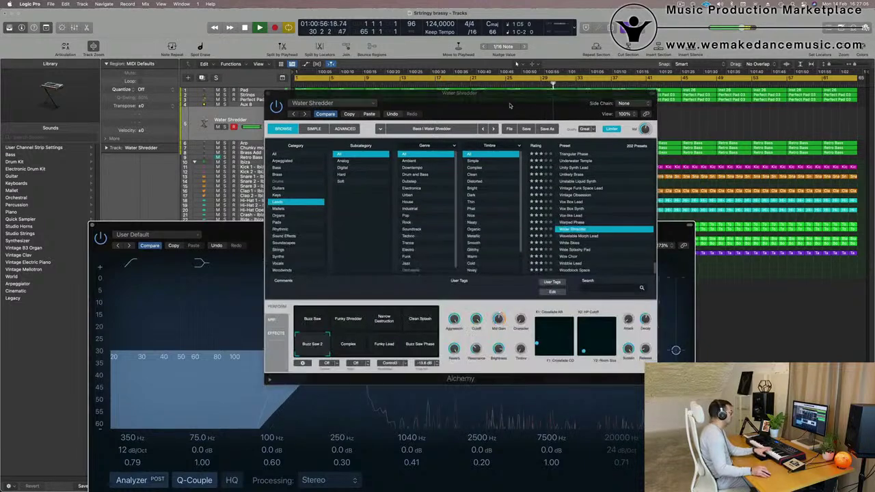
pyautogui.click(581, 235)
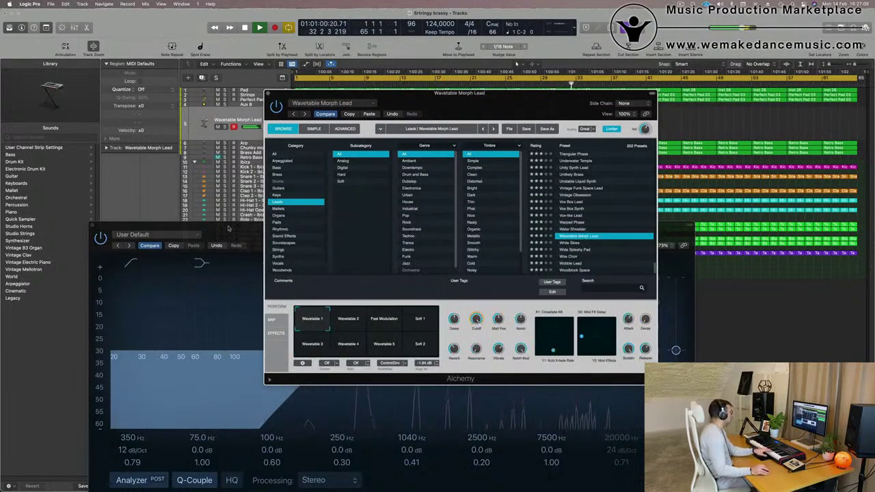
pyautogui.moveTo(227, 226); pyautogui.dragTo(522, 122)
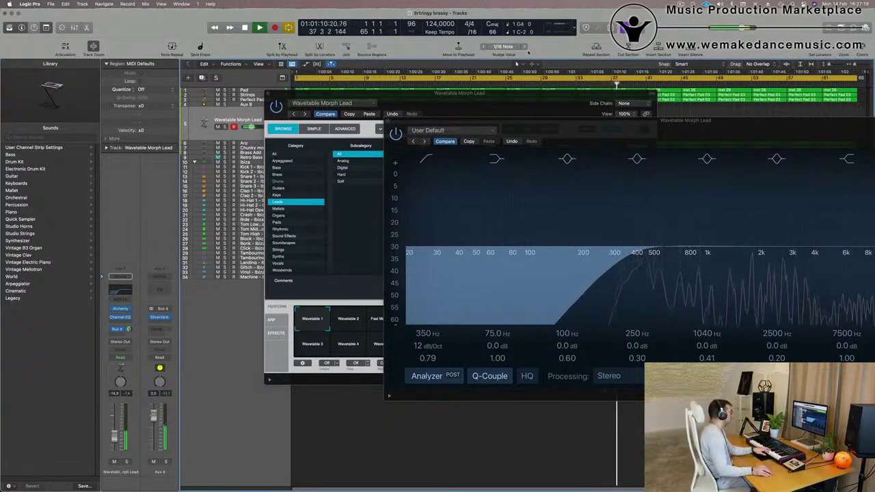
pyautogui.moveTo(527, 103); pyautogui.dragTo(480, 71)
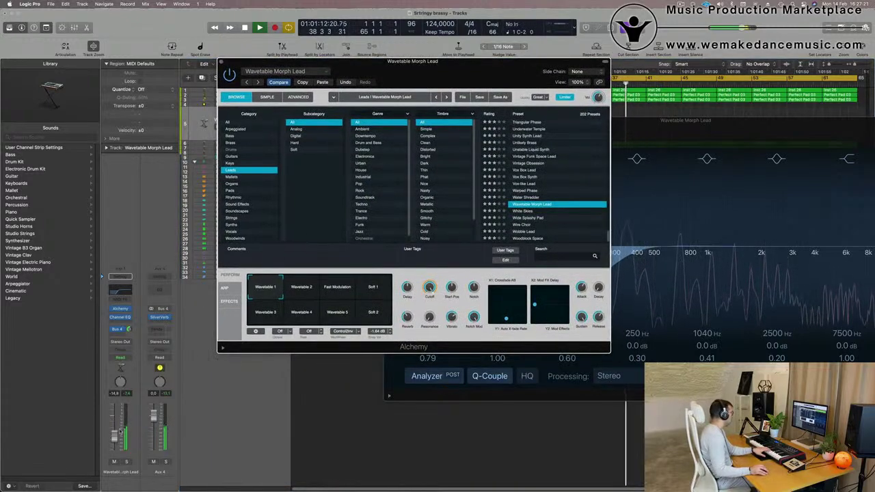
pyautogui.moveTo(116, 431); pyautogui.dragTo(118, 424)
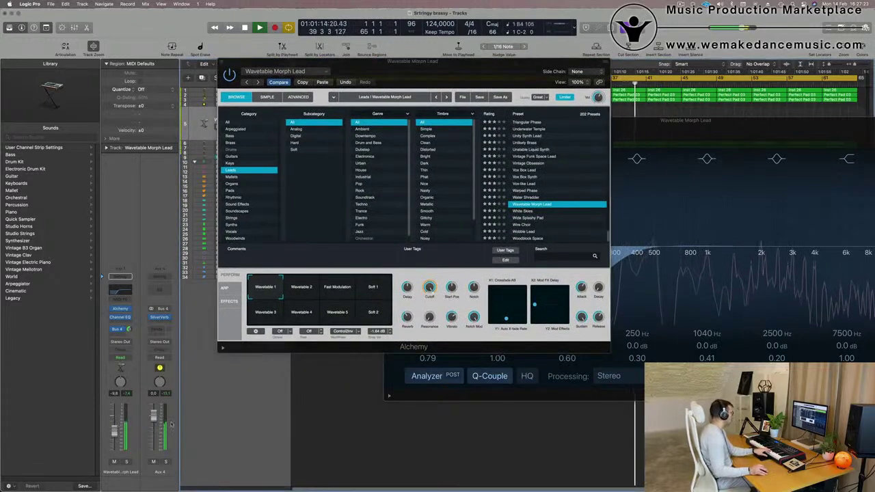
# Step: Record a lead part on the Wavetable Morph Lead track, select the Wavetable 2 variation, and stop recording
pyautogui.click(305, 292)
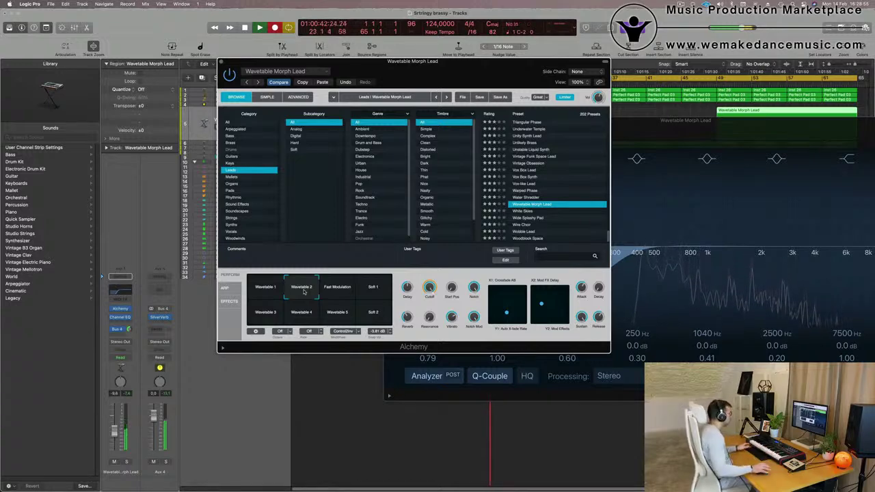
pyautogui.press('space')
pyautogui.moveTo(430, 69); pyautogui.dragTo(372, 171)
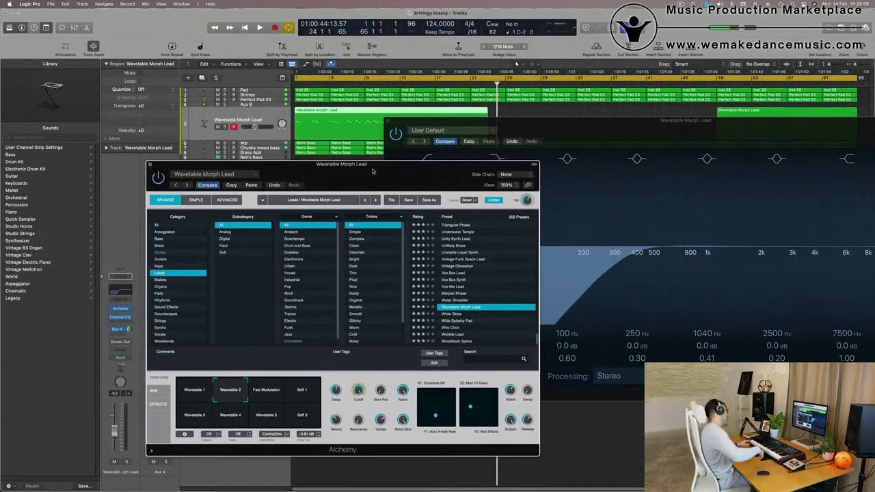
# Step: Play back the recorded lead from the start and from about bar 53, with the plug-in windows clear of the regions
pyautogui.press('Return')
pyautogui.press('space')
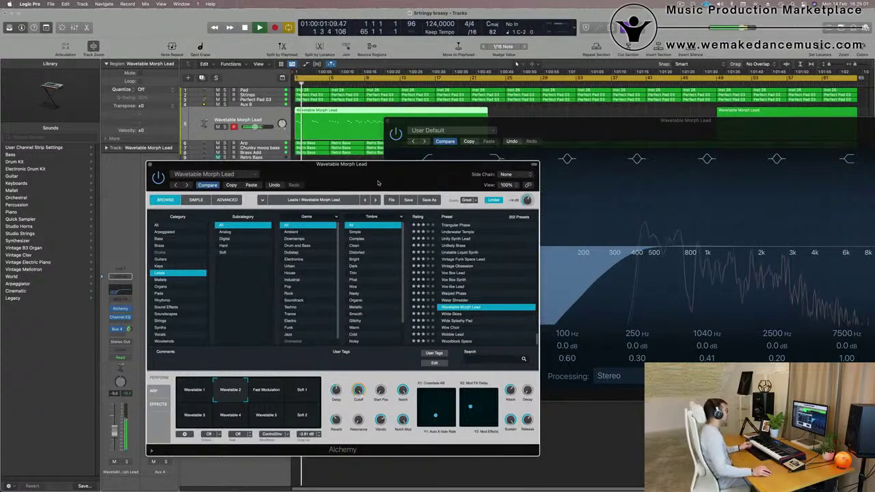
pyautogui.moveTo(378, 183); pyautogui.dragTo(301, 218)
pyautogui.moveTo(553, 125); pyautogui.dragTo(326, 235)
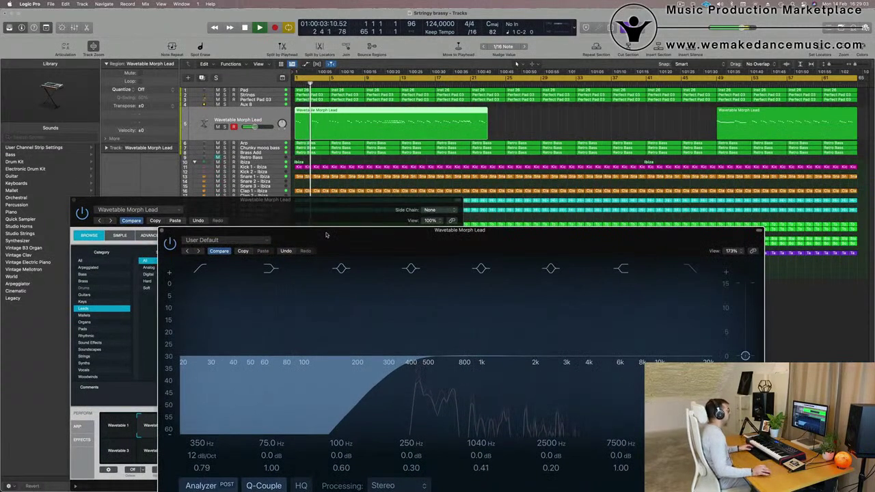
pyautogui.press('Return')
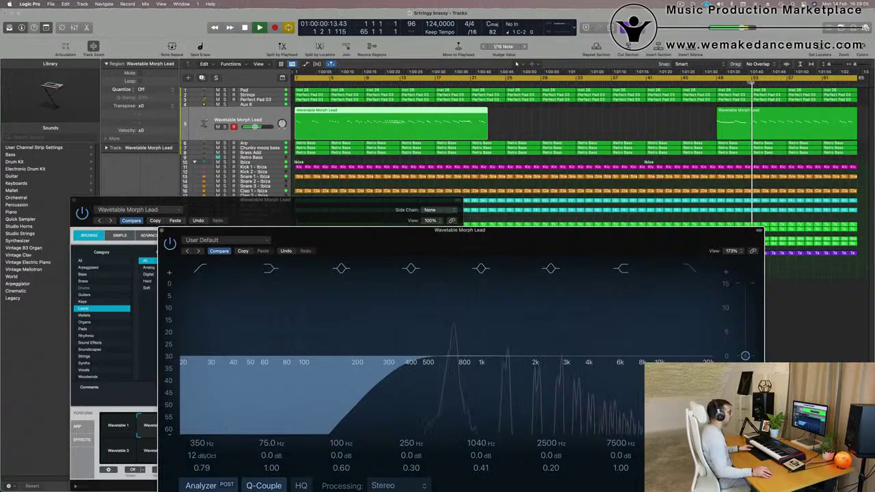
pyautogui.click(751, 81)
# Step: Split the second Wavetable Morph Lead region at about bar 55 and delete its first part
pyautogui.click(718, 120)
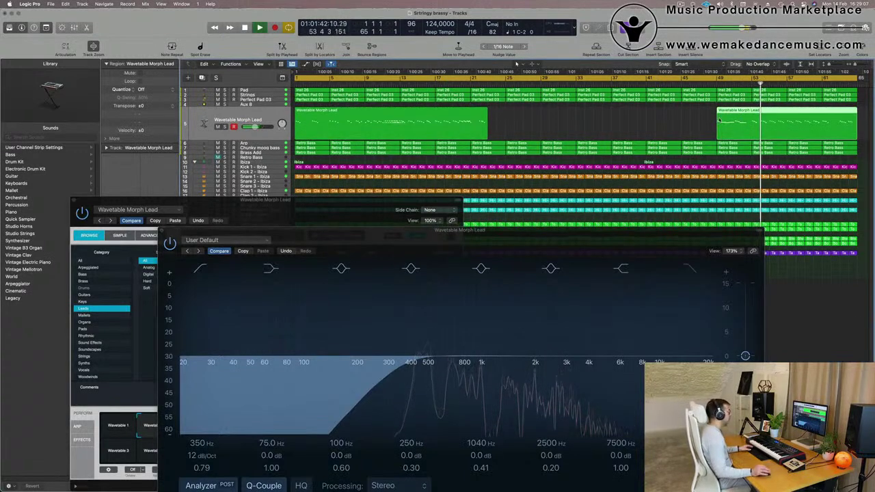
pyautogui.moveTo(555, 238); pyautogui.dragTo(606, 181)
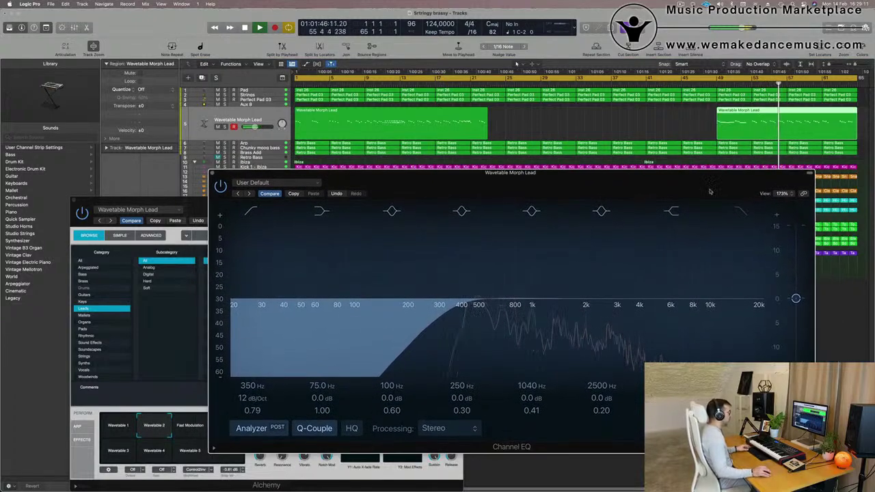
pyautogui.click(770, 113)
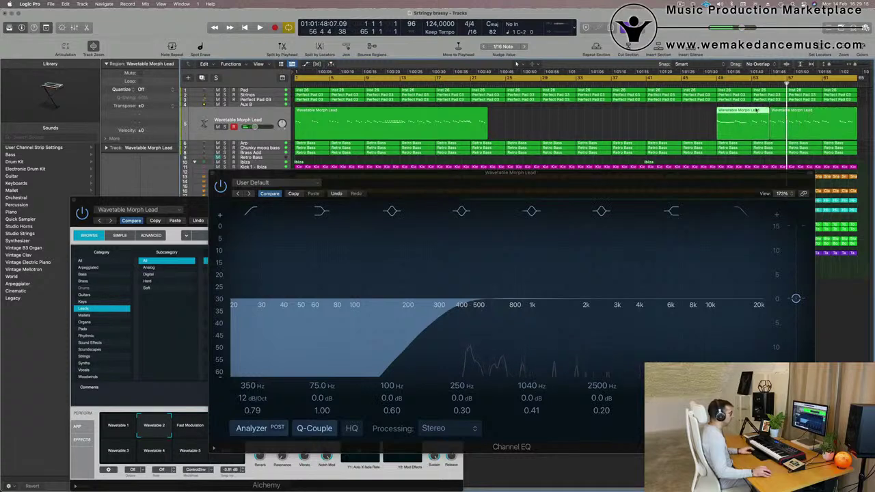
pyautogui.press('Delete')
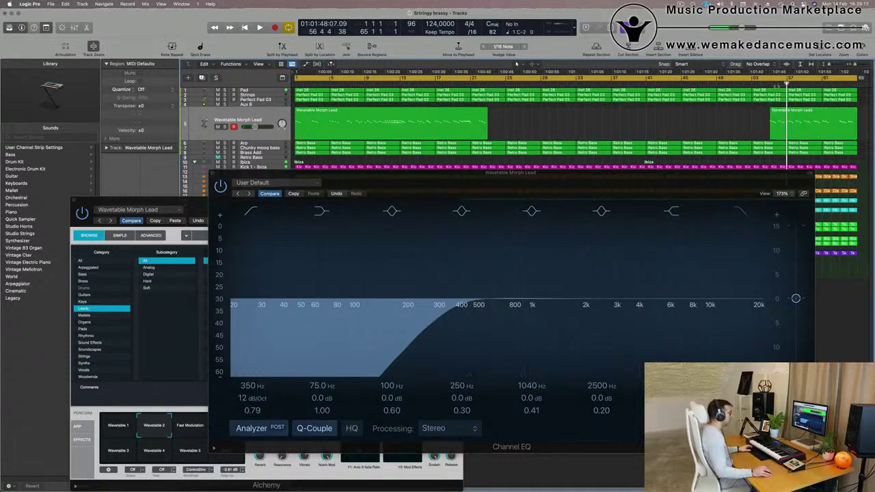
pyautogui.press('space')
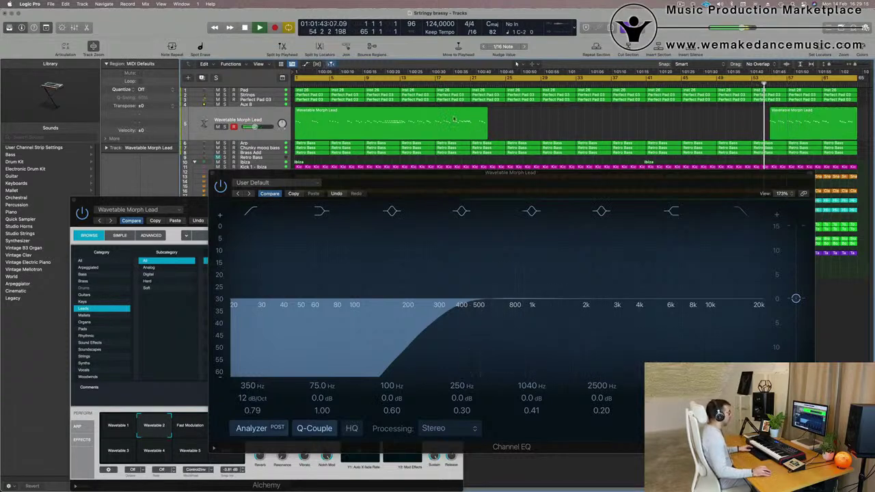
# Step: Move the long lead region to about bar 27 and the trimmed region to bar 1, and audition the start
pyautogui.moveTo(454, 120); pyautogui.dragTo(676, 120)
pyautogui.moveTo(808, 123); pyautogui.dragTo(327, 120)
pyautogui.press('space')
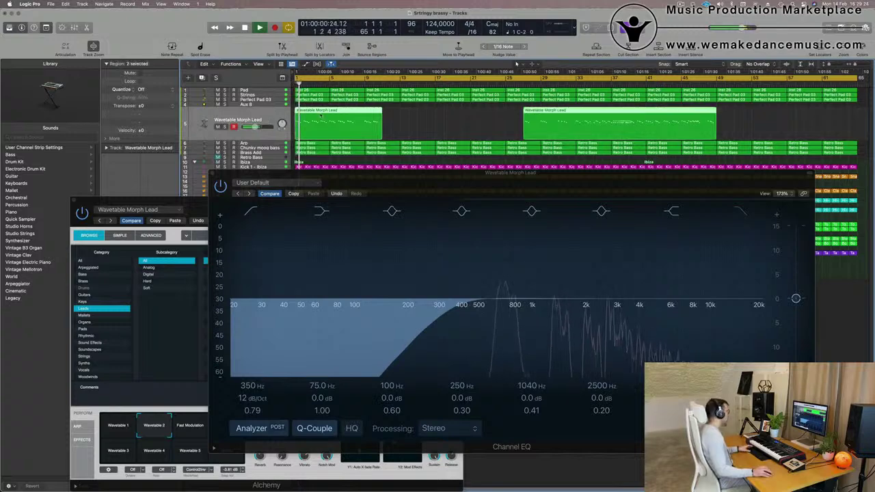
# Step: Quantize all notes in both Wavetable Morph Lead regions to 1/16 notes and play the result, with the plug-in windows clear of the notes
pyautogui.press('space')
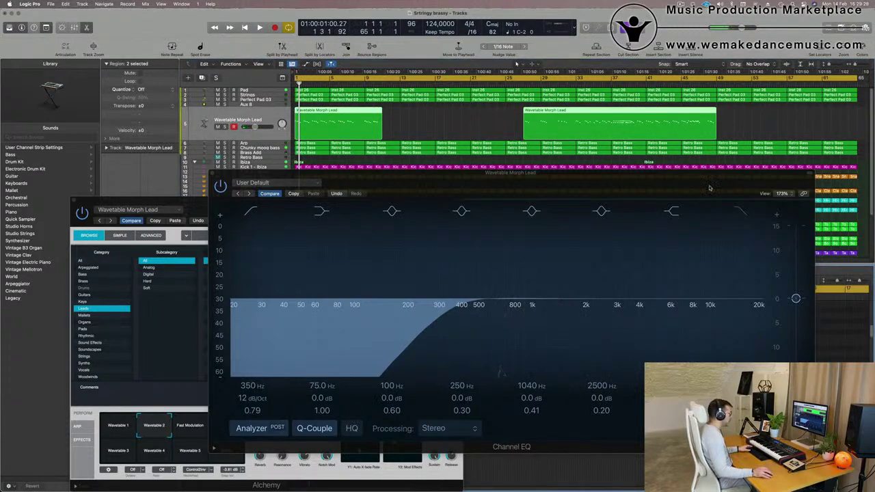
pyautogui.moveTo(665, 184); pyautogui.dragTo(865, 62)
pyautogui.moveTo(222, 201); pyautogui.dragTo(862, 104)
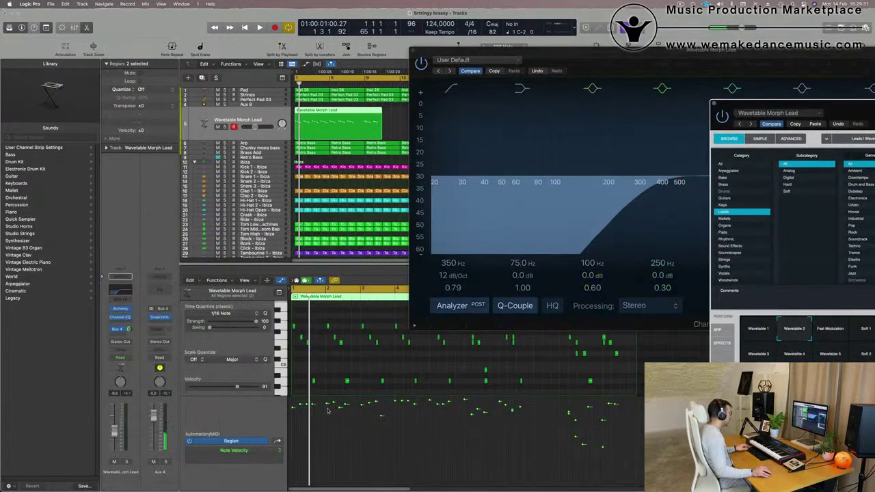
pyautogui.scroll(10, 350, 362)
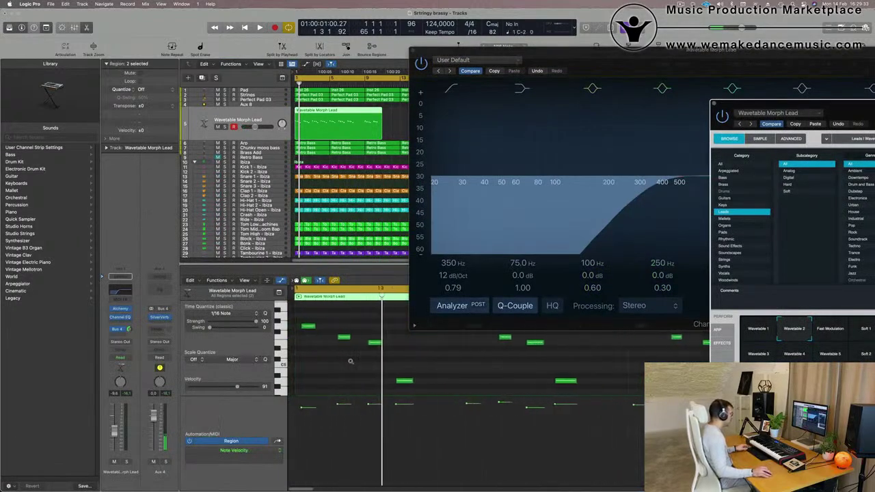
pyautogui.press('super+a')
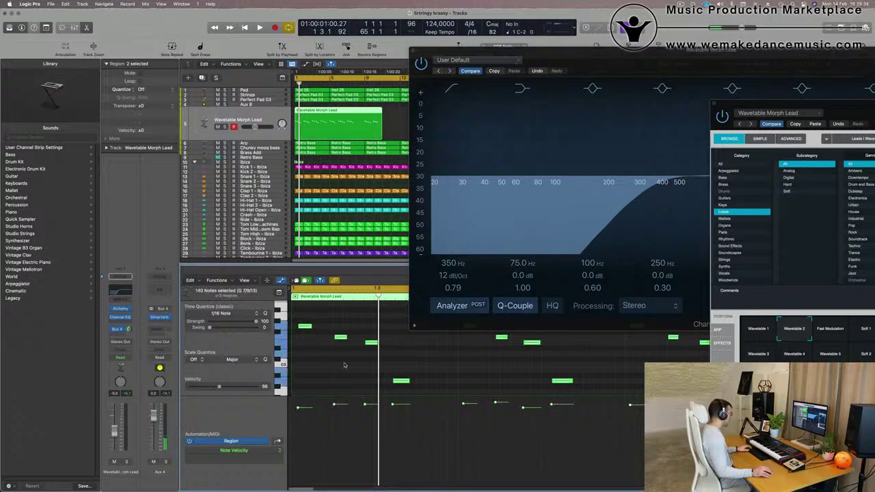
pyautogui.press('q')
pyautogui.press('space')
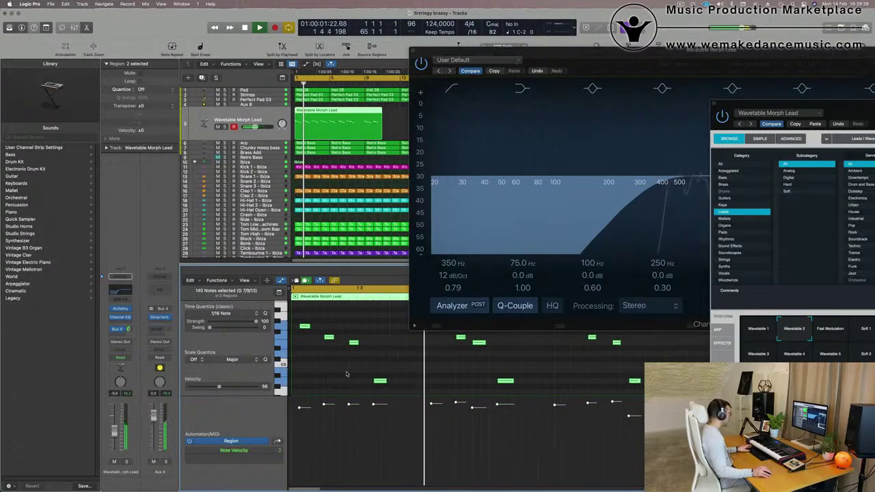
pyautogui.moveTo(562, 61); pyautogui.dragTo(874, 44)
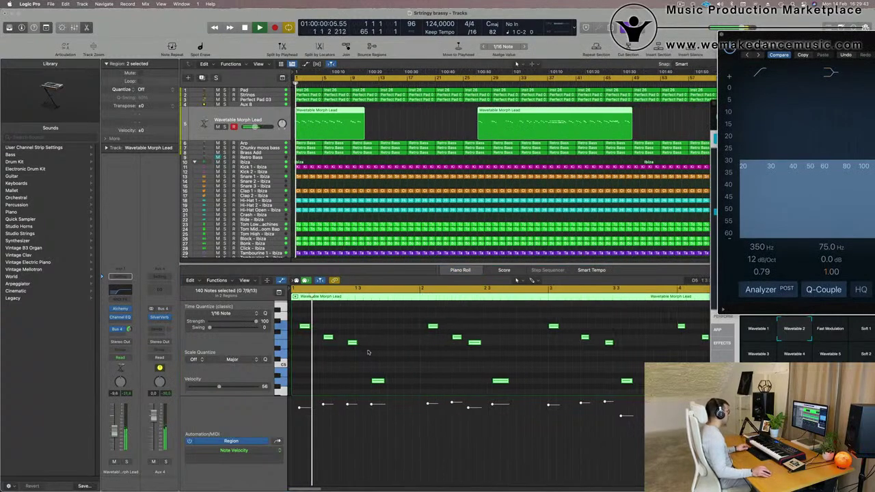
# Step: Play the opening bars of the first lead region and inspect its first note and the notes in bars 2 to 4
pyautogui.click(304, 332)
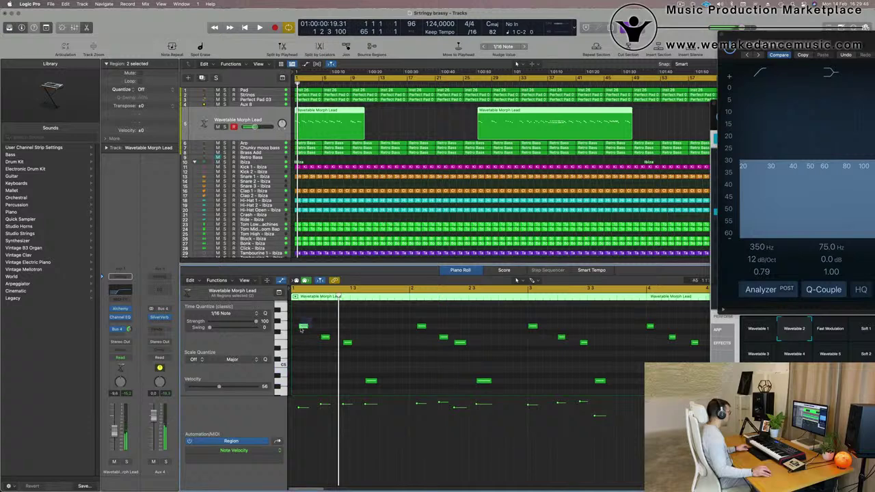
pyautogui.click(302, 327)
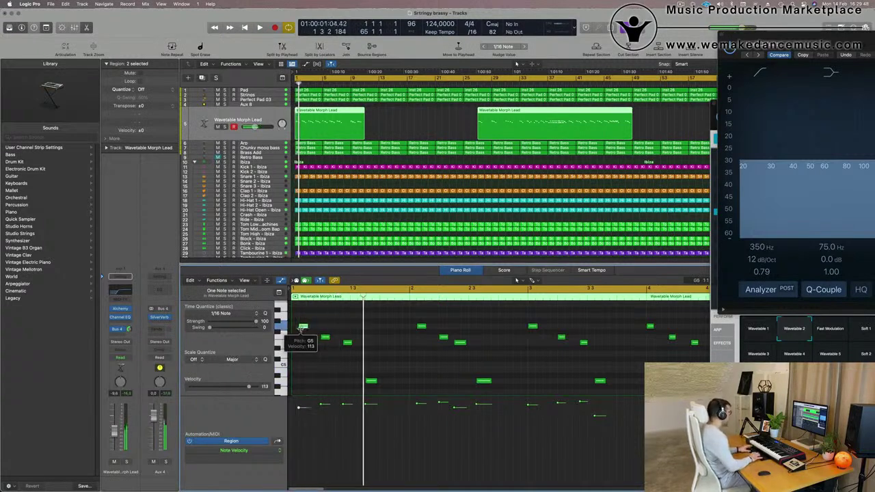
pyautogui.press('space')
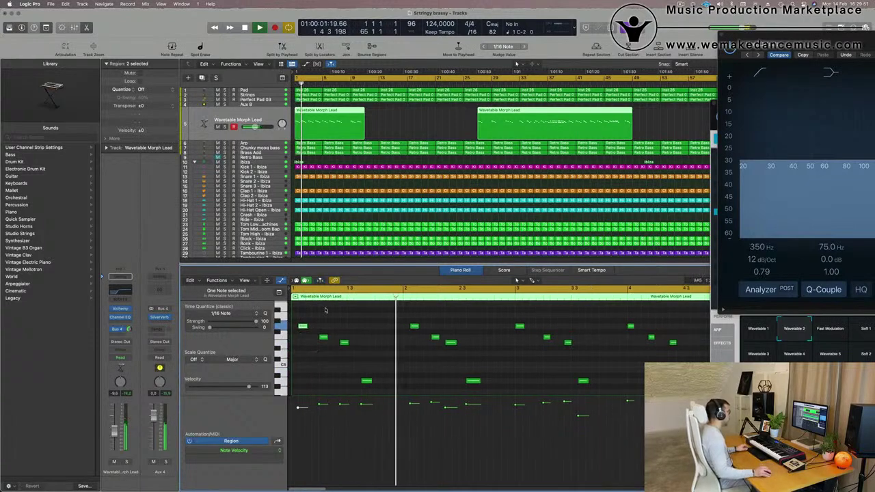
pyautogui.press('super+Left')
pyautogui.press('Return')
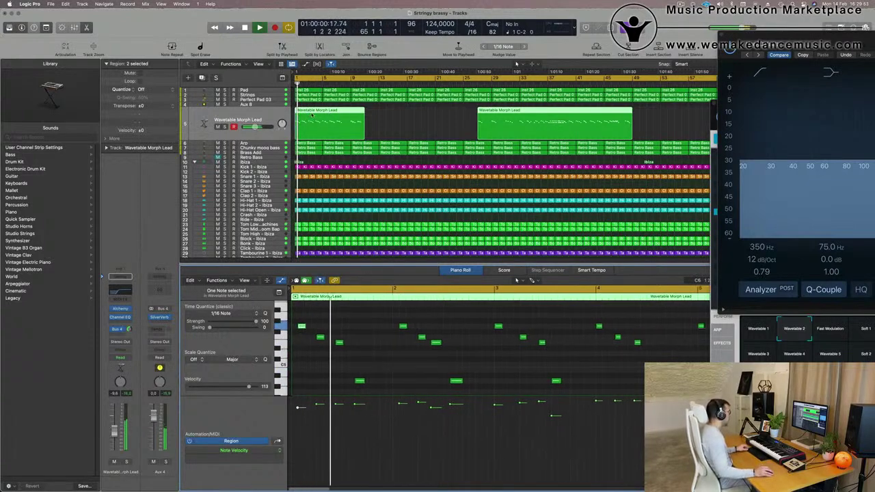
pyautogui.press('super+Left')
pyautogui.press('space')
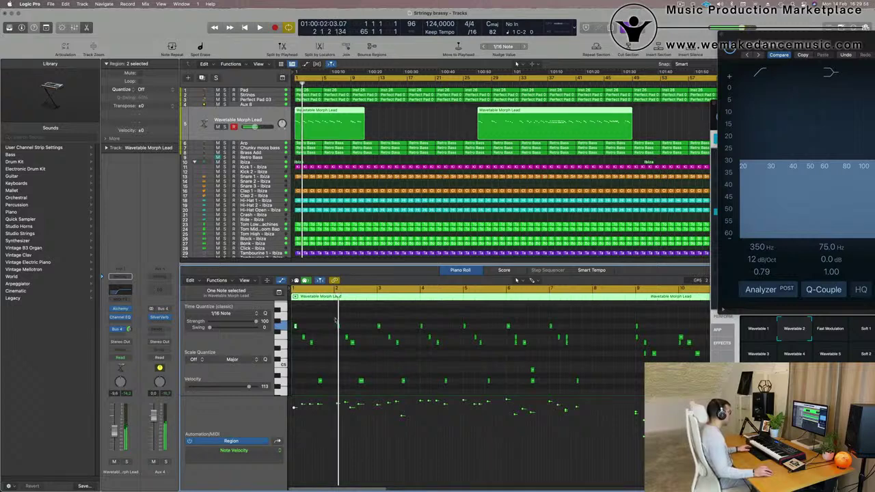
pyautogui.moveTo(336, 320); pyautogui.dragTo(475, 375)
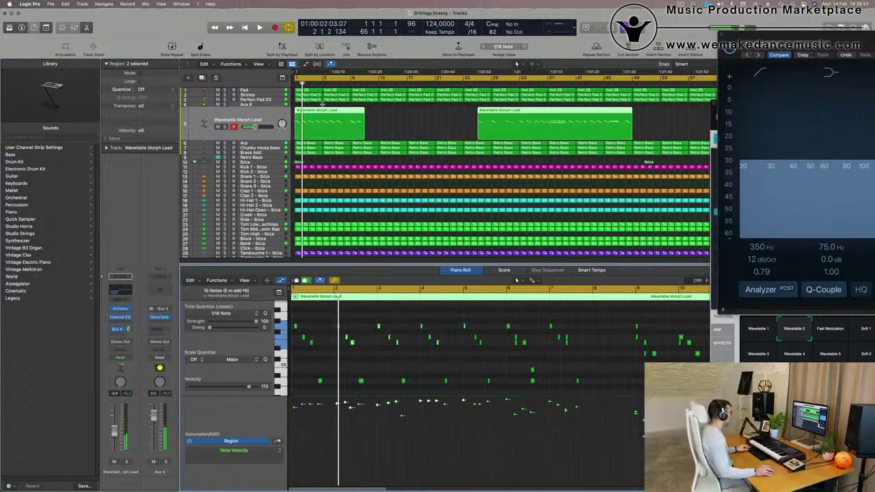
pyautogui.press('Return')
pyautogui.press('space')
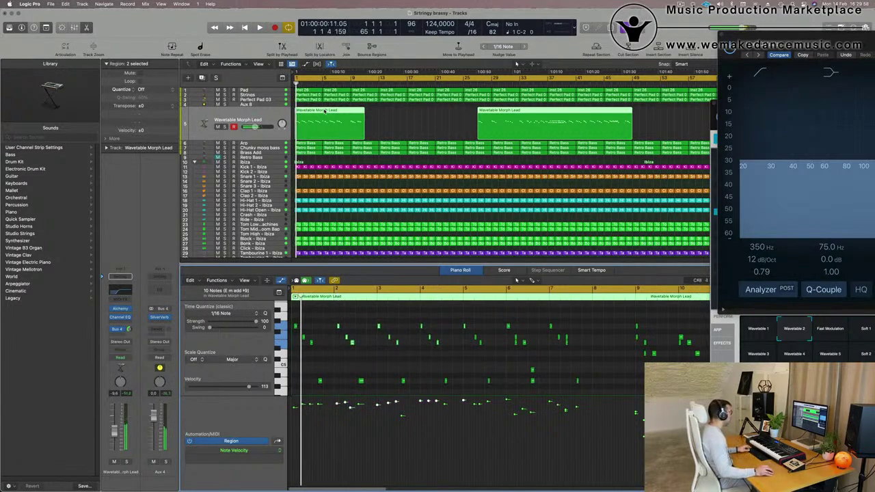
# Step: Trim the first Wavetable Morph Lead region to end at bar 5 and delete its notes after the opening four-note phrase
pyautogui.keyDown('super'); pyautogui.doubleClick(322, 110); pyautogui.keyUp('super')
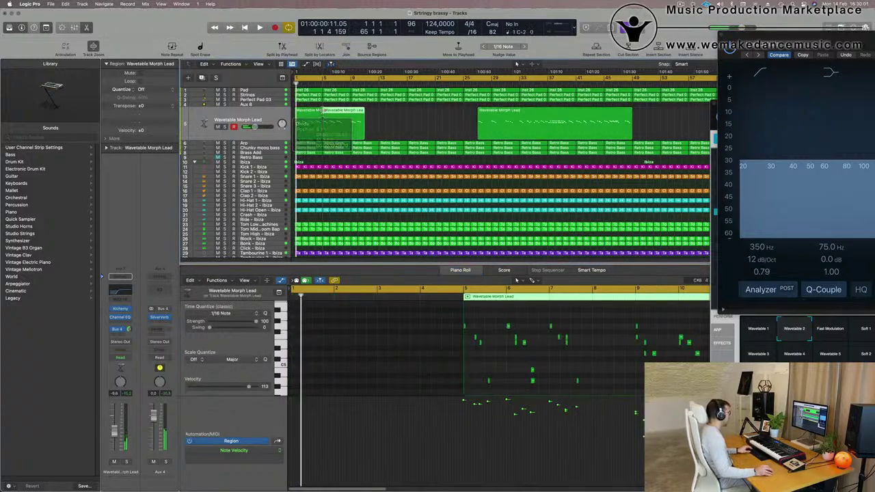
pyautogui.press('BackSpace')
pyautogui.click(308, 112)
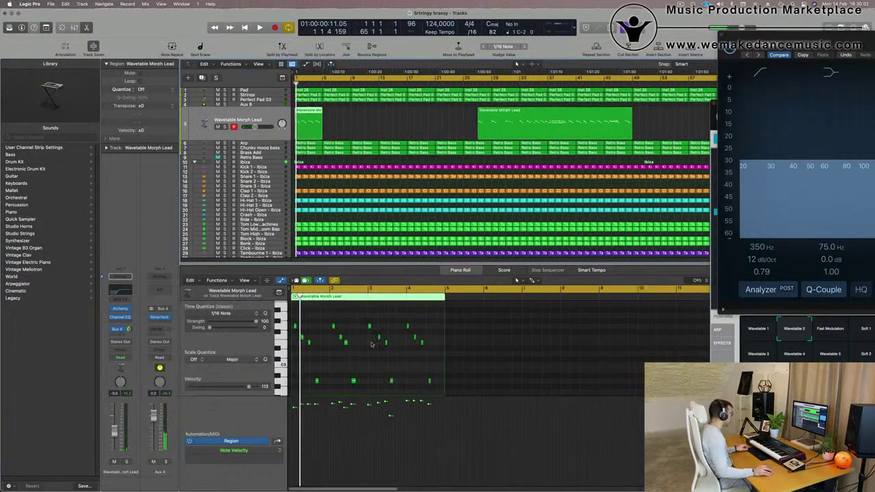
pyautogui.moveTo(326, 319)
pyautogui.mouseDown()
pyautogui.moveTo(452, 399)
pyautogui.moveTo(453, 390)
pyautogui.mouseUp()
pyautogui.press('BackSpace')
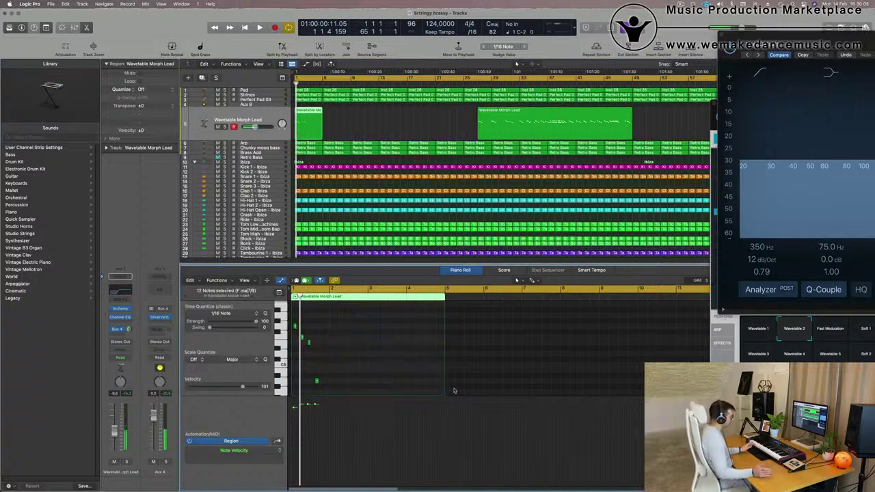
# Step: Audition the remaining four-note lead phrase in bar 1 against the loop
pyautogui.press('space')
pyautogui.press('super+Right')
pyautogui.press('super+Right')
pyautogui.press('super+Right')
pyautogui.press('super+Right')
pyautogui.press('super+Right')
pyautogui.press('super+Right')
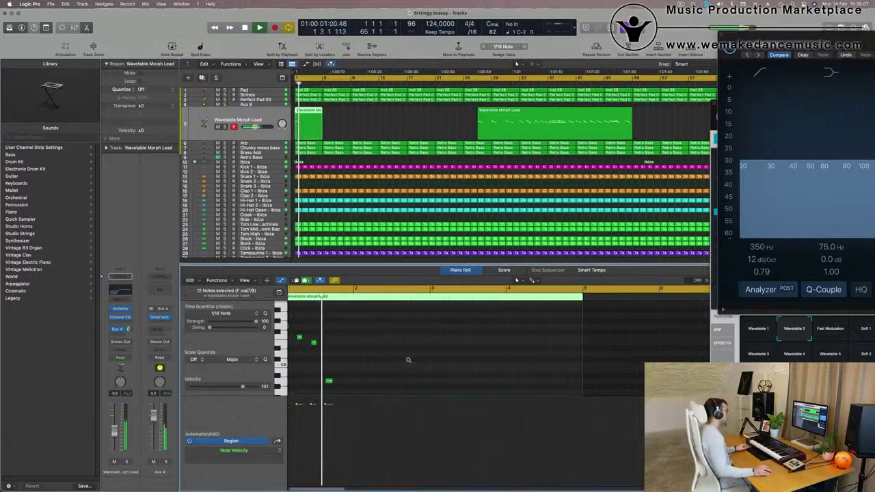
pyautogui.press('super+Left')
pyautogui.press('super+Left')
pyautogui.press('super+Left')
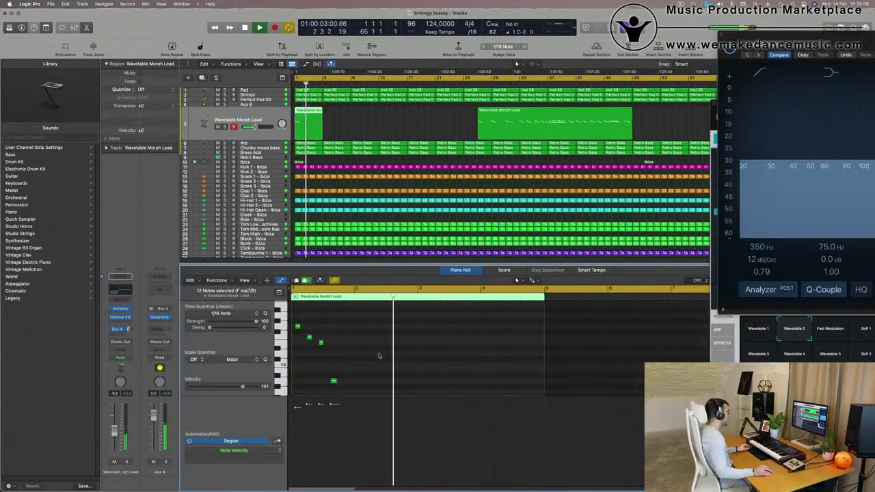
pyautogui.press('space')
# Step: Copy the four-note phrase from bar 1 to bar 3 of the lead region and play it back
pyautogui.moveTo(371, 390); pyautogui.dragTo(295, 303)
pyautogui.scroll(-2, 369, 371)
pyautogui.scroll(2, 369, 371)
pyautogui.moveTo(372, 324); pyautogui.dragTo(296, 386)
pyautogui.moveTo(298, 325); pyautogui.dragTo(425, 331)
pyautogui.press('space')
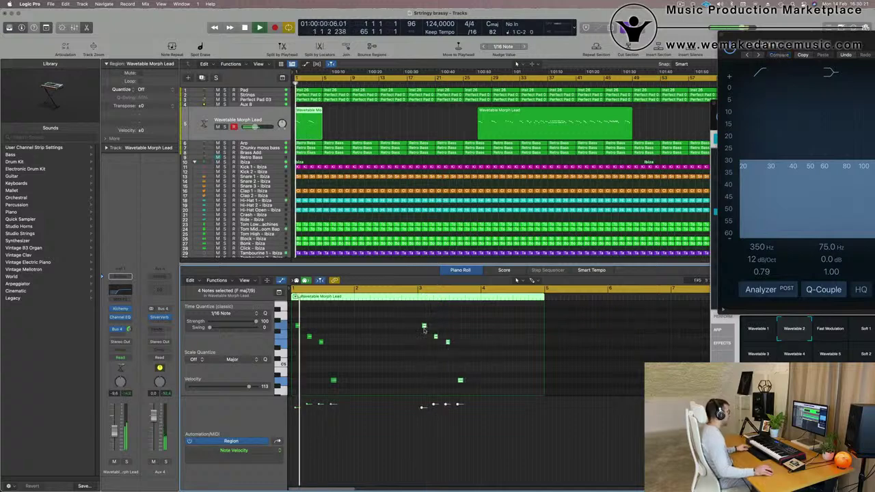
pyautogui.press('super+Left')
pyautogui.press('super+Left')
# Step: Close the Channel EQ window and select the Fast Modulation variation in the lead's Alchemy synth
pyautogui.moveTo(738, 34); pyautogui.dragTo(349, 144)
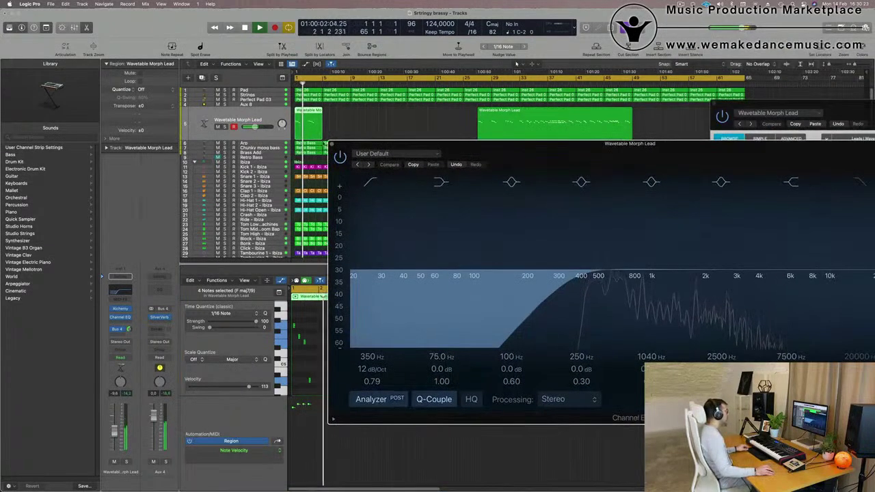
pyautogui.click(333, 144)
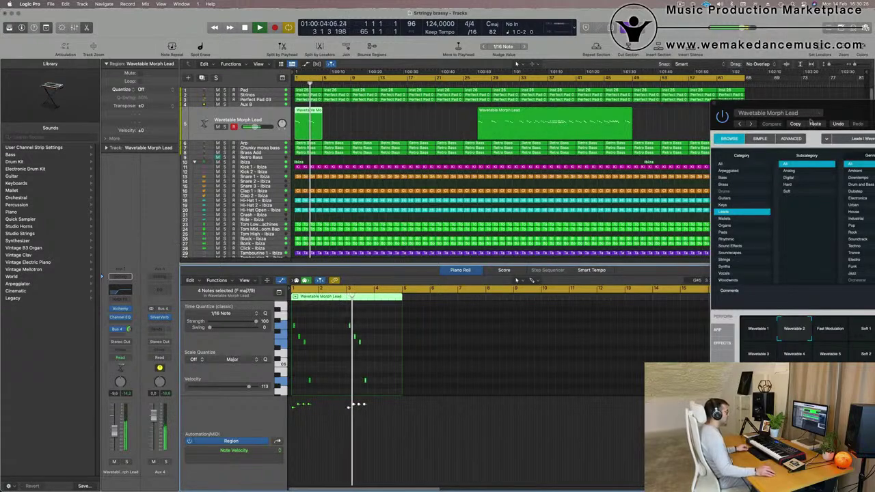
pyautogui.moveTo(832, 112); pyautogui.dragTo(471, 120)
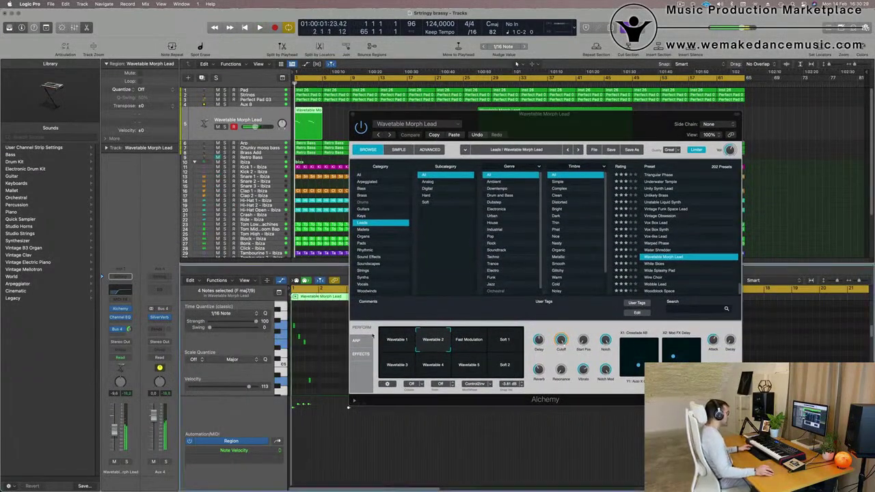
pyautogui.click(470, 341)
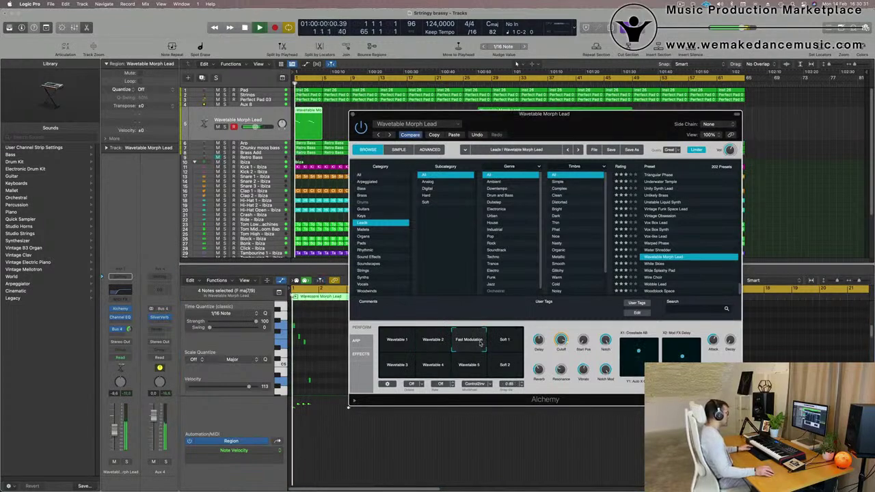
# Step: Delete the long Wavetable Morph Lead region starting at bar 27
pyautogui.moveTo(537, 115); pyautogui.dragTo(496, 235)
pyautogui.click(558, 135)
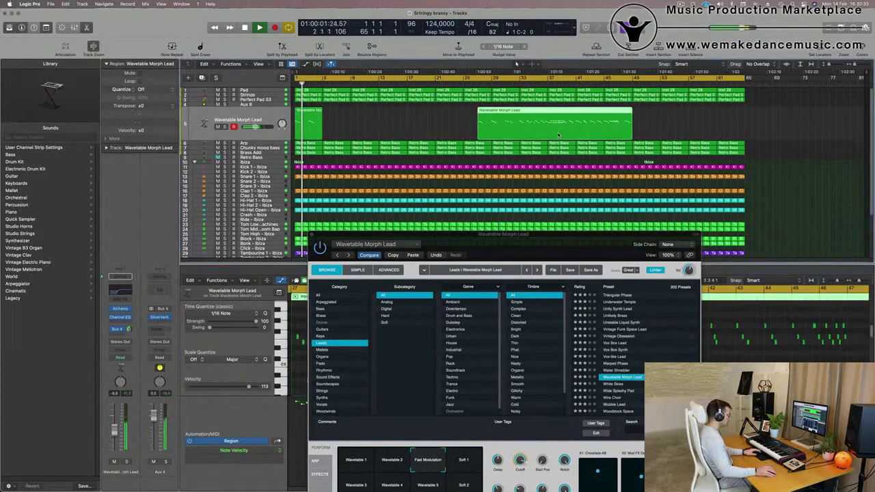
pyautogui.press('Delete')
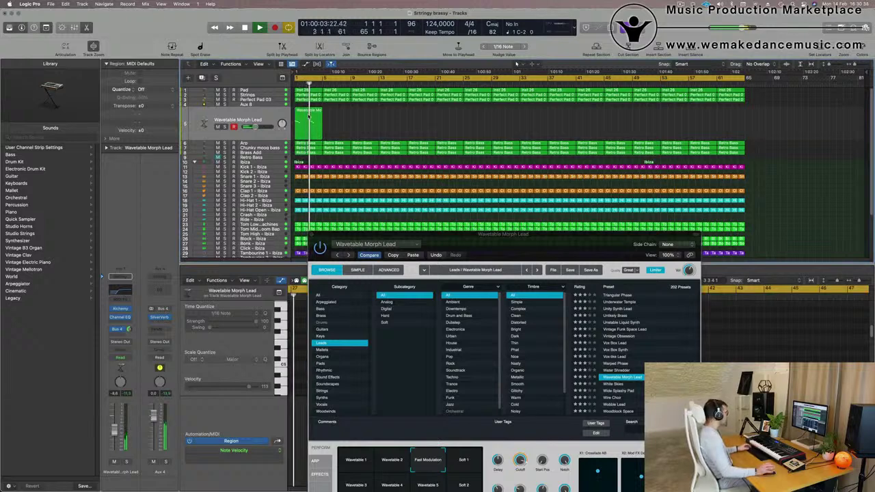
# Step: Repeat the four-bar Wavetable Morph Lead region back to back until it fills the loop up to bar 65
pyautogui.press('super+r')
pyautogui.press('super+r')
pyautogui.press('super+r')
pyautogui.press('super+r')
pyautogui.press('super+r')
pyautogui.press('super+r')
pyautogui.press('super+r')
pyautogui.press('super+r')
pyautogui.press('super+r')
pyautogui.press('super+r')
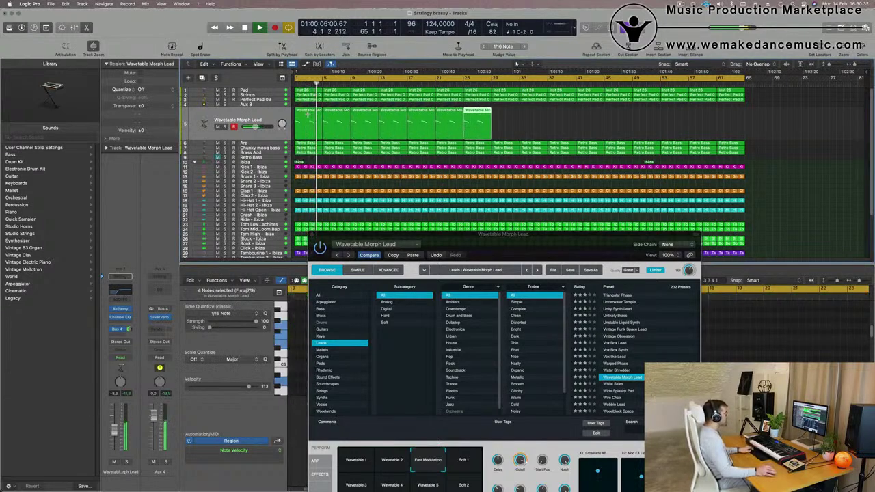
pyautogui.press('super+r')
pyautogui.press('super+r')
pyautogui.press('super+r')
pyautogui.press('super+r')
pyautogui.press('super+r')
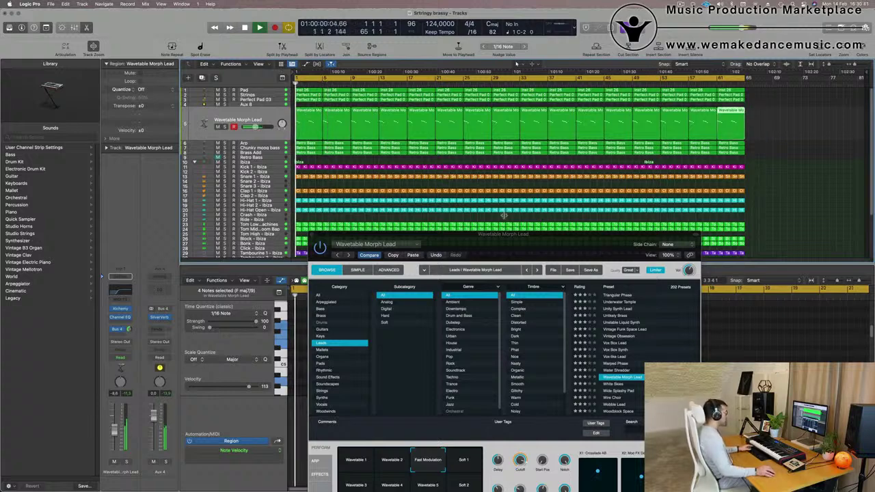
# Step: Audition other Alchemy variations, including Wavetable 3, Wavetable 4, Wavetable 5 and Soft 2, and return to Fast Modulation
pyautogui.moveTo(504, 254); pyautogui.dragTo(492, 118)
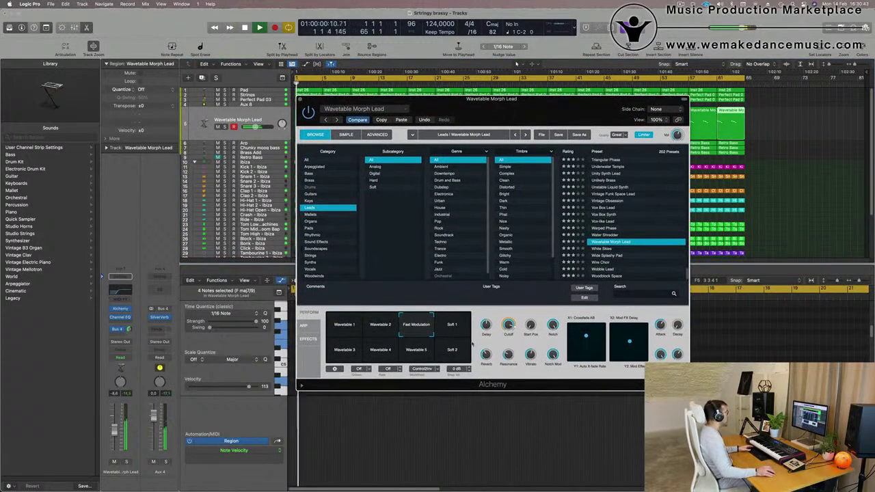
pyautogui.click(454, 326)
pyautogui.click(347, 350)
pyautogui.press('space')
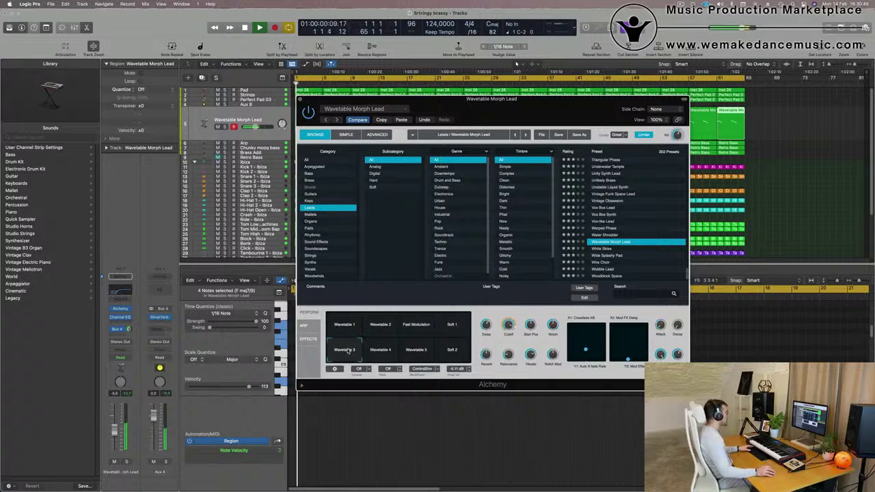
pyautogui.click(380, 351)
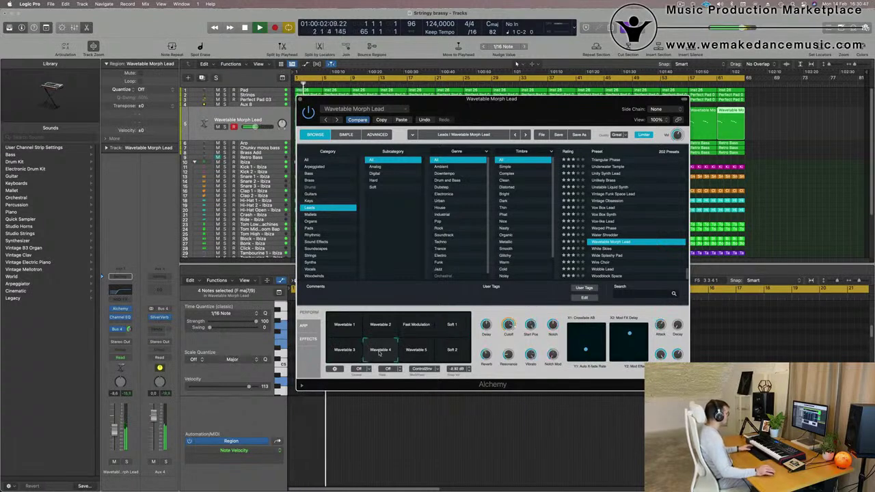
pyautogui.click(416, 352)
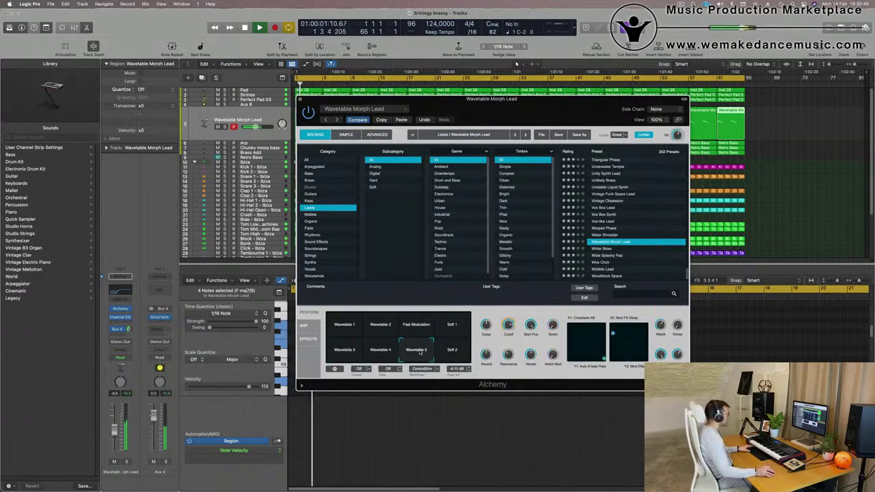
pyautogui.click(451, 352)
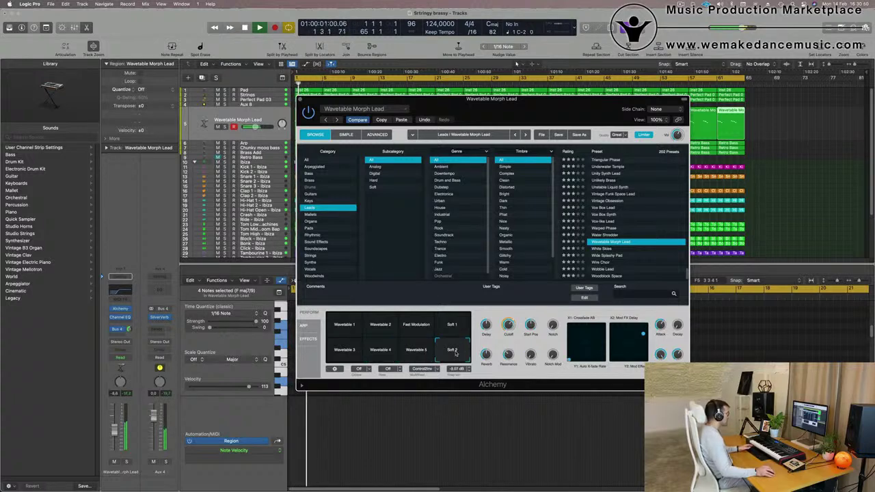
pyautogui.click(377, 331)
pyautogui.click(410, 330)
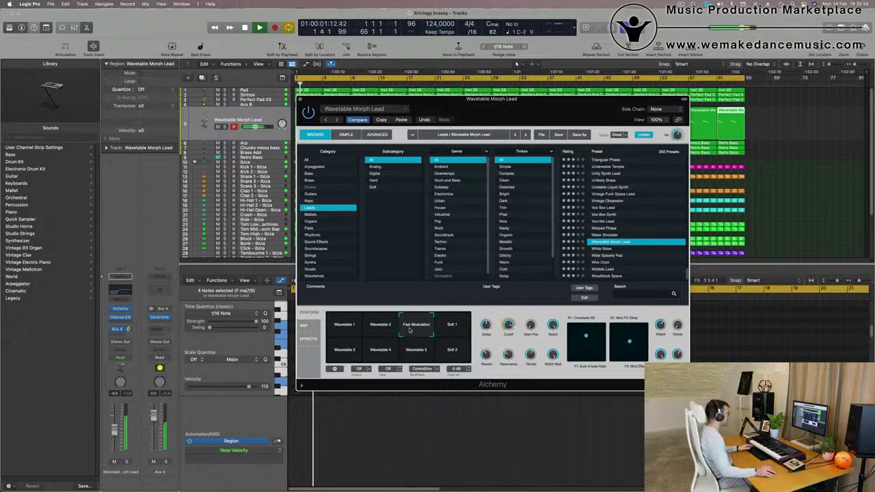
# Step: Adjust the Cutoff of the lead's Fast Modulation sound while listening to the loop from the start
pyautogui.moveTo(536, 101); pyautogui.dragTo(617, 69)
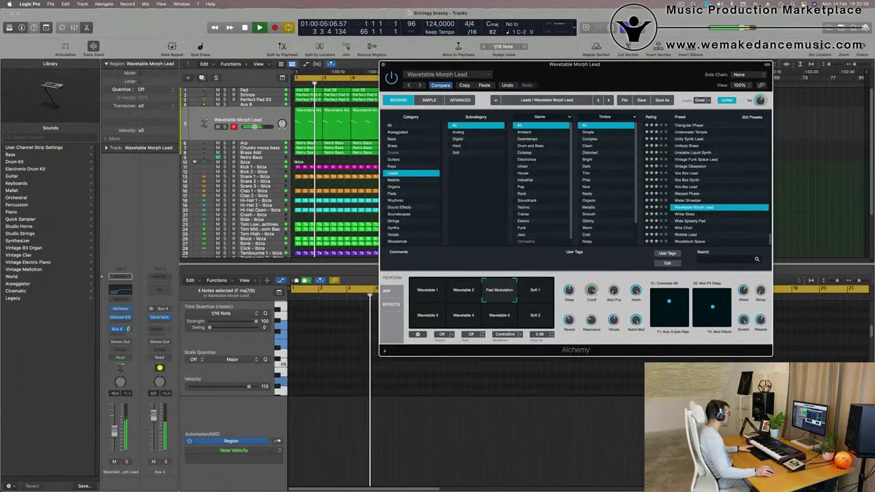
pyautogui.click(318, 82)
pyautogui.press('Return')
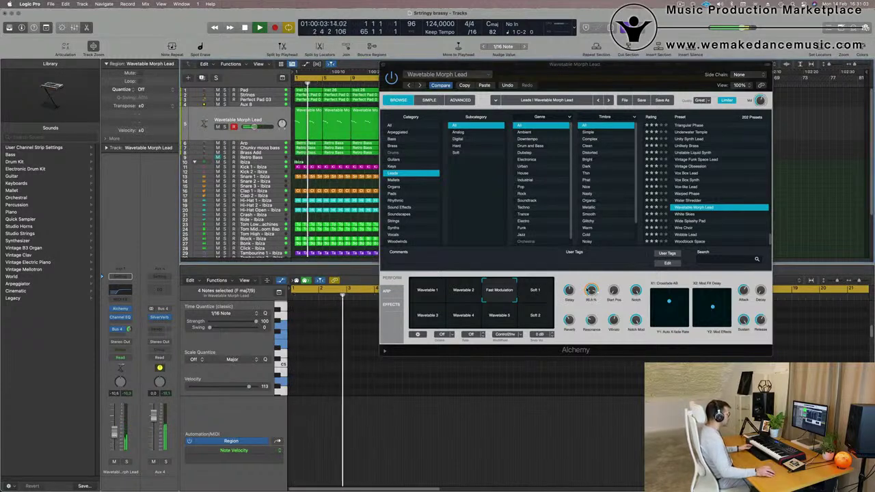
pyautogui.moveTo(591, 290); pyautogui.dragTo(594, 326)
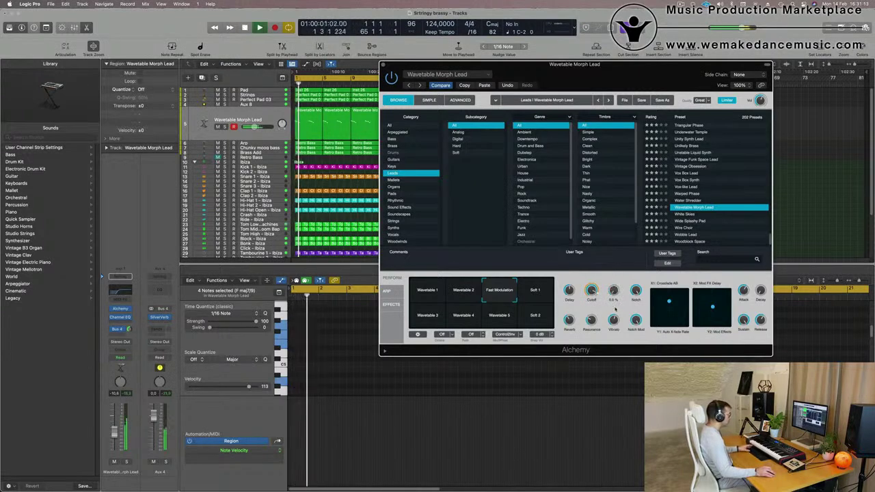
pyautogui.moveTo(586, 313)
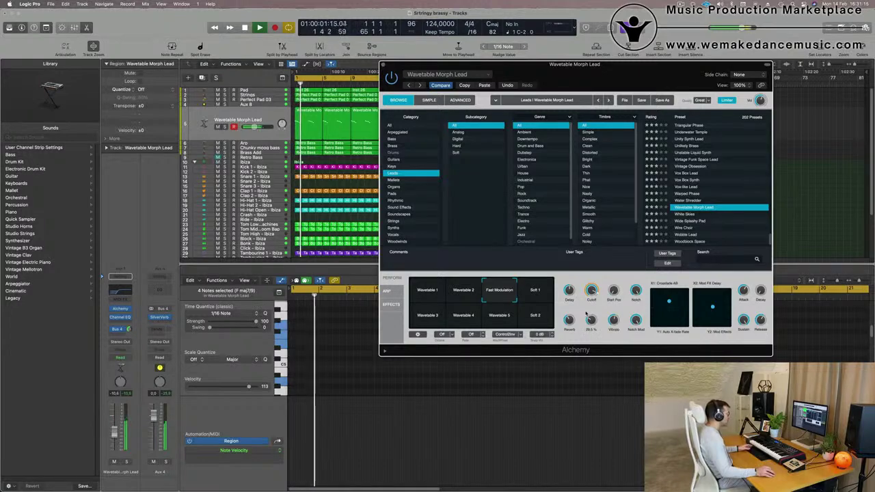
# Step: Lower the Wavetable Morph Lead track's volume to about -11.8 dB and close the Alchemy window
pyautogui.moveTo(625, 81); pyautogui.dragTo(650, 131)
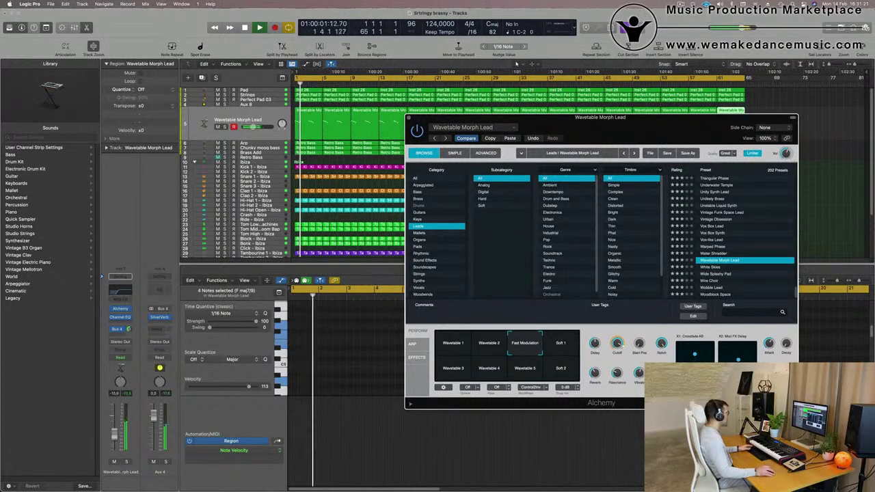
pyautogui.moveTo(617, 345)
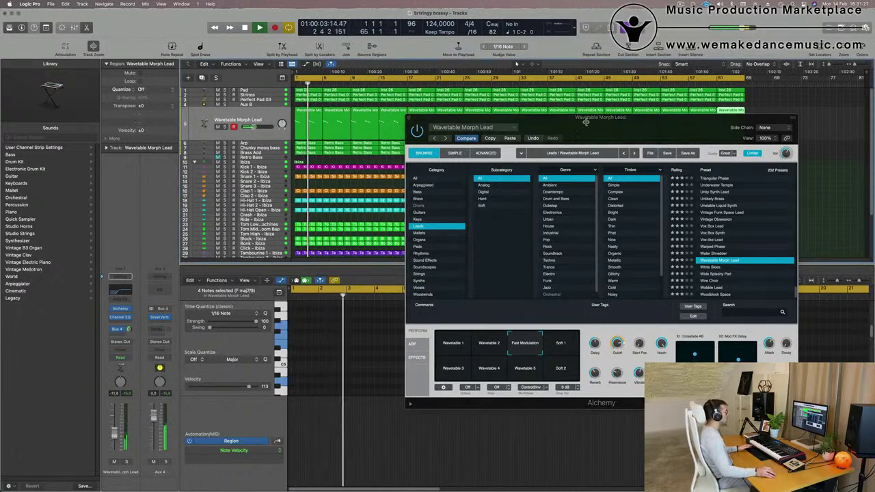
pyautogui.moveTo(586, 118); pyautogui.dragTo(519, 150)
pyautogui.click(343, 150)
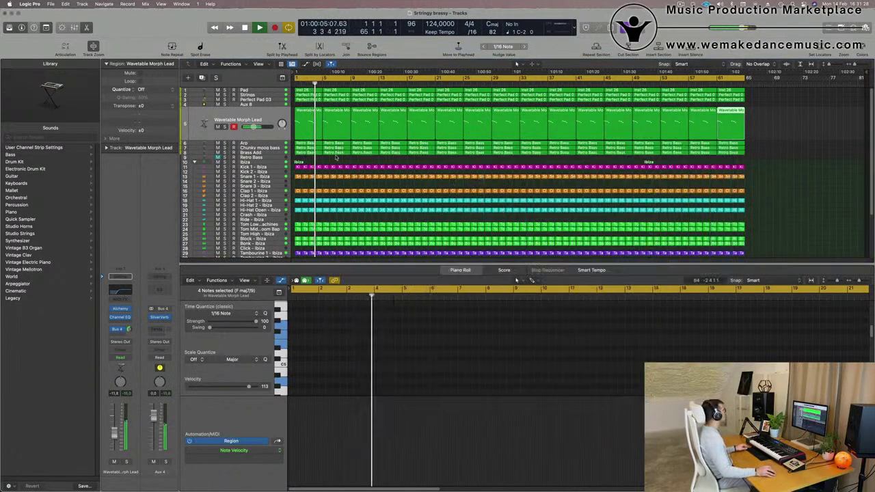